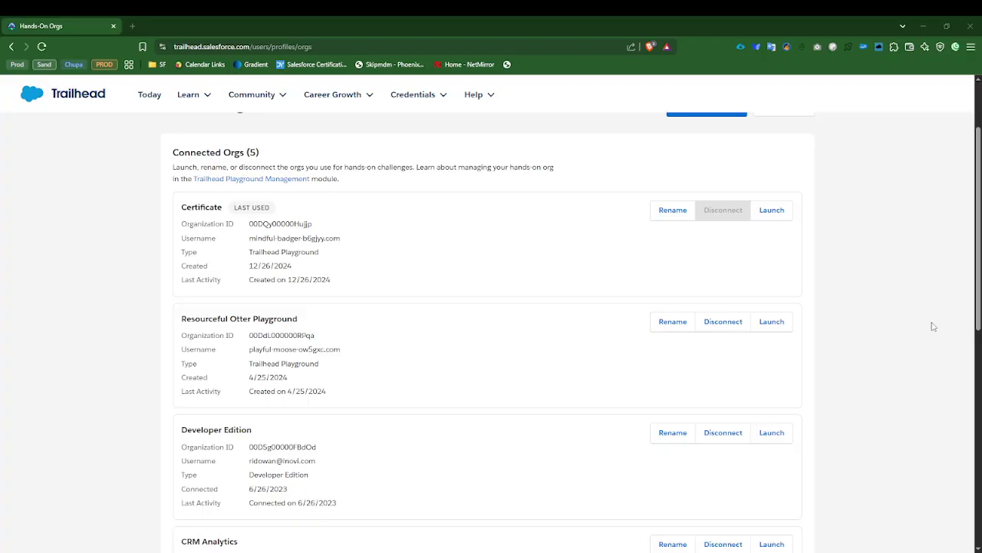
Step: Launch the Resourceful Otter Playground org, dismissing the Field Service setup prompt, and open its Reports page
scroll(777, 287, "up", 2)
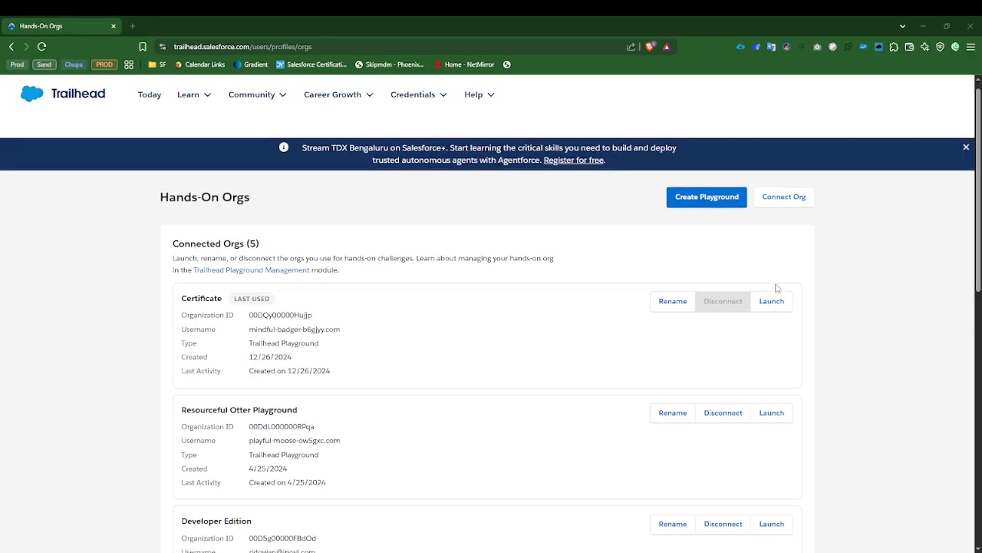
scroll(775, 287, "down", 3)
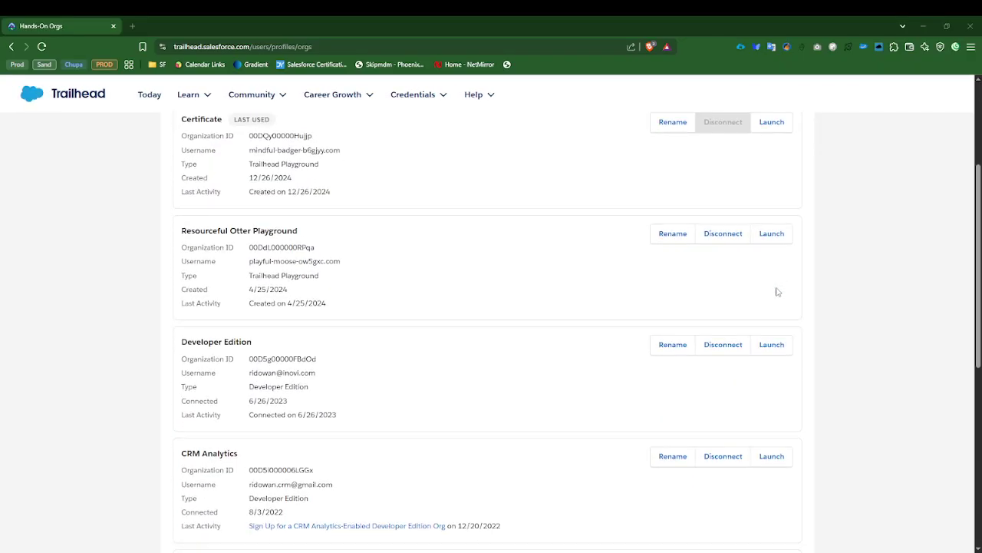
left_click(772, 234)
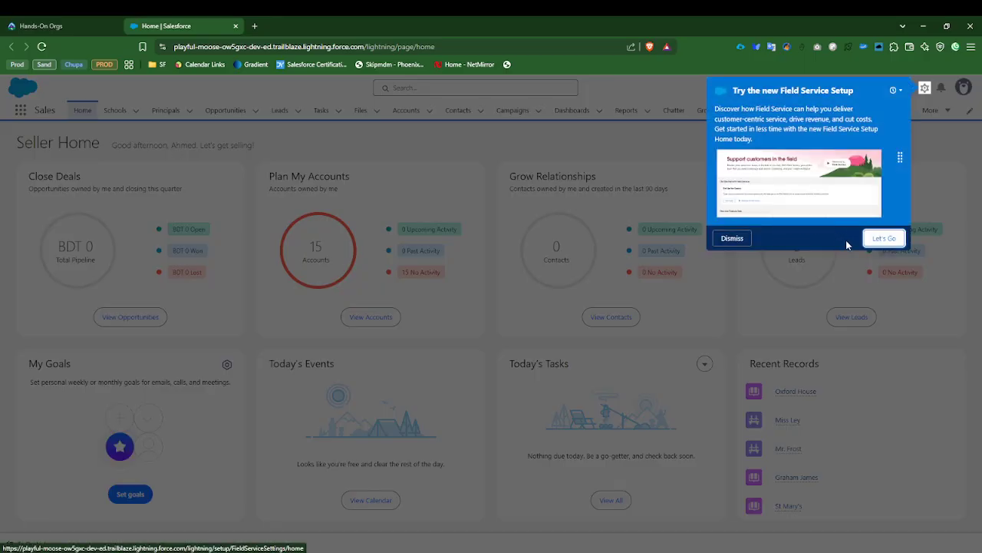
left_click(732, 239)
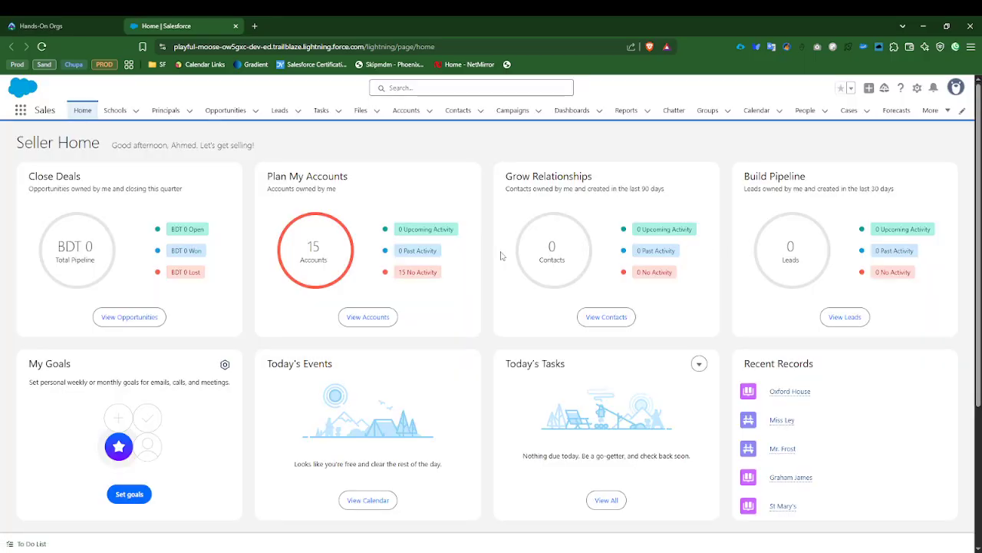
left_click(626, 110)
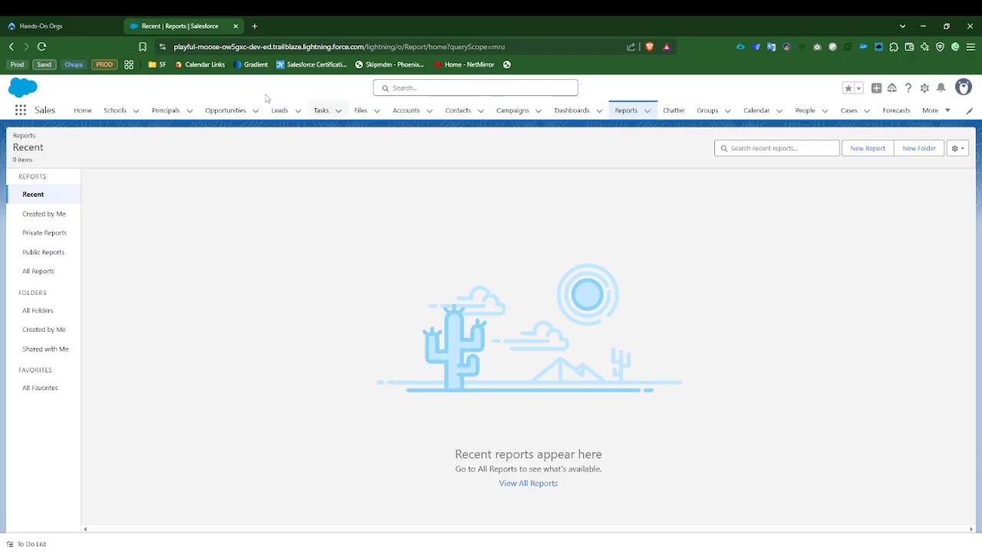
Step: Show the All Opportunities list and open the details of the United Oil Plant Standby Generators opportunity
left_click(217, 114)
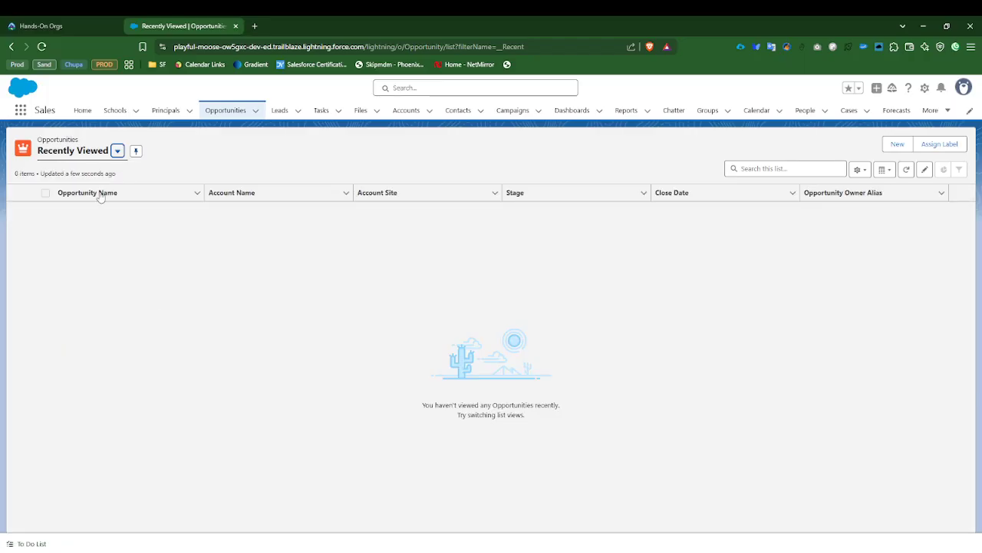
left_click(117, 151)
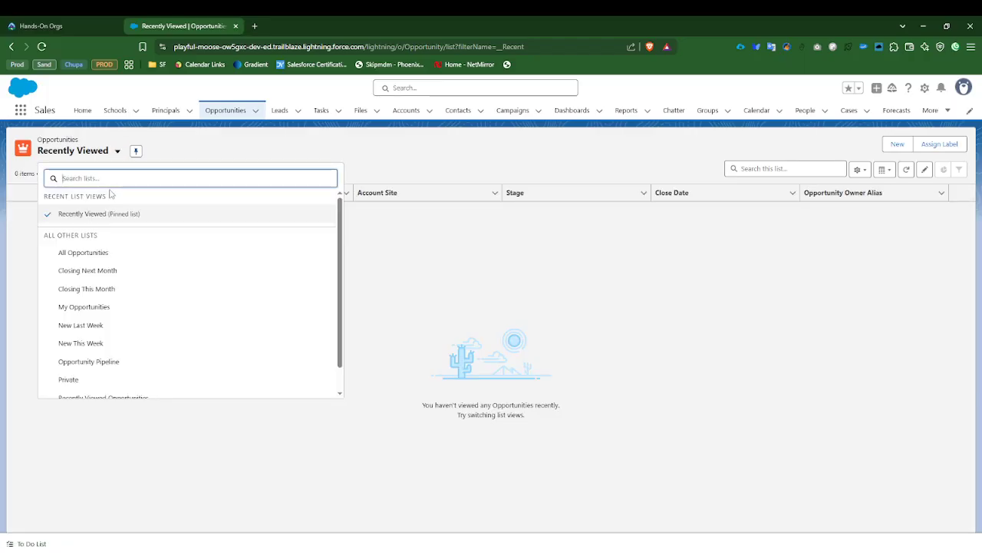
left_click(86, 252)
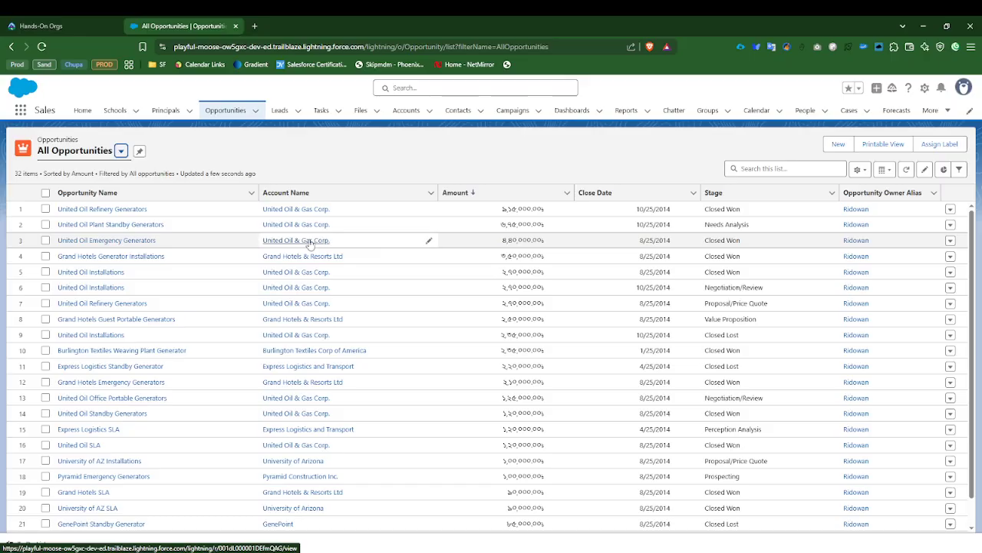
left_click(100, 224)
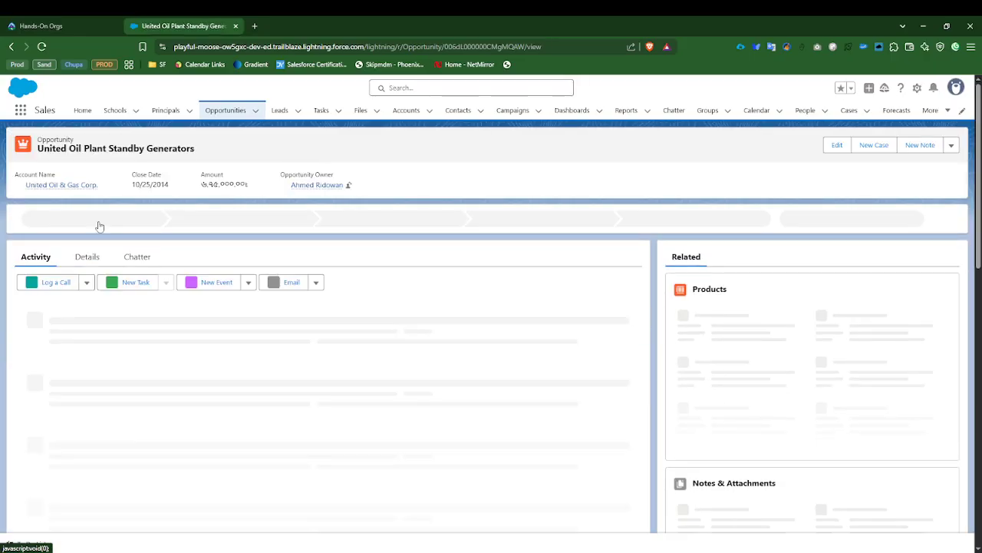
left_click(91, 261)
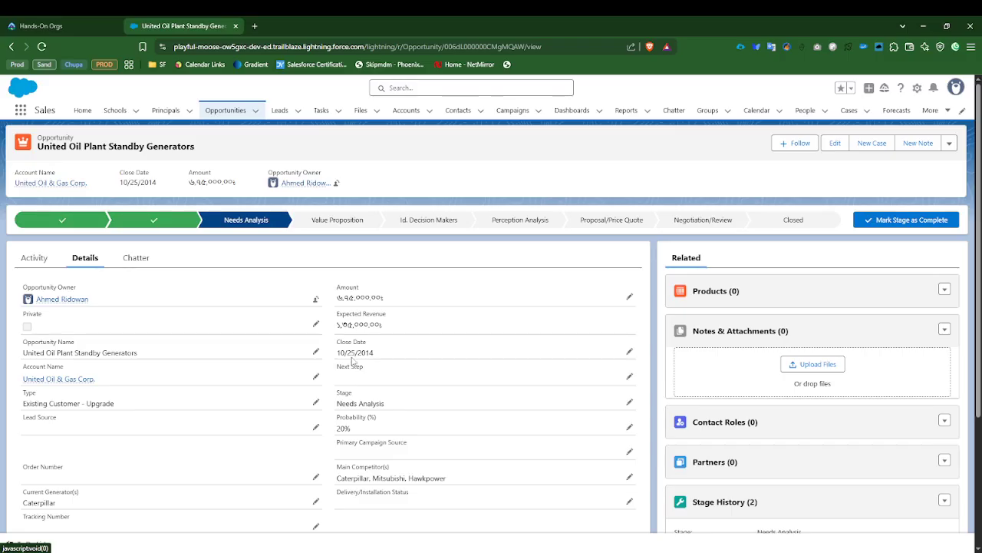
left_click_drag(339, 297, 384, 297)
left_click(392, 274)
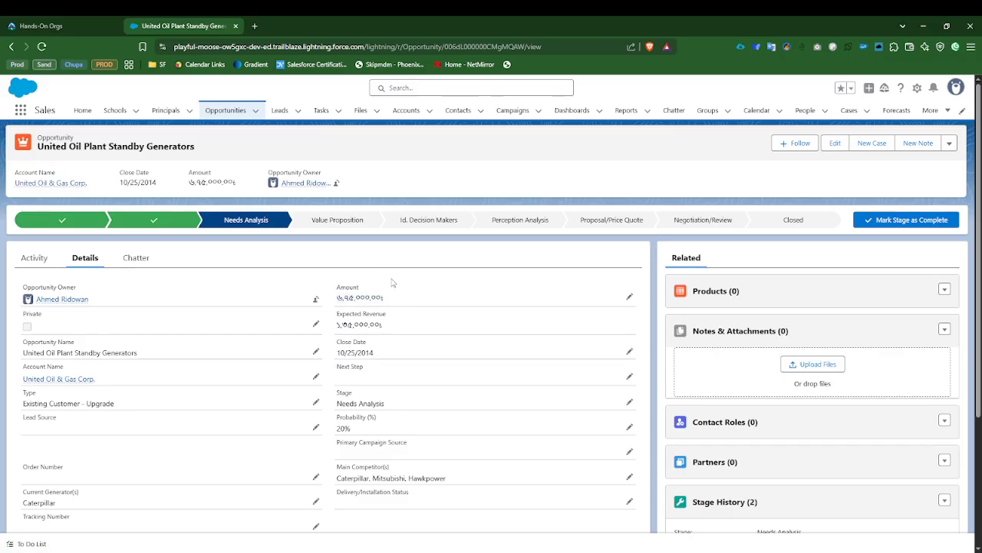
Step: Set the opportunity's close date to 4/30/2025 and save the record
scroll(355, 307, "down", 1)
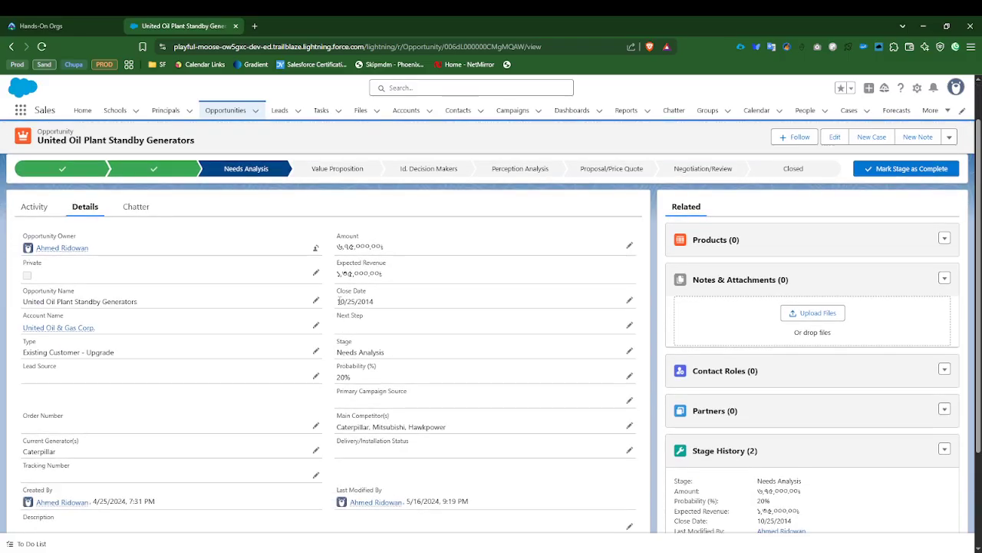
left_click_drag(339, 300, 393, 305)
left_click(629, 300)
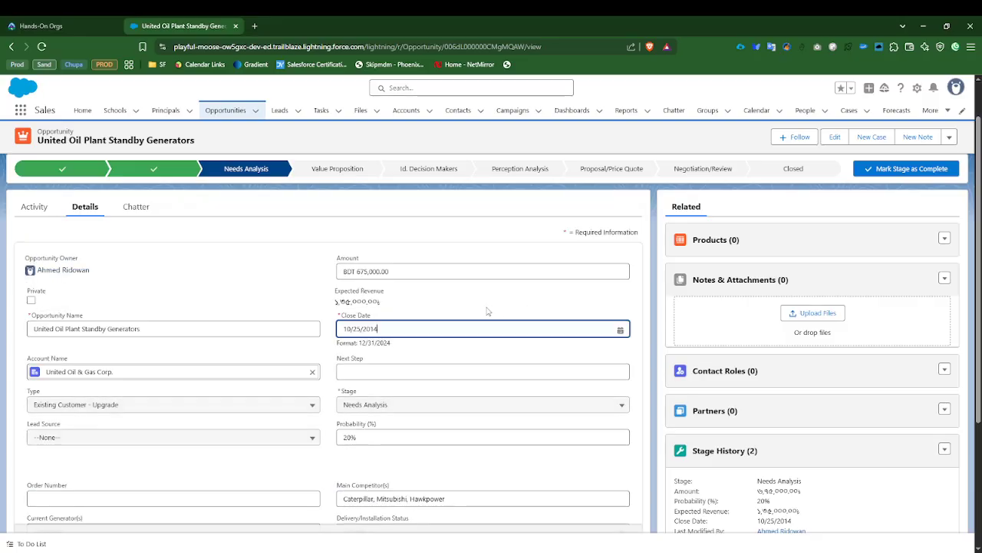
left_click(408, 328)
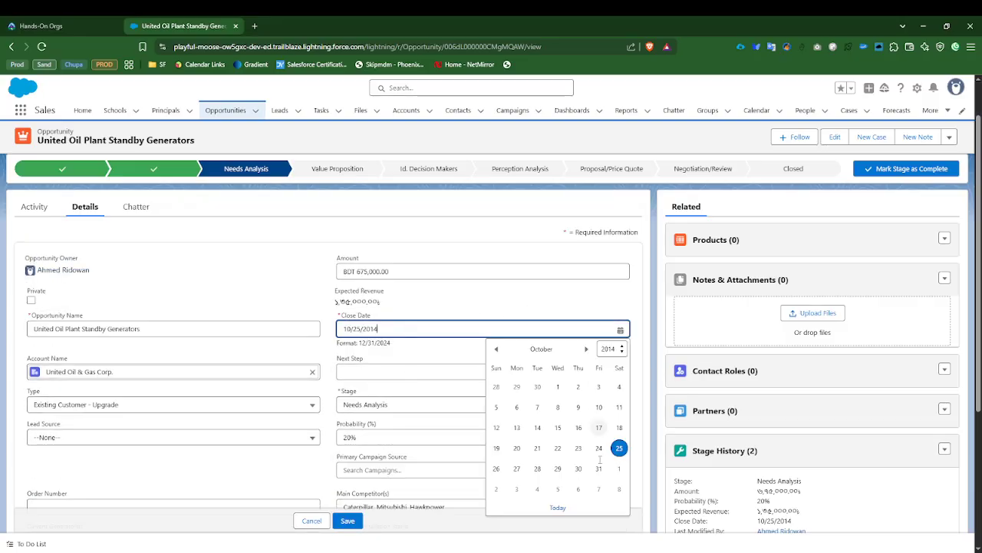
scroll(570, 413, "down", 3)
scroll(574, 278, "up", 2)
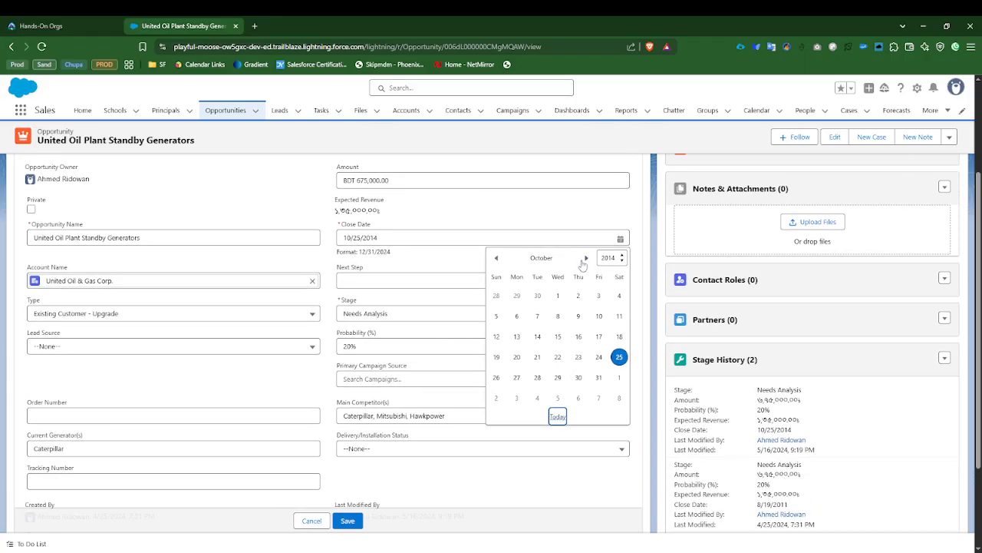
left_click(558, 414)
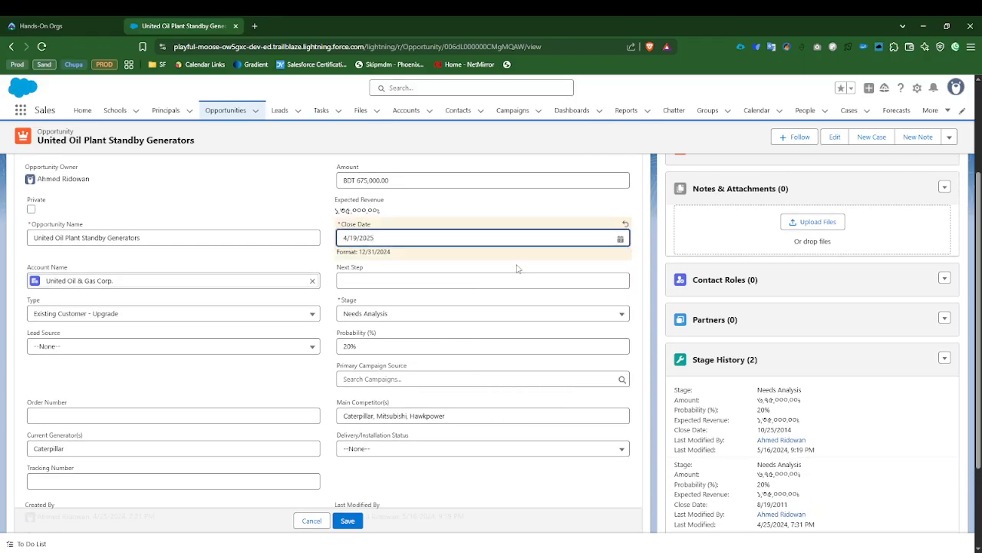
left_click(560, 243)
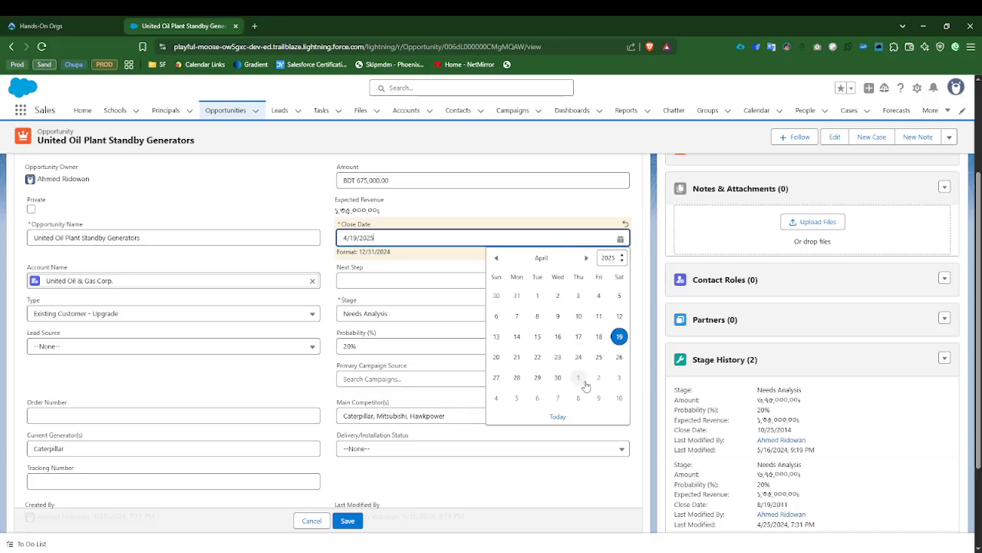
left_click(561, 378)
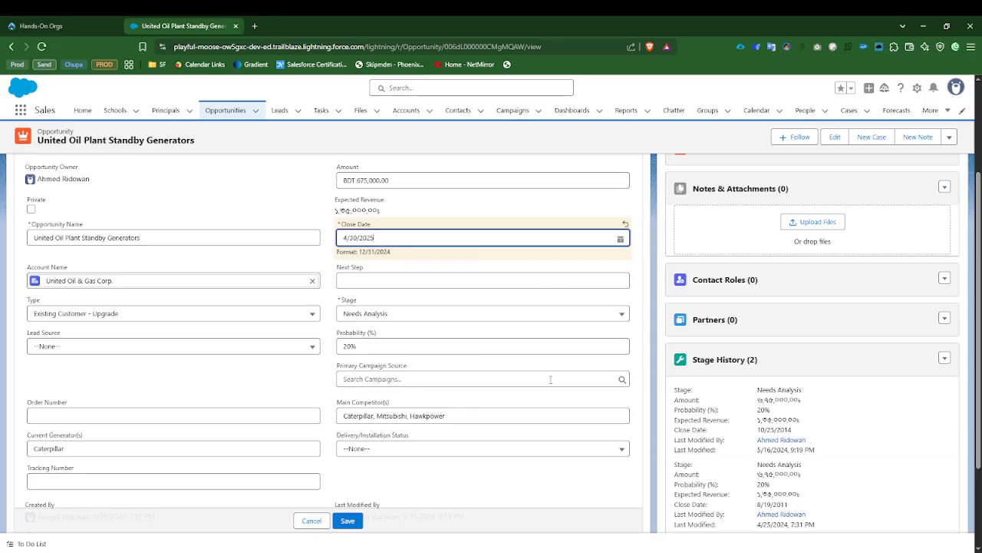
left_click(350, 520)
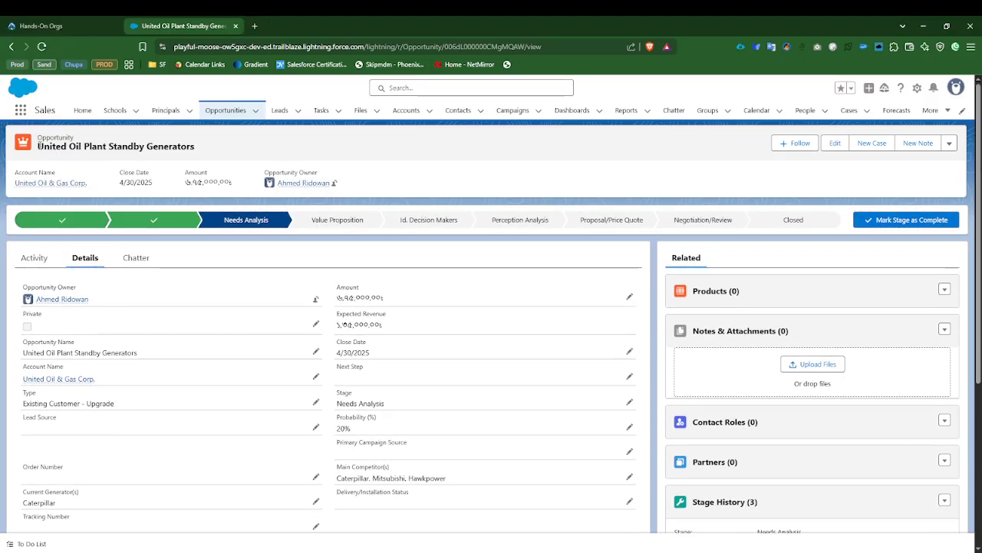
Step: Change the opportunity's stage to Value Proposition in its details and save the record
left_click_drag(37, 145, 216, 151)
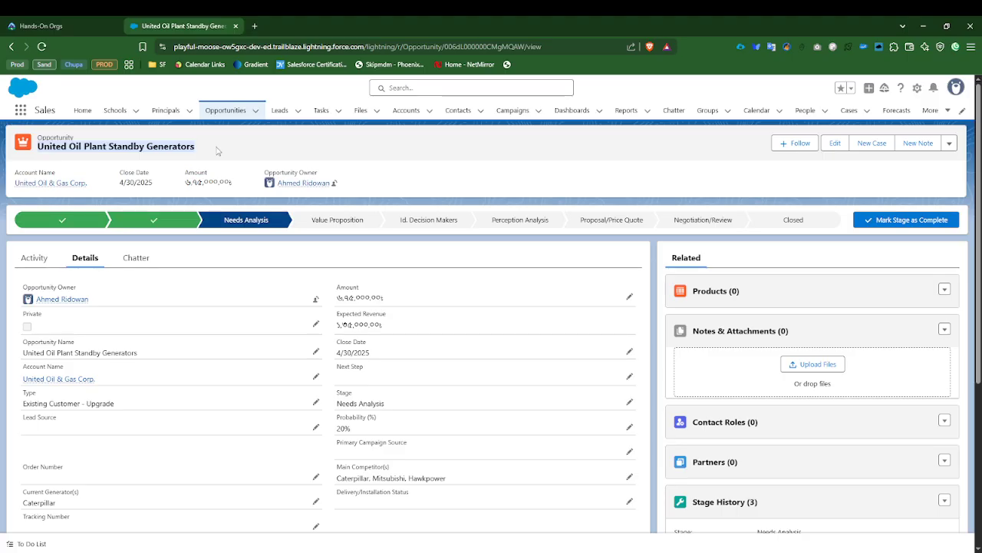
left_click(316, 171)
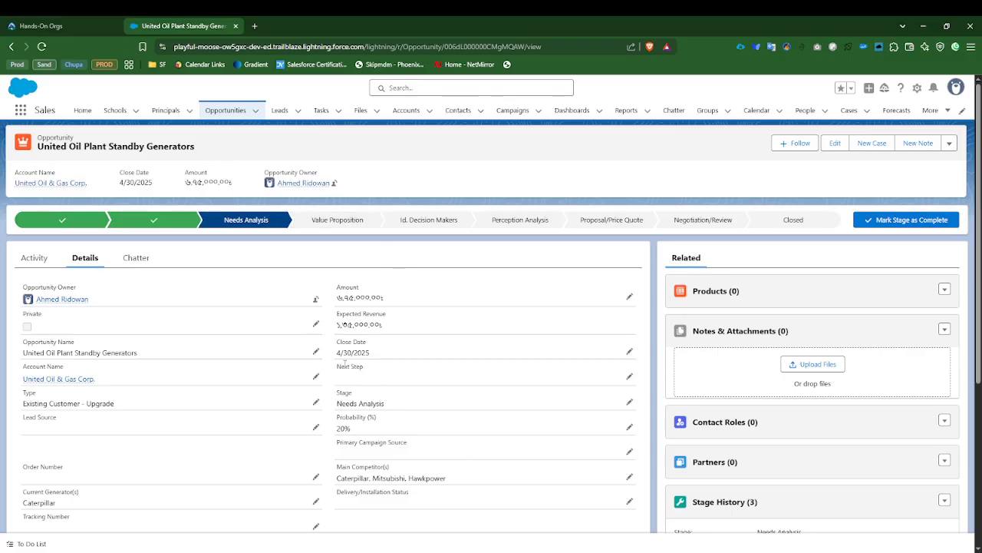
left_click_drag(336, 391, 374, 395)
left_click_drag(338, 403, 395, 405)
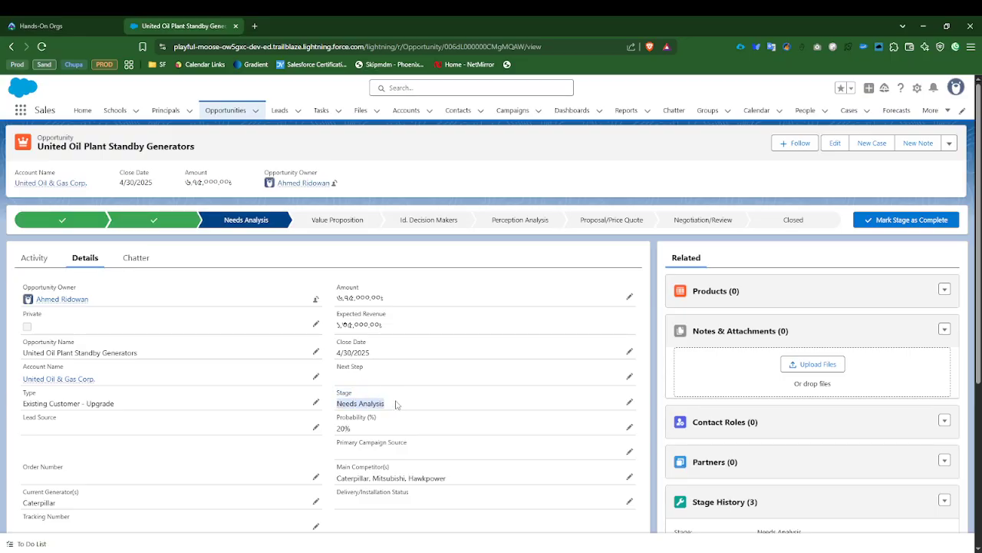
left_click(629, 404)
left_click(392, 416)
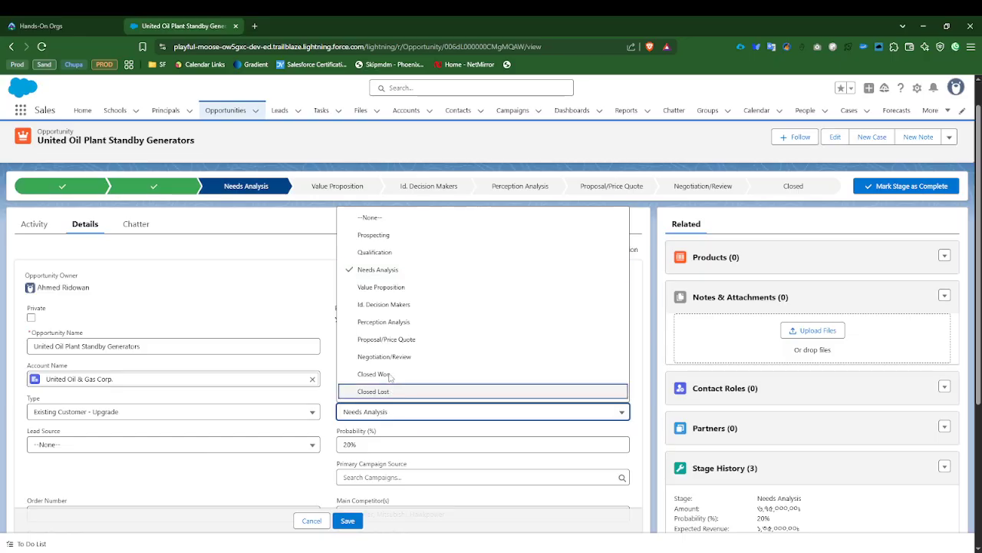
left_click(379, 287)
left_click(347, 521)
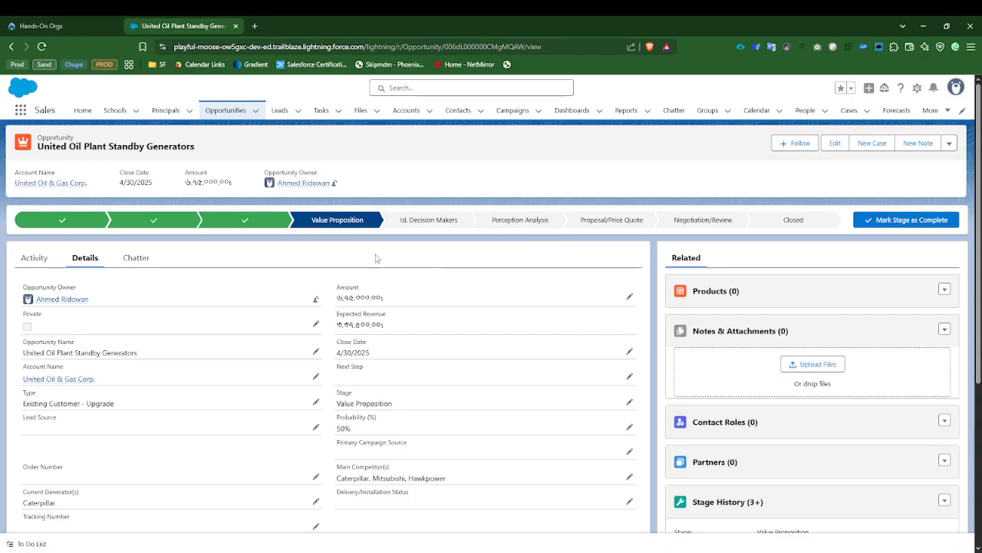
Step: Mark Id. Decision Makers as the opportunity's current stage on the sales path, and return to the Reports page
left_click(423, 220)
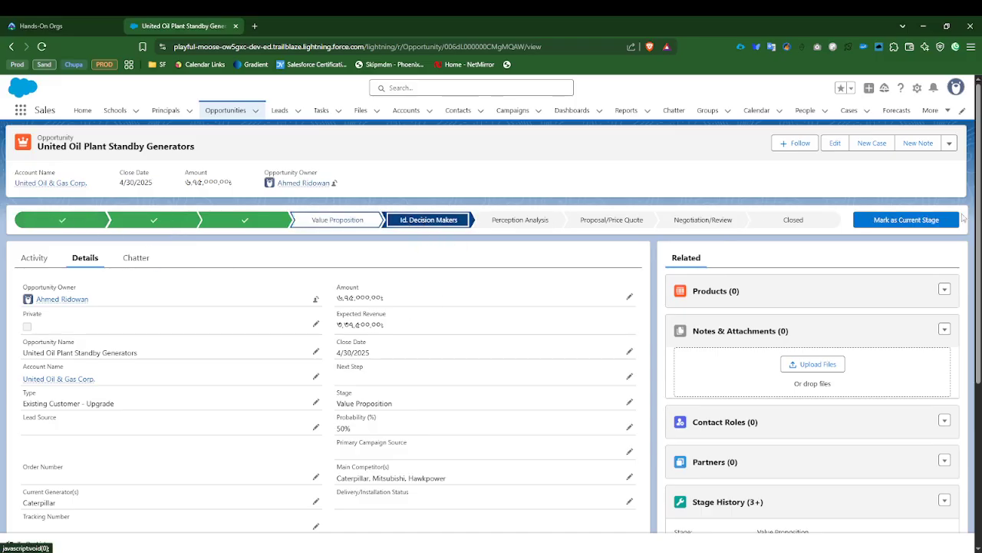
left_click(927, 222)
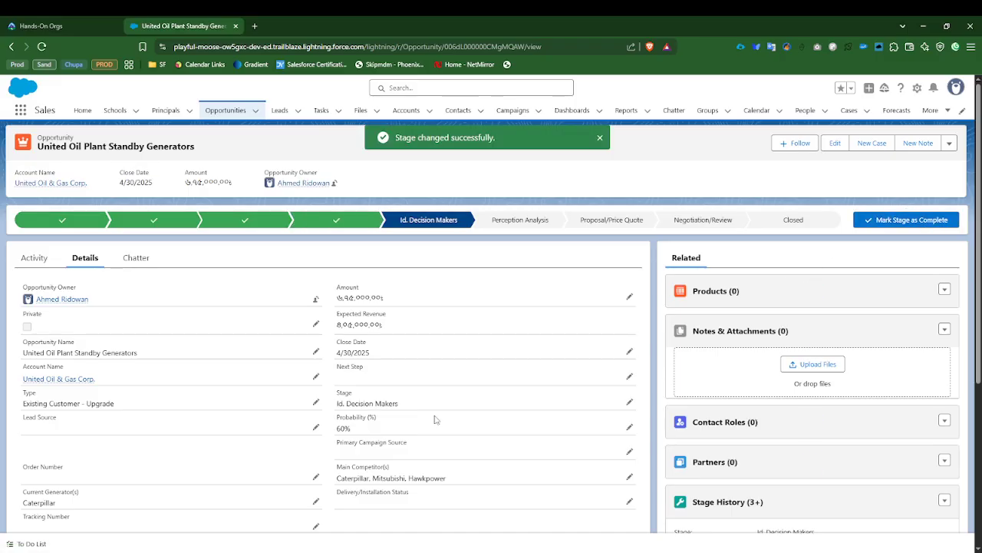
left_click_drag(339, 404, 400, 405)
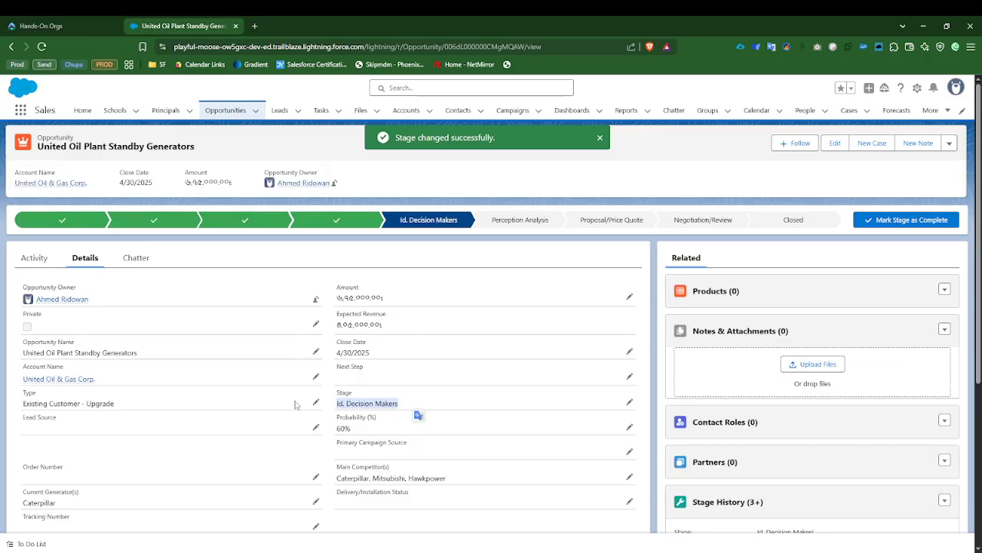
left_click(393, 207)
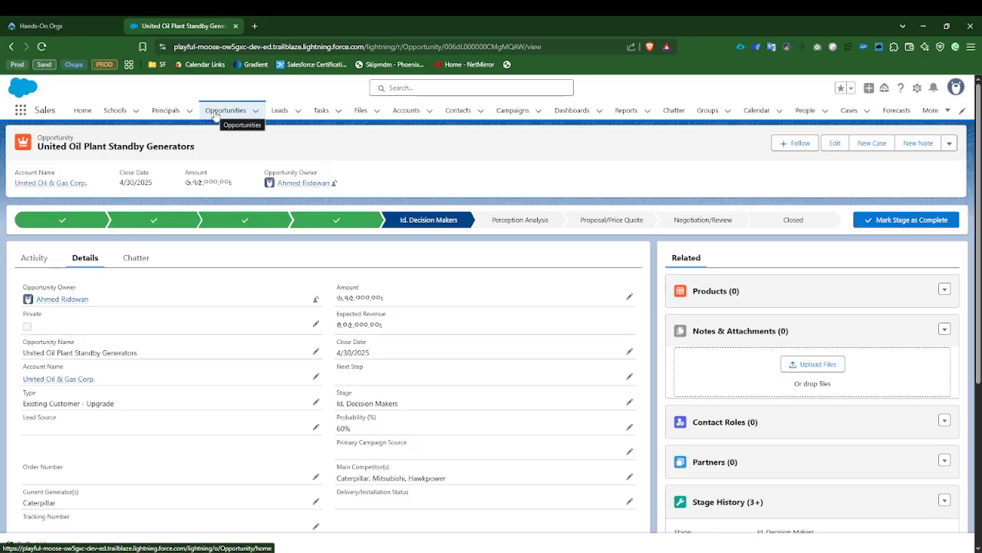
left_click(625, 111)
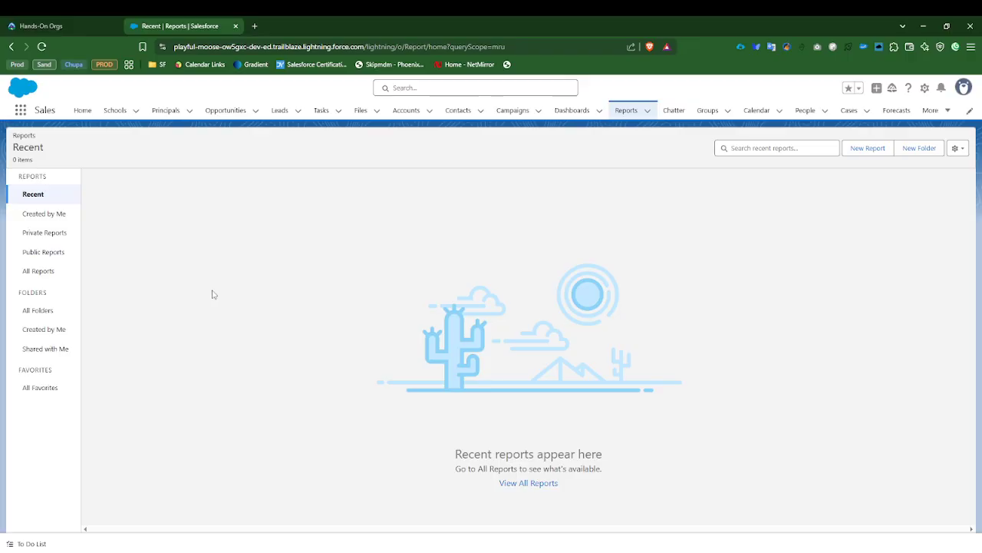
Step: Switch to the Trailhead Hands-On Orgs page and look at the account profile options
left_click(83, 23)
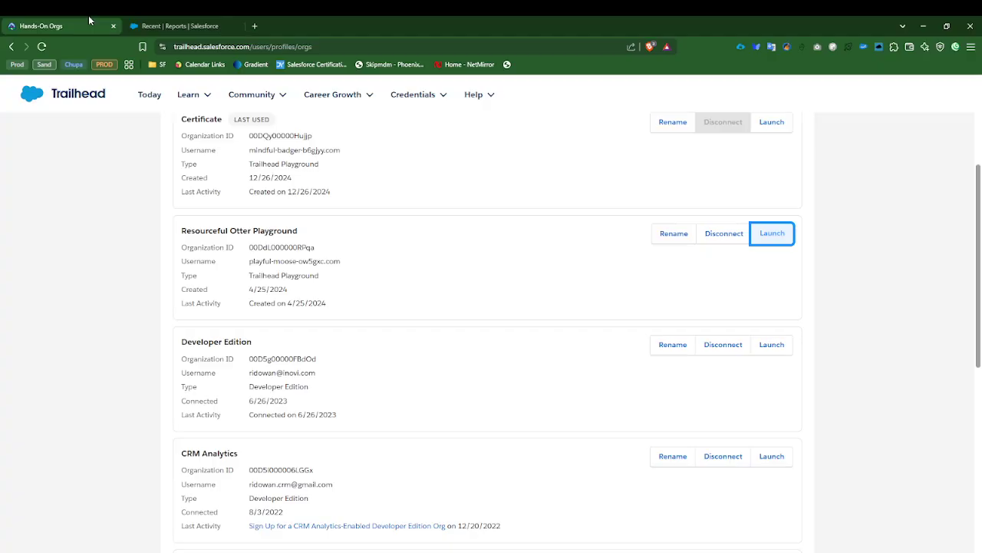
left_click(948, 94)
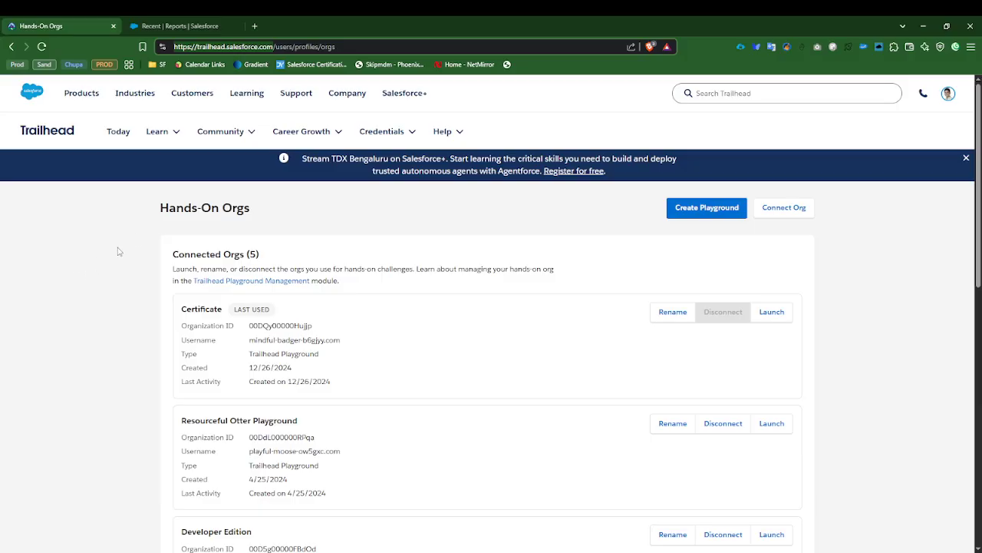
mouse_move(937, 95)
left_click(950, 93)
Step: Return to the playground's Reports page and view the additional objects available in the Sales app navigation
left_click(175, 21)
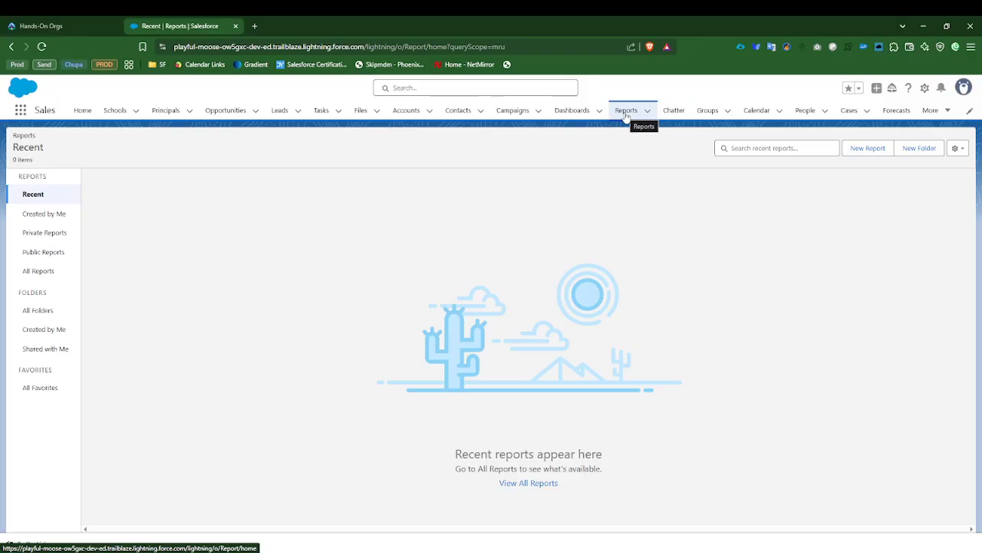
left_click(935, 110)
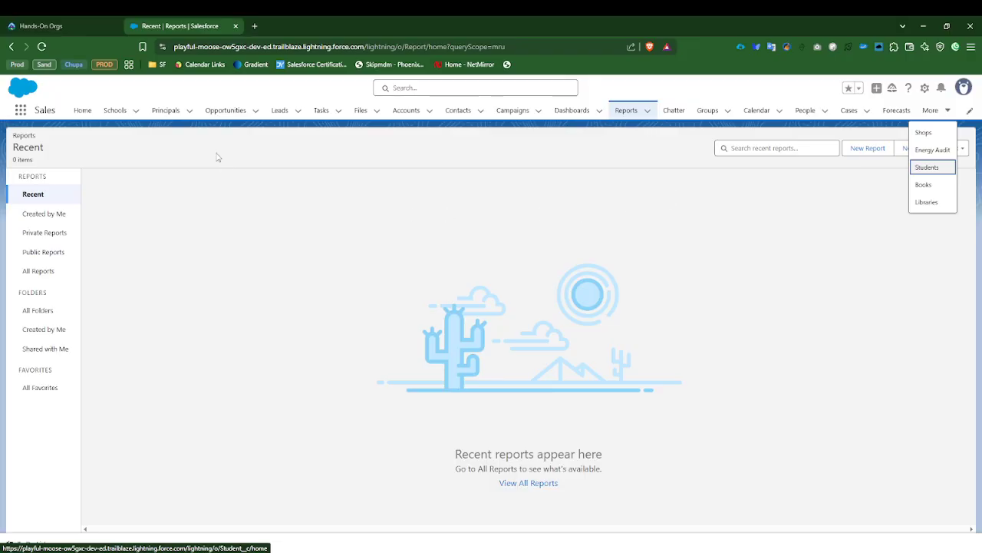
left_click(637, 222)
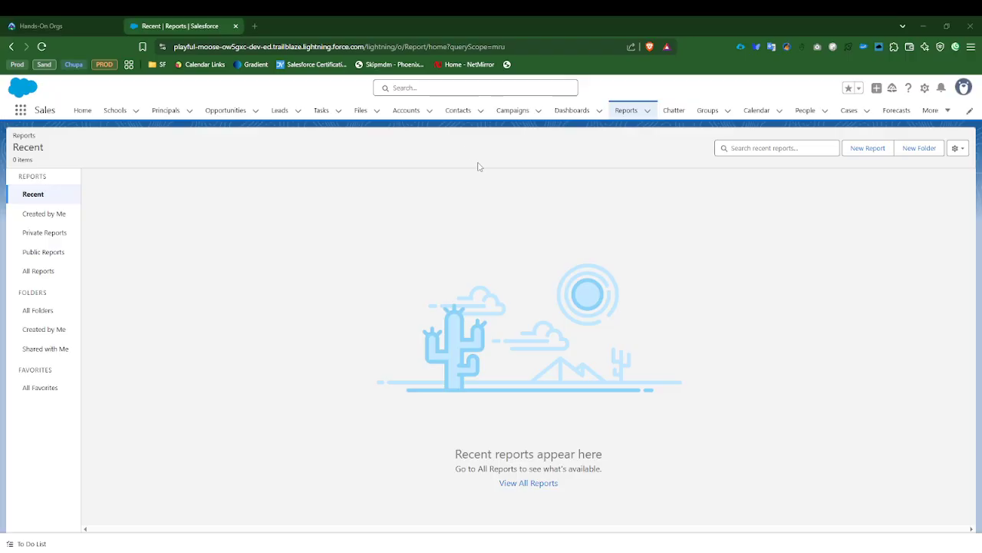
Step: Begin a new report from the Reports page and select the standard Opportunities report type in the Opportunities category
left_click(632, 114)
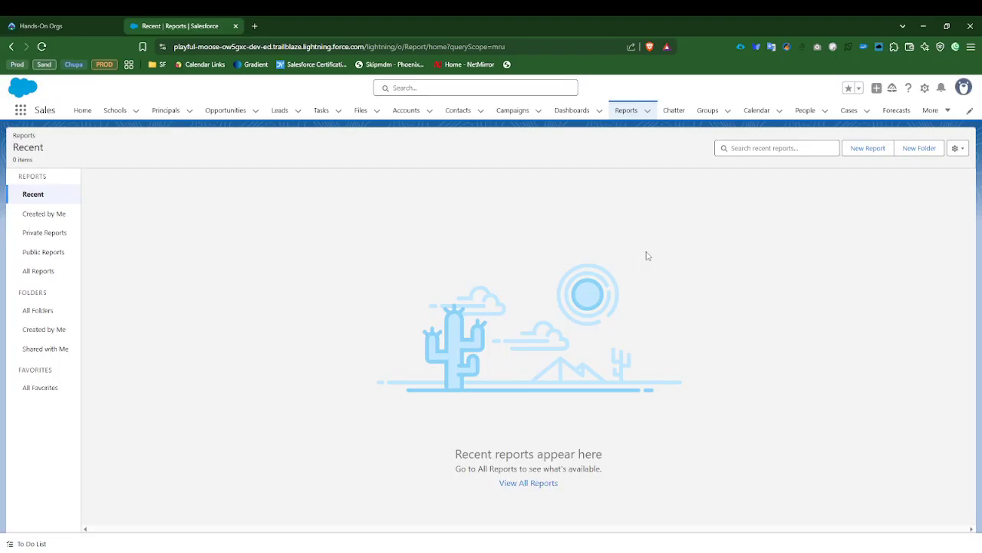
left_click(857, 148)
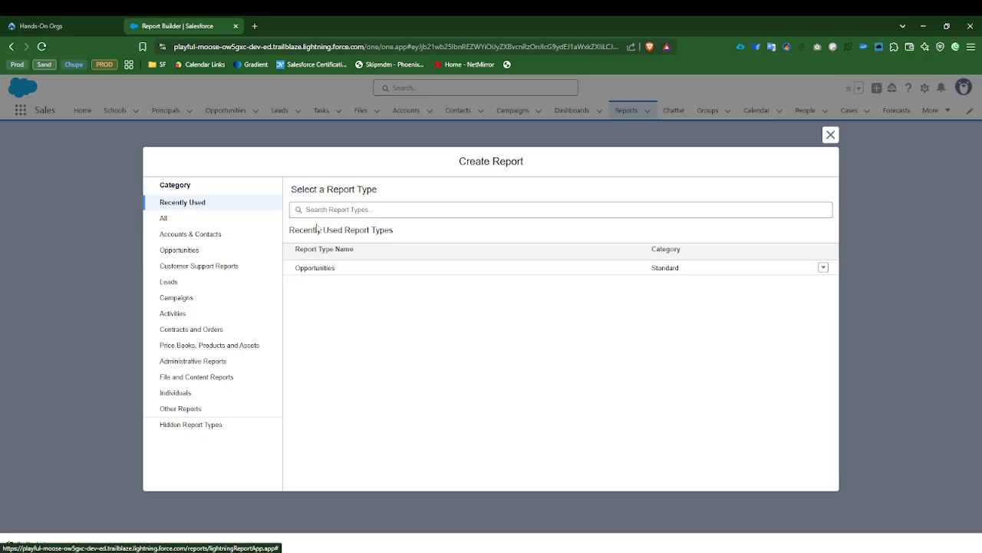
left_click(184, 251)
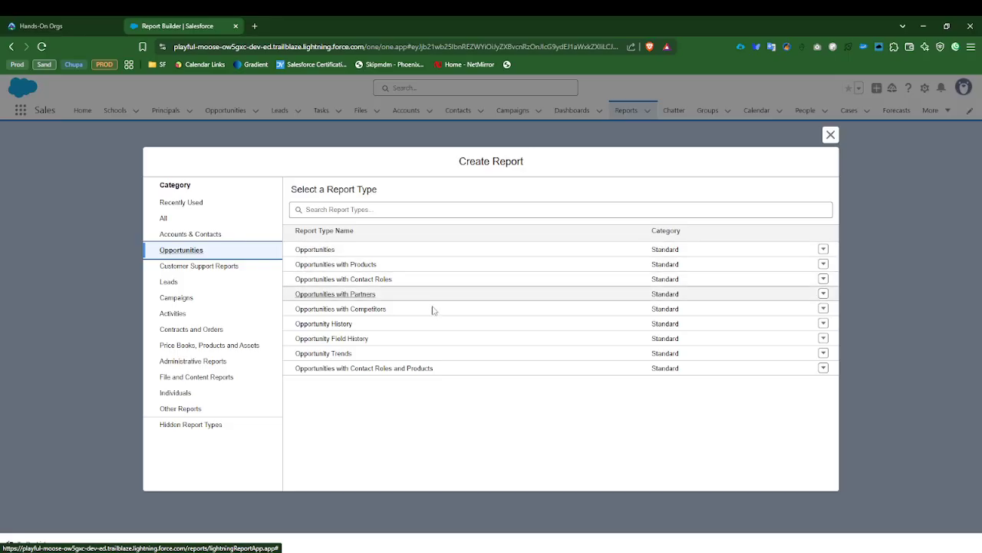
left_click(310, 250)
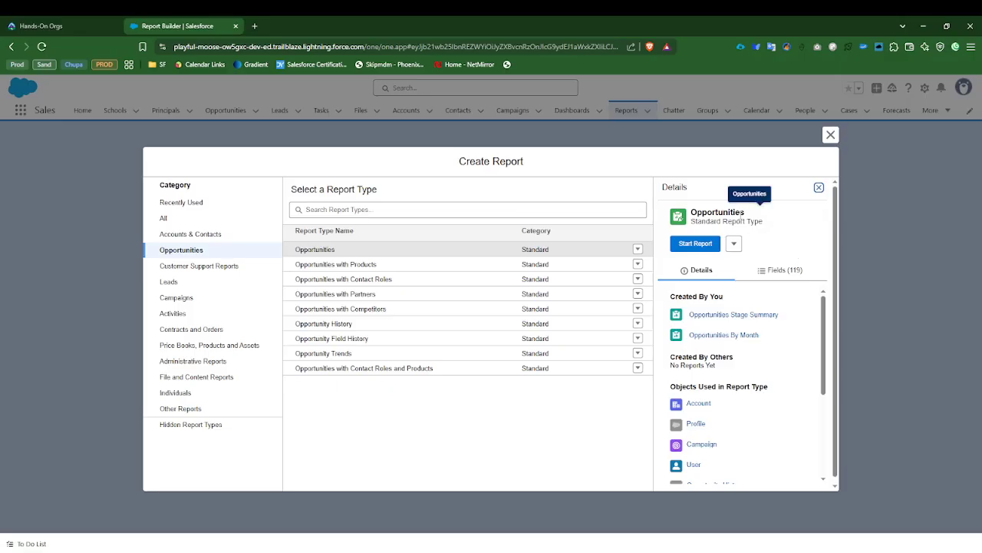
Step: Examine the Opportunities report type's details, including its standard type label and the objects used in it
left_click_drag(691, 222, 765, 228)
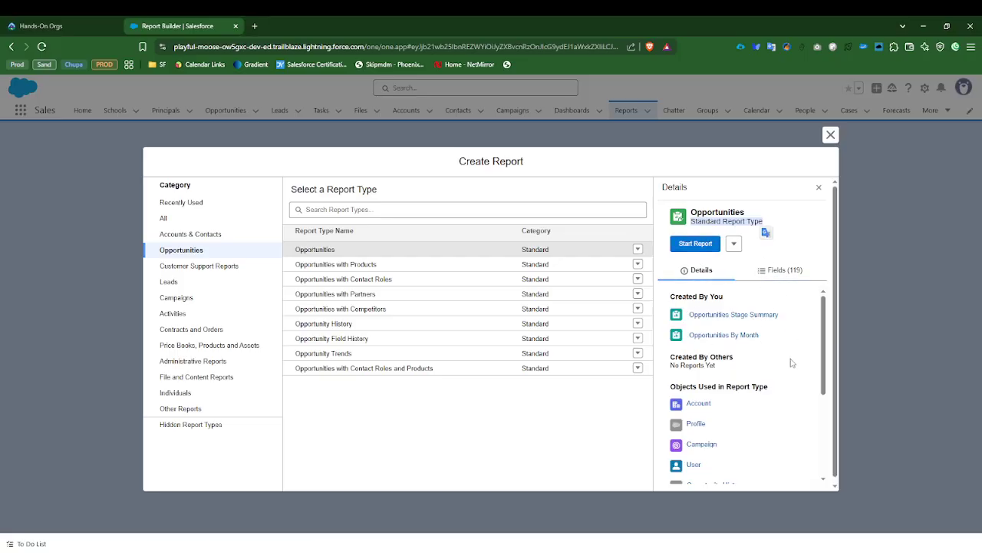
mouse_move(821, 342)
left_mouse_down()
mouse_move(824, 349)
mouse_move(824, 330)
left_mouse_up()
scroll(748, 392, "down", 2)
scroll(714, 368, "up", 1)
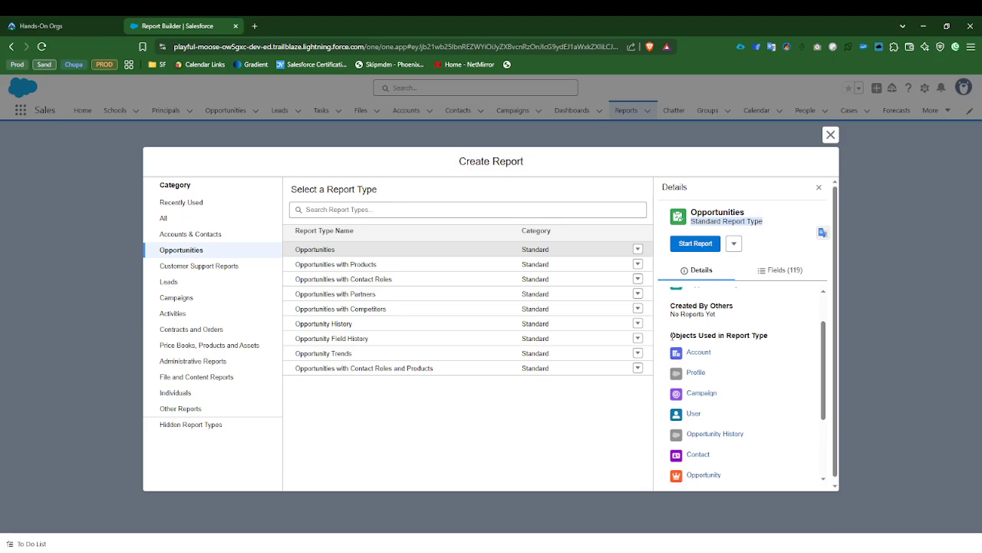
left_click_drag(670, 335, 768, 336)
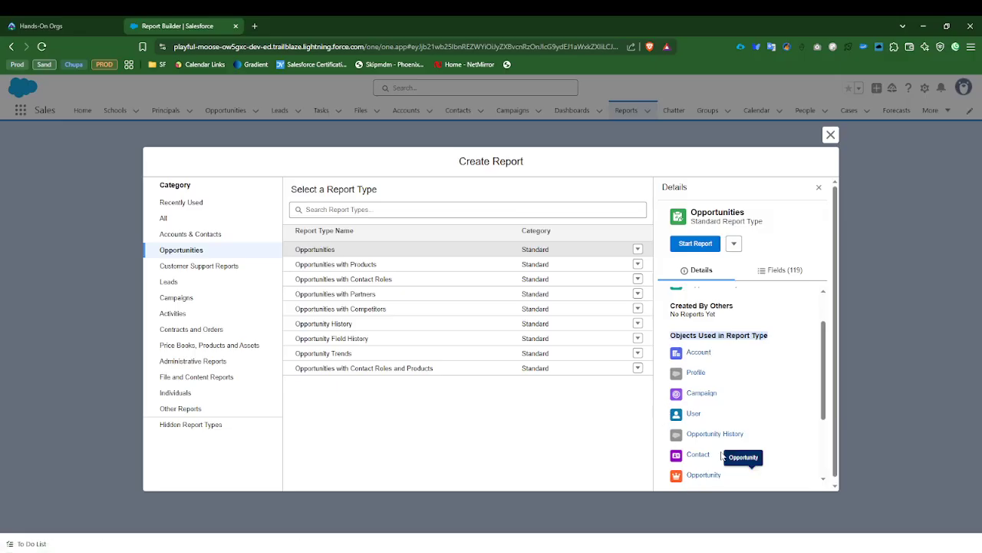
double_click(693, 212)
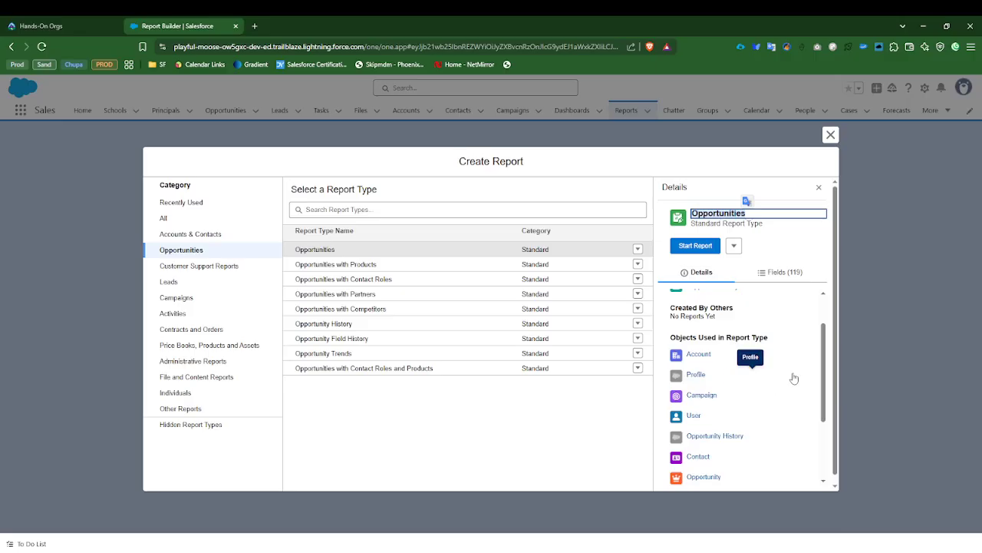
left_click_drag(823, 364, 819, 421)
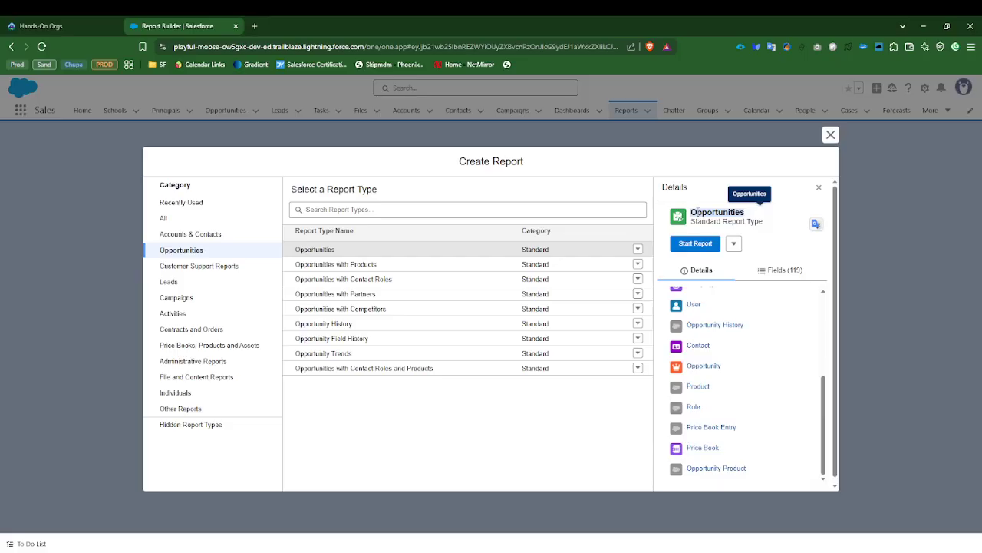
left_click(702, 214)
left_click(700, 186)
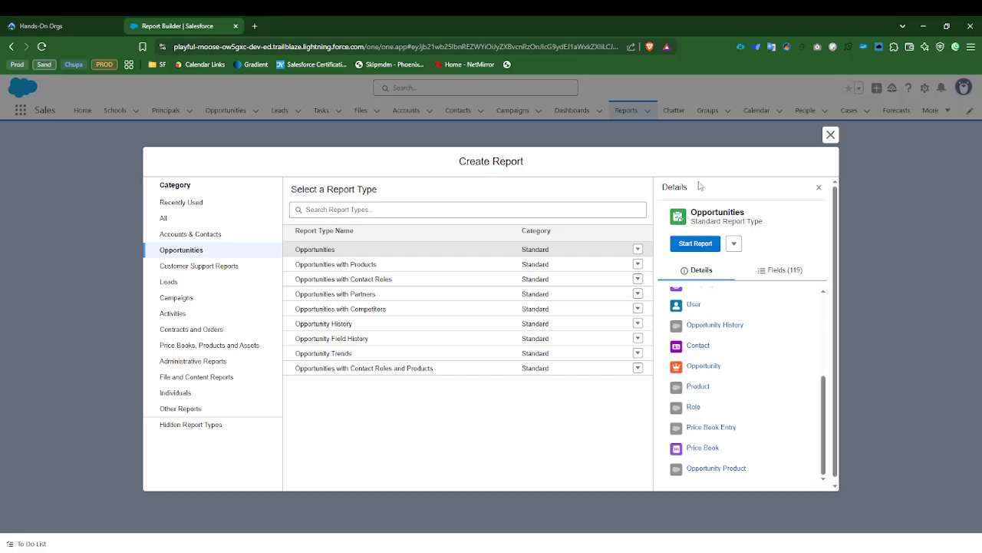
scroll(710, 354, "up", 3)
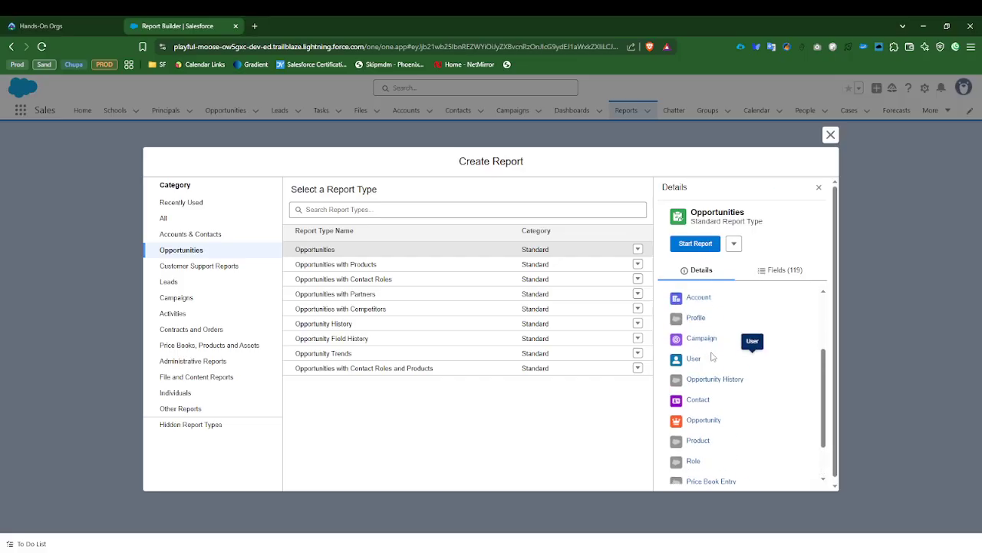
scroll(710, 355, "down", 2)
scroll(713, 353, "up", 1)
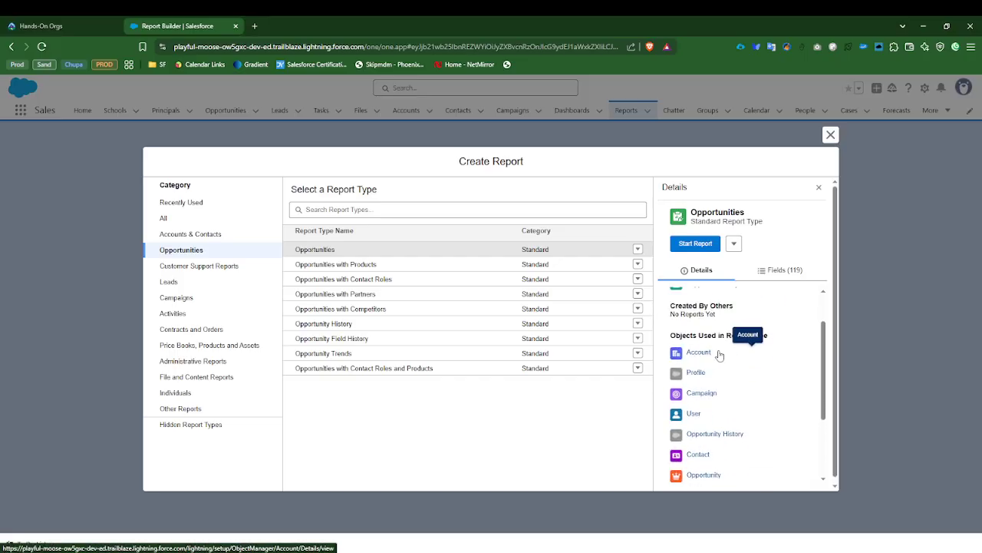
scroll(687, 359, "down", 1)
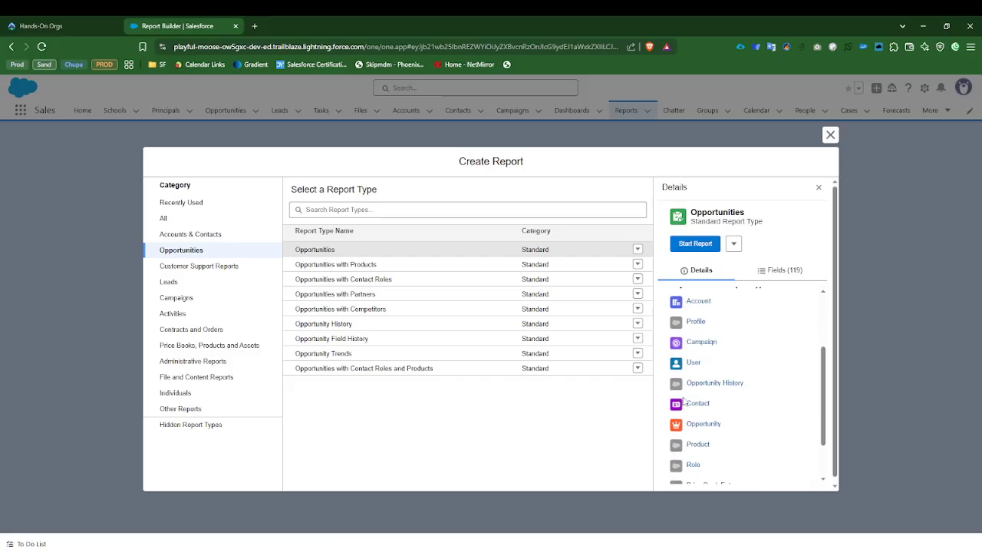
scroll(690, 465, "down", 2)
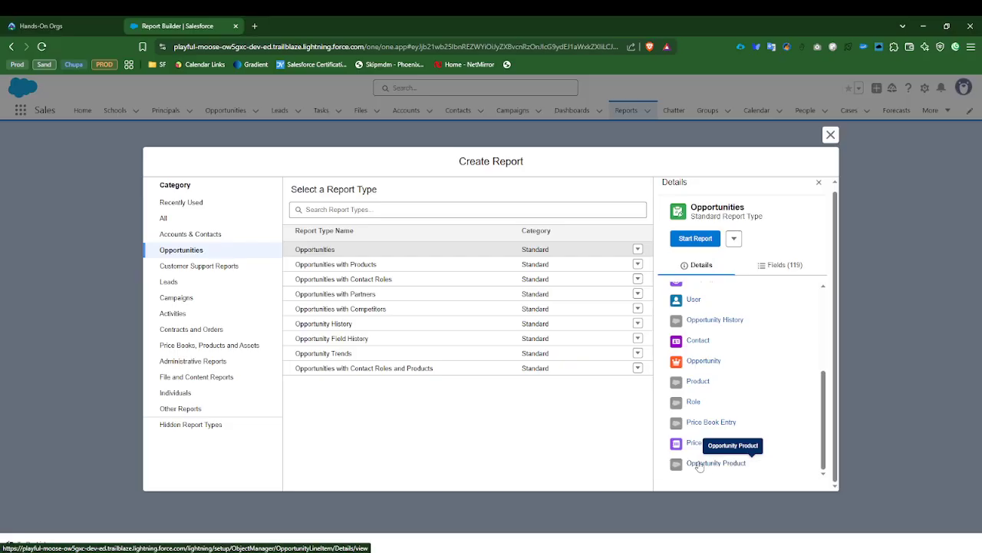
scroll(669, 422, "up", 1)
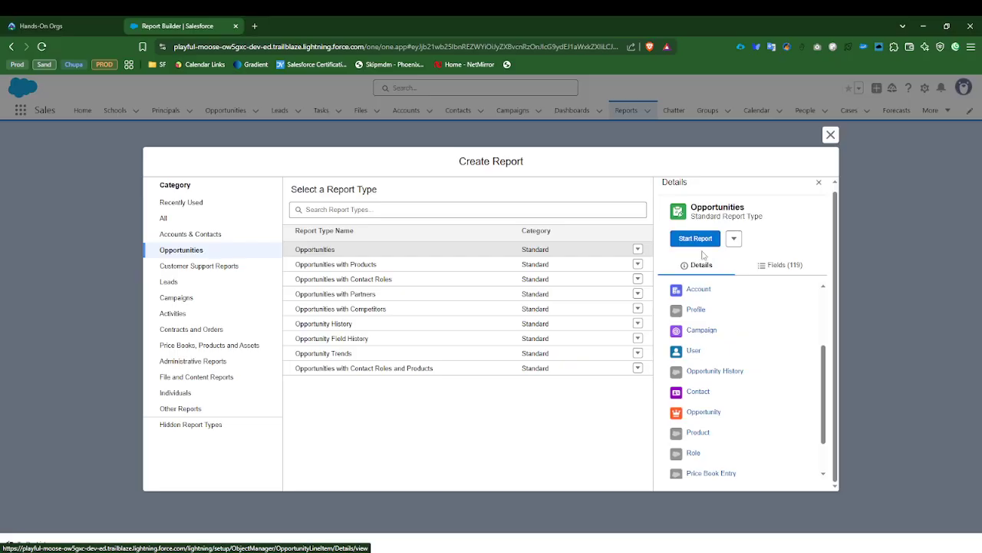
scroll(697, 393, "up", 2)
scroll(704, 415, "down", 3)
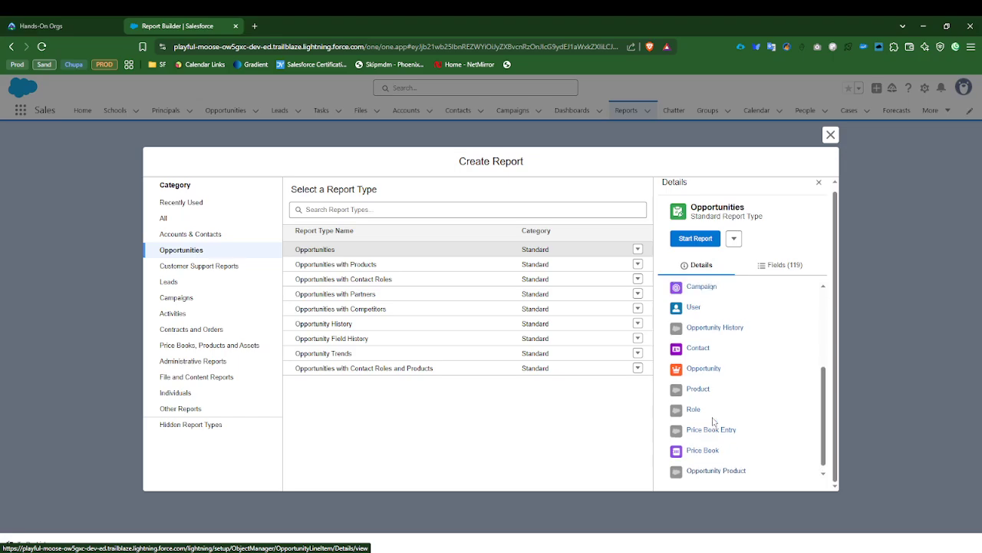
scroll(714, 421, "up", 3)
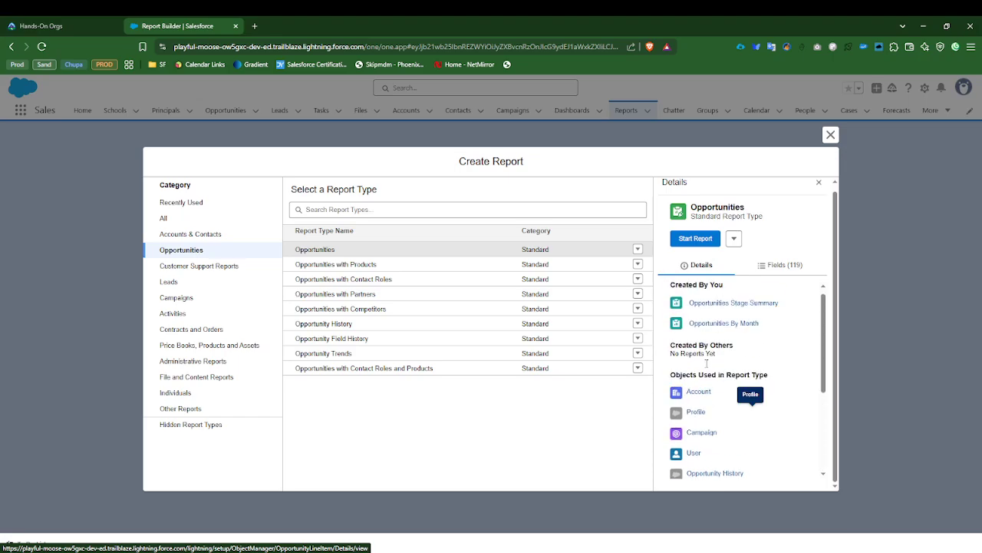
Step: Start the Opportunities report and turn on automatic preview updates in the report builder
left_click(693, 239)
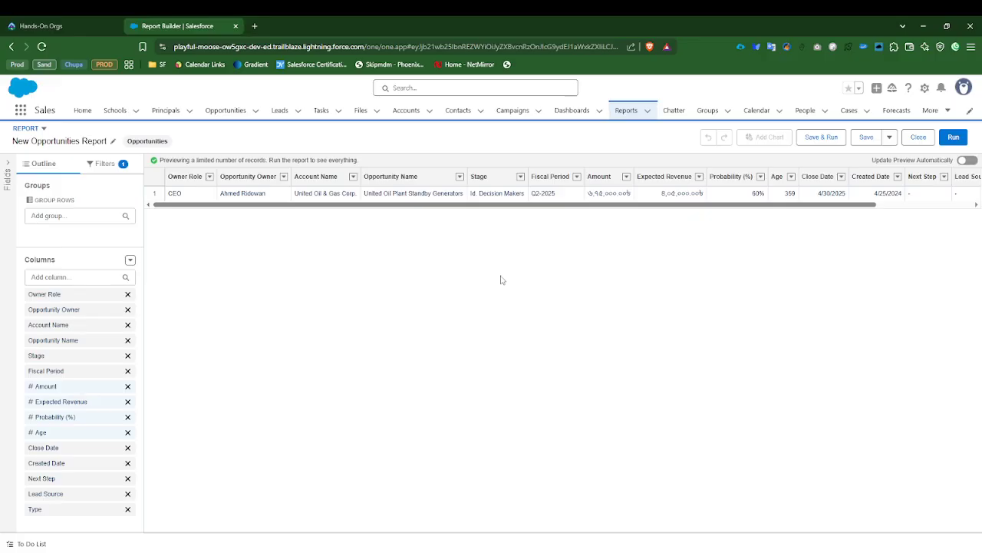
left_click(969, 162)
Step: Rename the report as Opportunities Stage Report
left_click(114, 145)
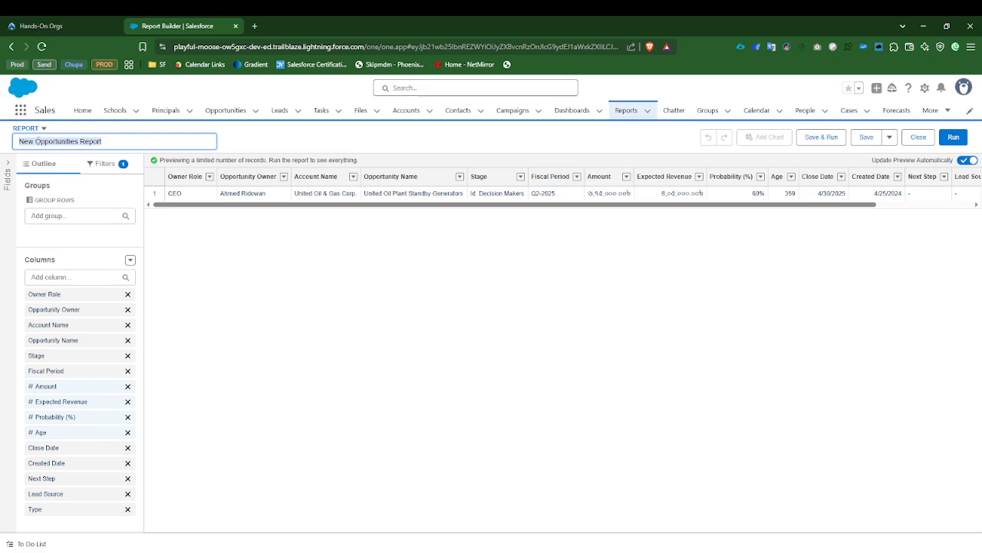
left_click_drag(80, 142, 11, 146)
key("BackSpace")
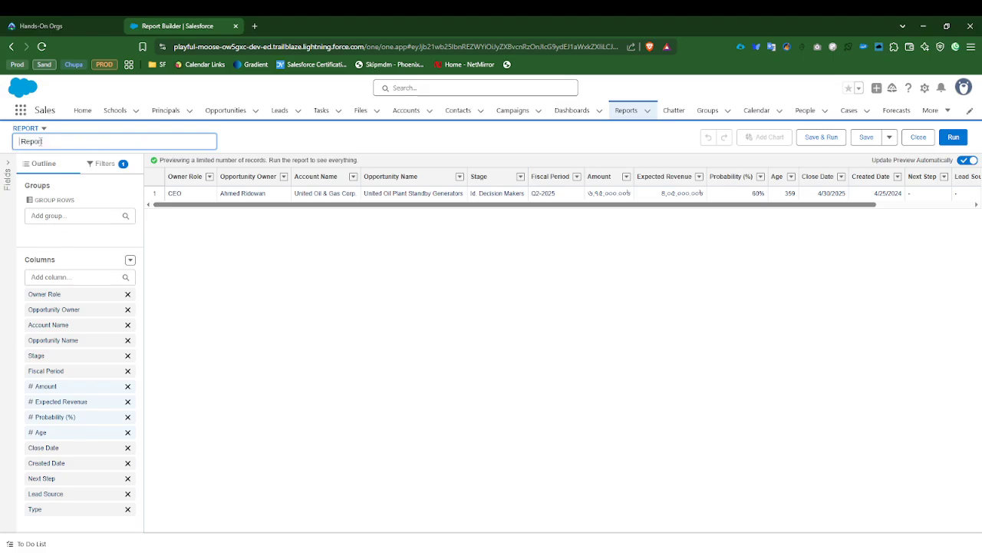
key("ctrl+z")
left_click(37, 142)
key("BackSpace")
key("BackSpace")
key("BackSpace")
key("BackSpace")
type("Stage")
left_click(269, 139)
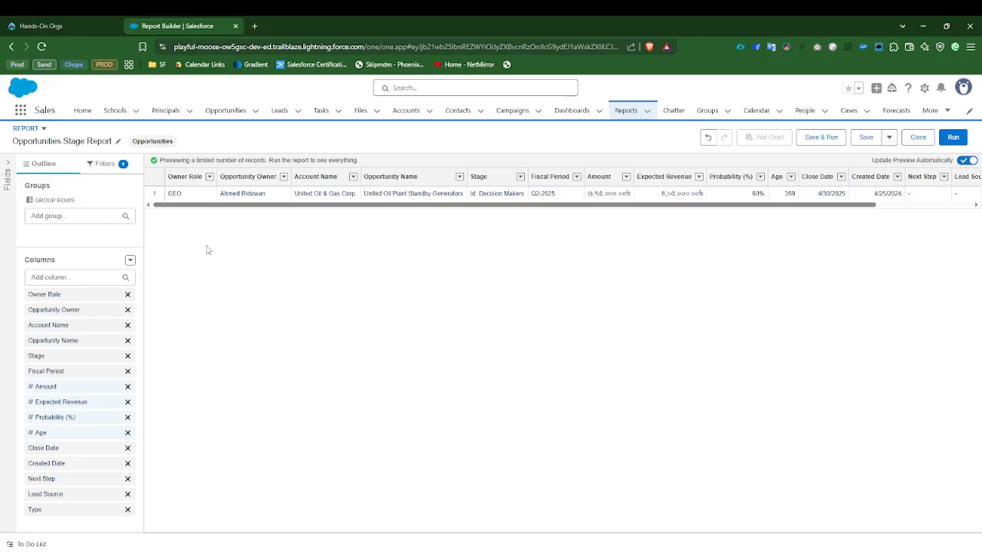
Step: Set the report's Close Date filter range to All Time and apply it
left_click(112, 166)
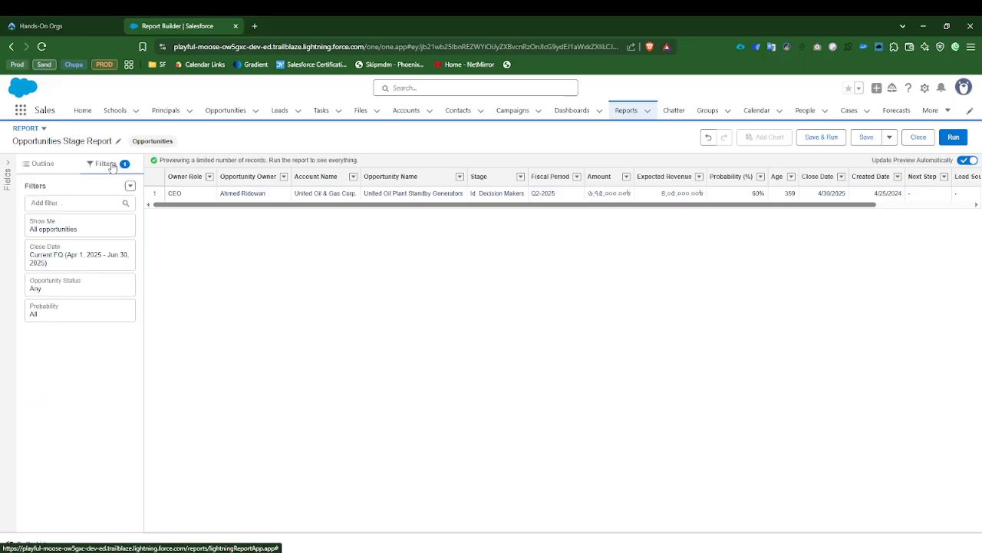
left_click(67, 258)
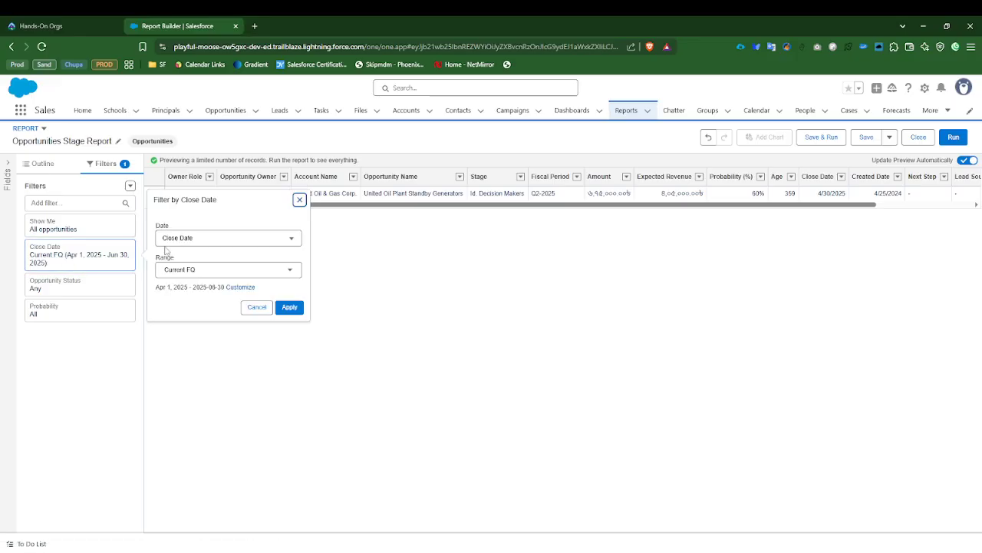
left_click(190, 276)
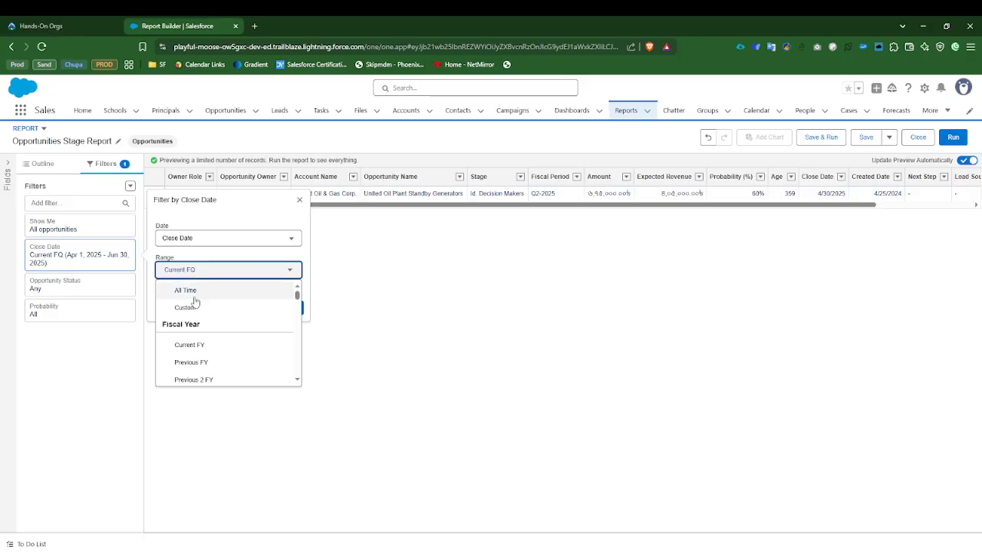
left_click(191, 290)
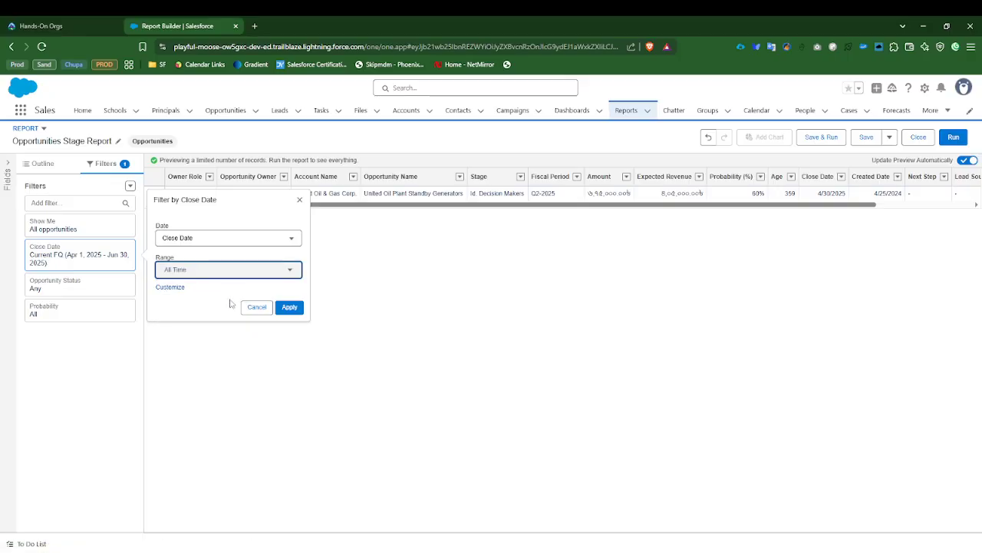
left_click(288, 308)
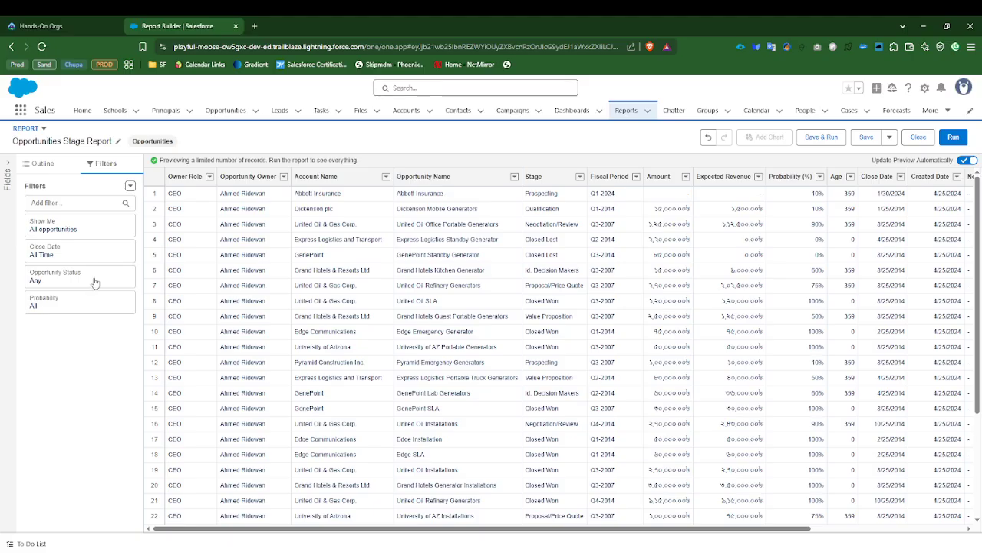
Step: Review the range options of the Close Date filter and close it without changes
left_click(69, 256)
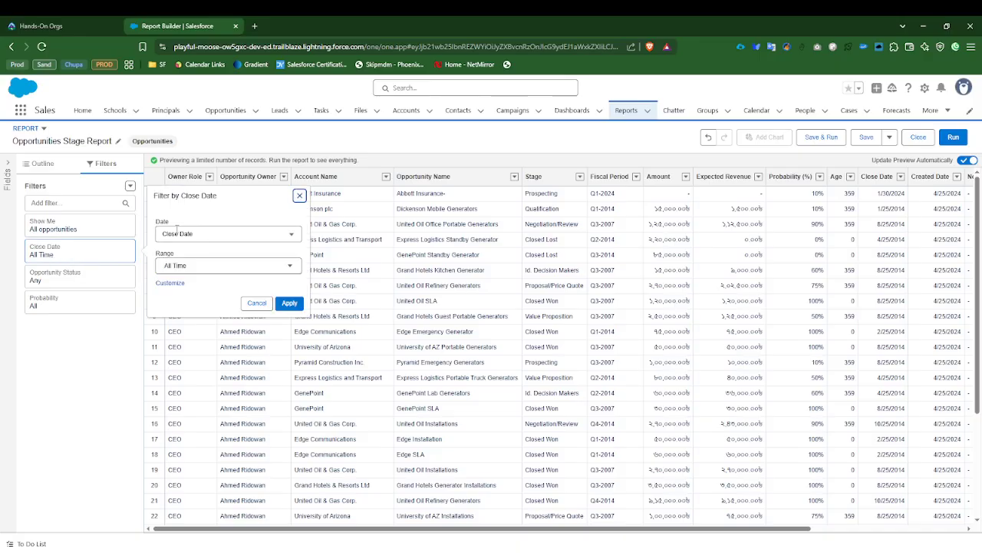
left_click(171, 265)
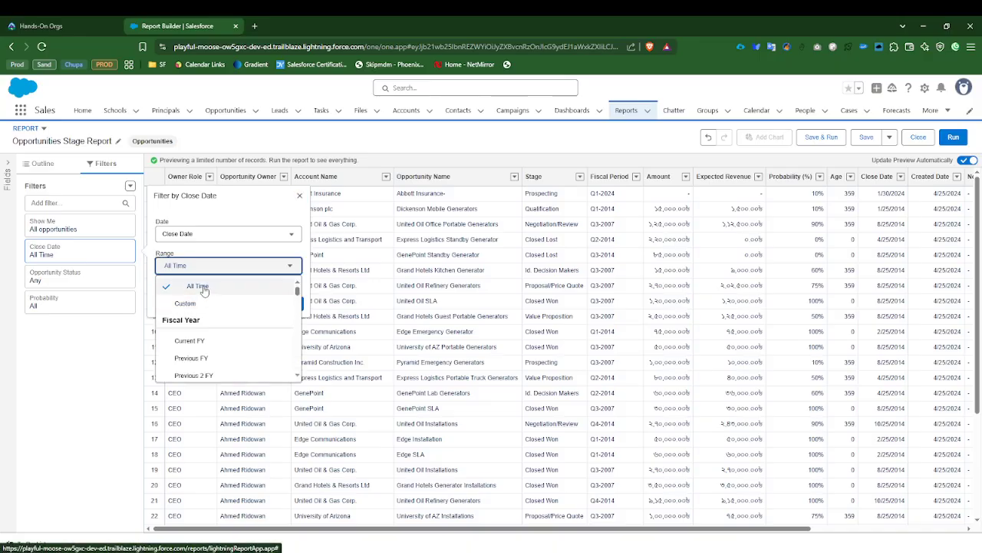
left_click(123, 345)
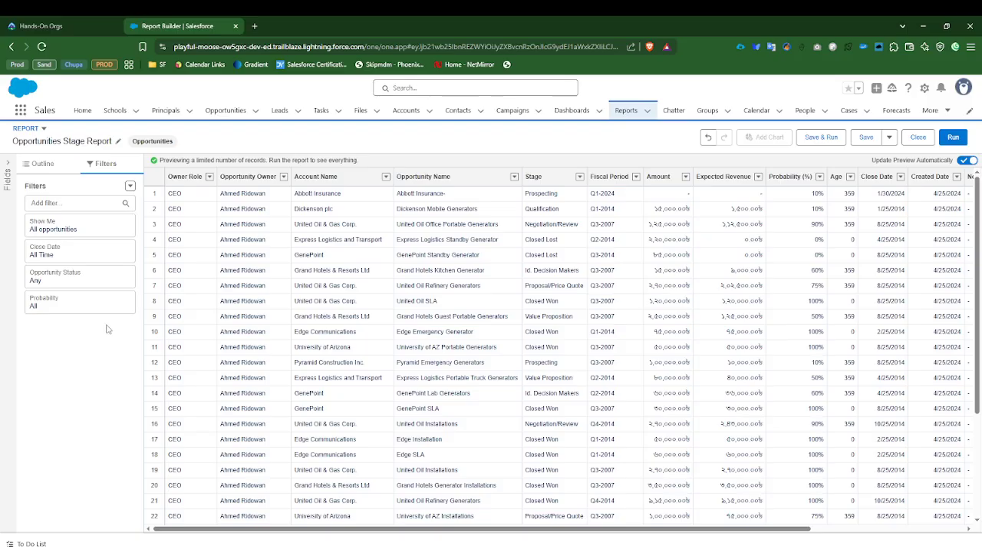
Step: Add a Stage filter to the report that equals Closed Won and Closed Lost, and apply it
left_click(77, 202)
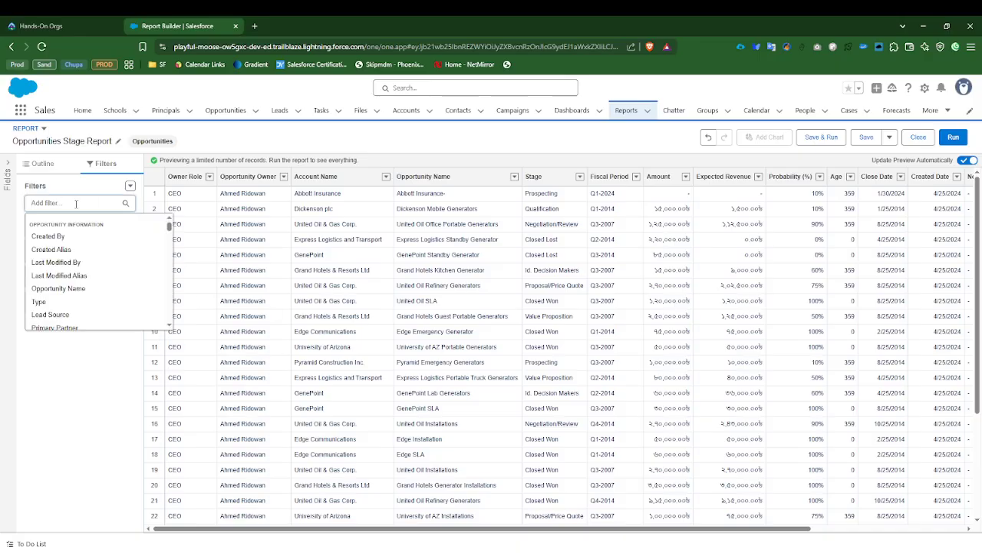
type("stage")
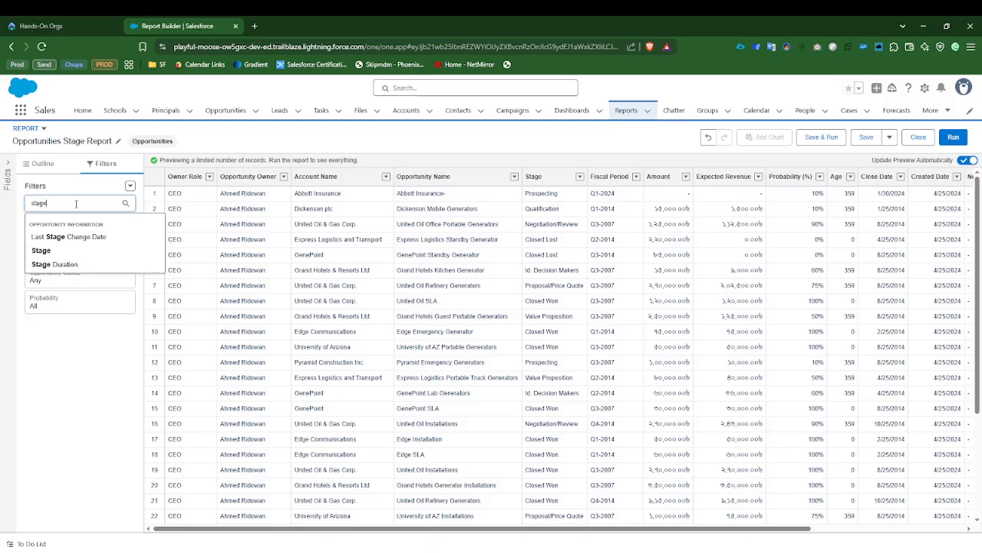
left_click(41, 251)
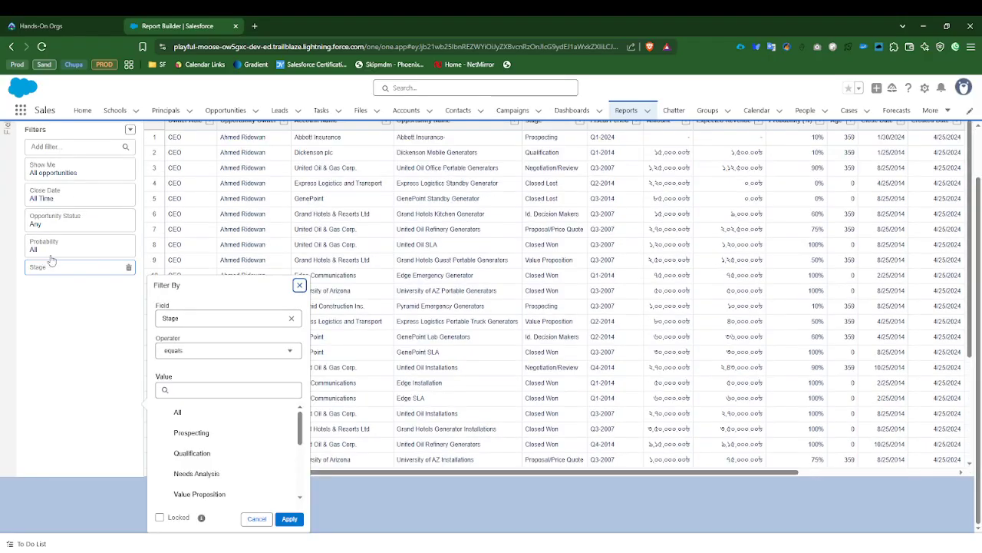
scroll(201, 438, "down", 2)
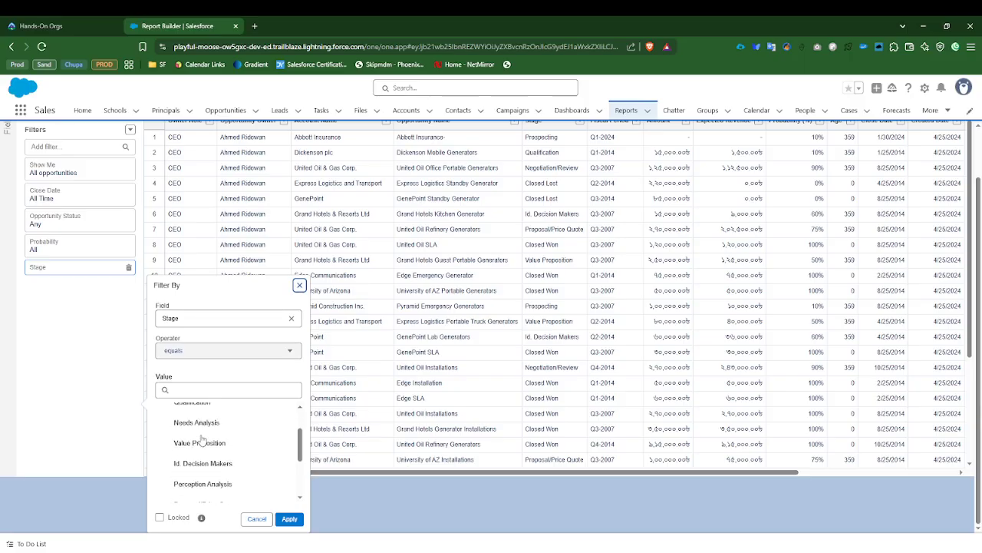
scroll(188, 434, "down", 4)
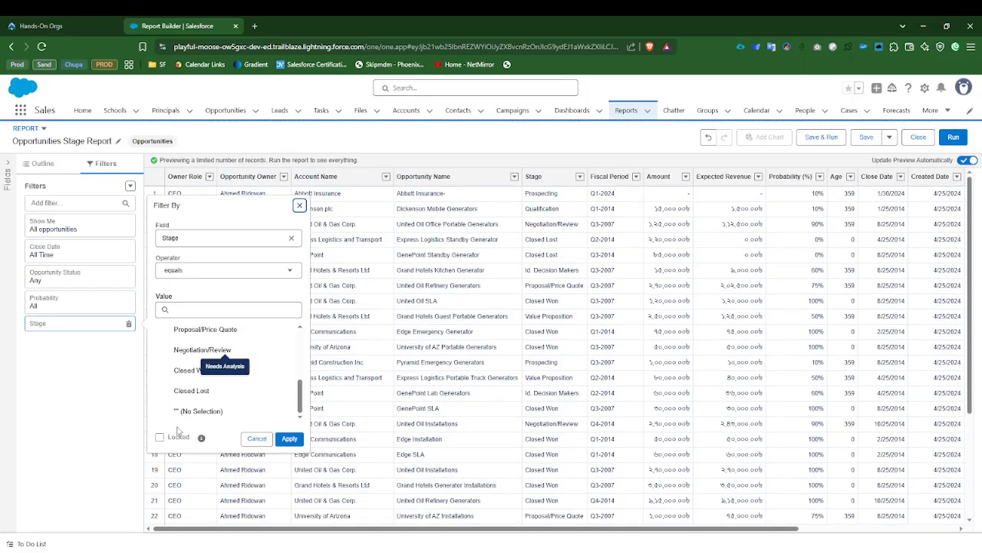
left_click(193, 393)
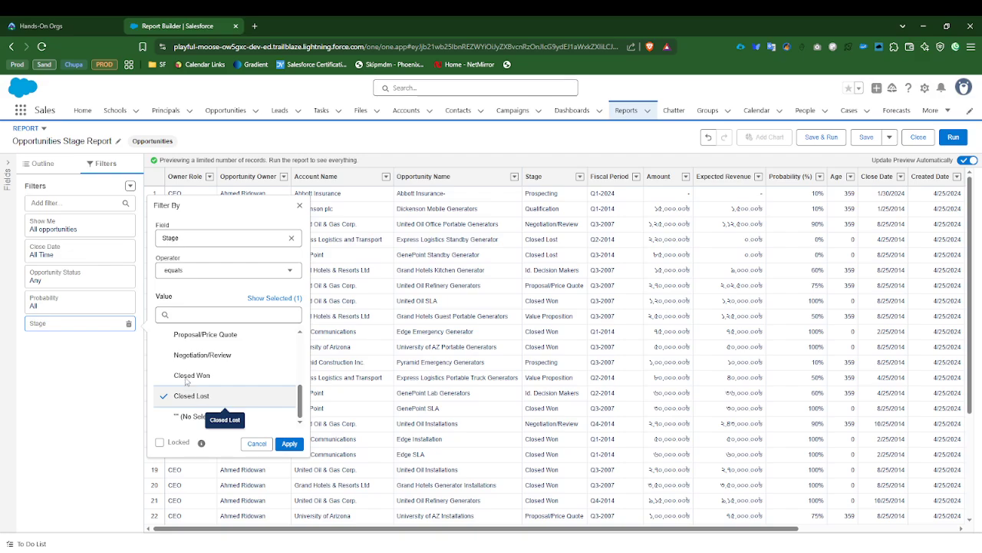
left_click(188, 376)
left_click(288, 443)
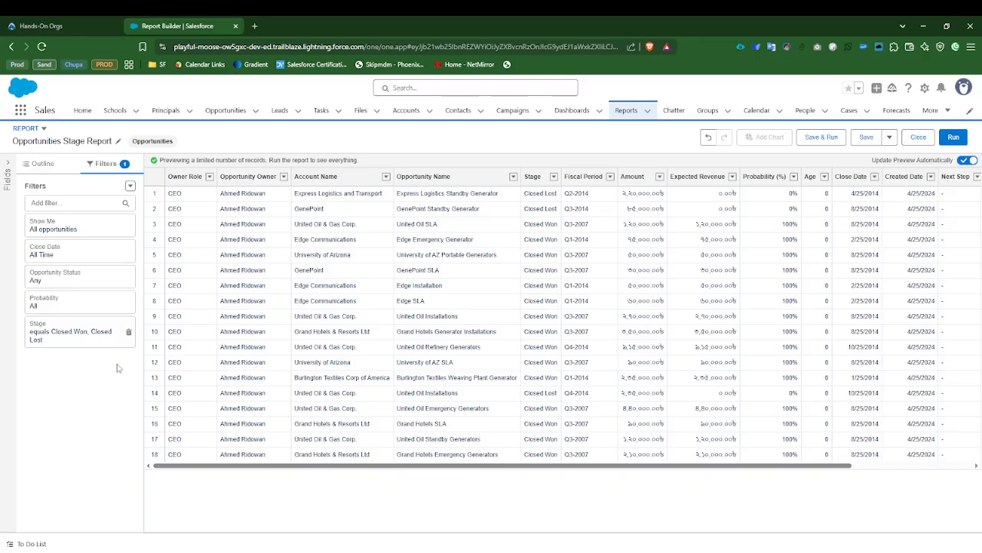
Step: Search the filter fields for Stage, review the existing Stage filter's selected values, and close it without changes
left_click(66, 203)
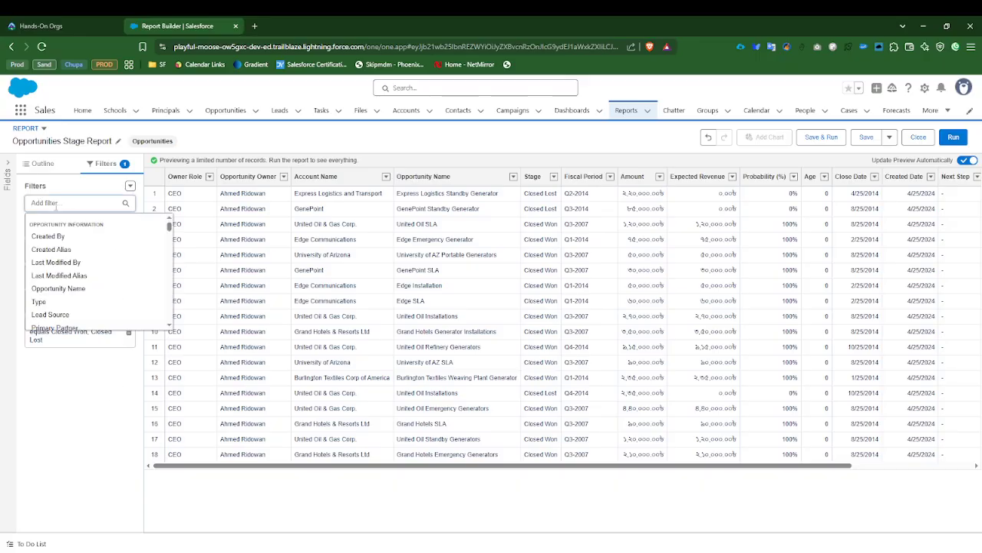
type("tag")
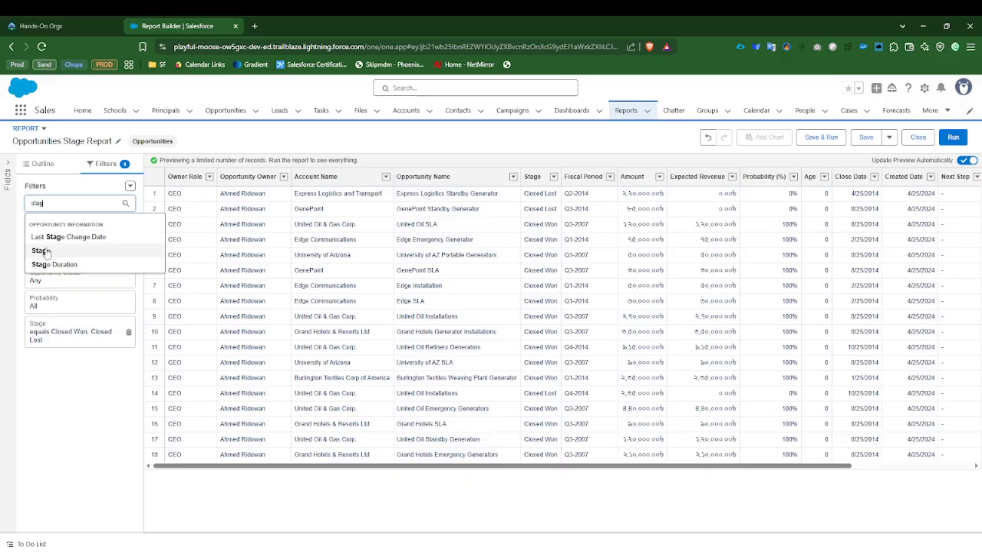
left_click(56, 378)
left_click(63, 335)
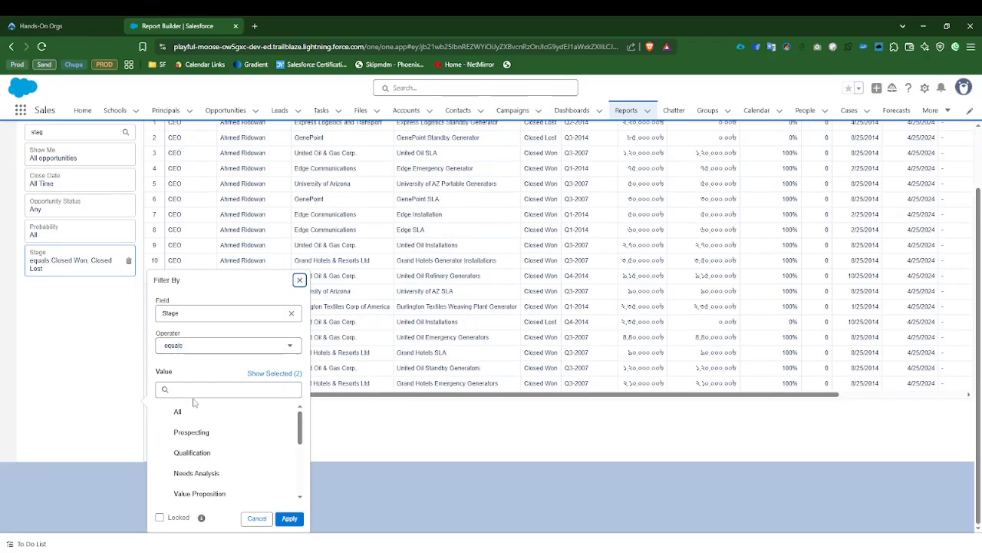
scroll(223, 453, "down", 3)
scroll(223, 457, "down", 2)
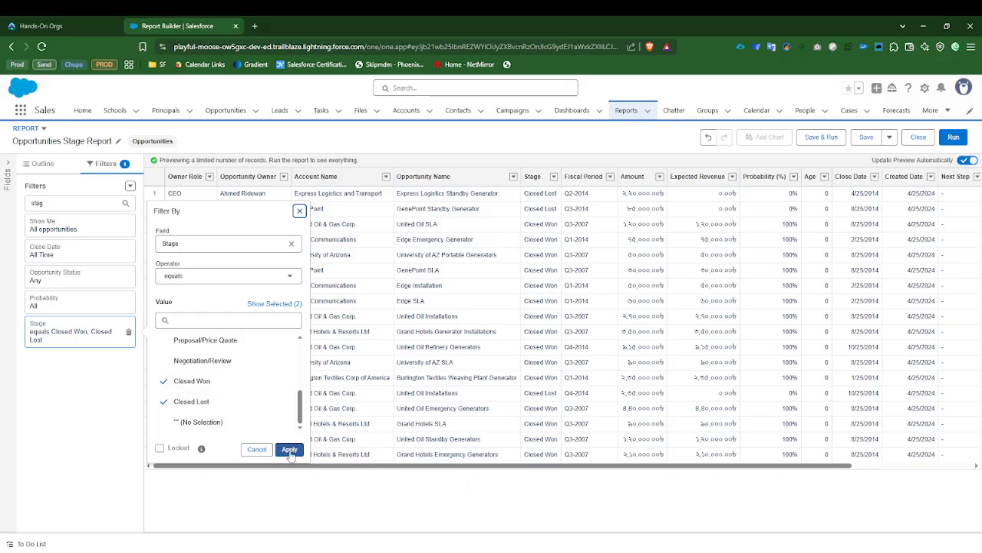
left_click(119, 401)
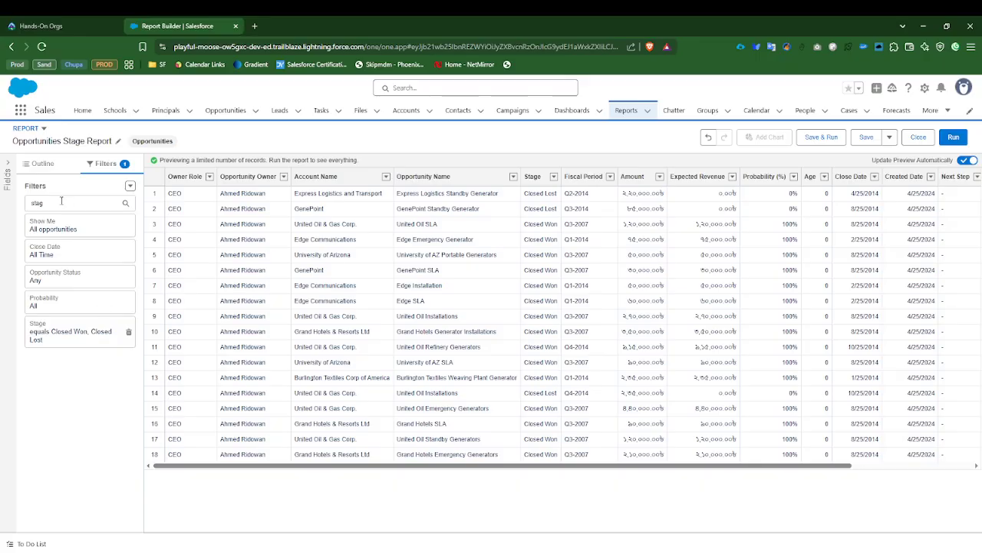
left_click_drag(66, 201, 29, 201)
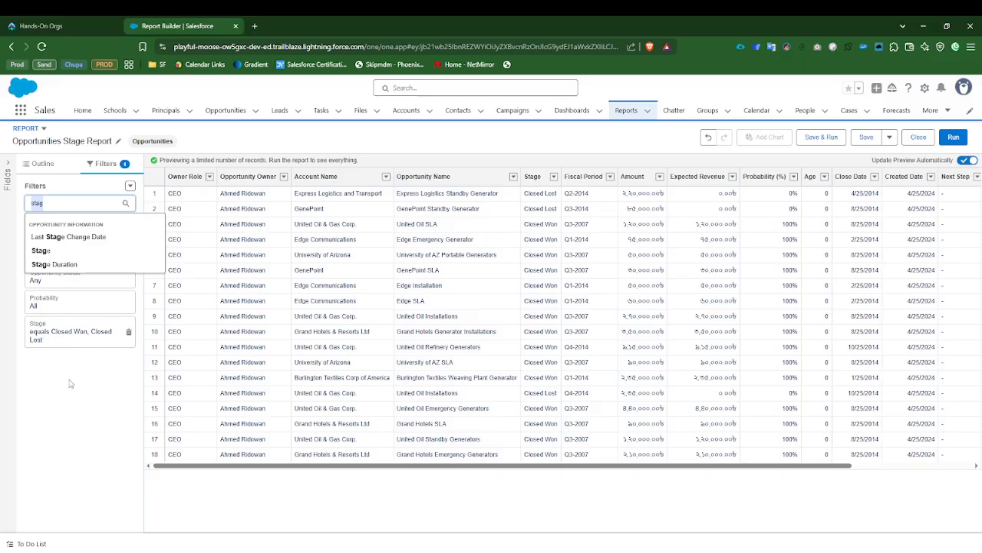
type("C")
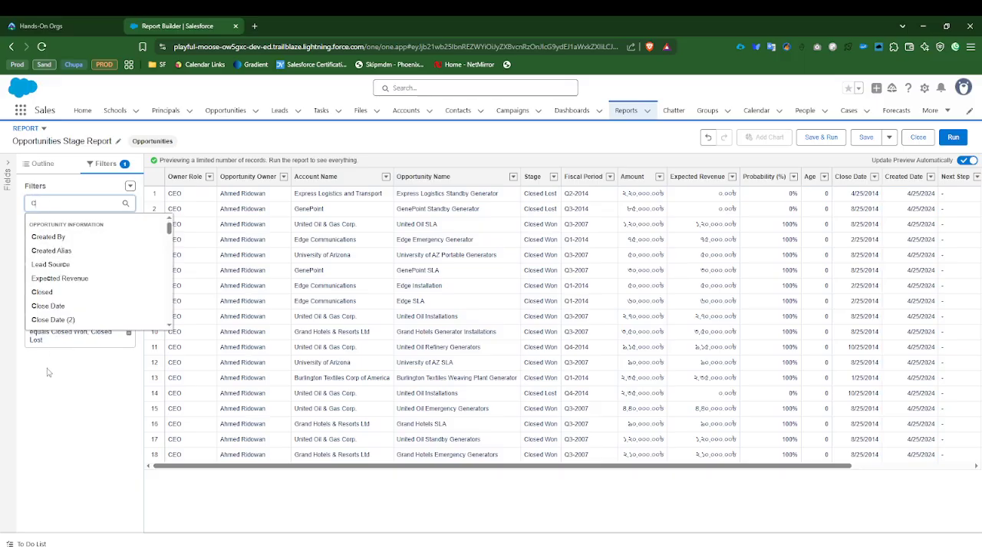
type("re")
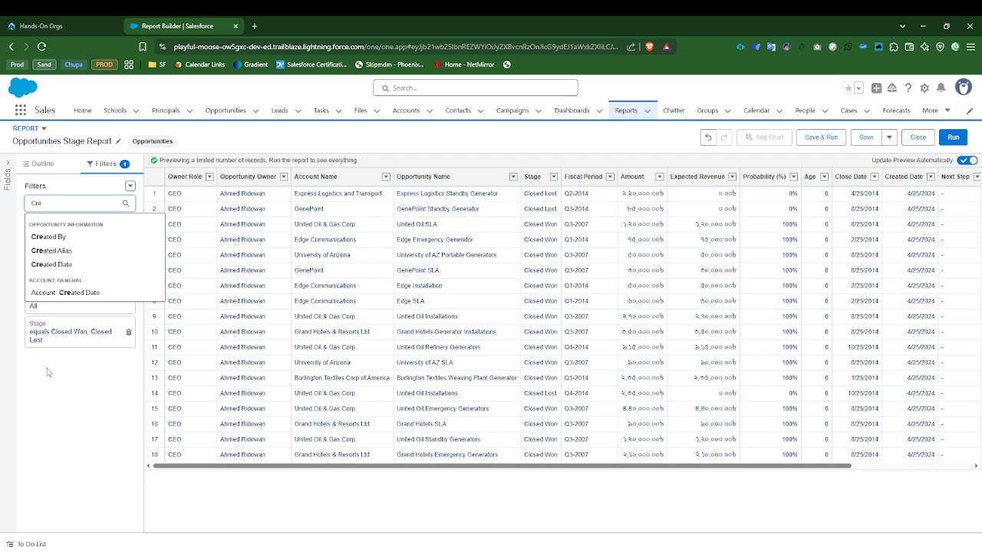
left_click(52, 264)
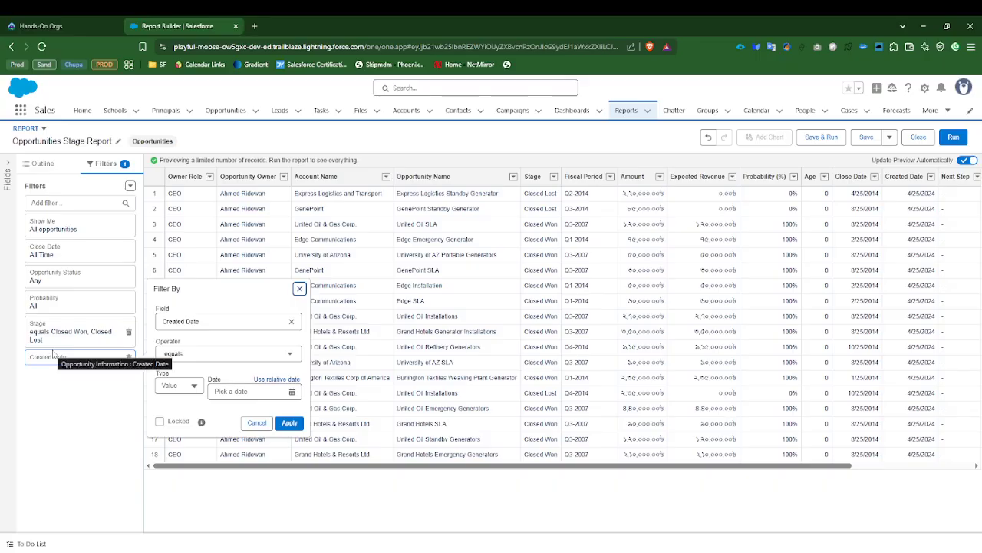
left_click(198, 354)
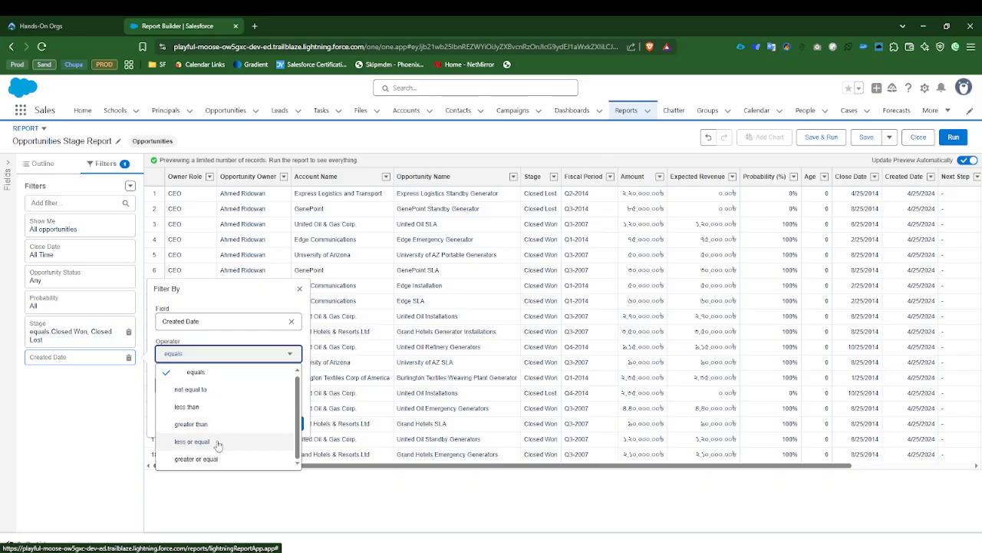
left_click(212, 340)
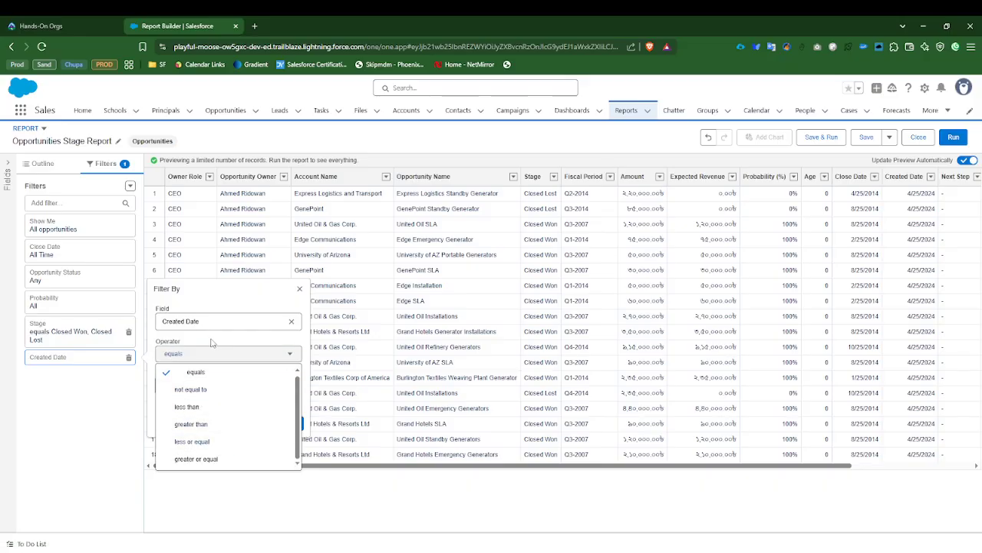
left_click(119, 403)
left_click(97, 346)
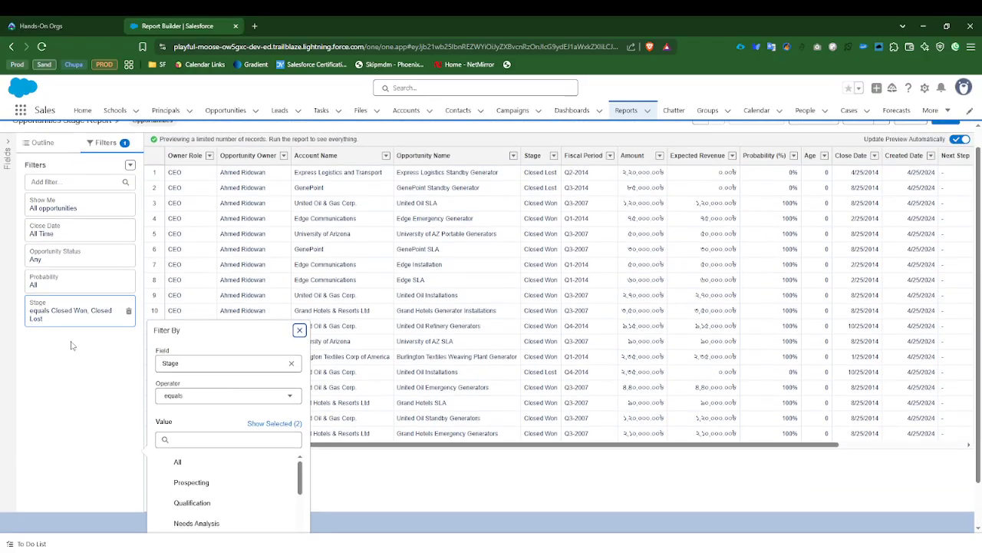
Step: Add a filter on the opportunity's Created Date field to the report
left_click(60, 202)
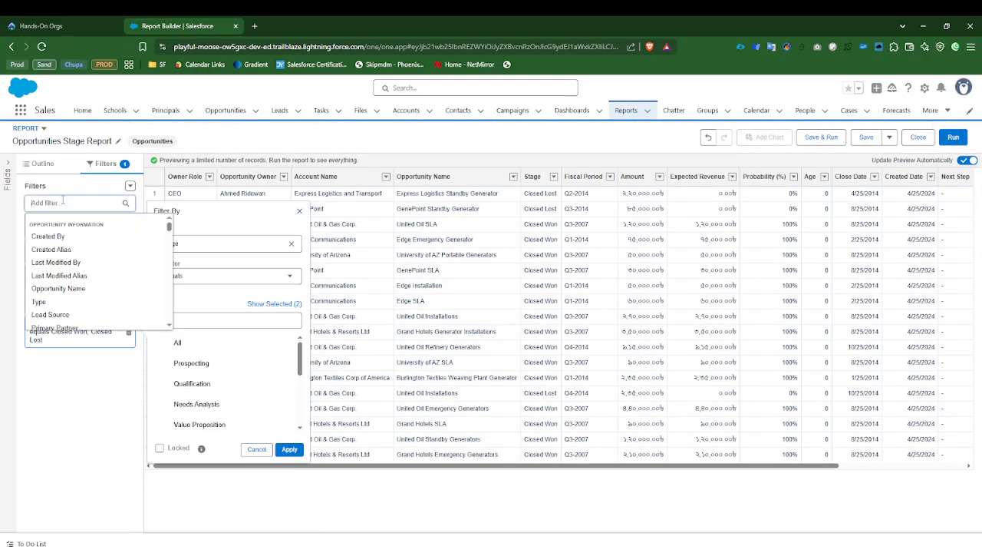
type("crd")
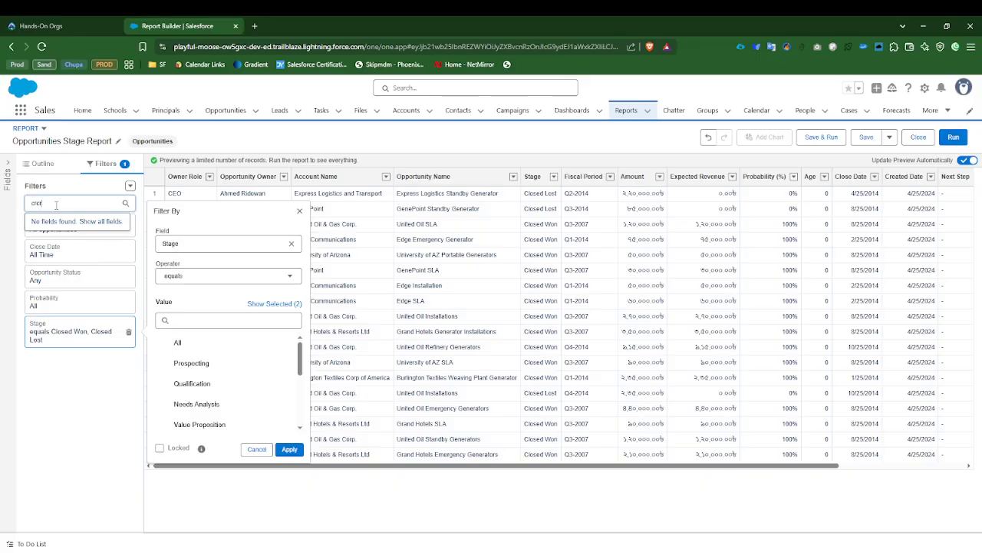
key("shift+Left")
key("shift+Left")
key("BackSpace")
key("BackSpace")
type("e")
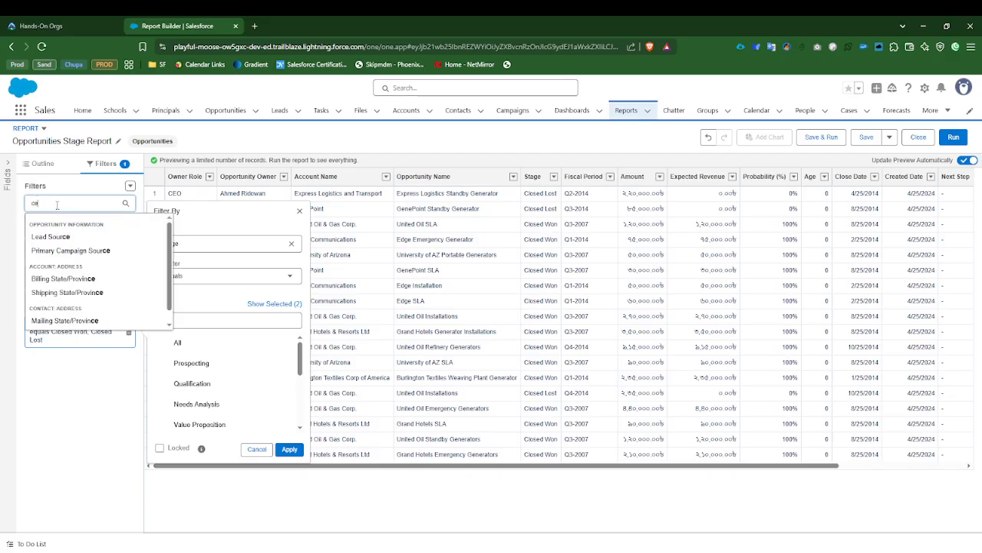
key("BackSpace")
type("r")
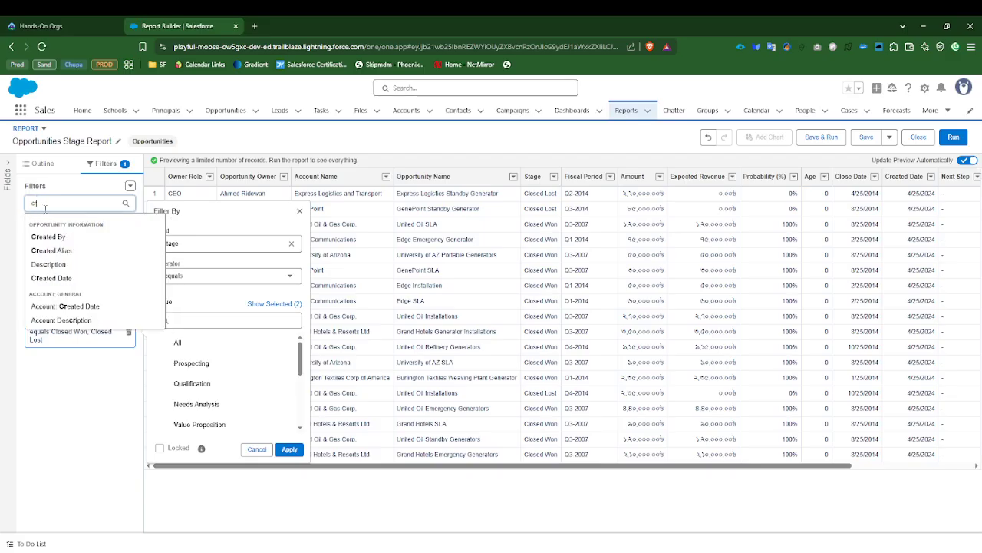
type("e")
left_click(61, 264)
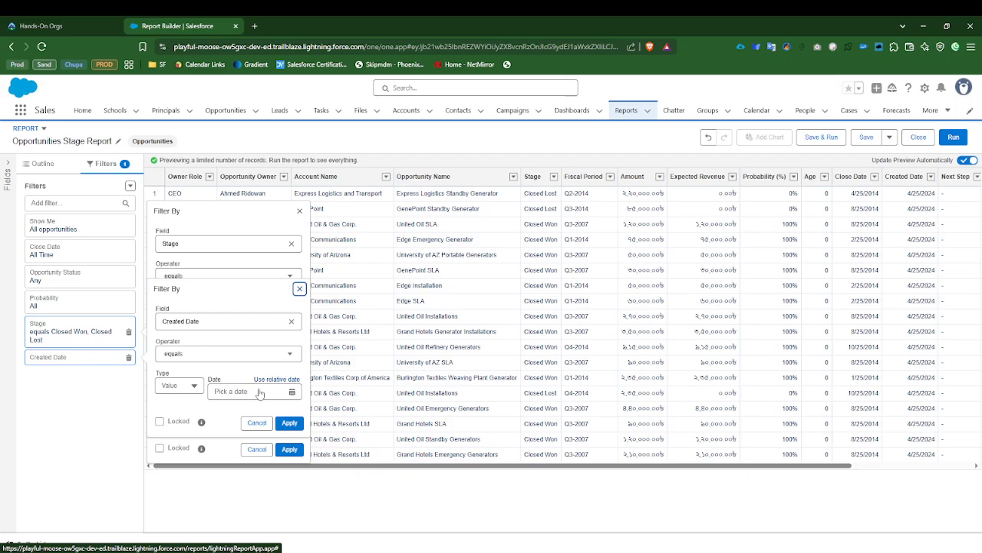
Step: Set the Created Date filter to equal the relative date THIS YEAR and apply it
left_click(269, 379)
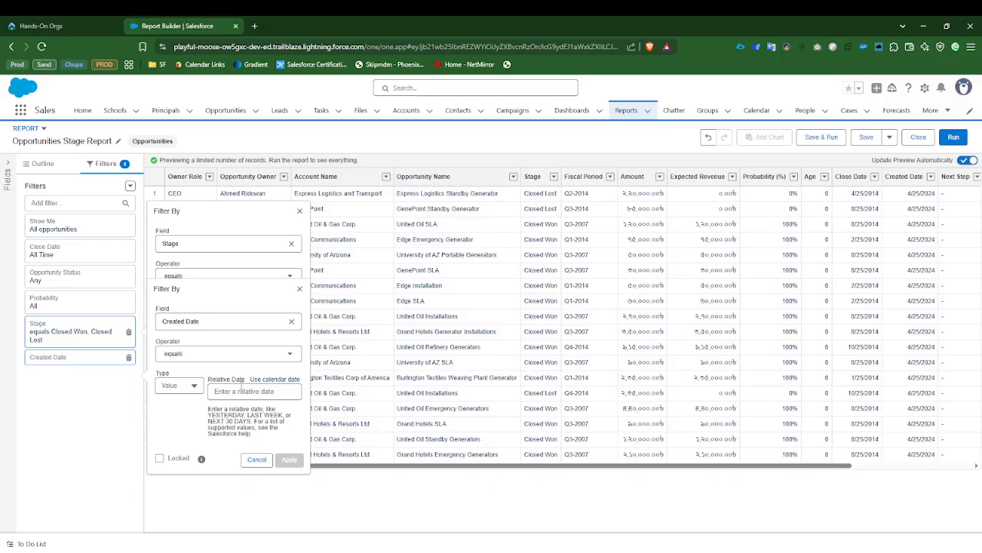
left_click(243, 389)
left_click(195, 383)
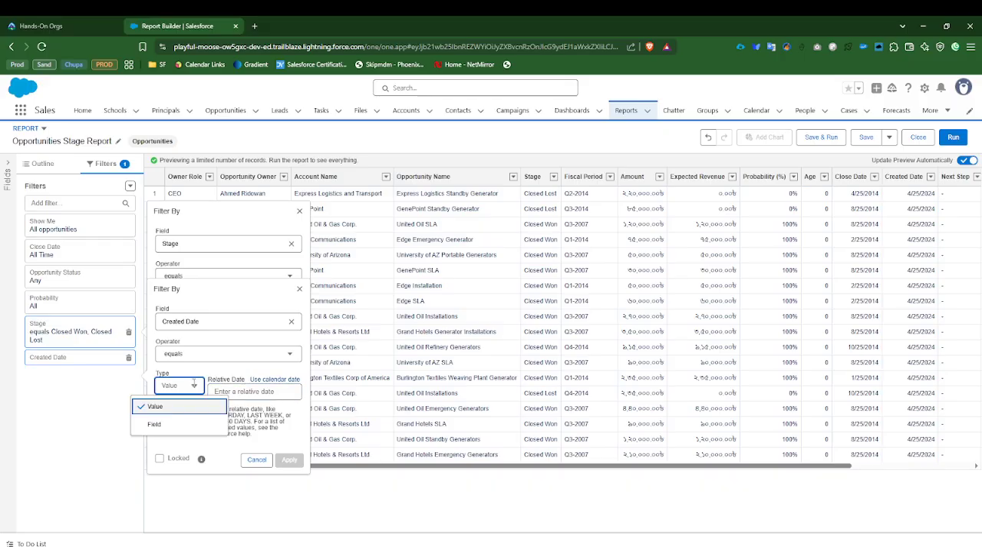
left_click(250, 392)
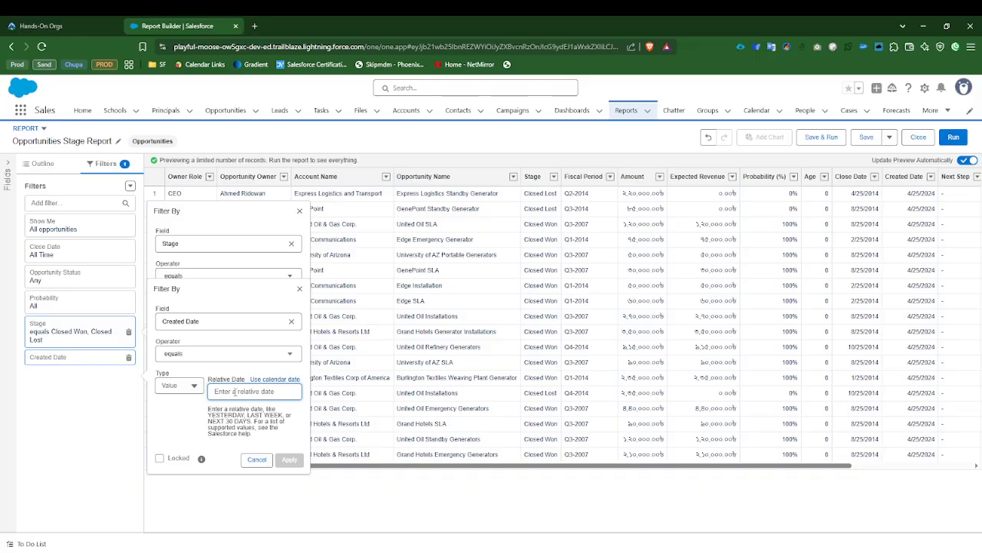
type("THIS YEAR")
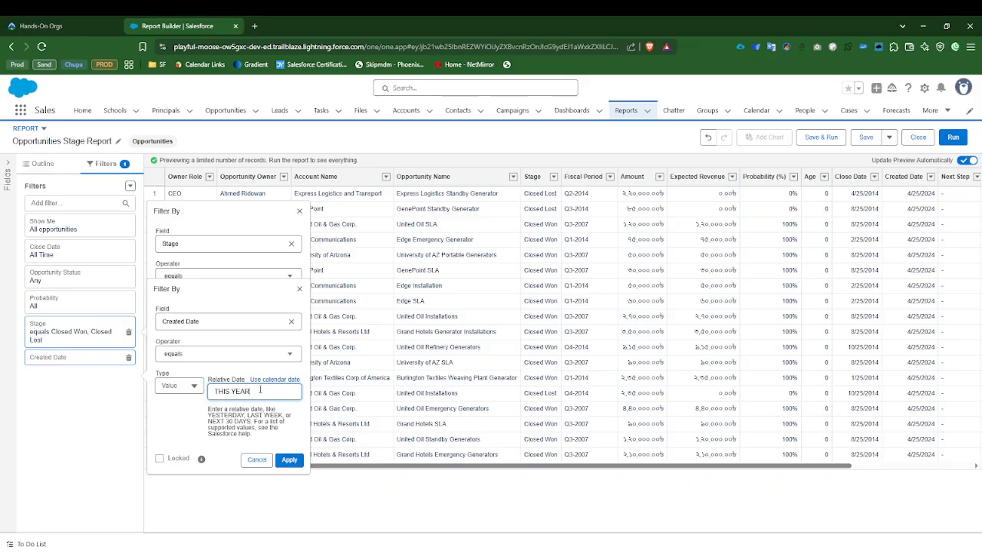
left_click_drag(260, 389, 194, 386)
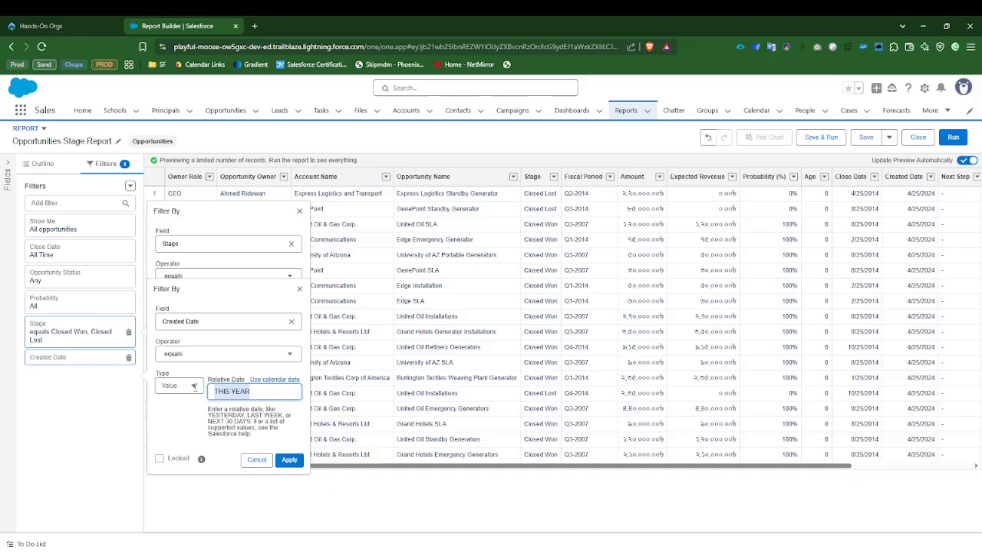
left_click(289, 460)
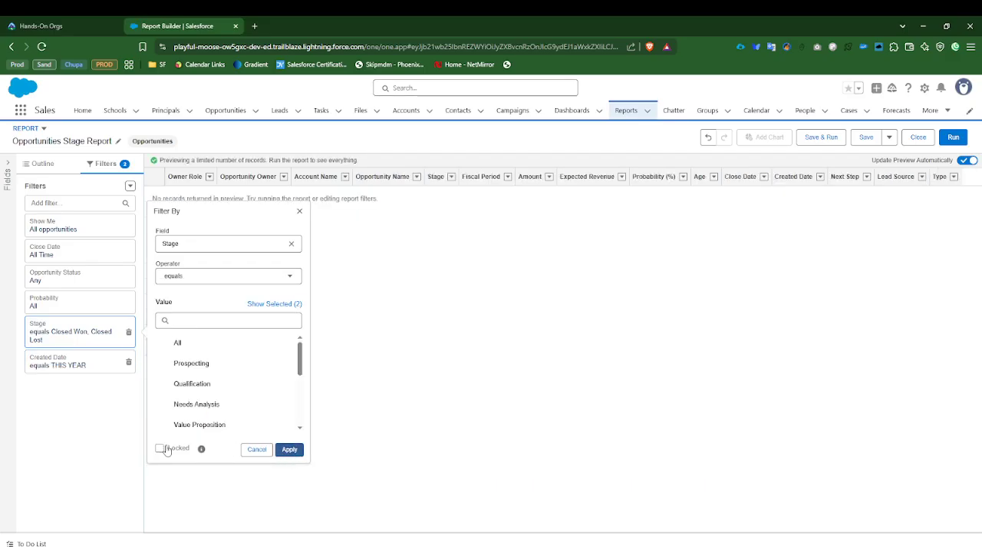
Step: Close the open Stage filter editor and remove the Created Date filter from the report
left_click(90, 446)
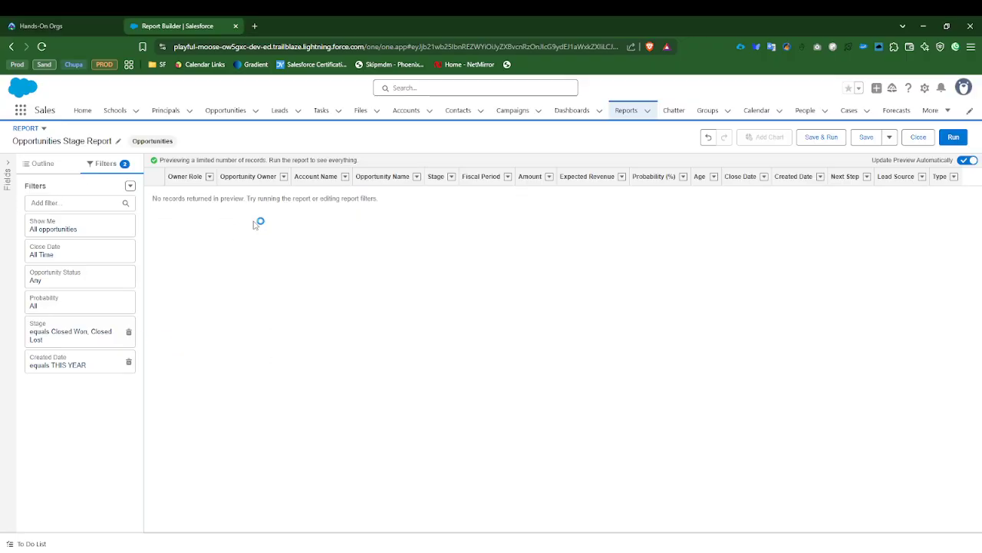
left_click(128, 363)
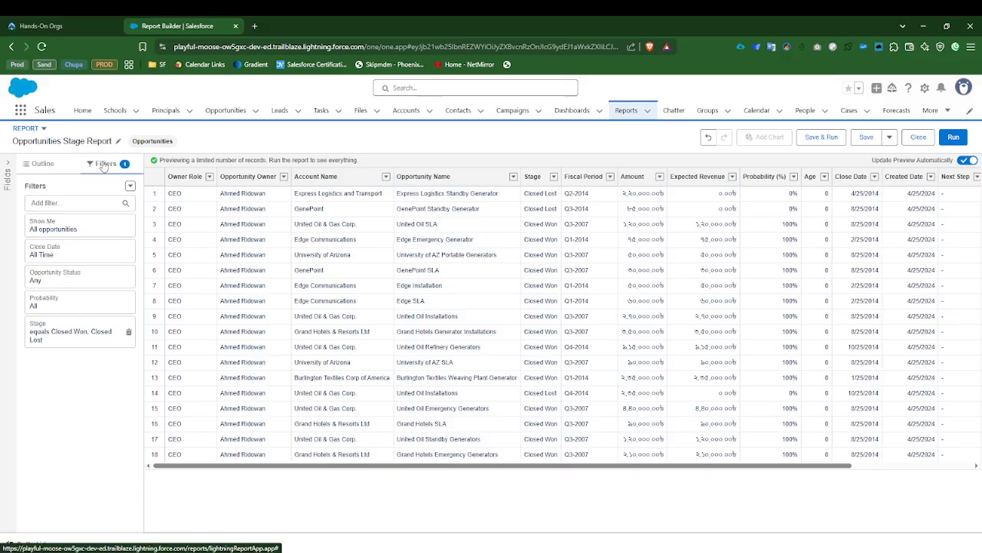
Step: Remove the Owner Role, Type, Lead Source and Next Step columns from the report
left_click(44, 165)
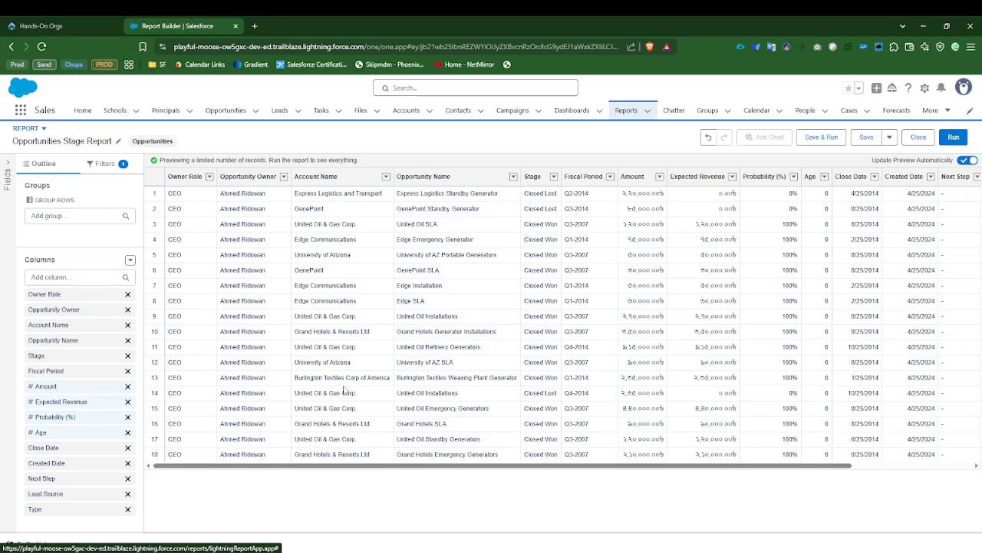
left_click(128, 293)
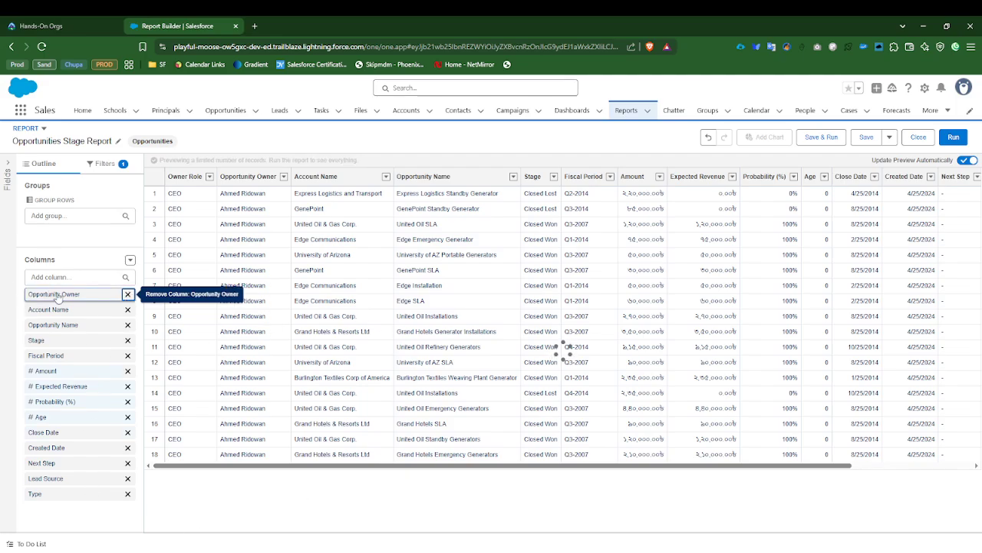
left_click(128, 496)
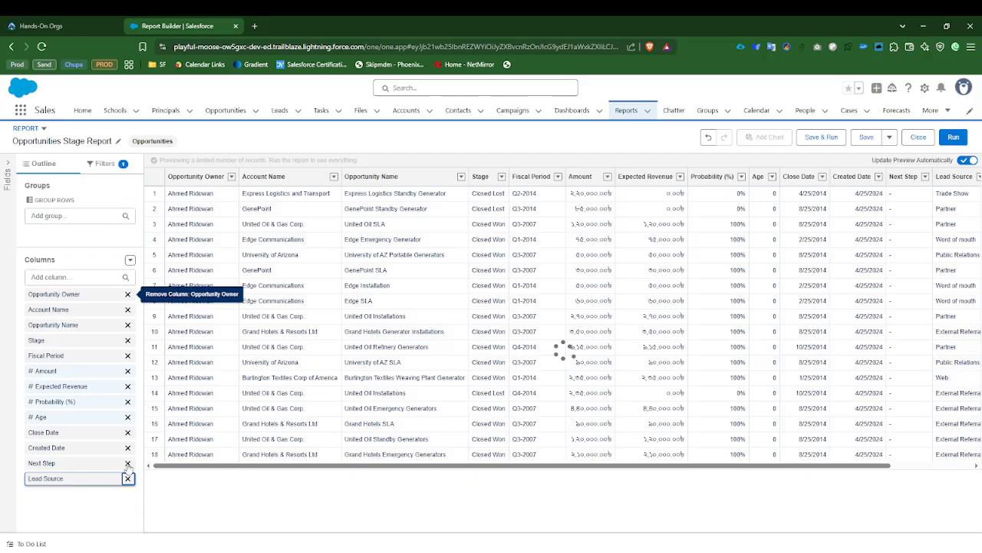
left_click(129, 466)
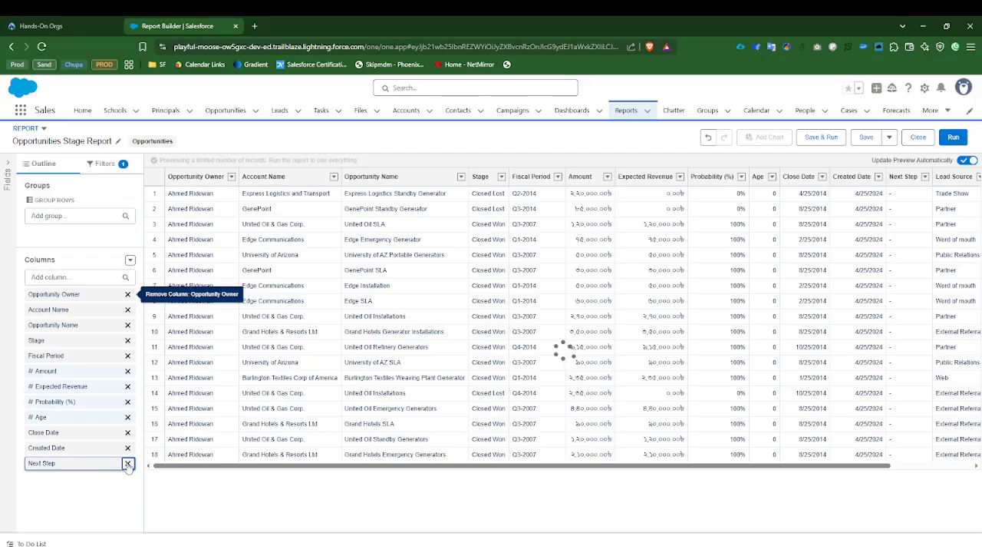
left_click(128, 462)
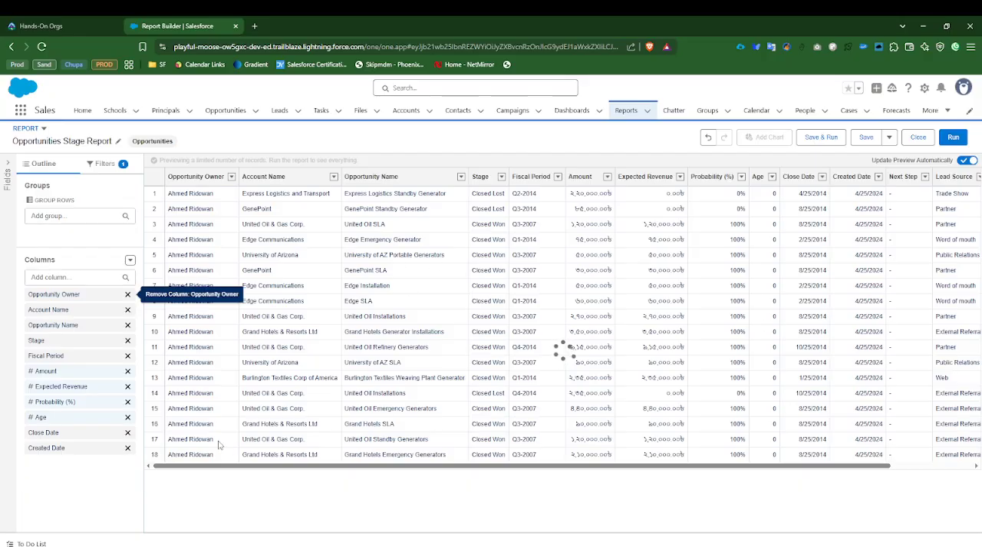
Step: Remove the Amount, Age and Fiscal Period columns, and move Opportunity Owner to the end of the column order
left_click(128, 402)
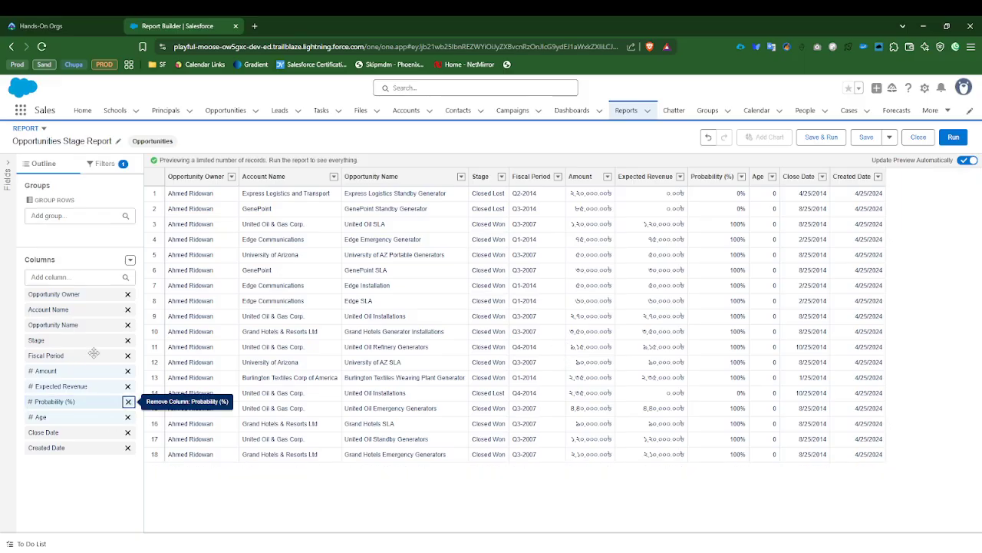
left_click(127, 356)
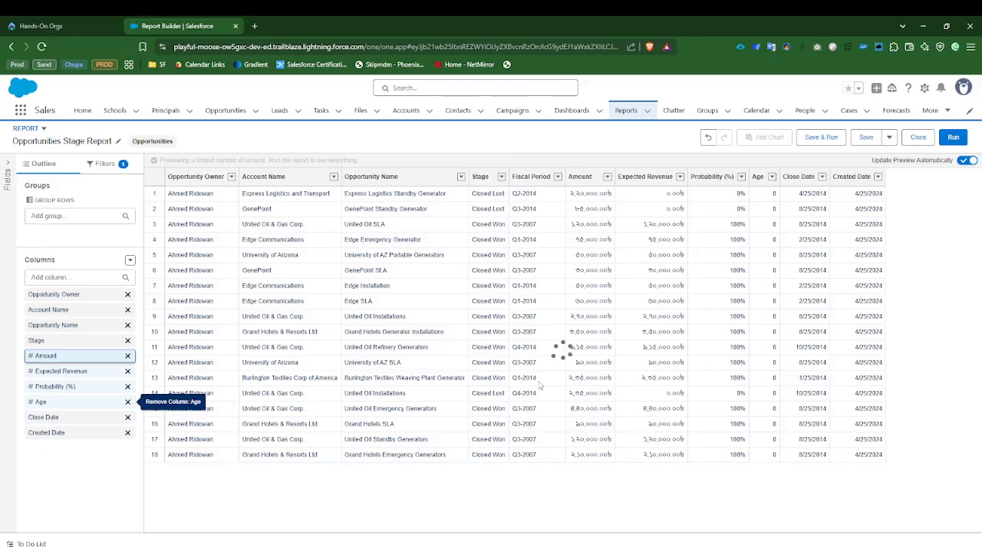
left_click(55, 293)
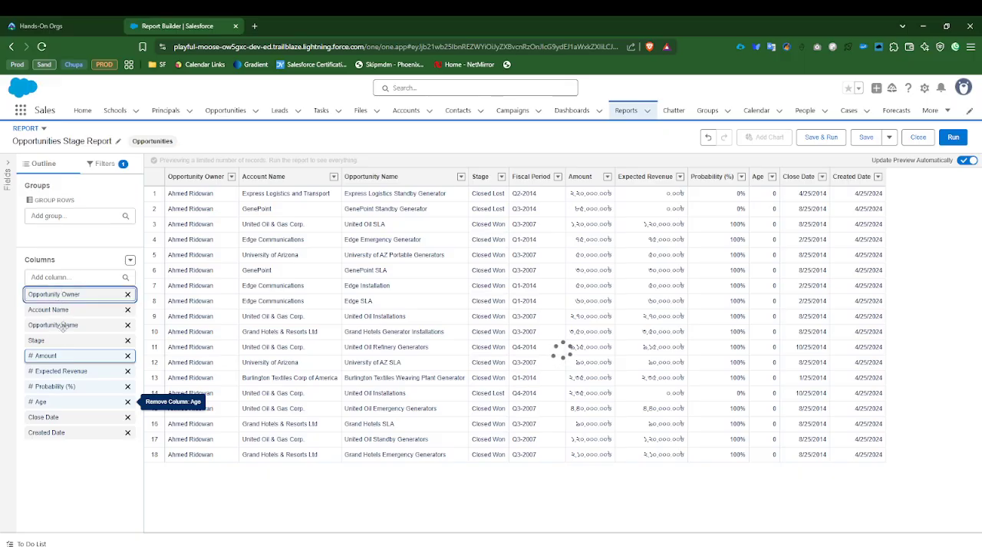
left_click_drag(64, 327, 84, 434)
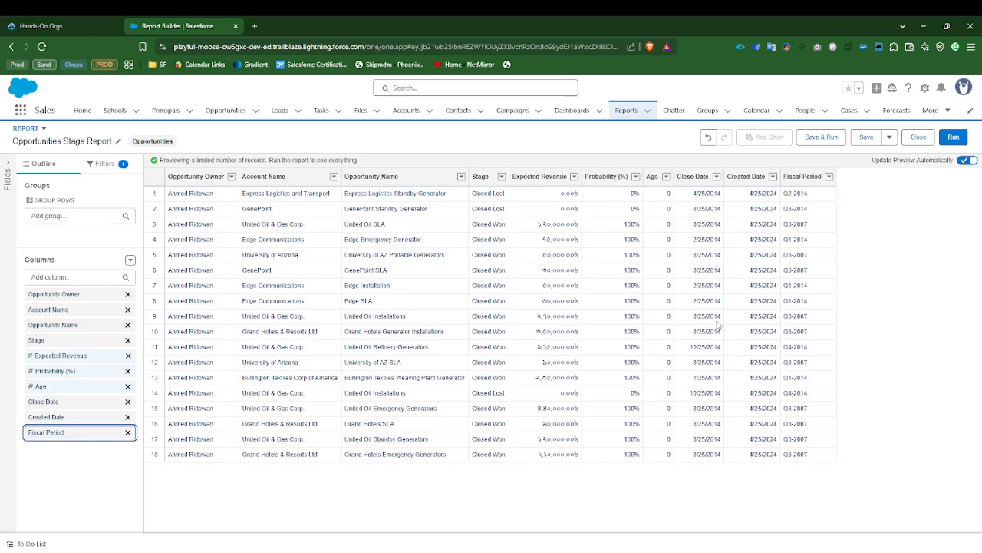
left_click(127, 386)
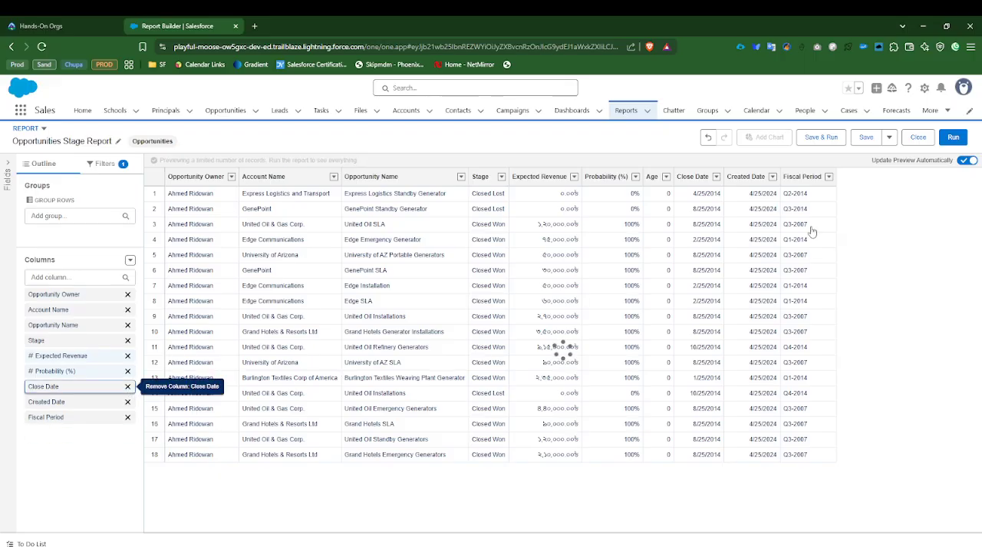
left_click(128, 417)
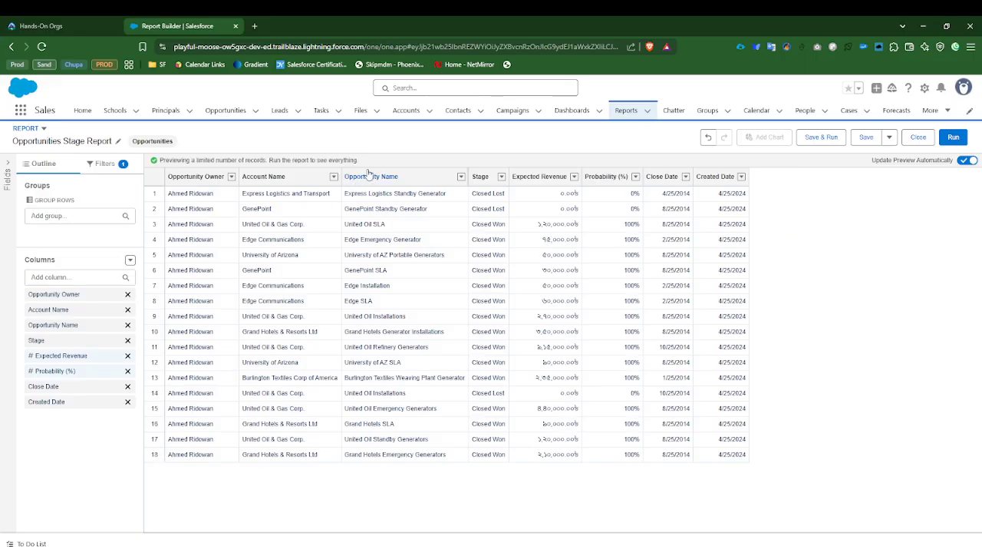
left_click_drag(66, 295, 78, 407)
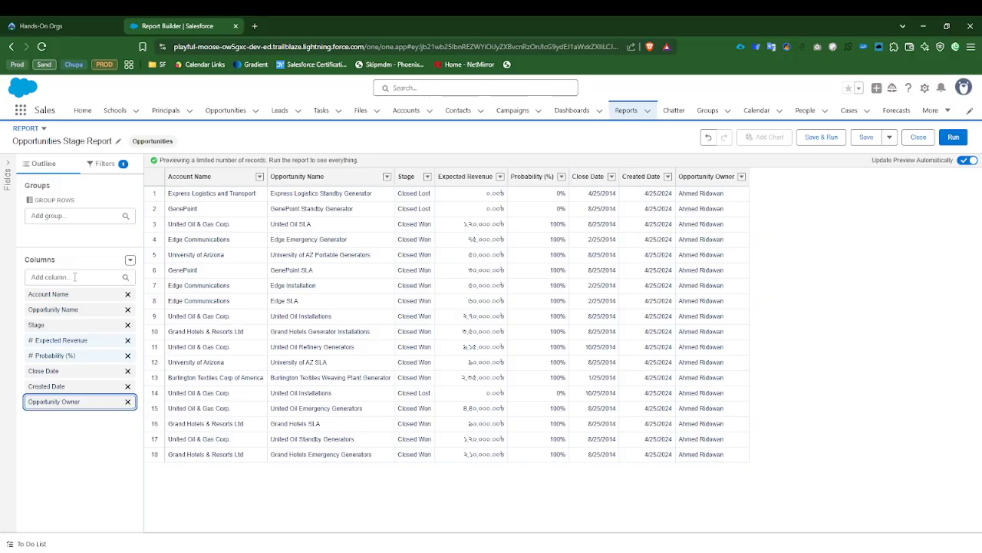
Step: Open the United Oil Plant Standby Generators opportunity in a separate browser tab and examine its Main Competitor(s) detail field
right_click(227, 110)
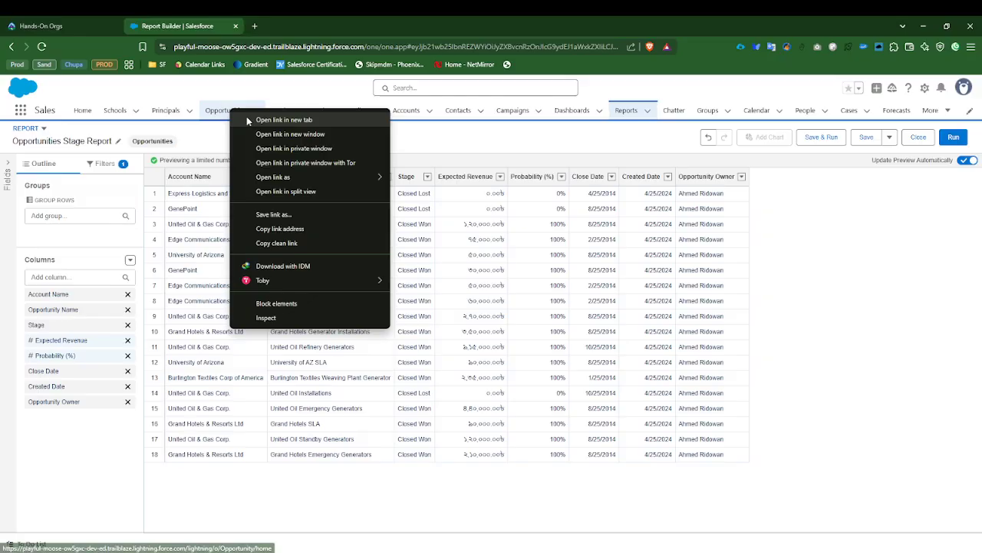
left_click(265, 119)
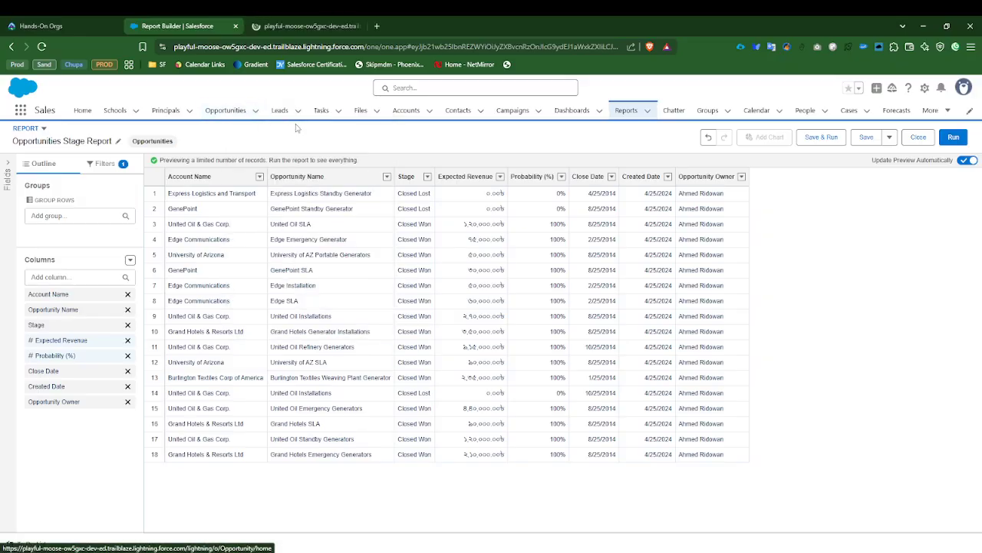
left_click(324, 26)
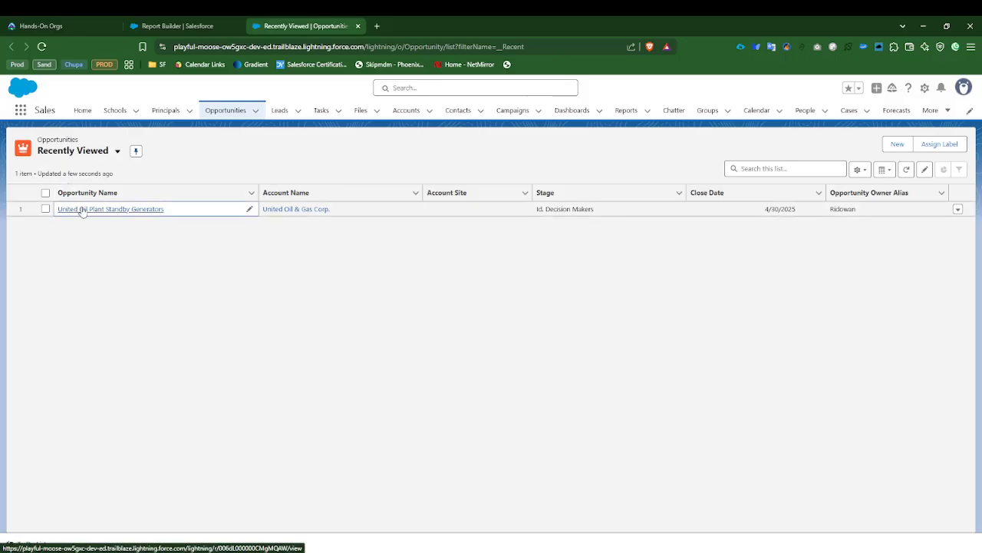
left_click(94, 208)
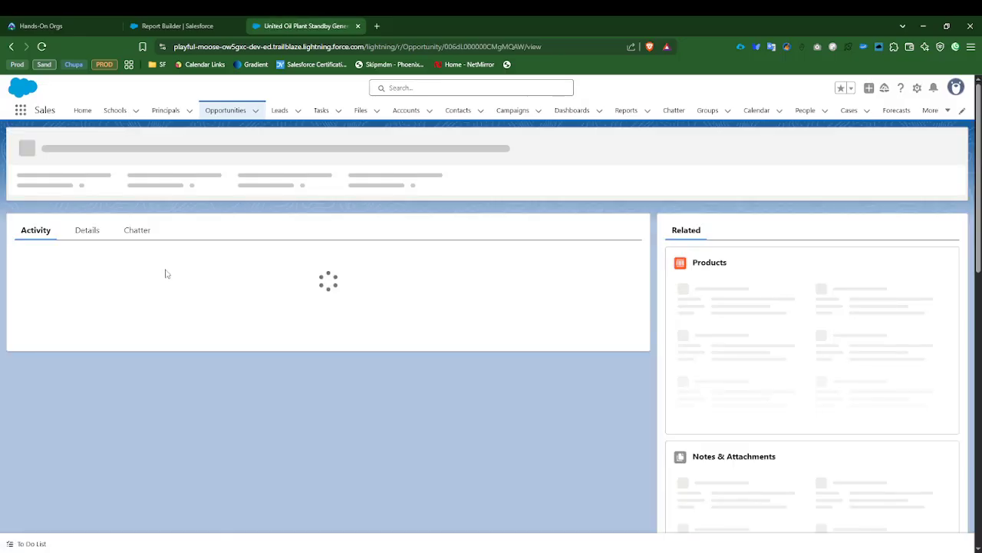
left_click(88, 257)
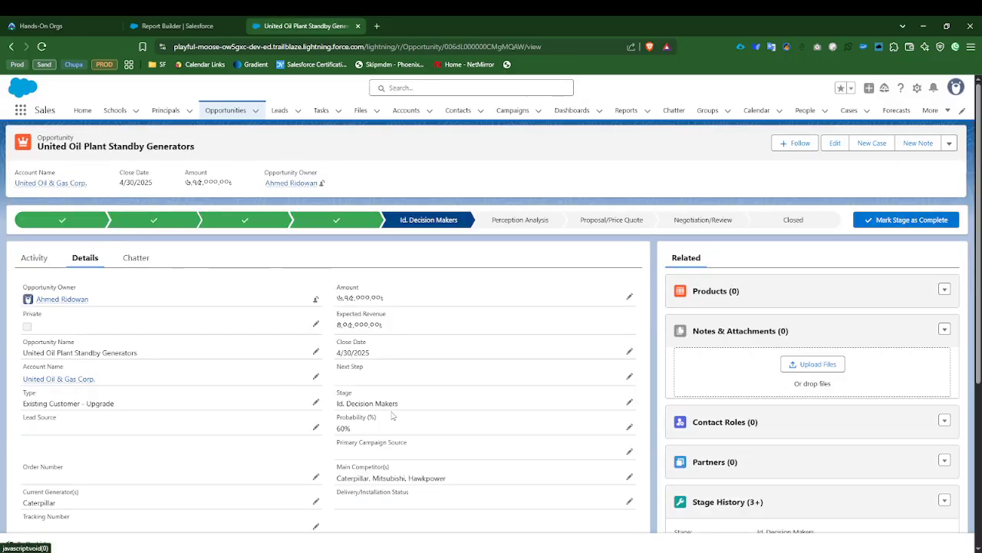
scroll(392, 414, "down", 2)
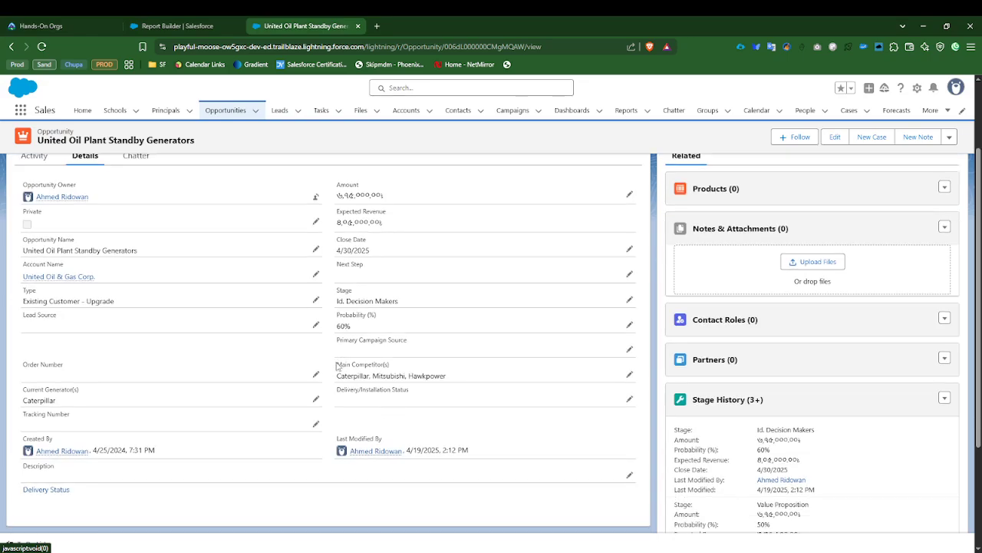
left_click_drag(336, 366, 411, 370)
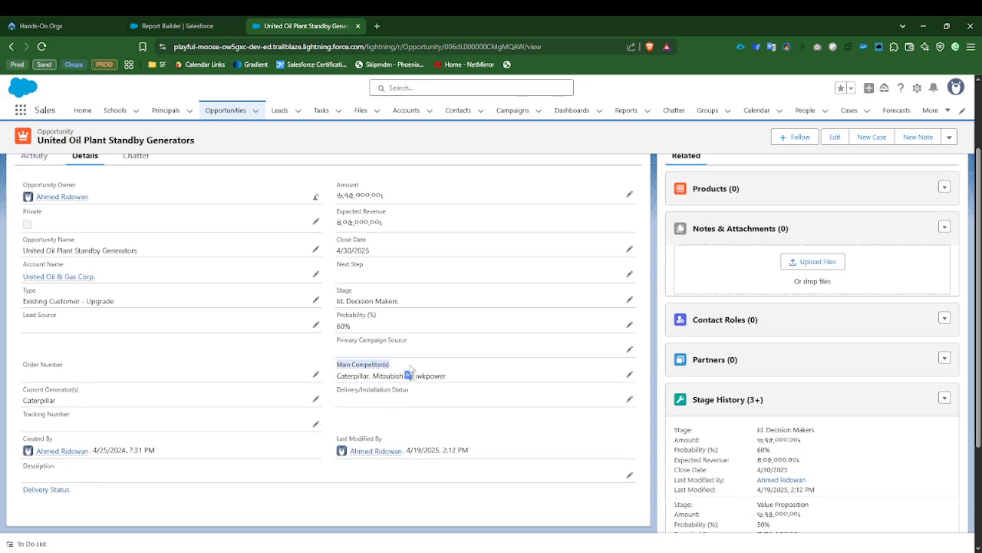
Step: Compare the report's columns with the opportunity record's detail fields, focusing on Main Competitor(s)
left_click(184, 27)
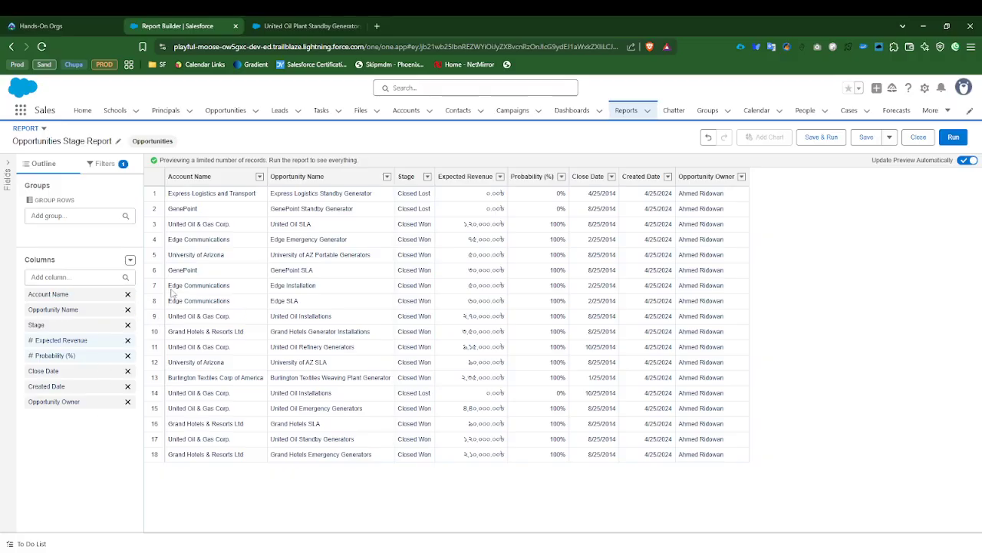
key("ctrl+Tab")
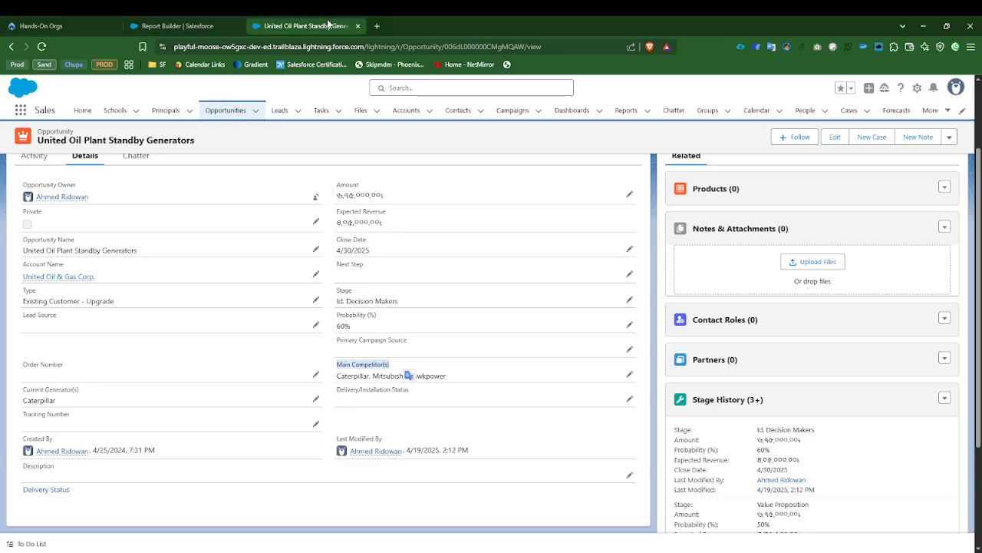
left_click(184, 25)
left_click(84, 25)
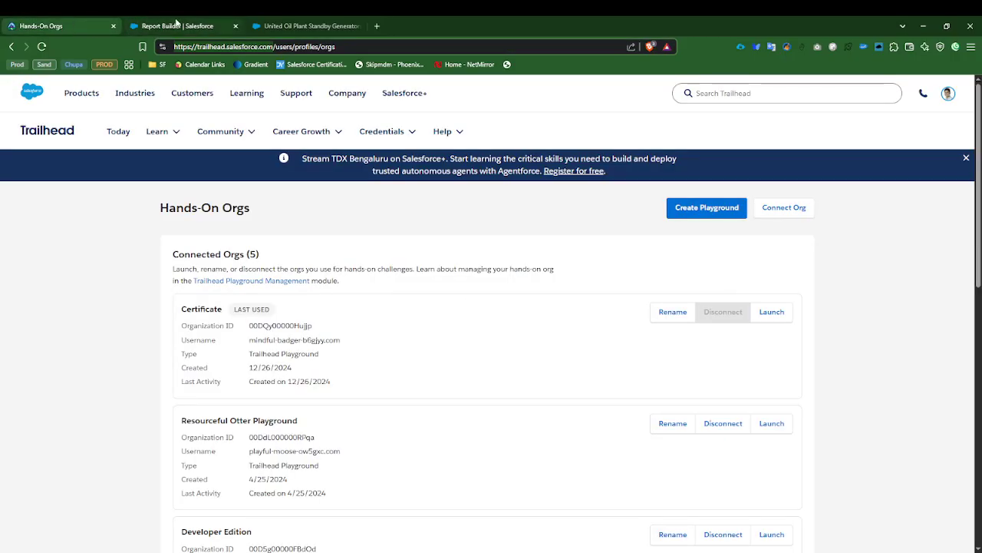
left_click(176, 25)
left_click(307, 25)
left_click(184, 25)
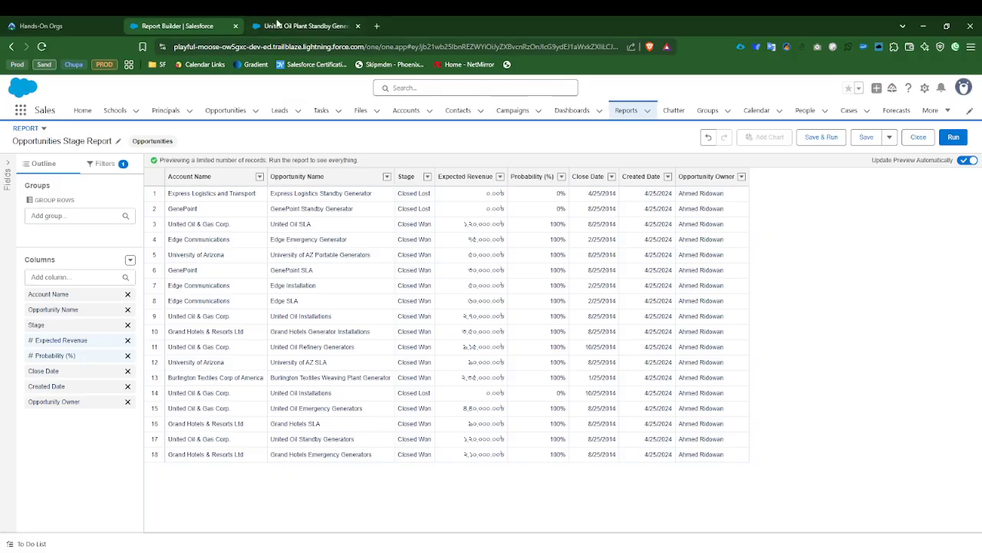
left_click(275, 25)
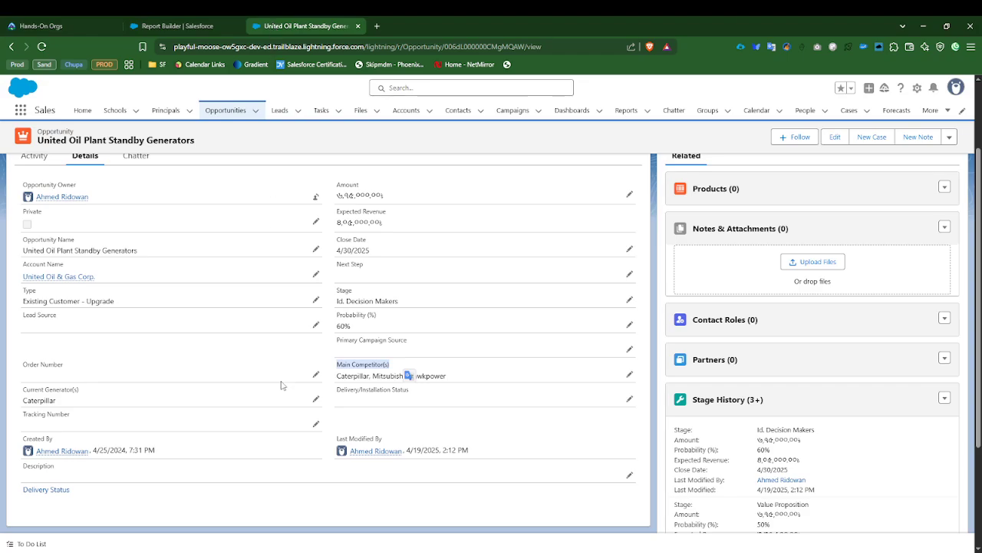
left_click(303, 502)
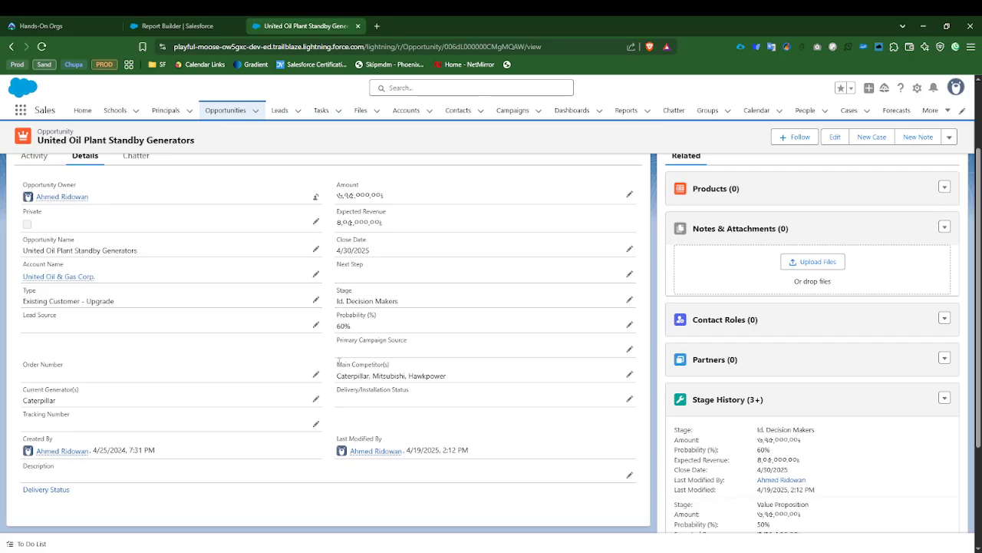
left_click_drag(339, 360, 389, 364)
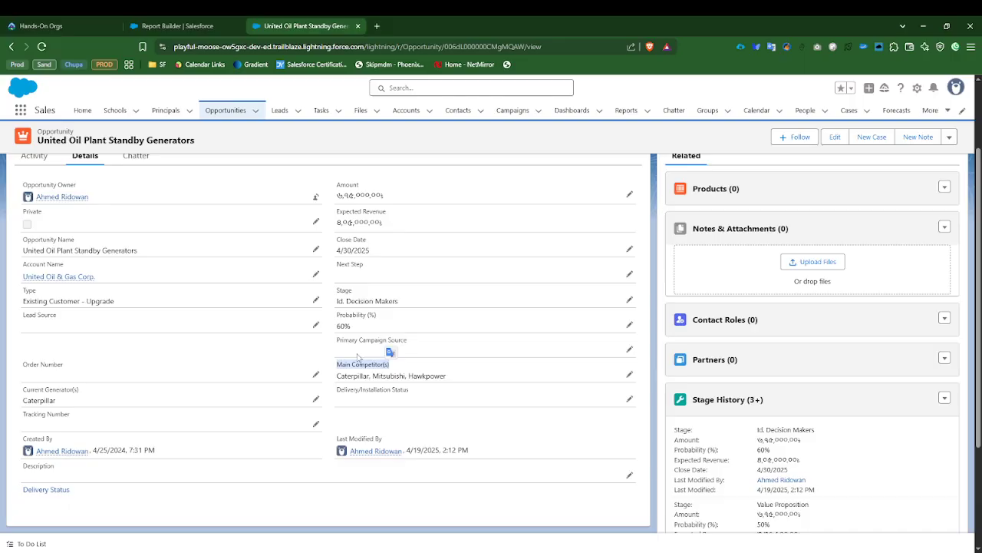
Step: Add the Main Competitor(s) column to the report and place it directly after Stage
left_click(188, 26)
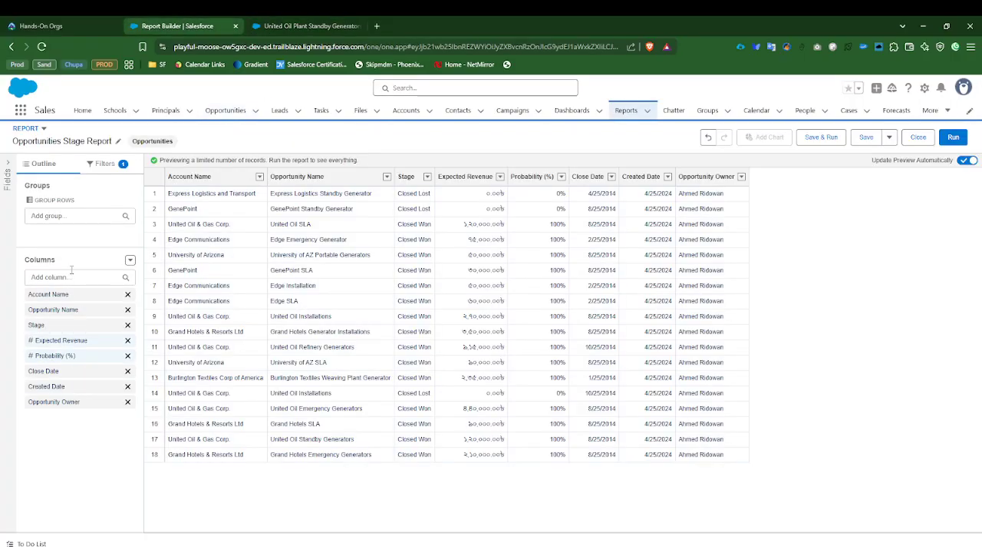
left_click(73, 278)
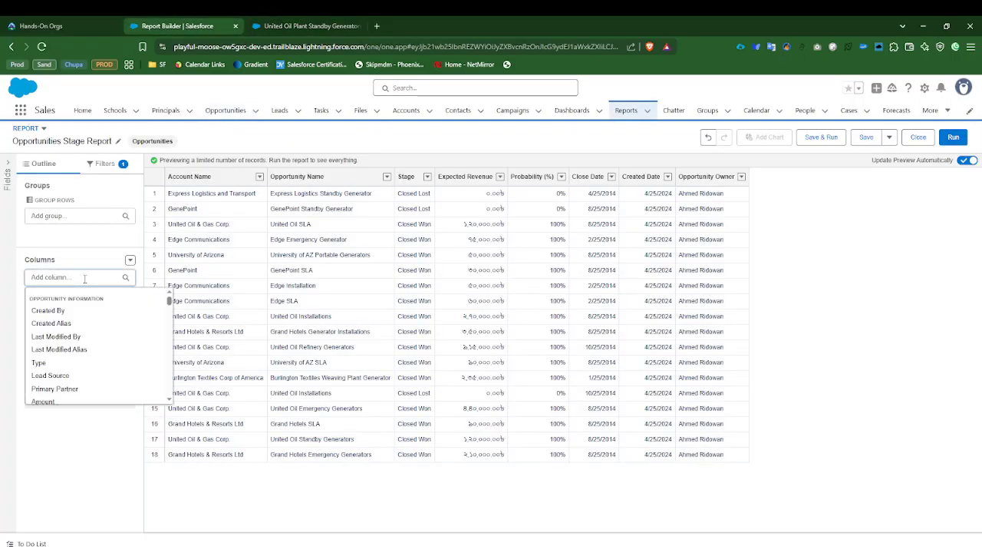
type("main")
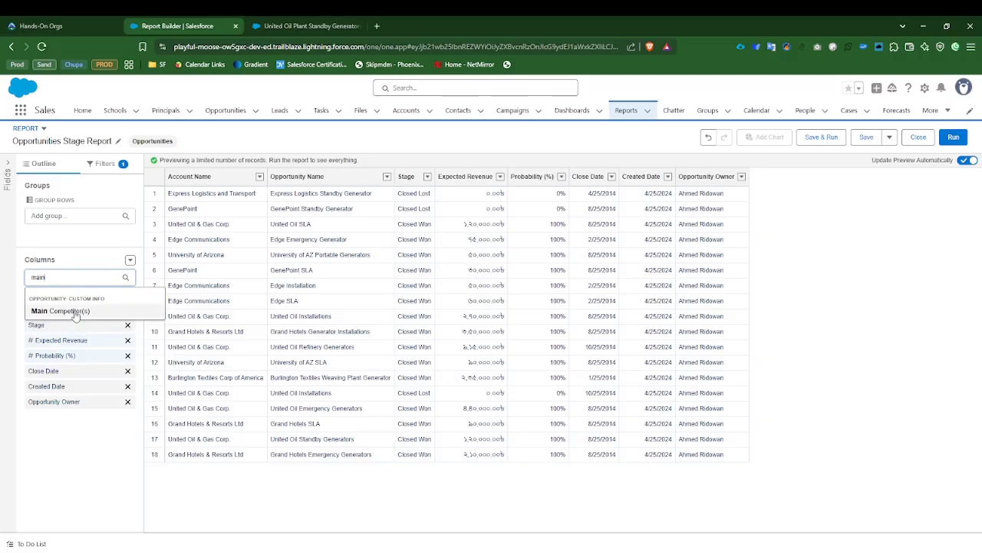
left_click(73, 311)
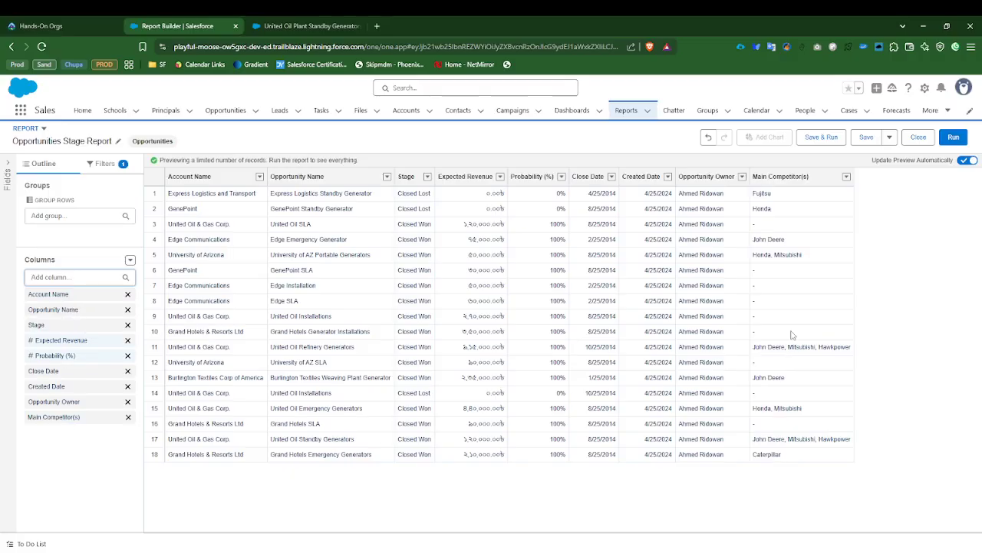
left_click_drag(75, 418, 83, 342)
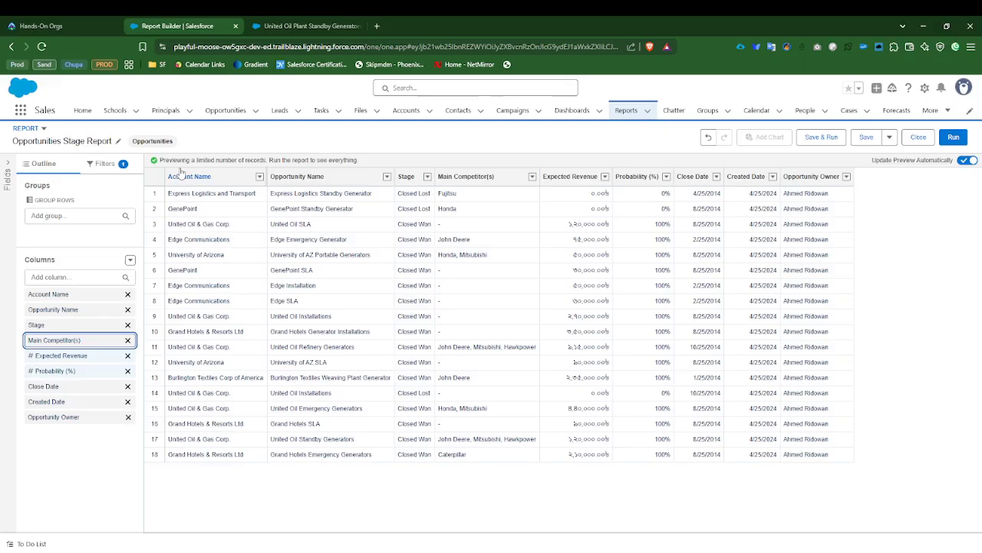
Step: Review the report's filters, then open its save dialog and examine the Folder field
left_click(103, 164)
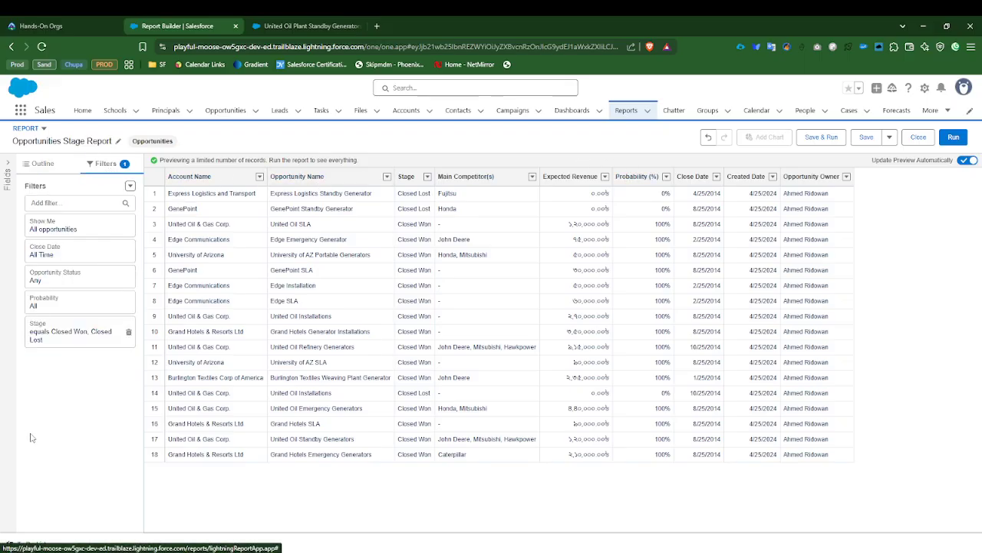
left_click(43, 165)
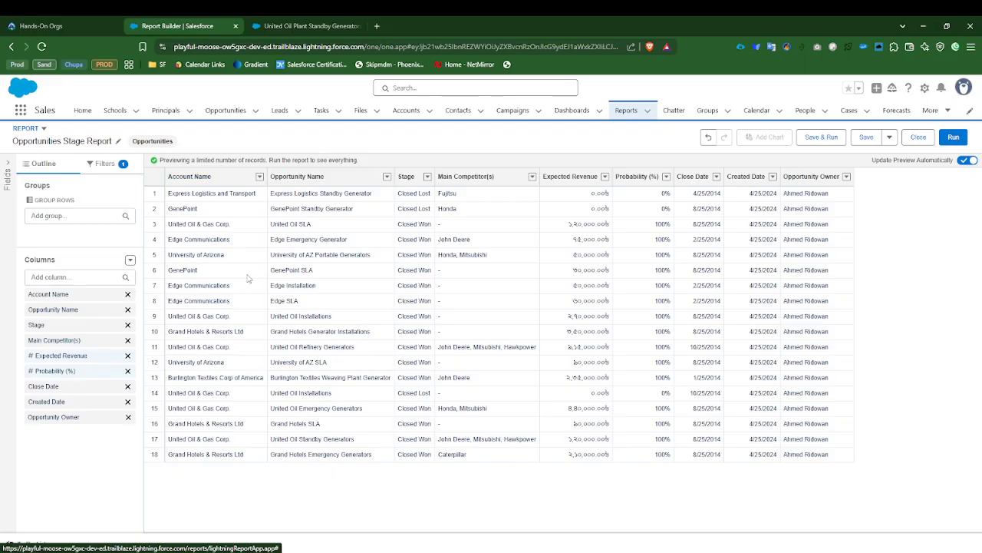
left_click(829, 141)
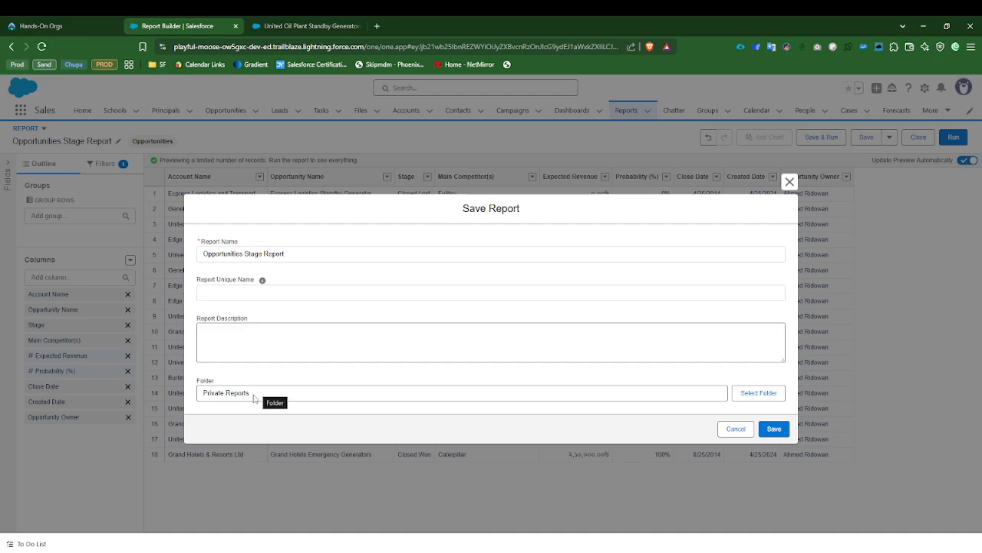
double_click(258, 393)
left_click_drag(225, 392, 202, 395)
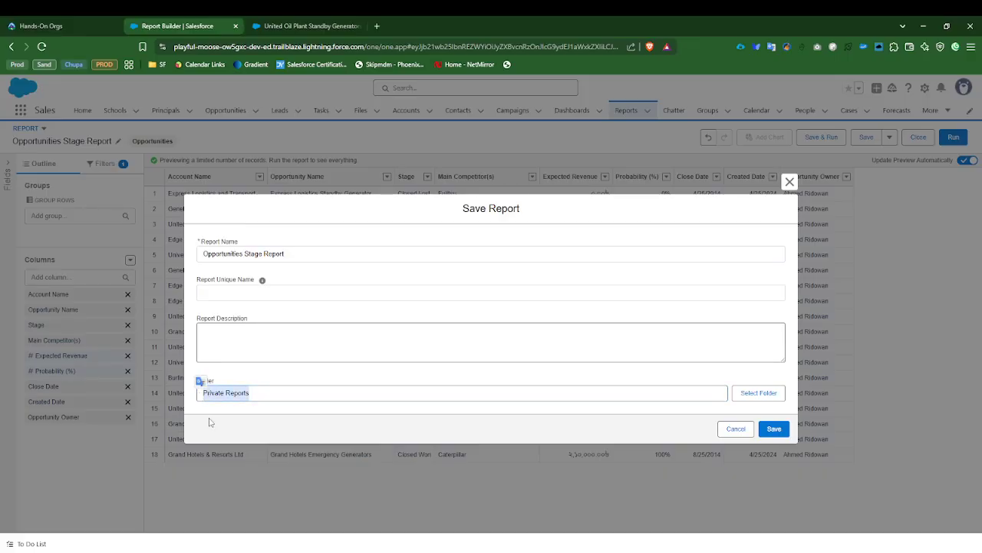
left_click(204, 398)
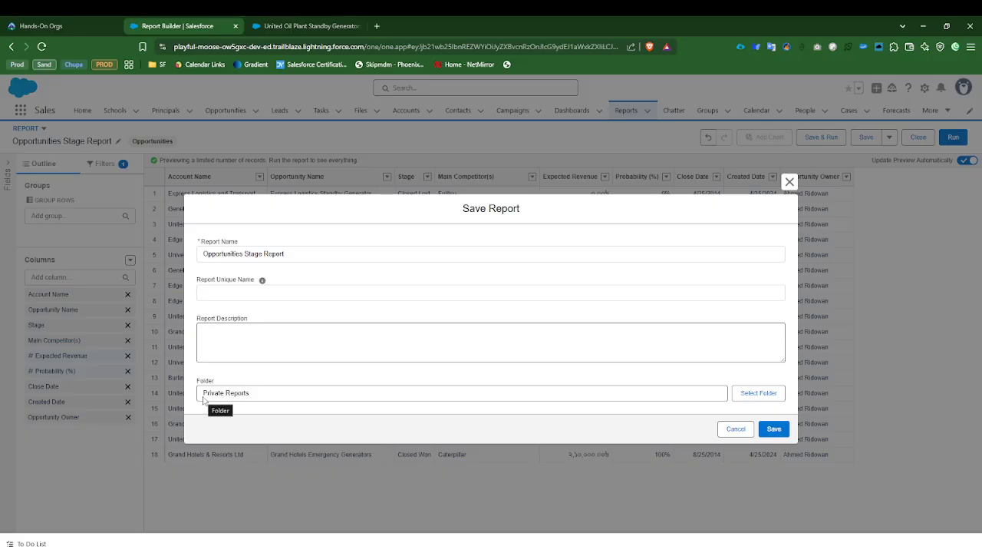
left_click_drag(204, 399, 256, 403)
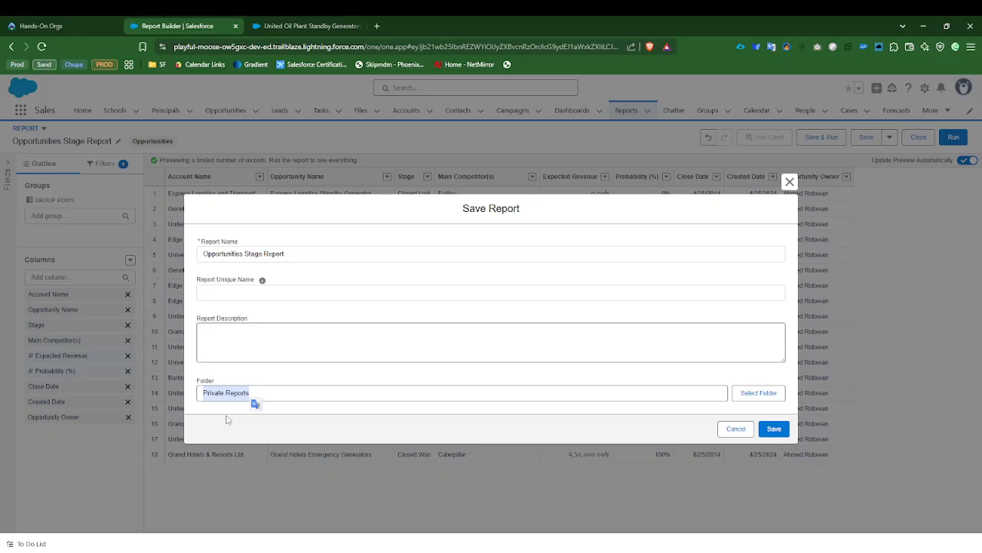
left_click(227, 419)
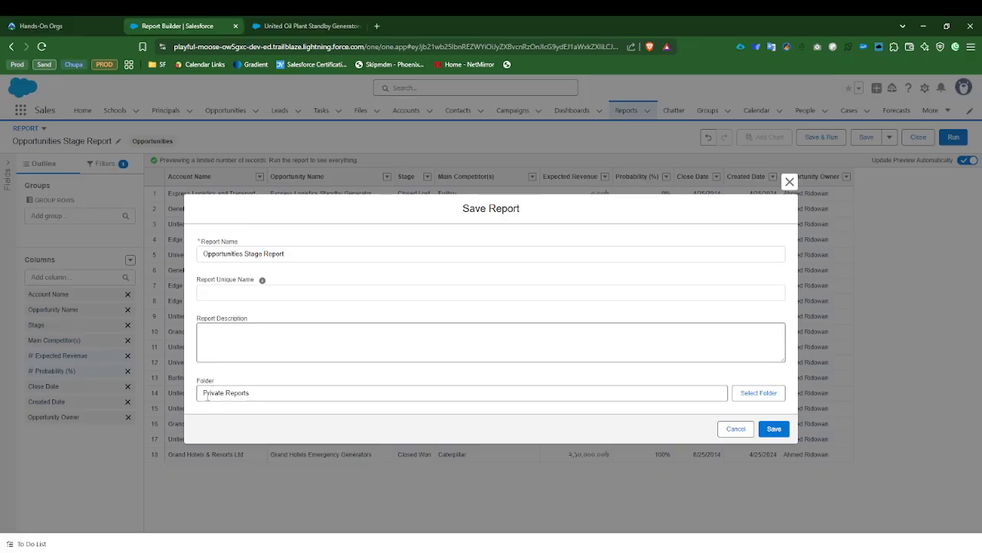
left_click_drag(204, 394, 258, 397)
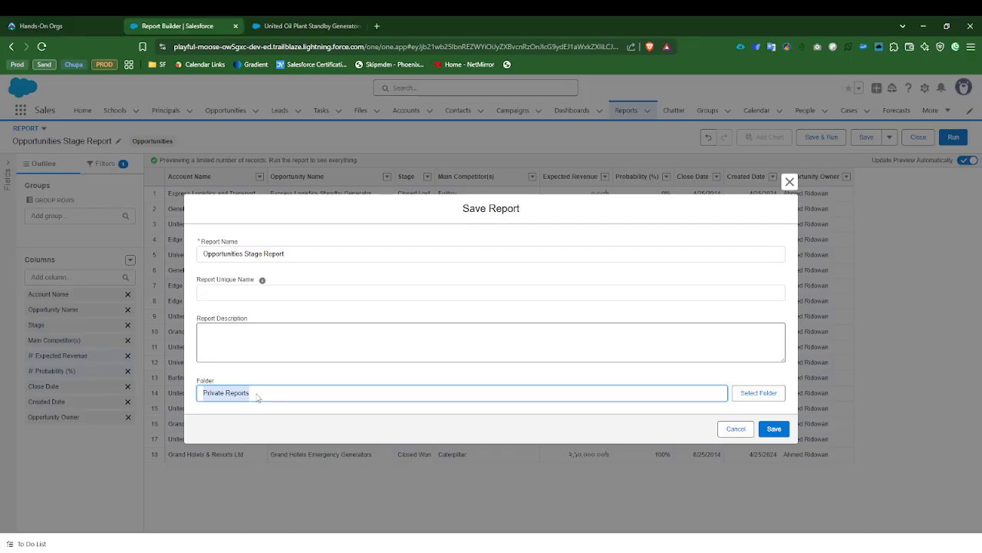
left_click(218, 407)
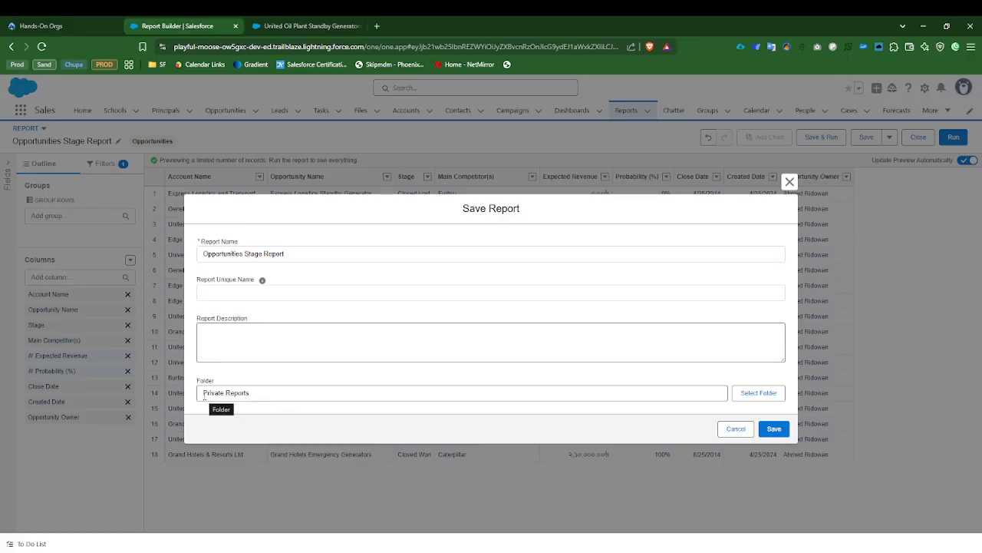
left_click_drag(204, 397, 254, 401)
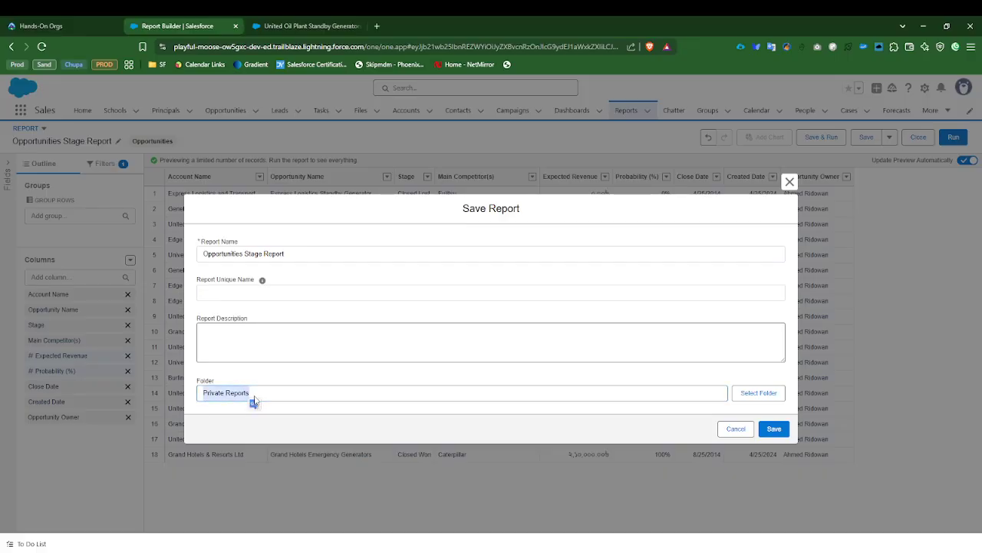
left_click(637, 422)
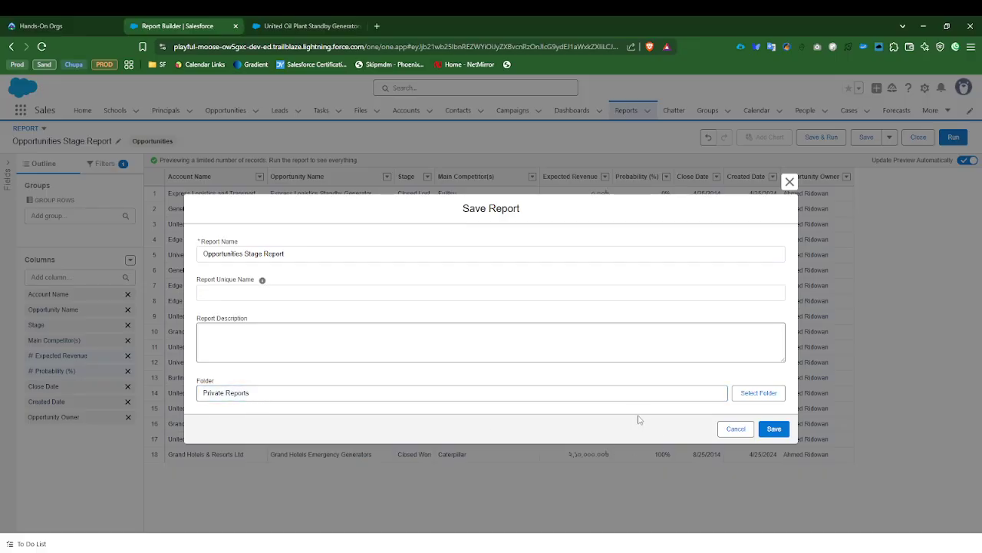
Step: Choose Public Reports as the report's folder, then save and run the Opportunities Stage Report
left_click(771, 396)
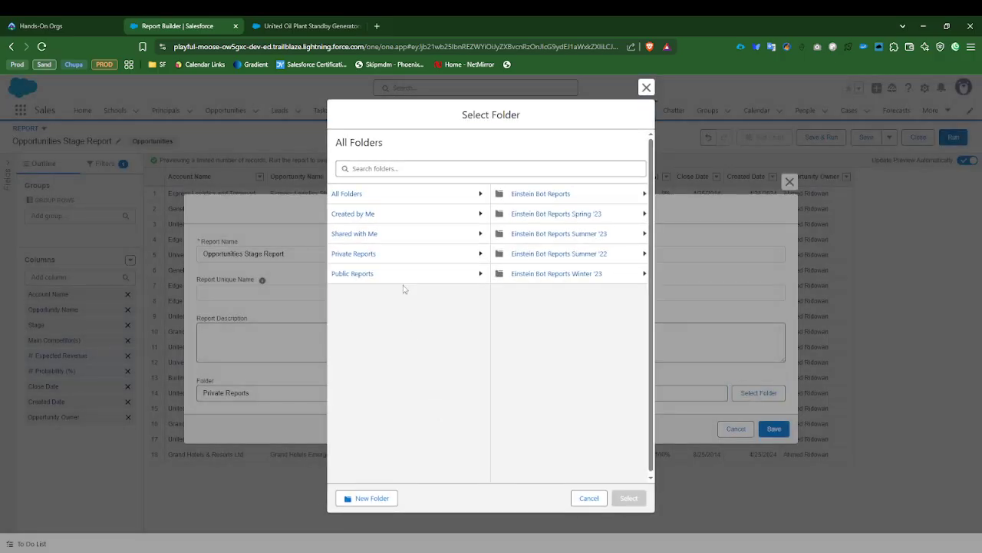
left_click(350, 275)
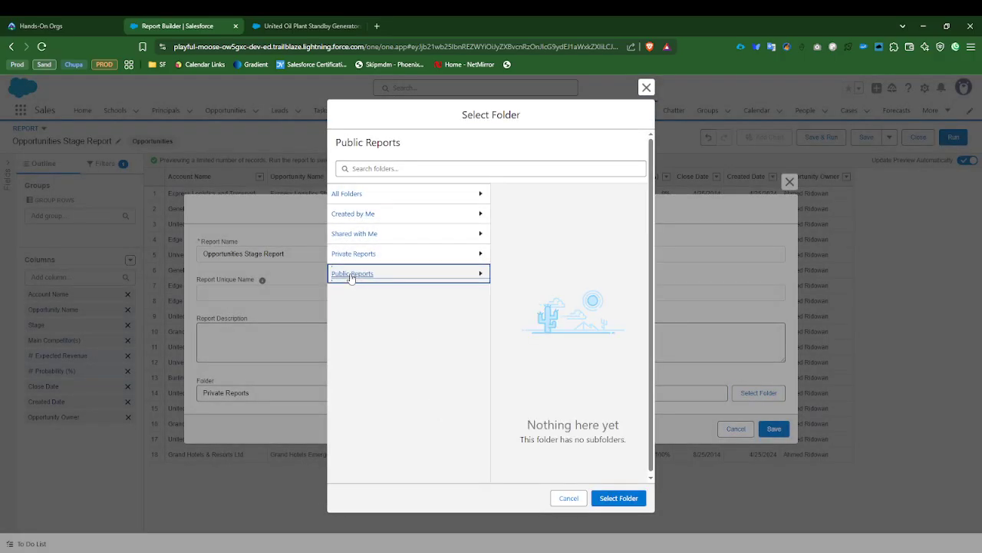
left_click(606, 499)
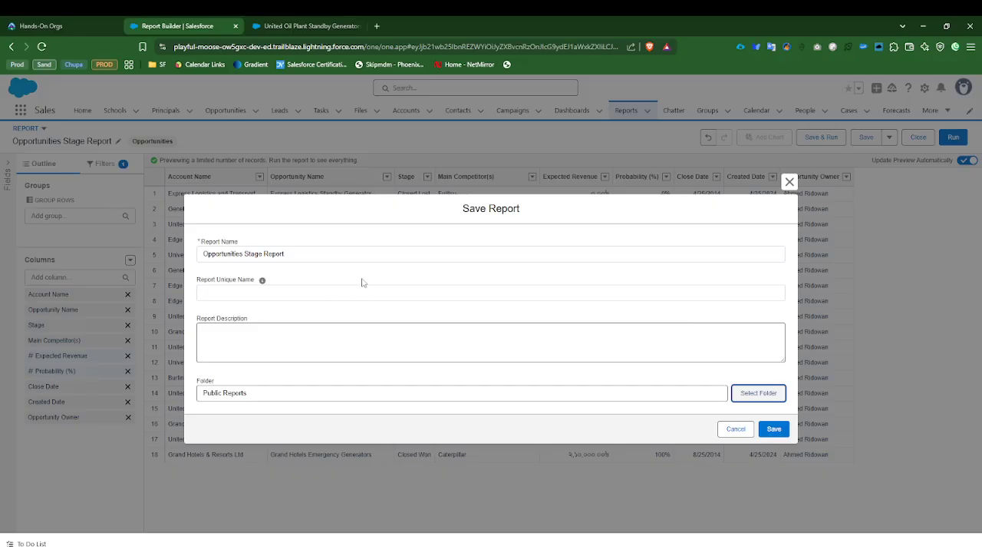
left_click(775, 430)
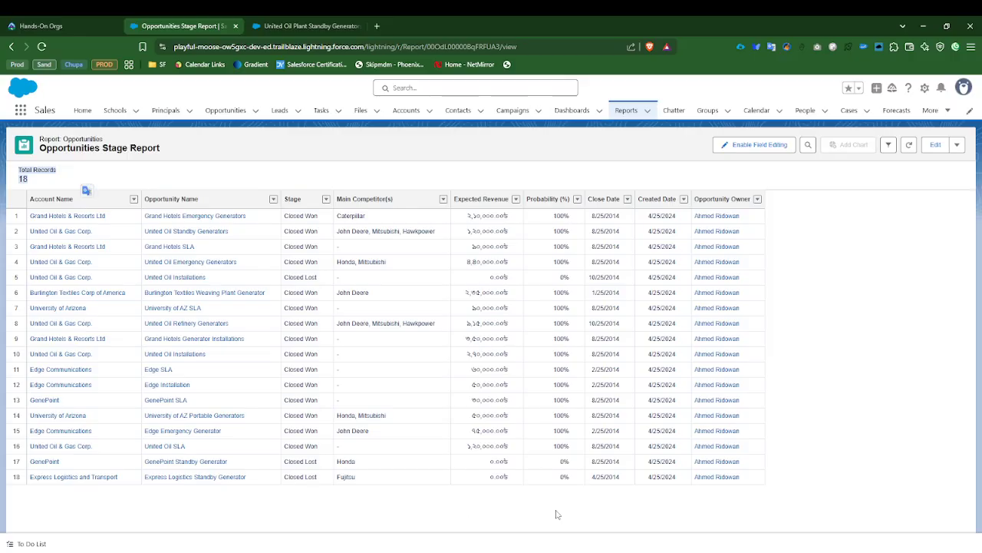
Step: Sort the report results by Expected Revenue in ascending order
left_click(841, 432)
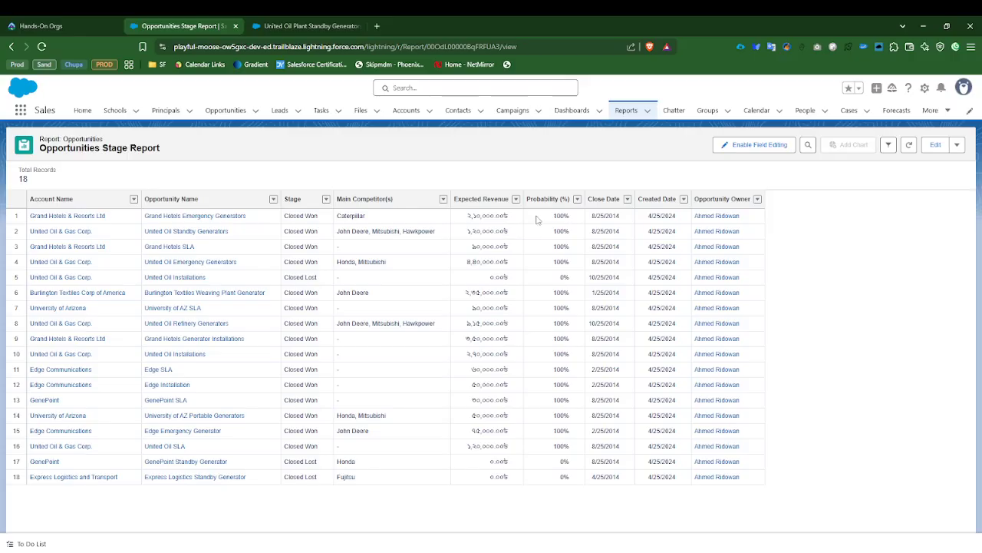
left_click(485, 202)
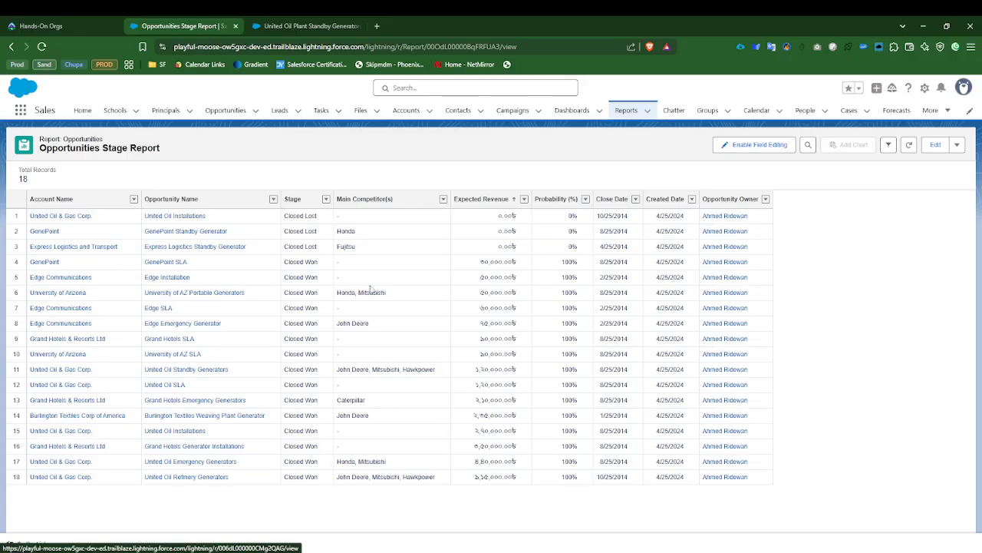
Step: Open the Opportunities Stage Report from the recent reports list for editing
left_click(626, 109)
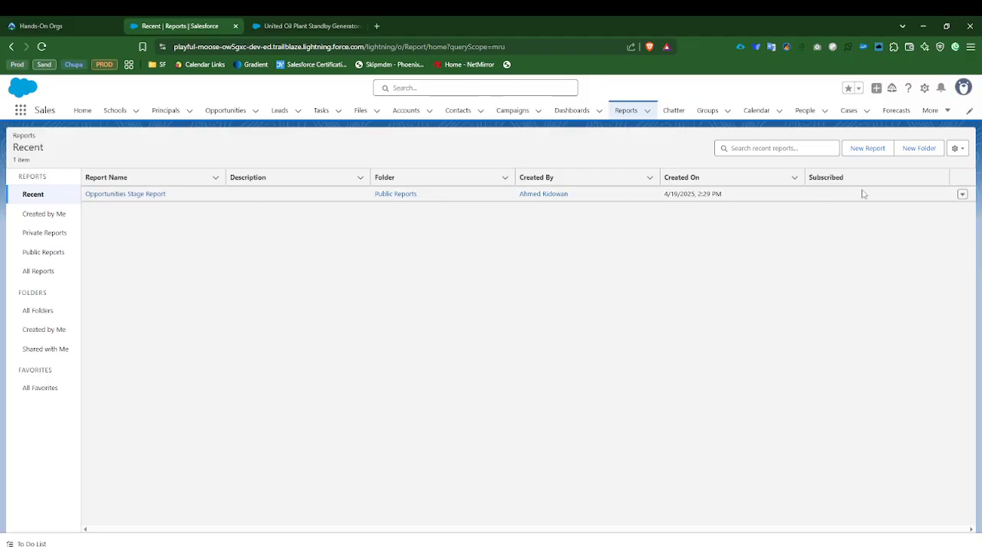
left_click(117, 194)
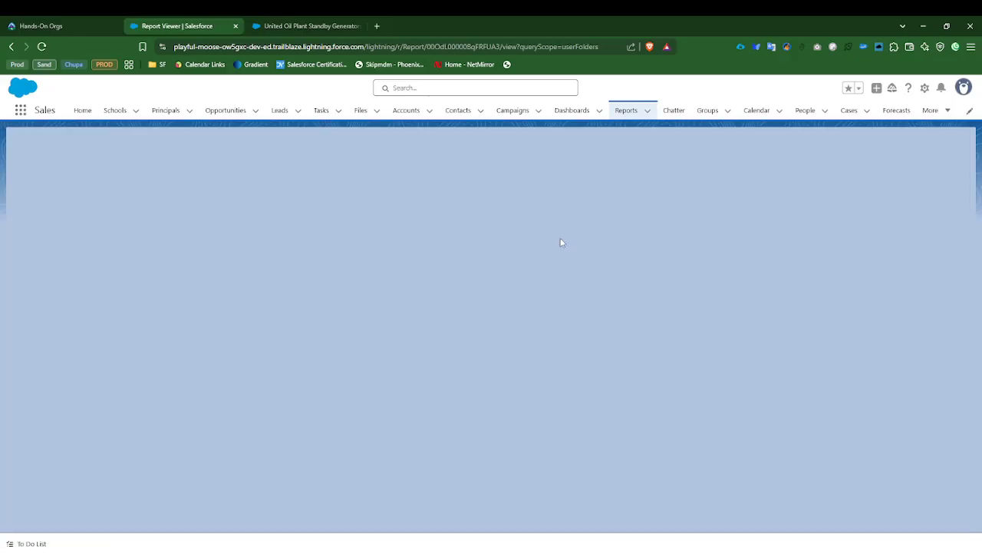
left_click(941, 147)
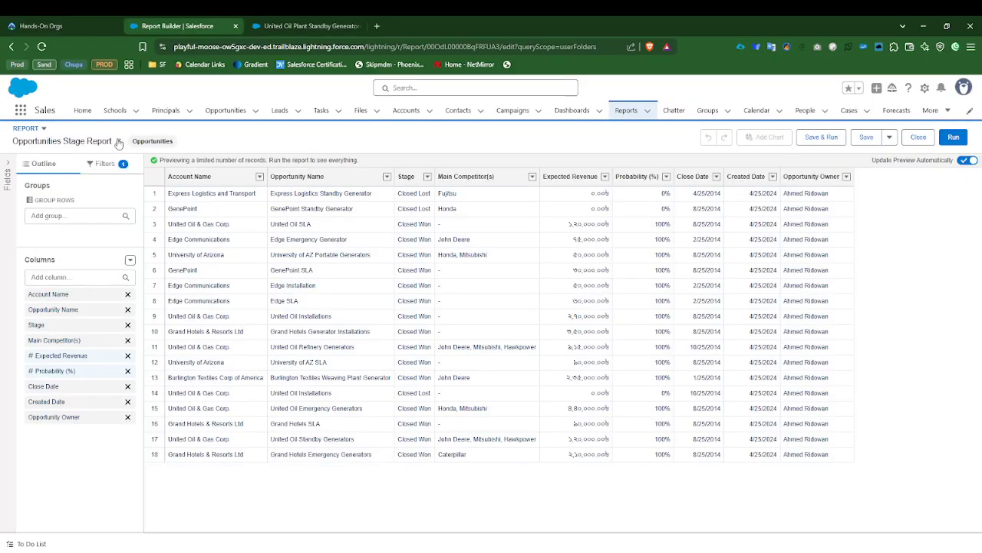
Step: Rename the report as Closed Opportunities, then save and run it
left_click(119, 142)
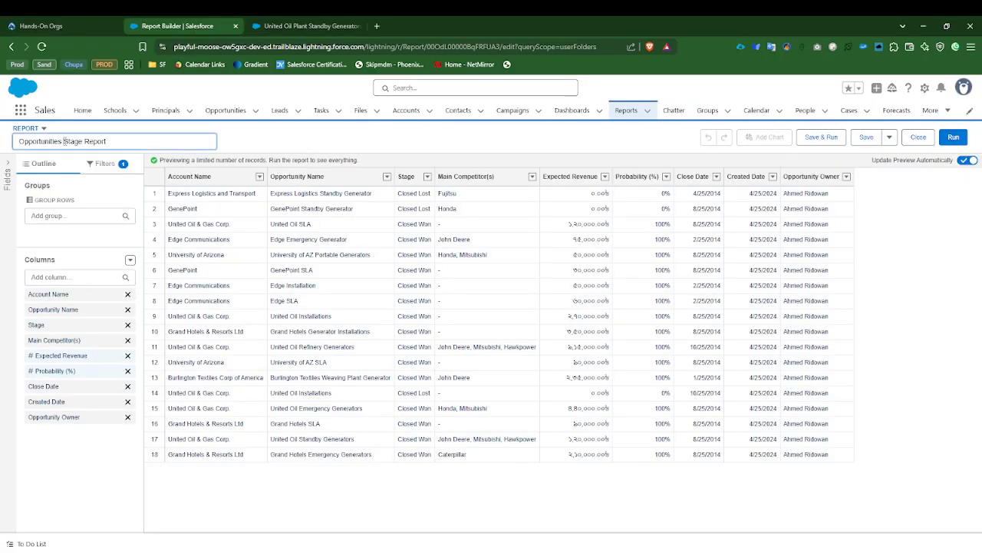
left_click(20, 141)
type("Closed")
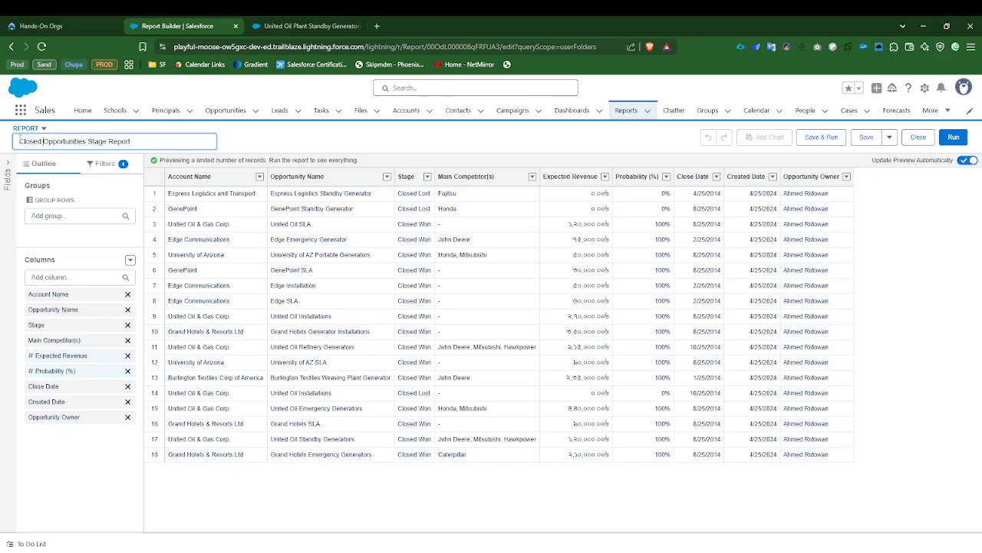
left_click_drag(87, 143, 109, 142)
key("BackSpace")
double_click(105, 139)
key("BackSpace")
key("BackSpace")
left_click(827, 138)
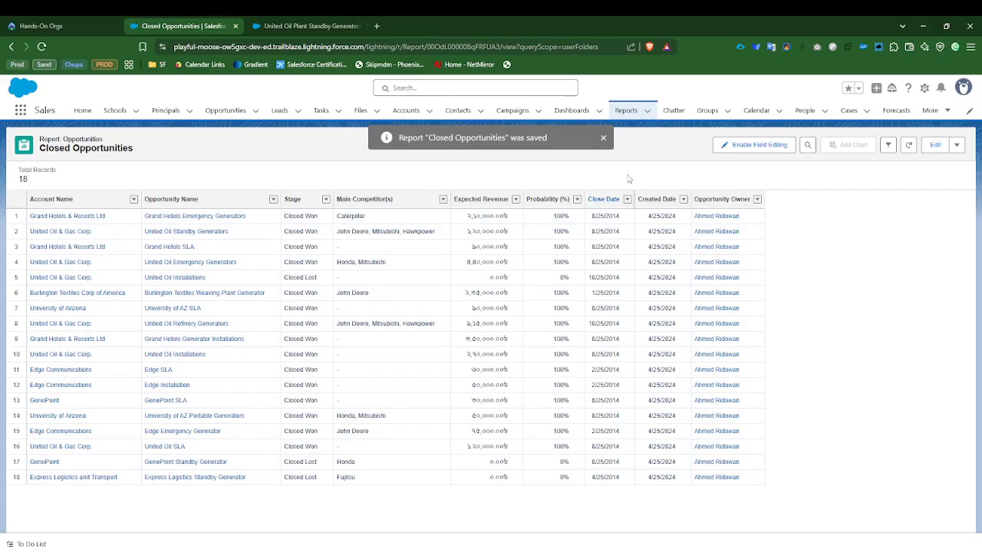
Step: Look through the recent reports, public reports and all report folders, checking where the Closed Opportunities report is stored
left_click(626, 110)
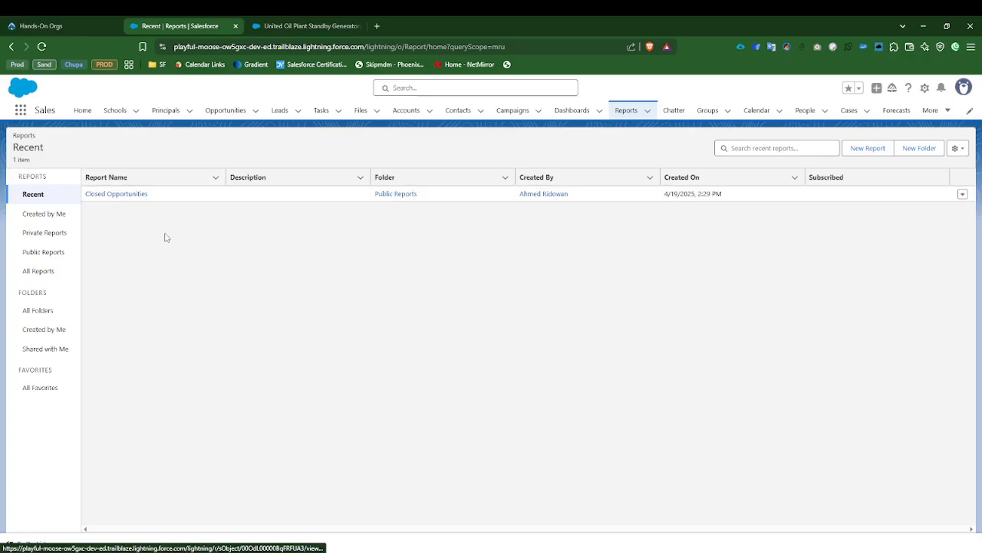
left_click(44, 255)
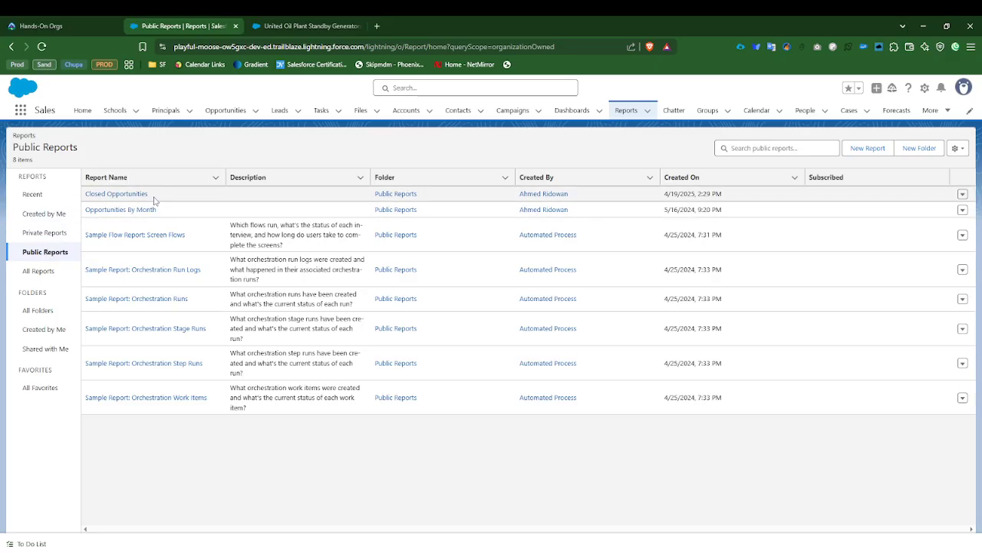
left_click_drag(156, 195, 85, 196)
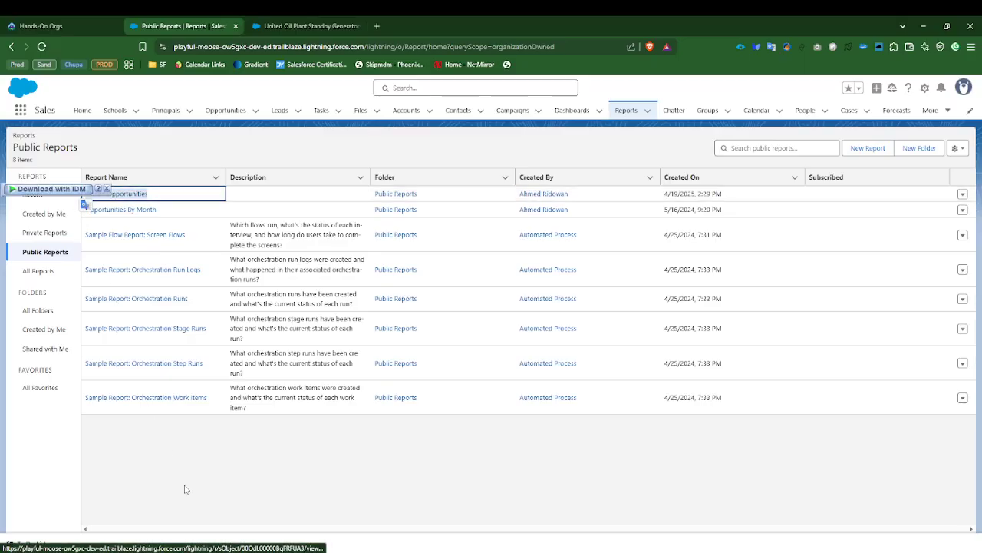
left_click(187, 491)
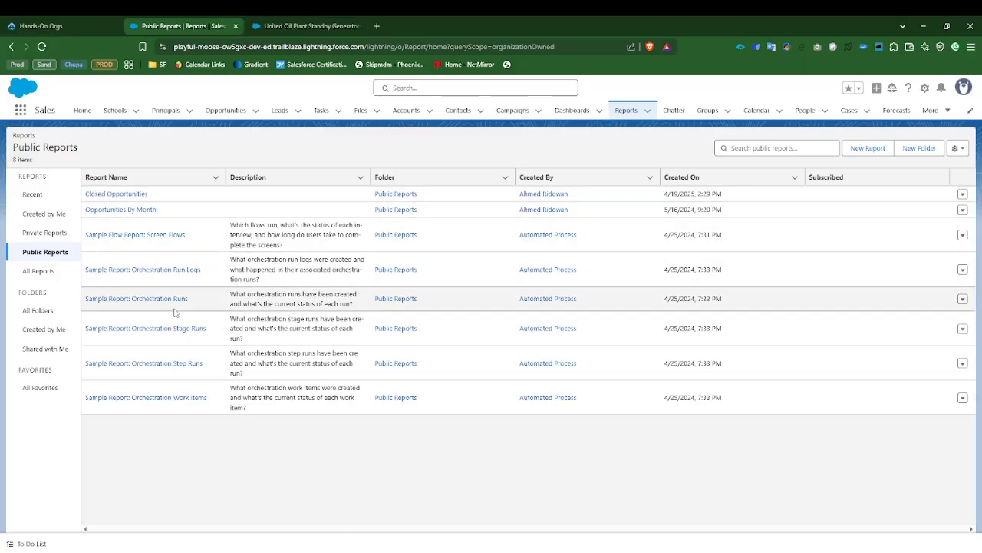
left_click(39, 311)
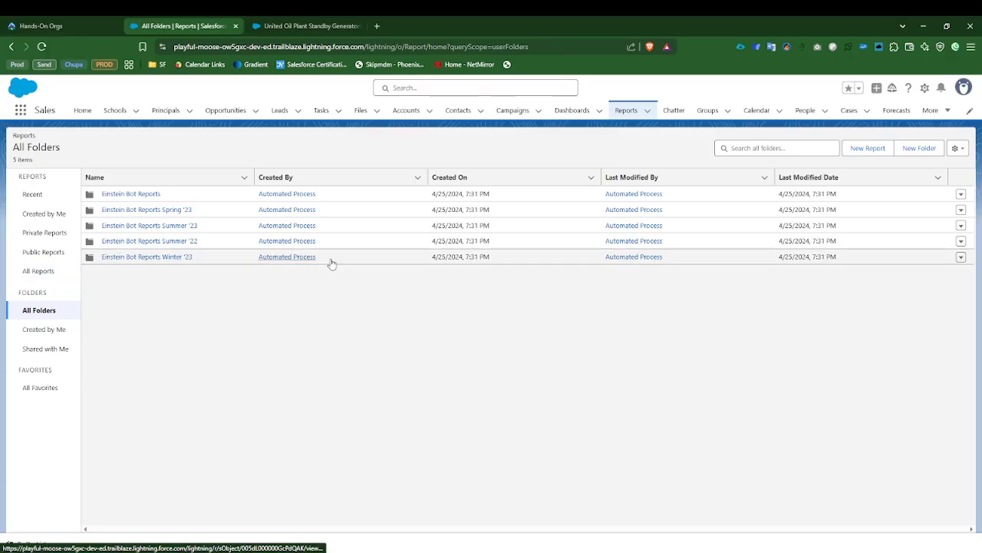
left_click(39, 194)
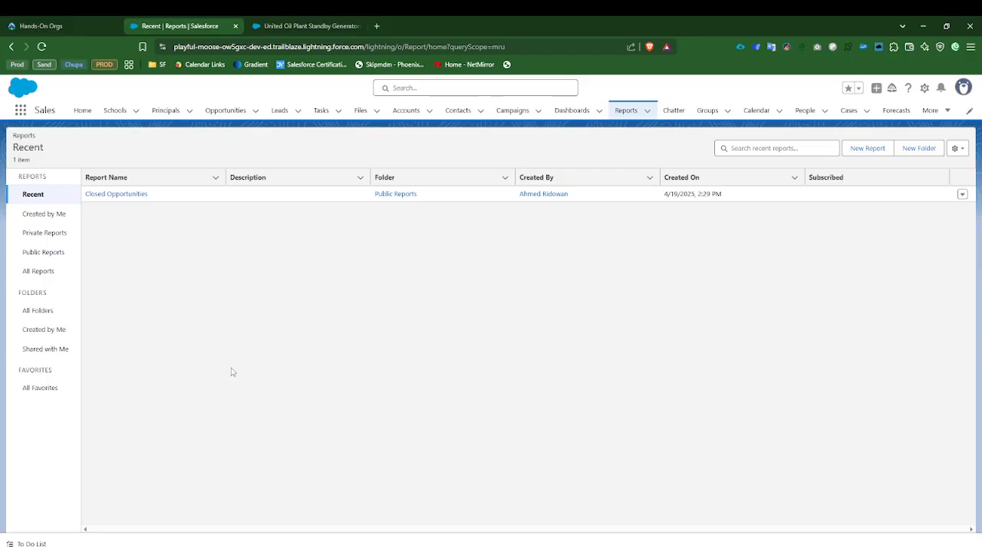
Step: Open the Closed Opportunities report and start saving a copy of it named Closed Opportunities Summary
left_click(127, 194)
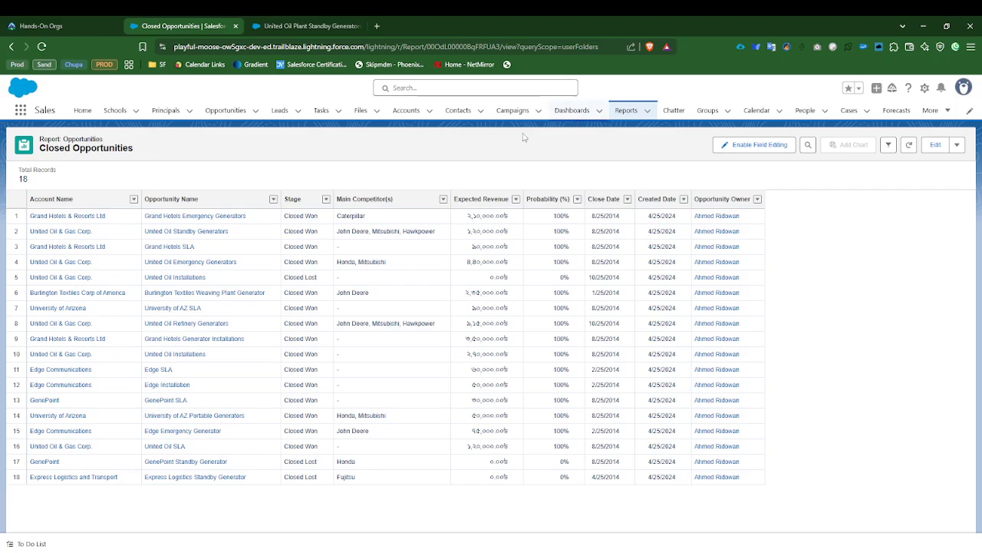
left_click_drag(50, 138, 160, 154)
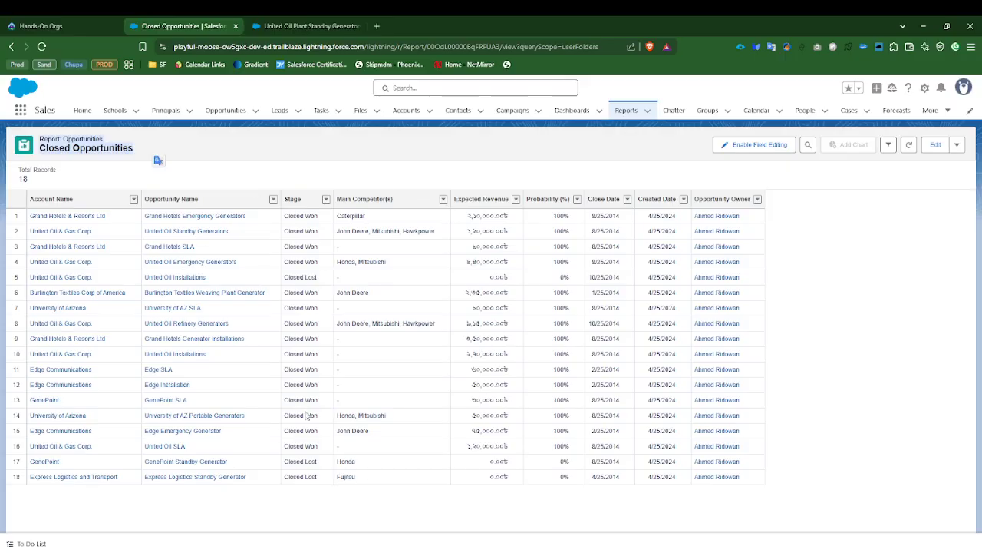
left_click(360, 171)
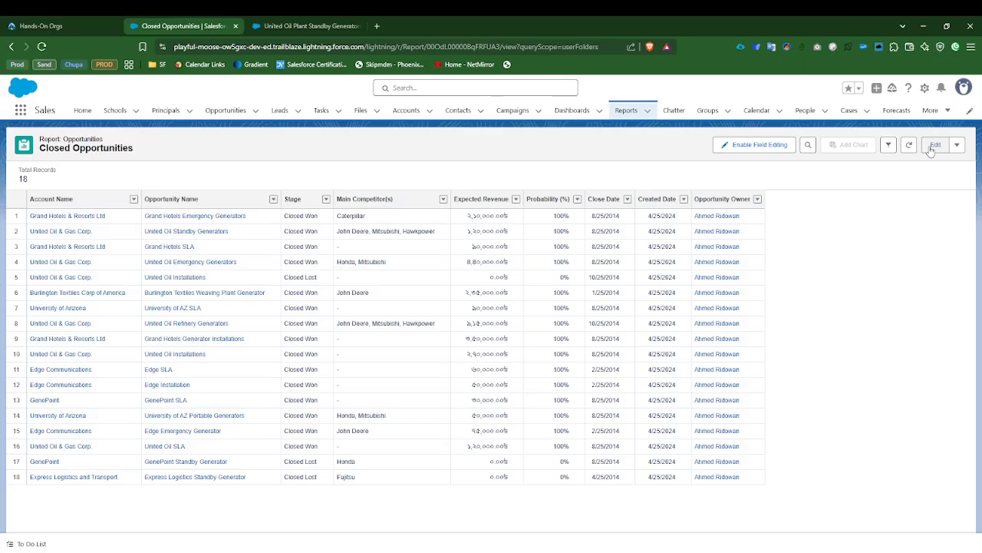
left_click(957, 146)
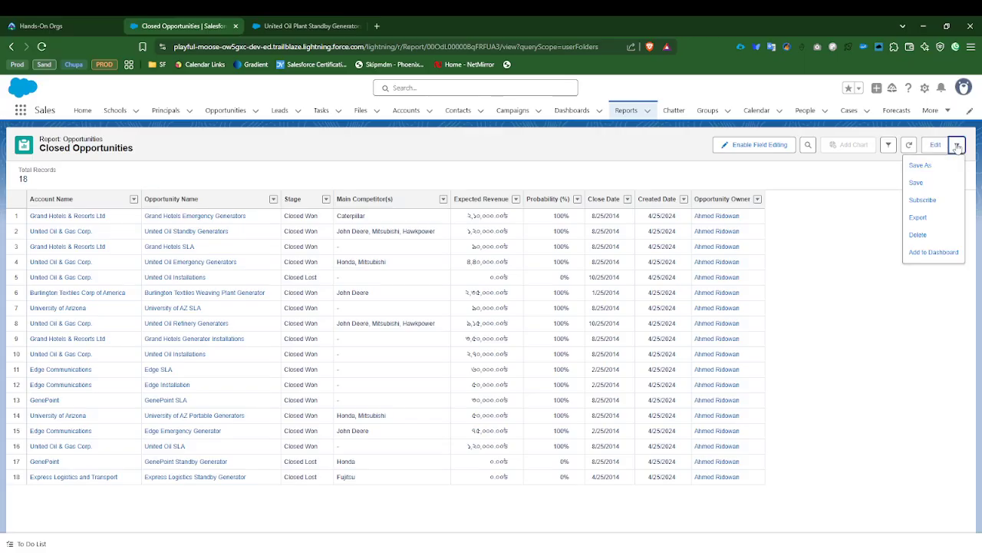
left_click(925, 167)
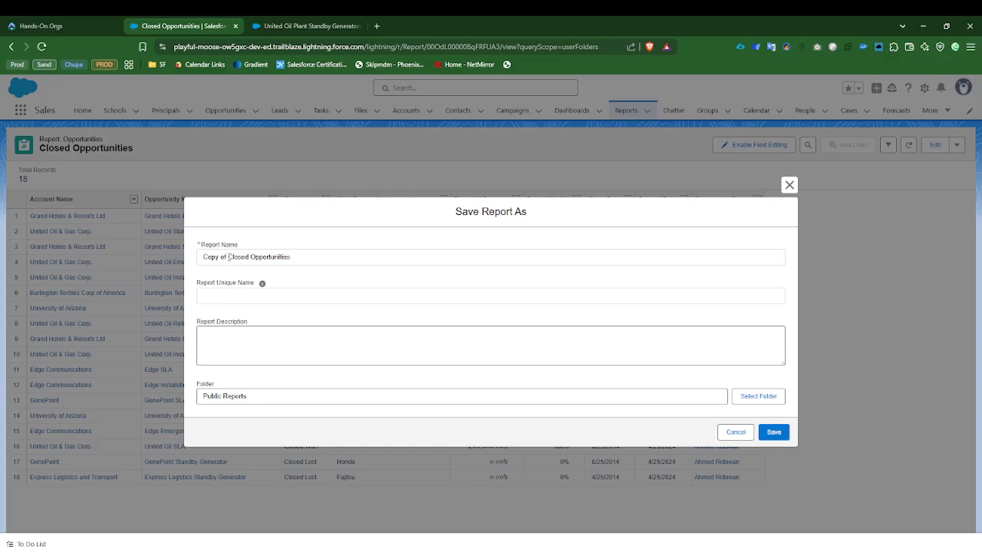
left_click_drag(229, 256, 193, 260)
key("BackSpace")
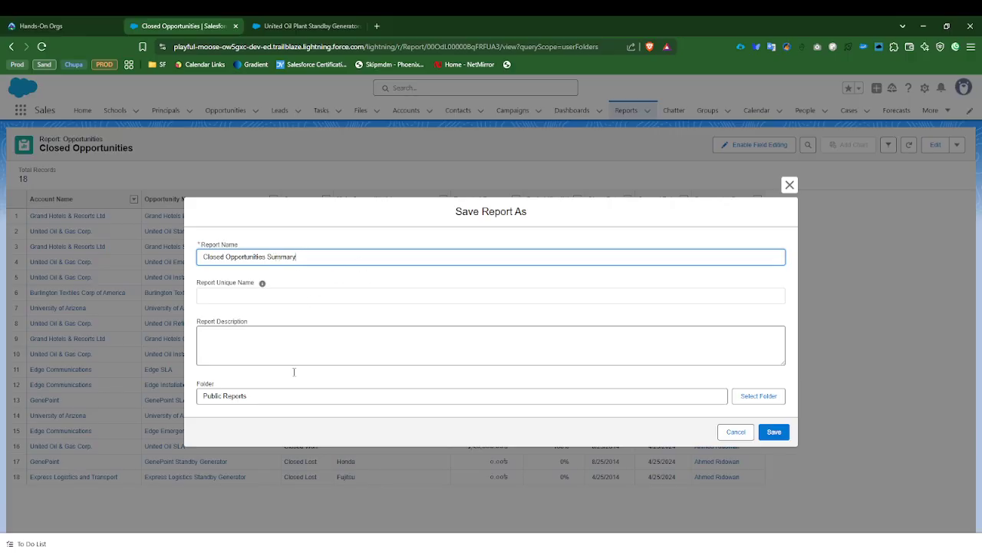
Step: Create a new report folder labelled Training under All Folders while choosing where to store the copy
left_click(759, 397)
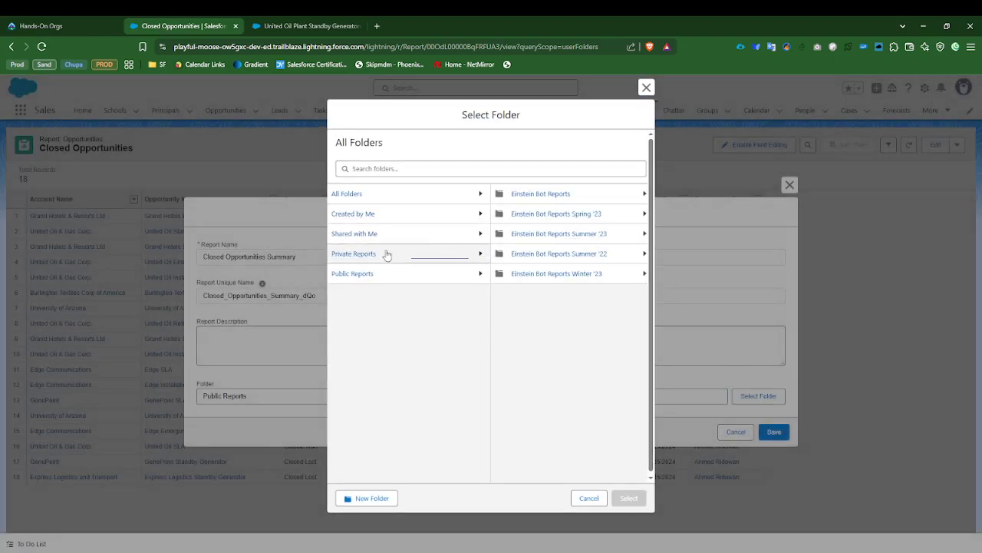
left_click(355, 274)
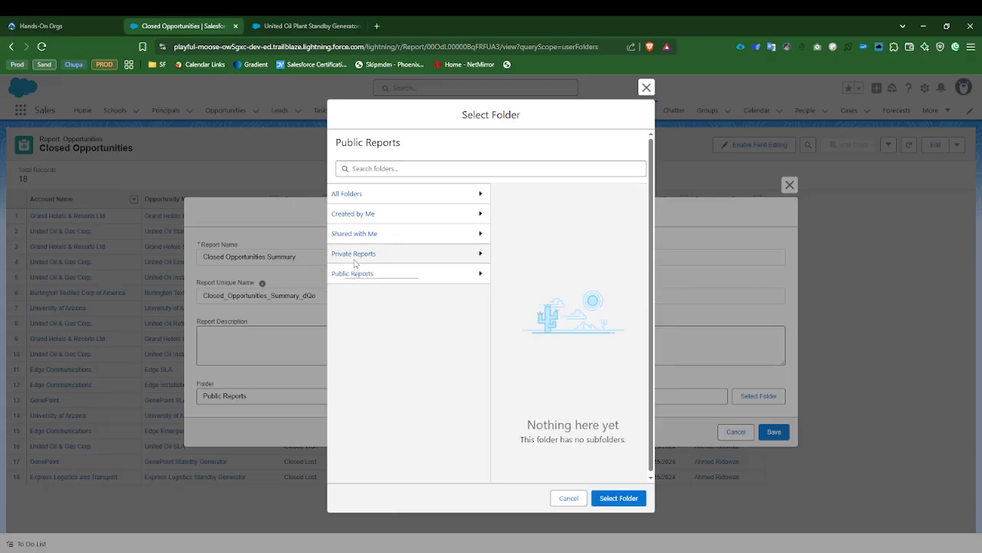
left_click(345, 195)
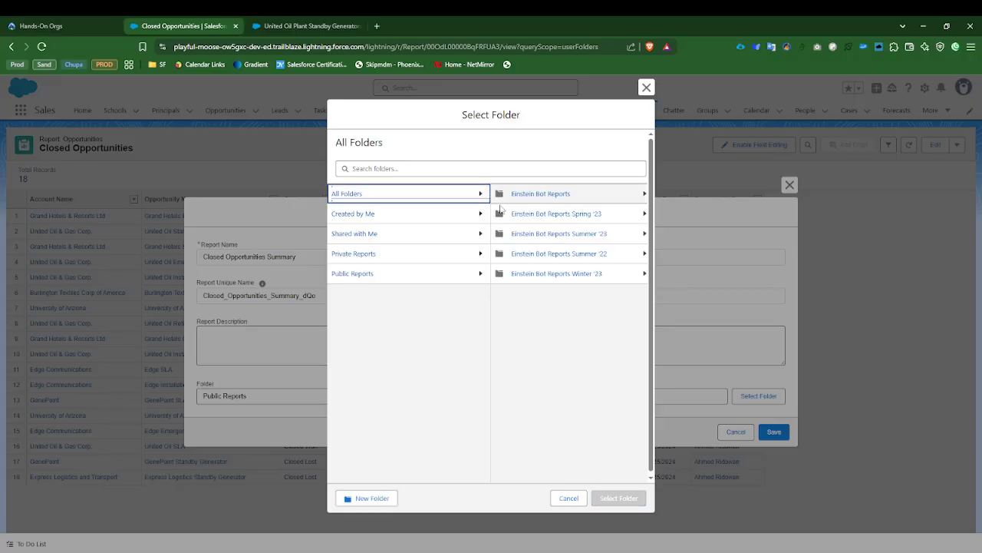
left_click(383, 499)
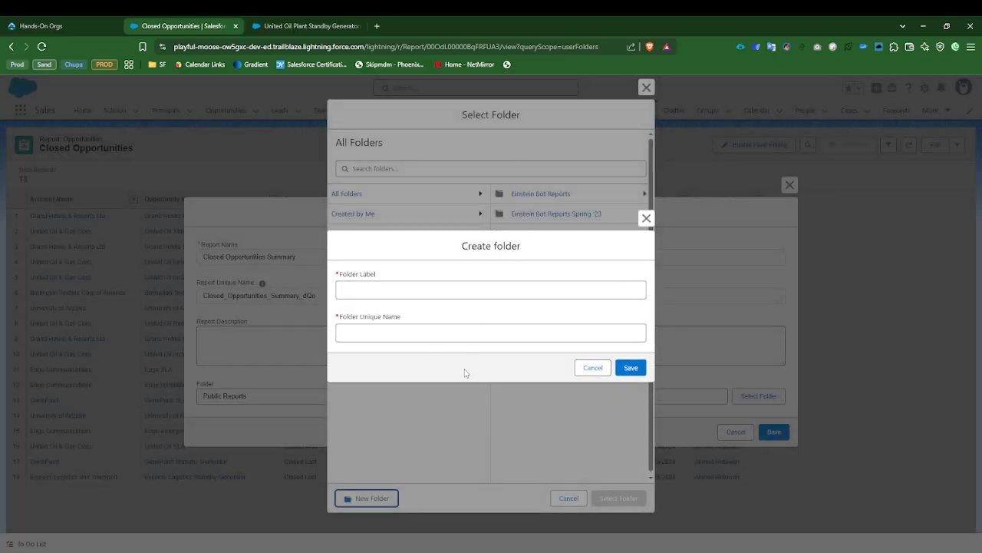
left_click(372, 292)
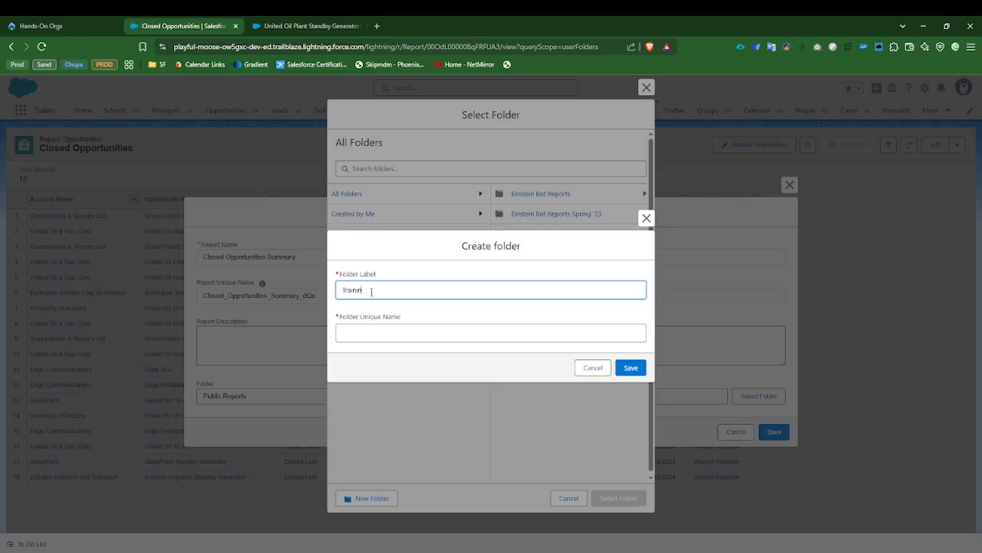
type("Training")
left_click(406, 258)
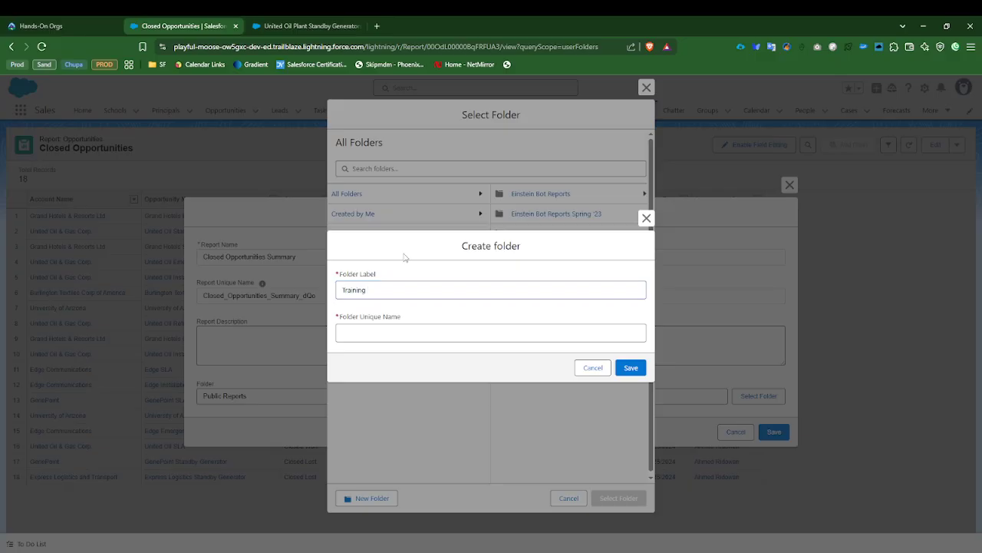
double_click(378, 288)
left_click(368, 335)
key("ctrl+v")
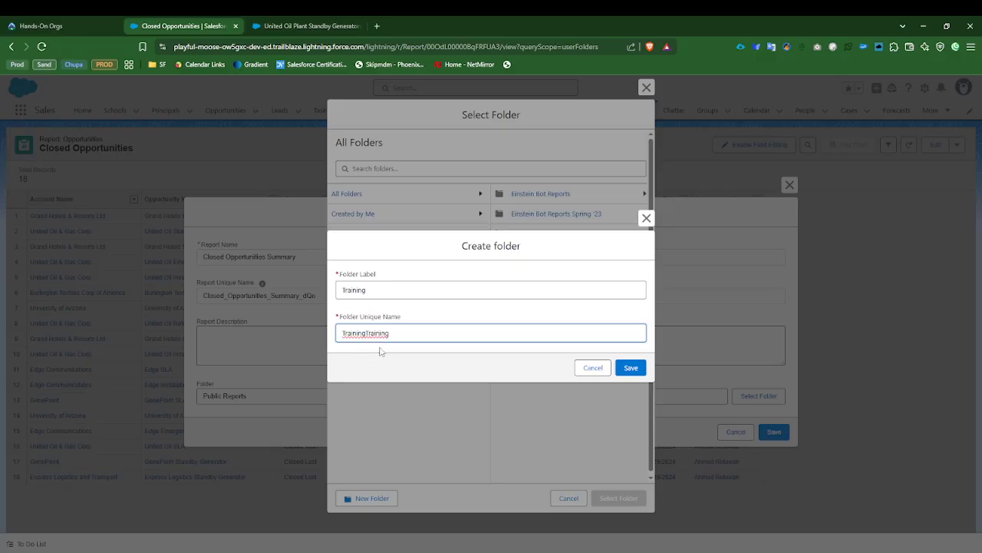
key("ctrl+z")
left_click(385, 355)
left_click(630, 368)
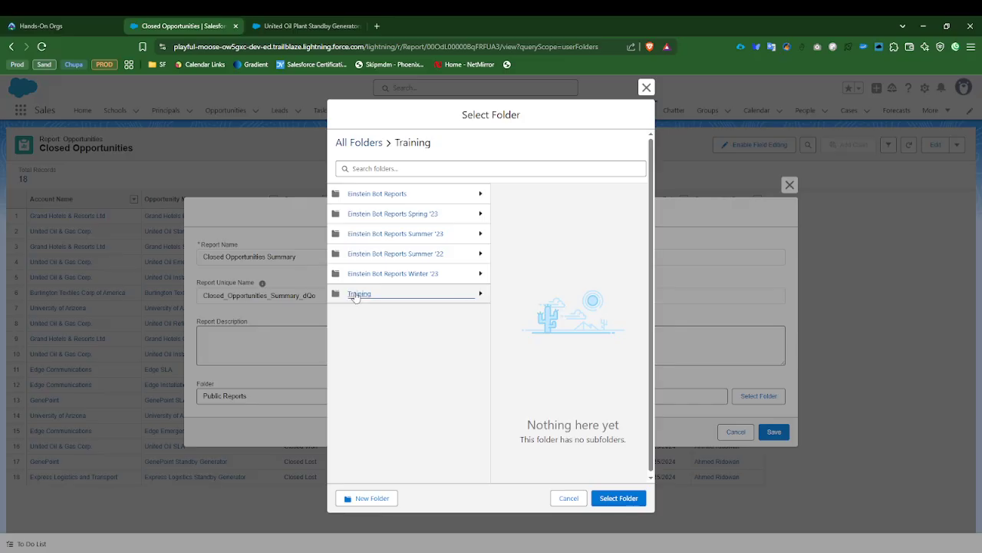
Step: Select the Training folder as the destination and save the Closed Opportunities Summary copy there
left_click(358, 296)
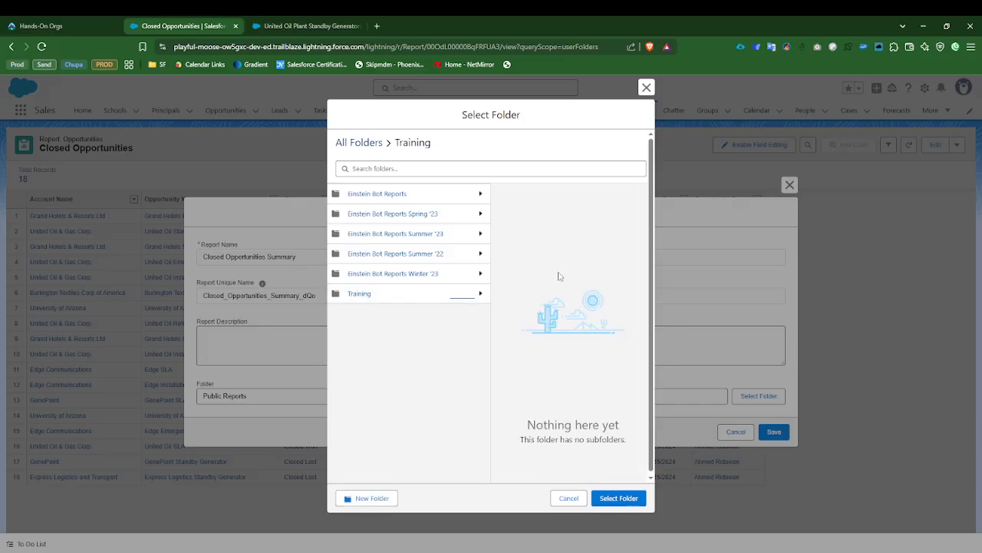
left_click(613, 500)
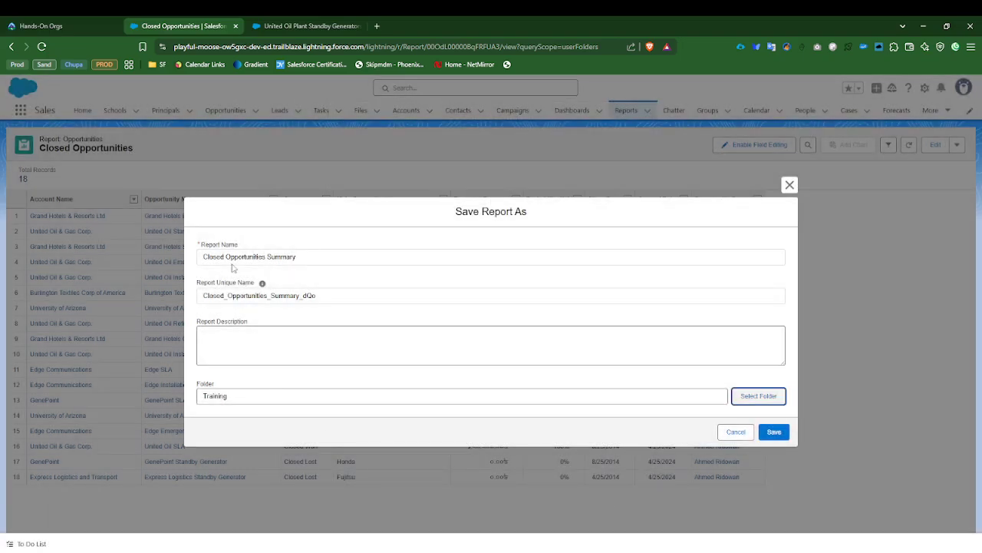
left_click_drag(297, 260, 193, 259)
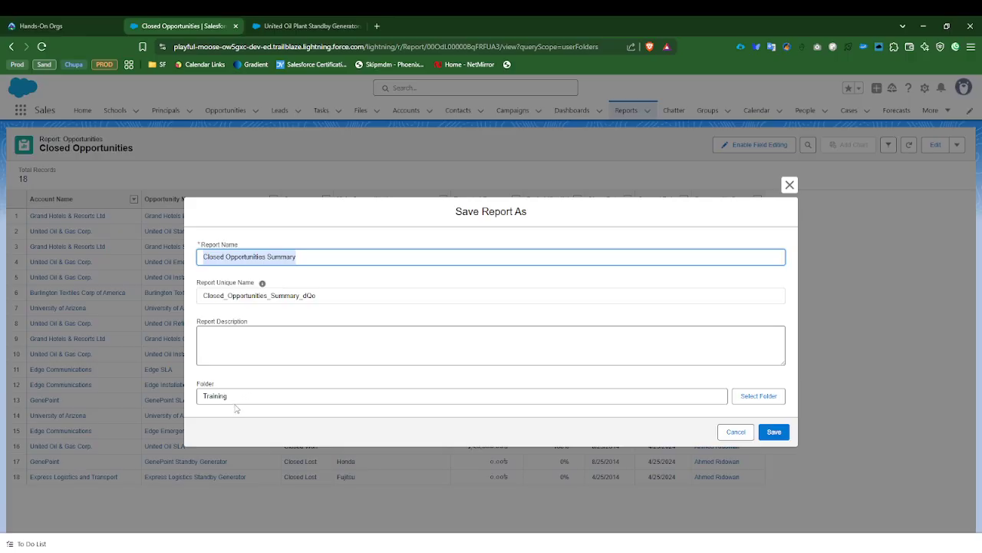
left_click(773, 431)
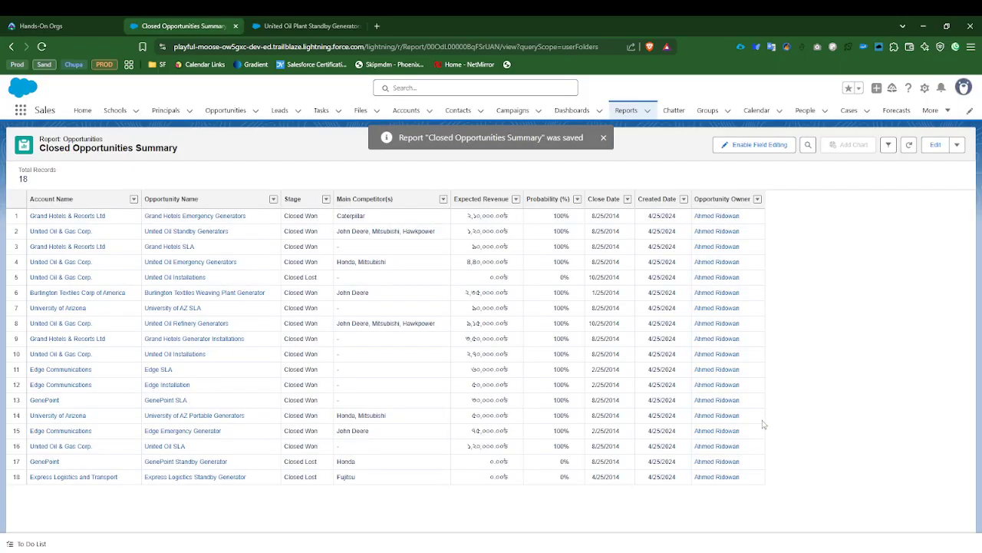
Step: Open the Closed Opportunities Summary report from the recent reports list for editing
left_click(628, 112)
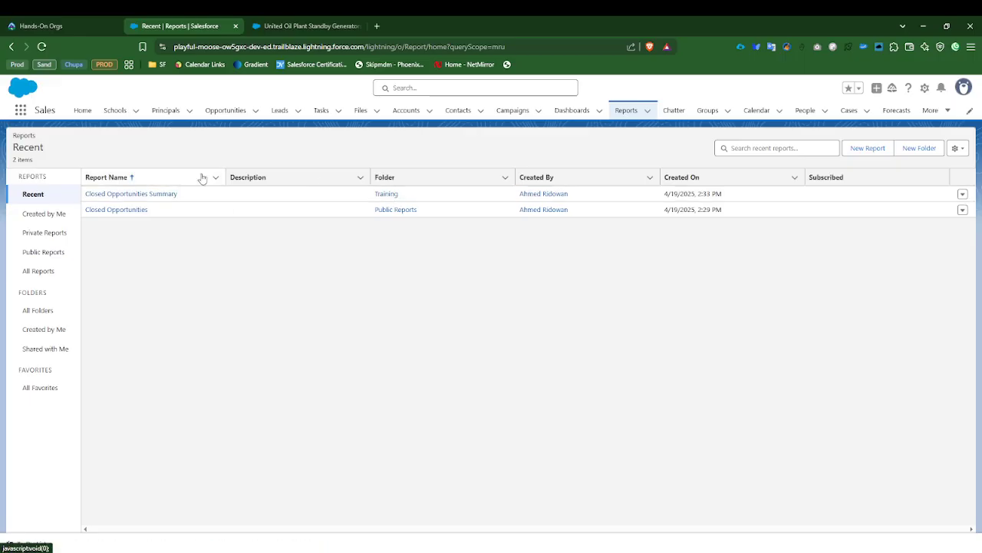
left_click(149, 194)
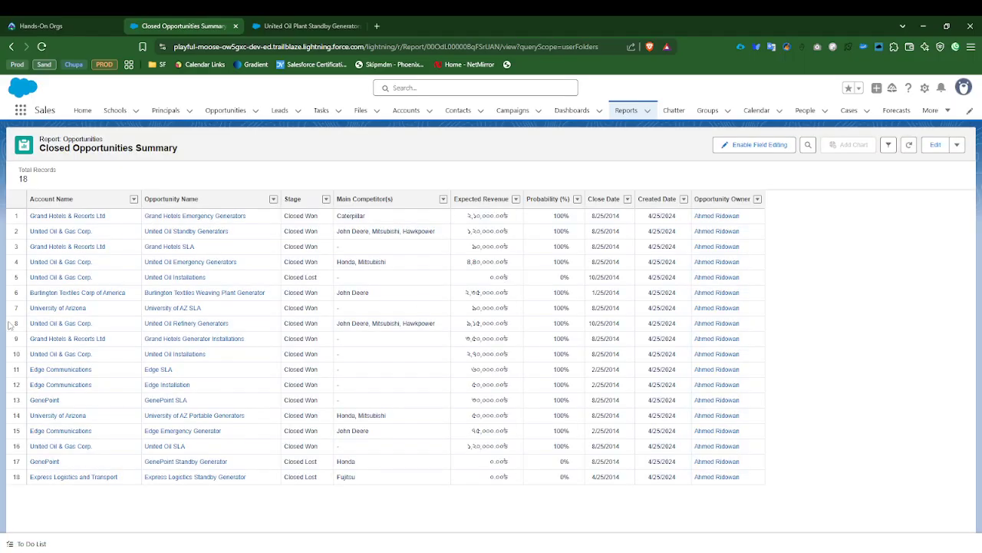
left_click(934, 146)
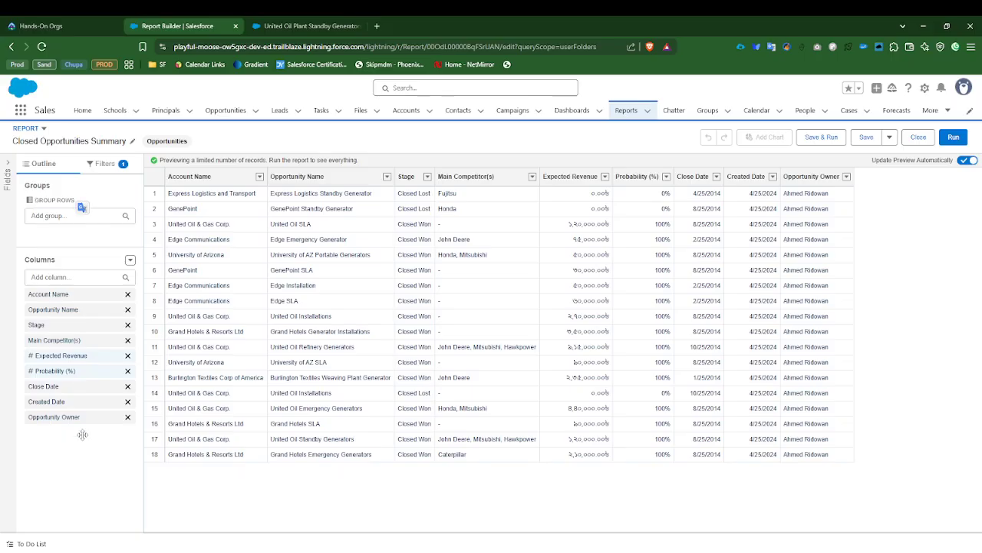
Step: Group the report rows by Stage
left_click(61, 216)
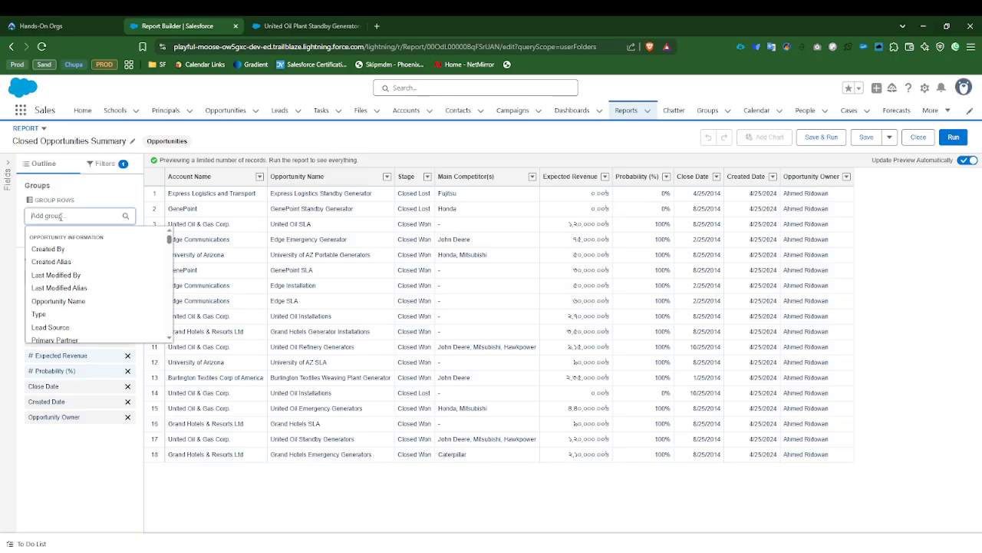
type("Stag")
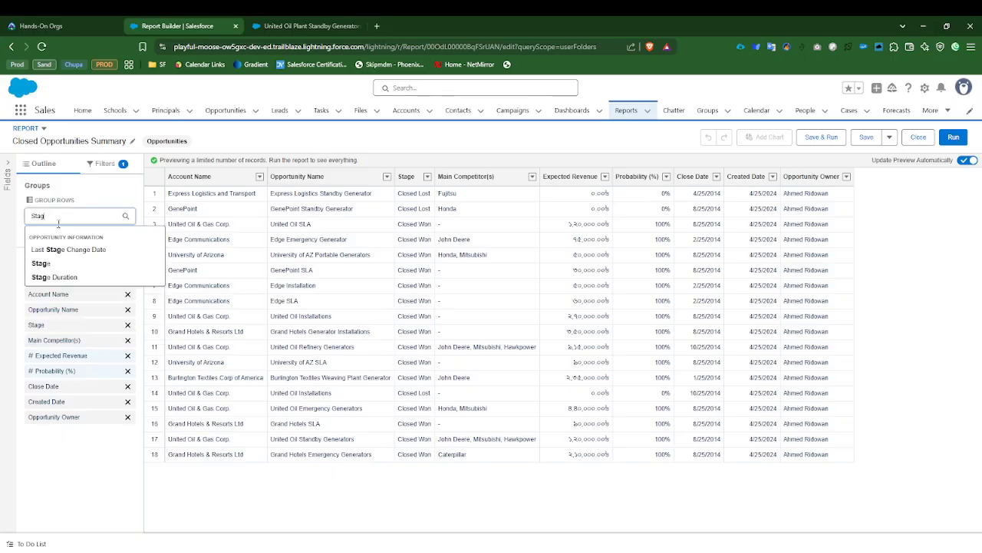
left_click(41, 263)
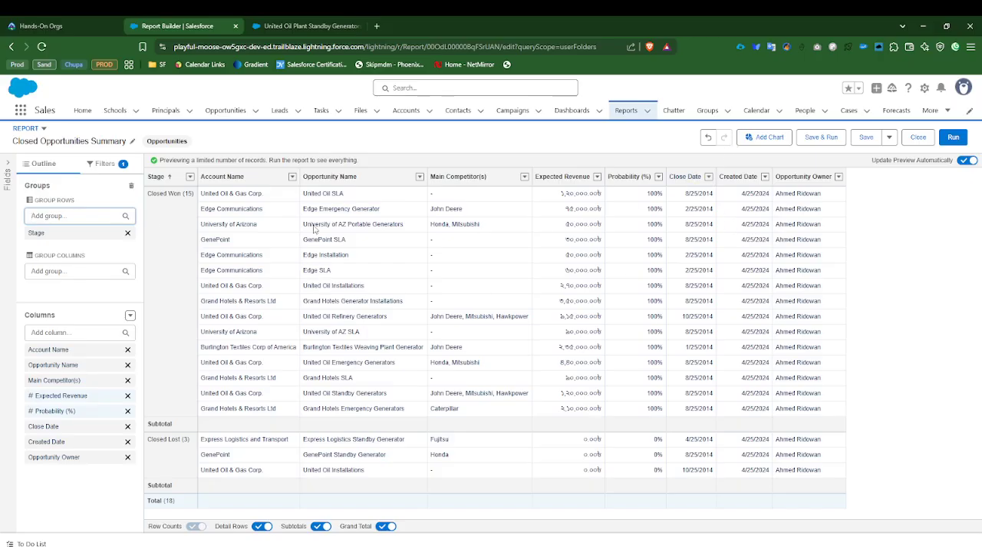
Step: Add a chart to the Closed Opportunities Summary report and display it as a donut
left_click(762, 140)
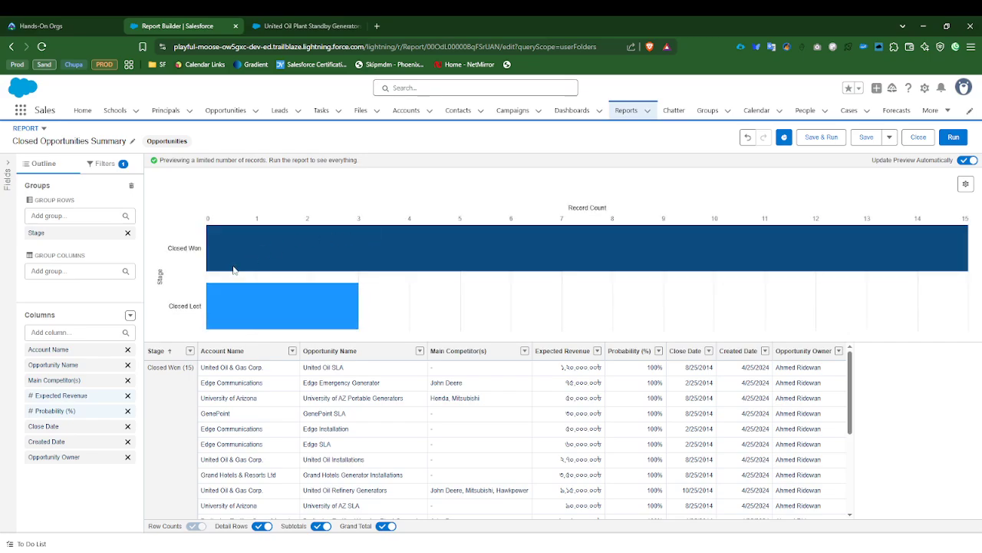
mouse_move(296, 230)
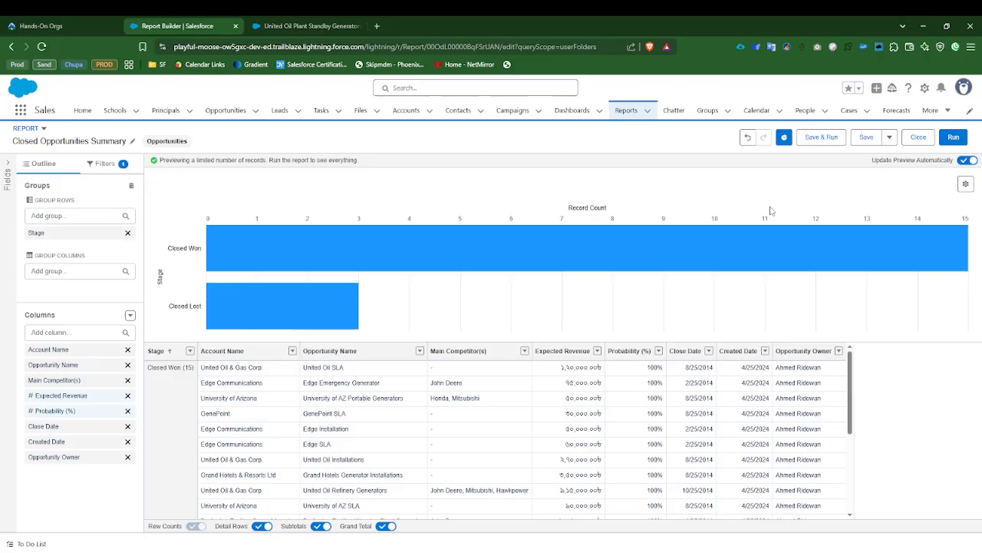
left_click(967, 184)
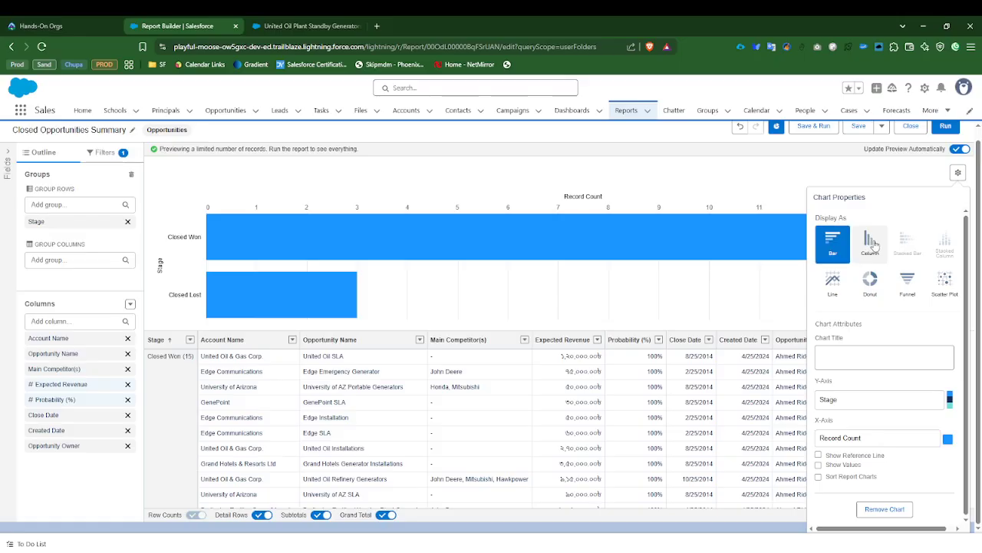
left_click(871, 244)
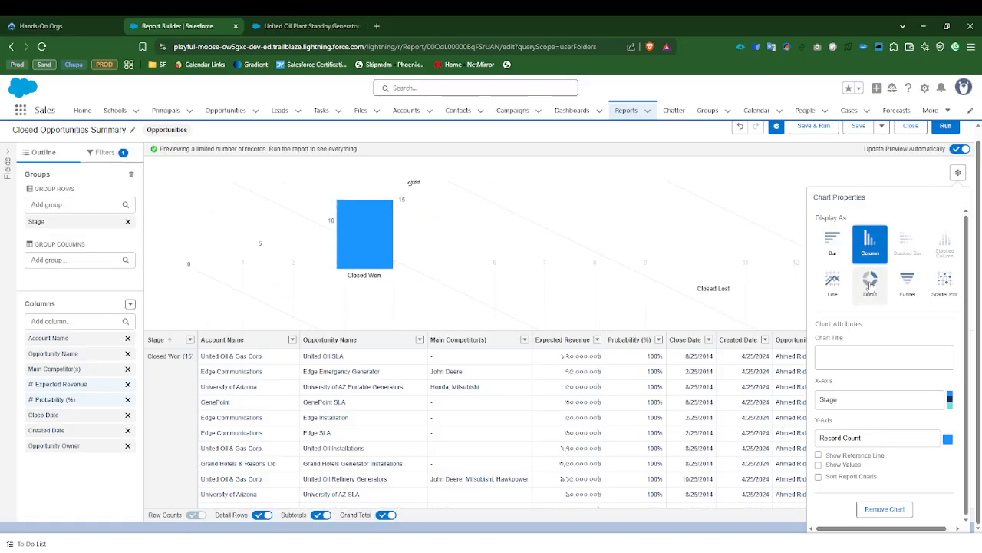
left_click(869, 286)
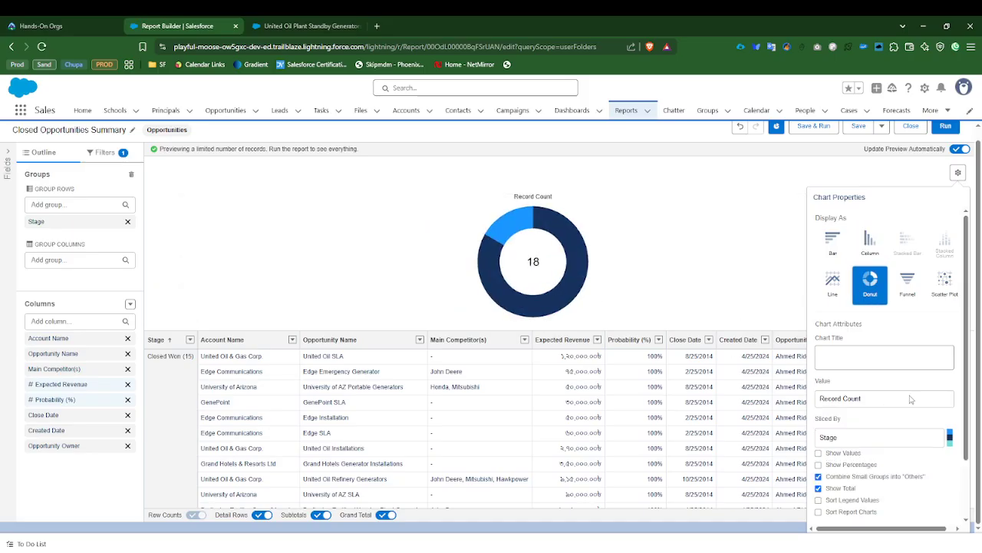
Step: Show both values and percentages on the donut chart's slices
scroll(890, 407, "down", 2)
scroll(863, 430, "down", 1)
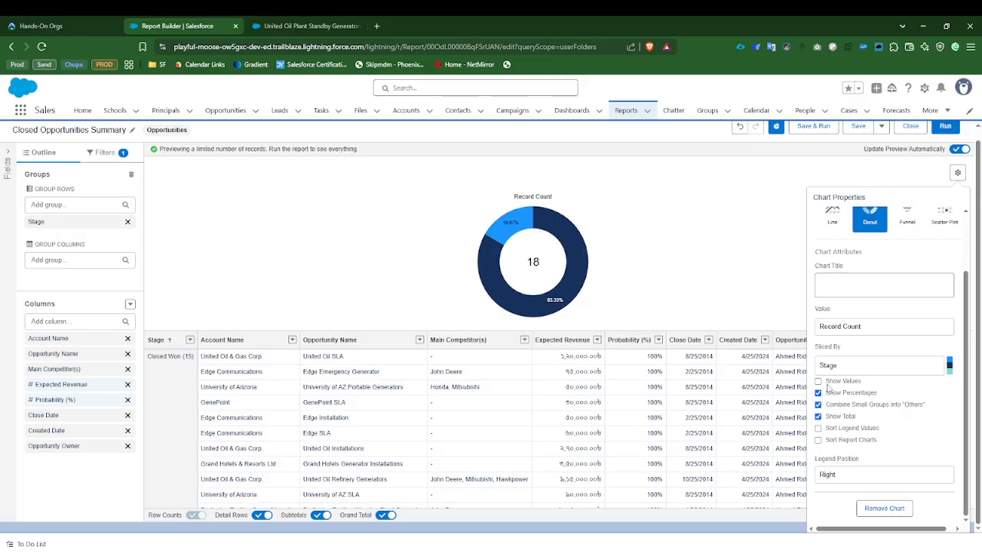
left_click(818, 381)
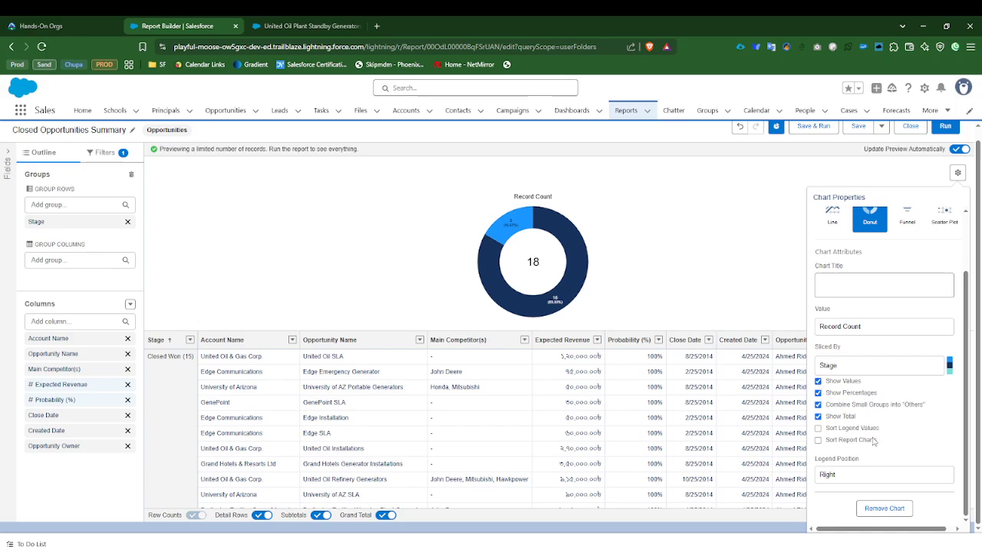
scroll(873, 441, "up", 1)
scroll(873, 440, "down", 1)
scroll(874, 440, "up", 2)
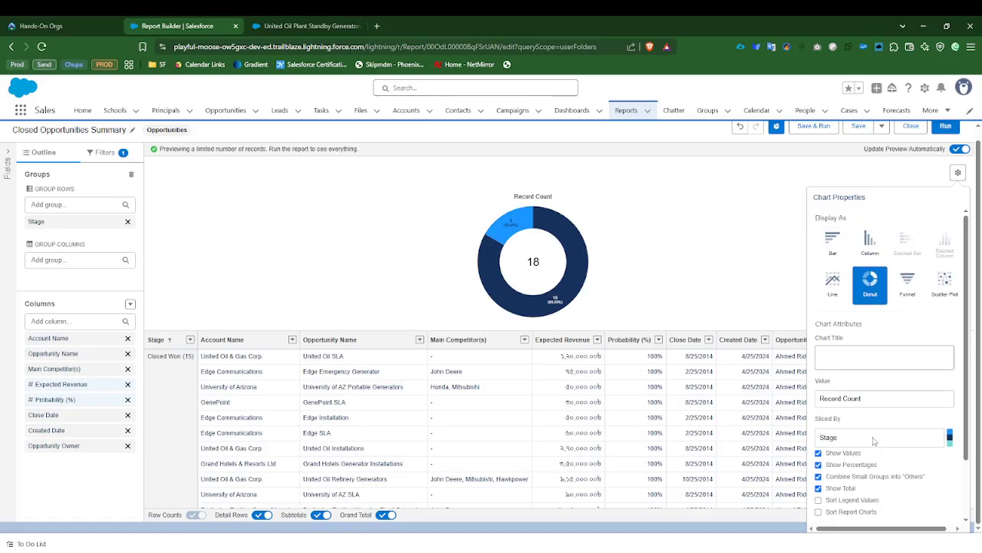
Step: Keep Record Count as the donut chart's value, and save and run the report
scroll(873, 441, "down", 2)
left_click(877, 327)
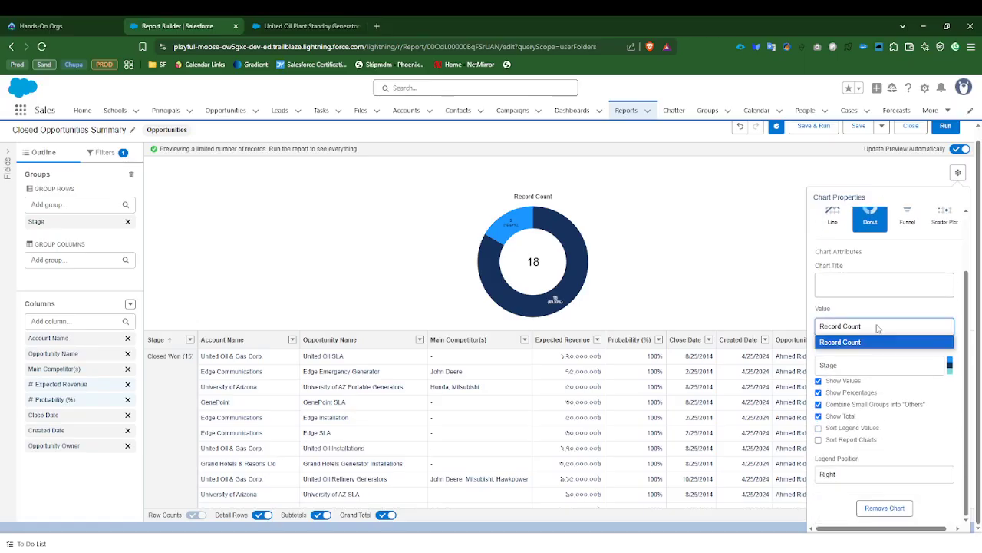
left_click(878, 327)
left_click(877, 327)
left_click(877, 327)
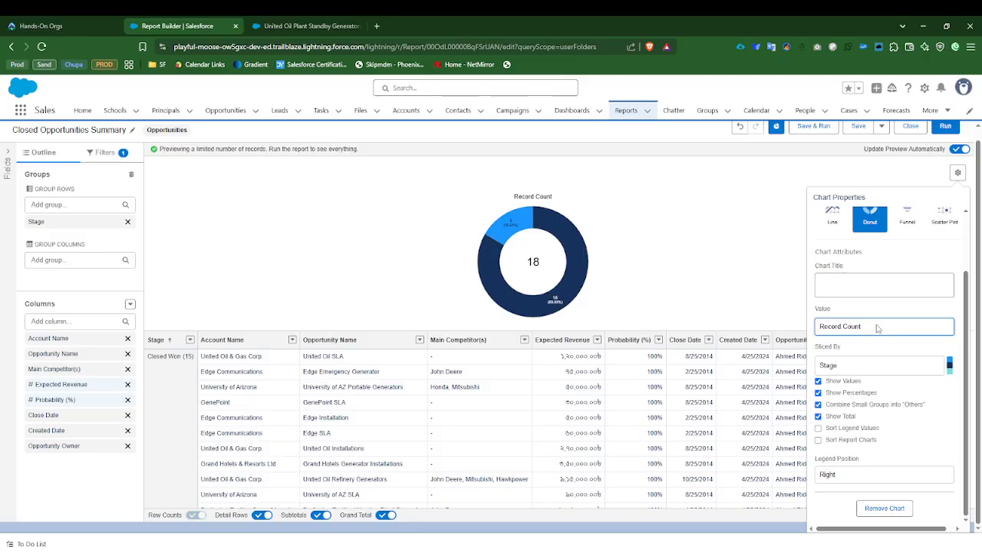
scroll(881, 477, "up", 2)
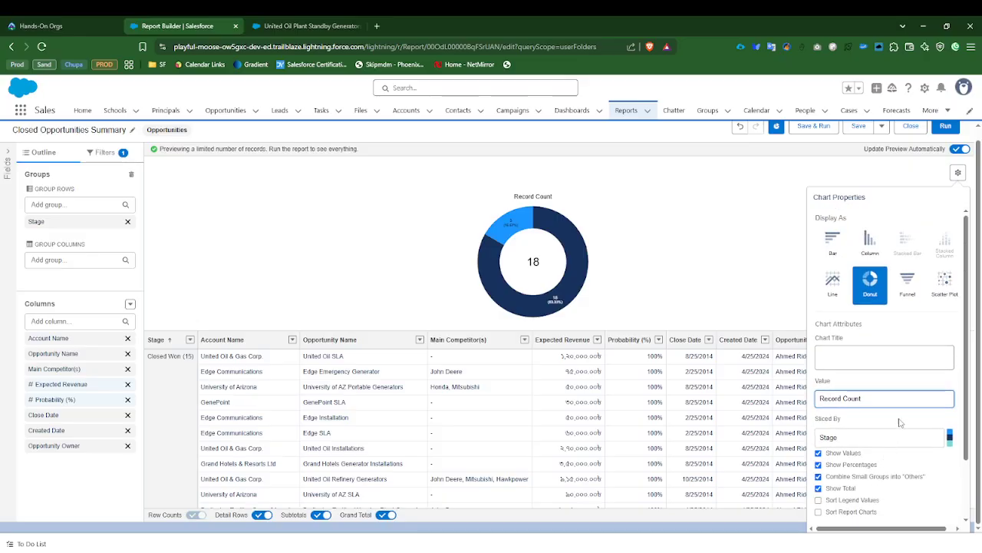
left_click(957, 174)
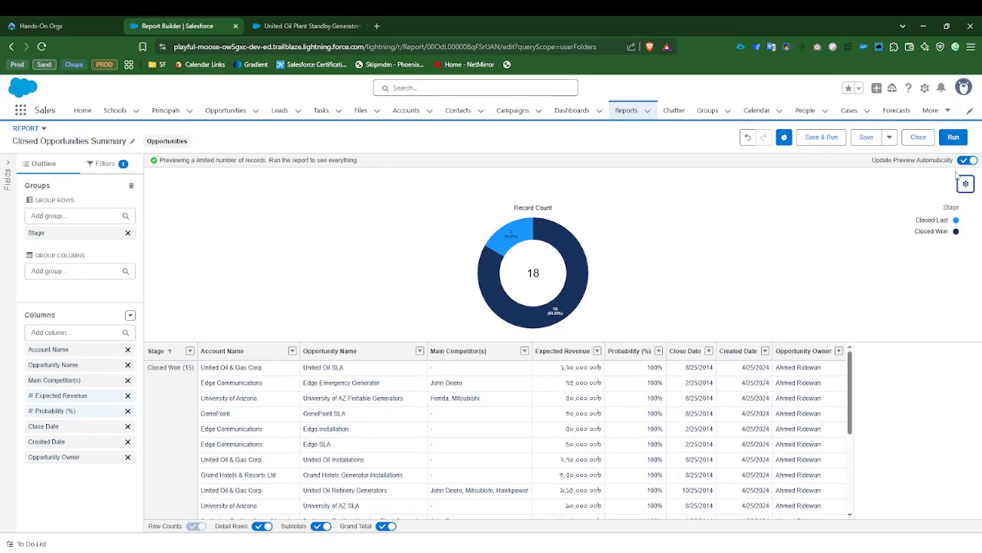
left_click(819, 138)
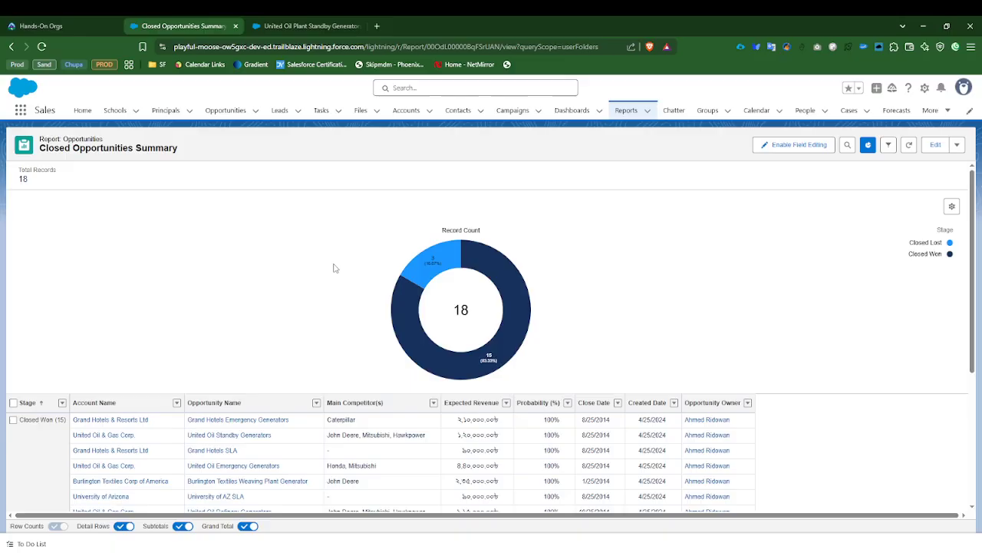
Step: Examine the donut chart's Closed Won and Closed Lost slices and the report rows grouped by Stage
mouse_move(494, 261)
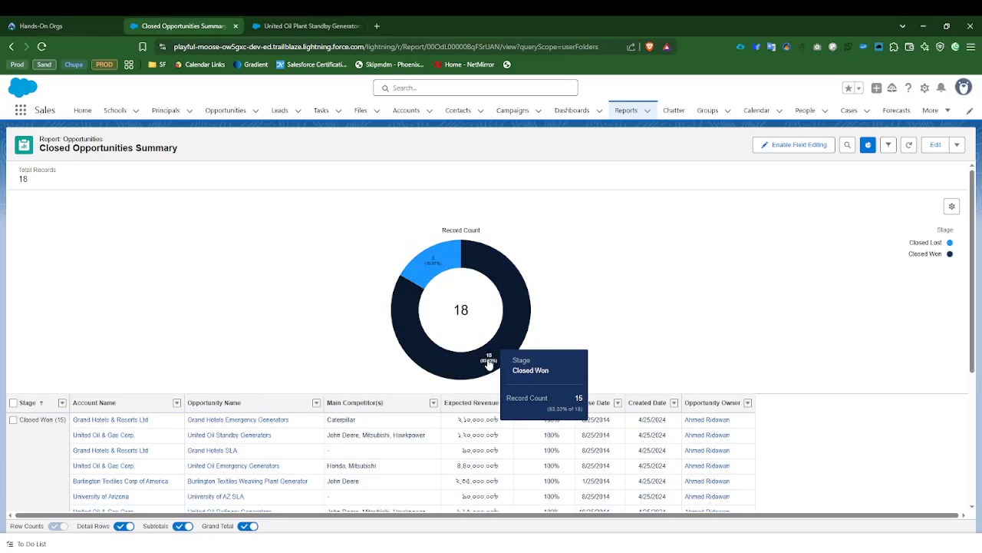
mouse_move(421, 262)
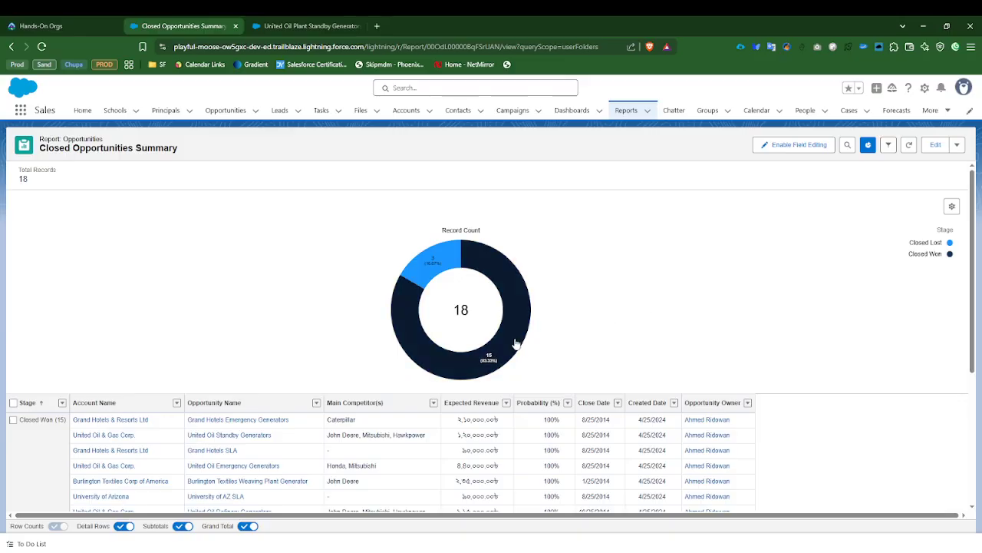
mouse_move(513, 345)
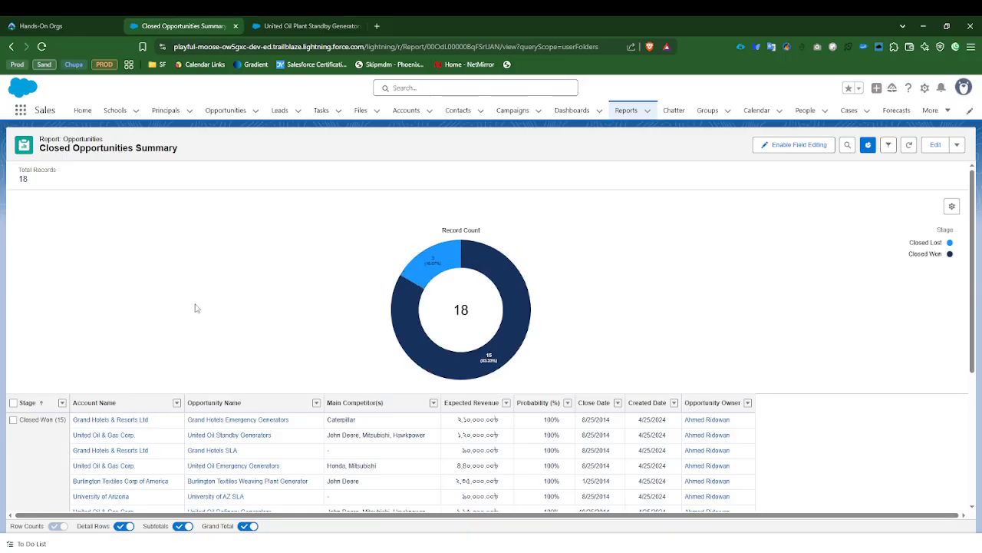
scroll(195, 308, "down", 1)
scroll(196, 339, "down", 3)
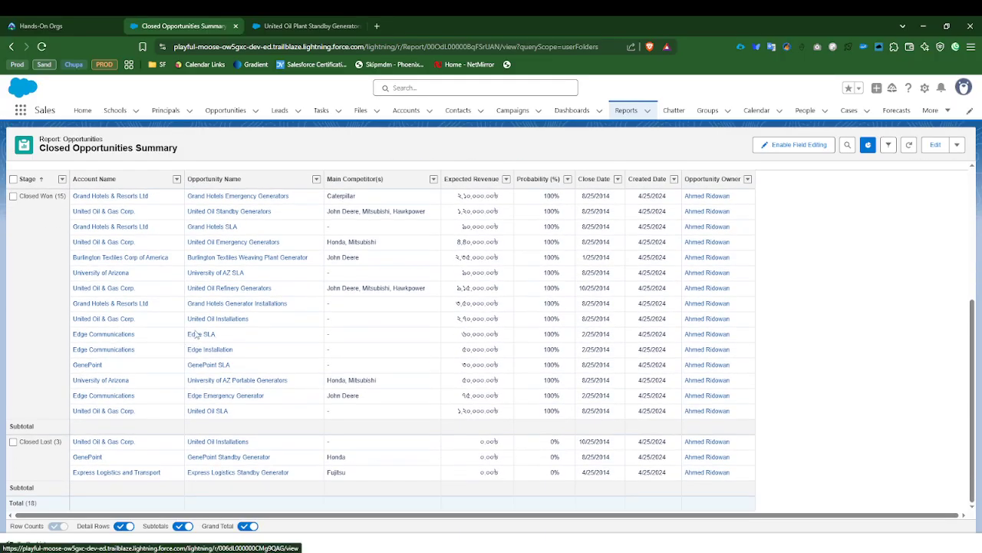
scroll(192, 340, "up", 3)
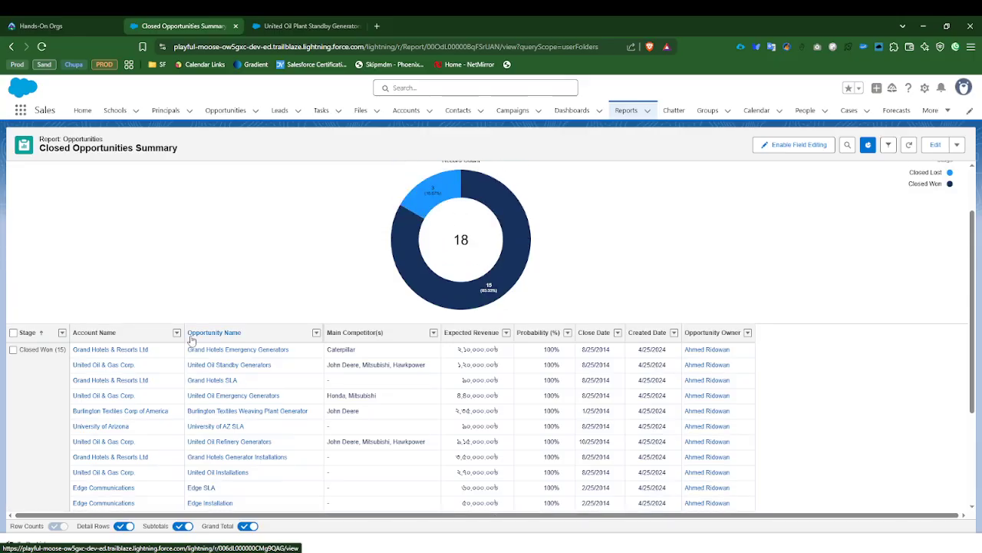
Step: Open the Grand Hotels Emergency Generators opportunity from the report in a new browser tab and show its details
left_click(107, 351)
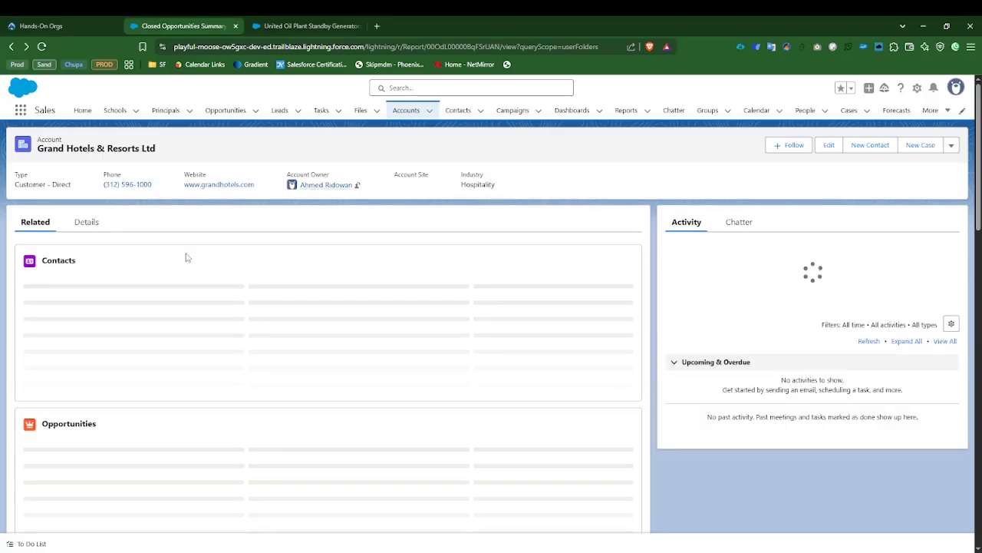
key("alt+Left")
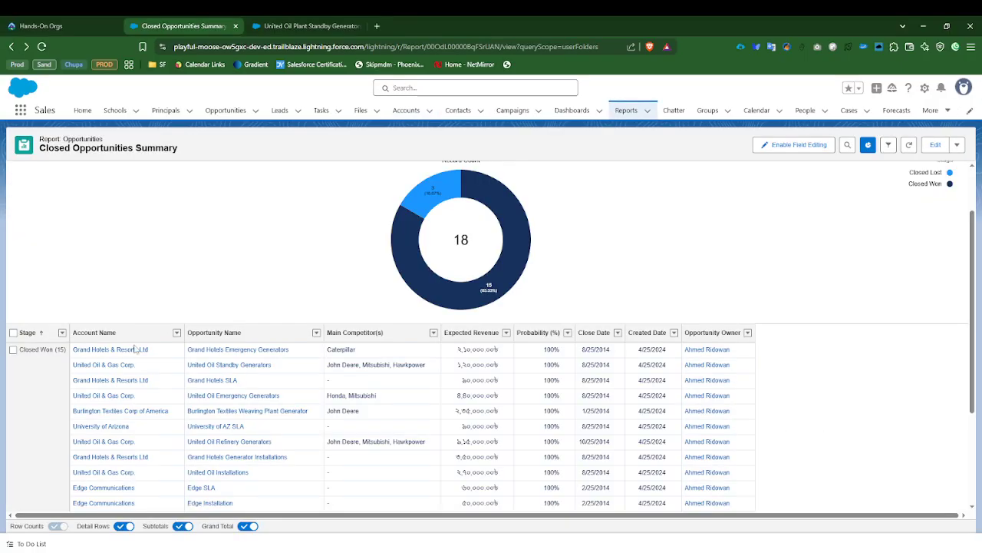
right_click(231, 353)
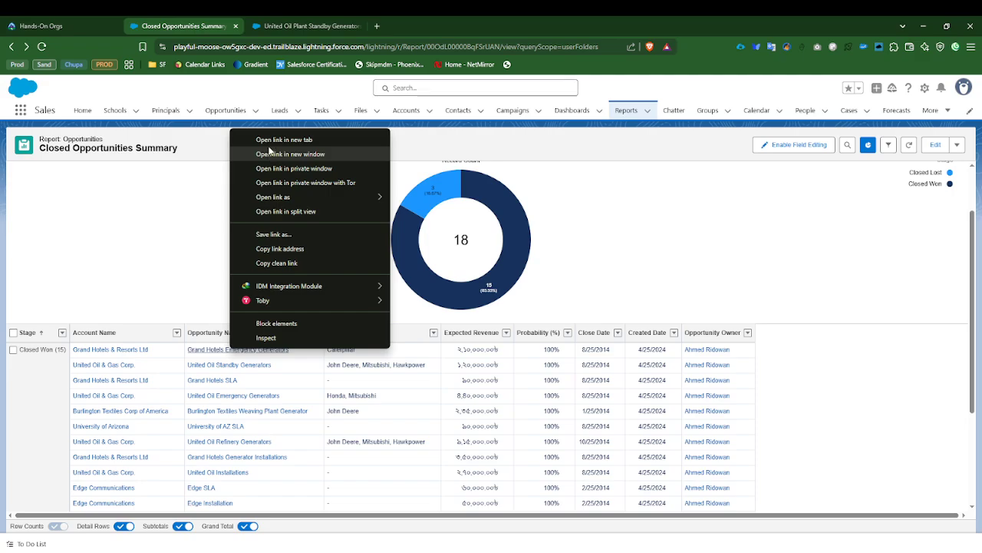
left_click(270, 139)
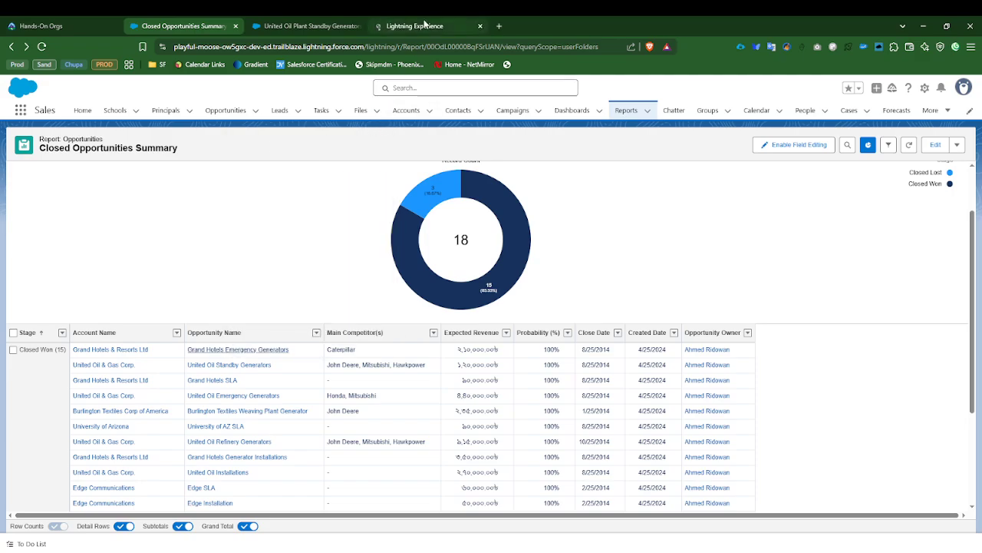
left_click_drag(425, 24, 292, 24)
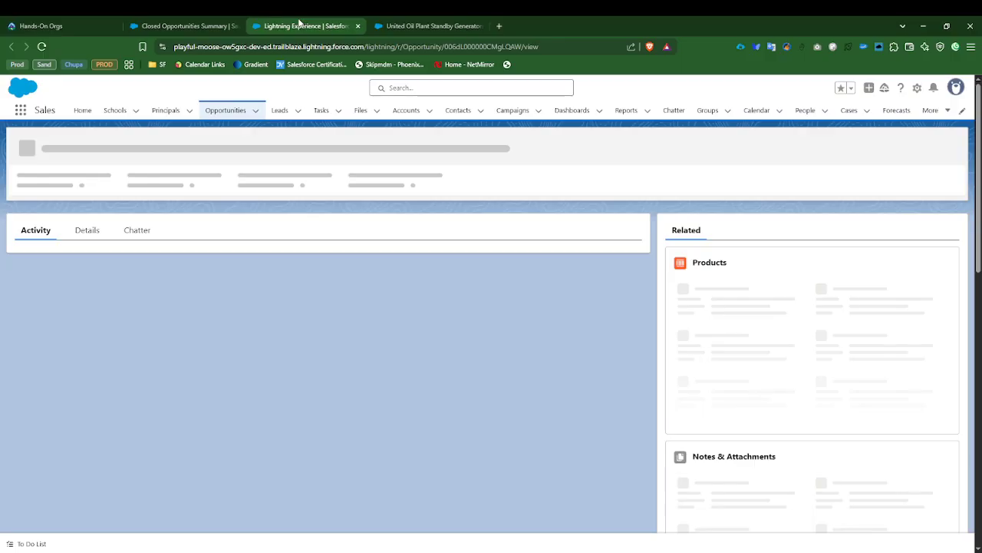
left_click(85, 257)
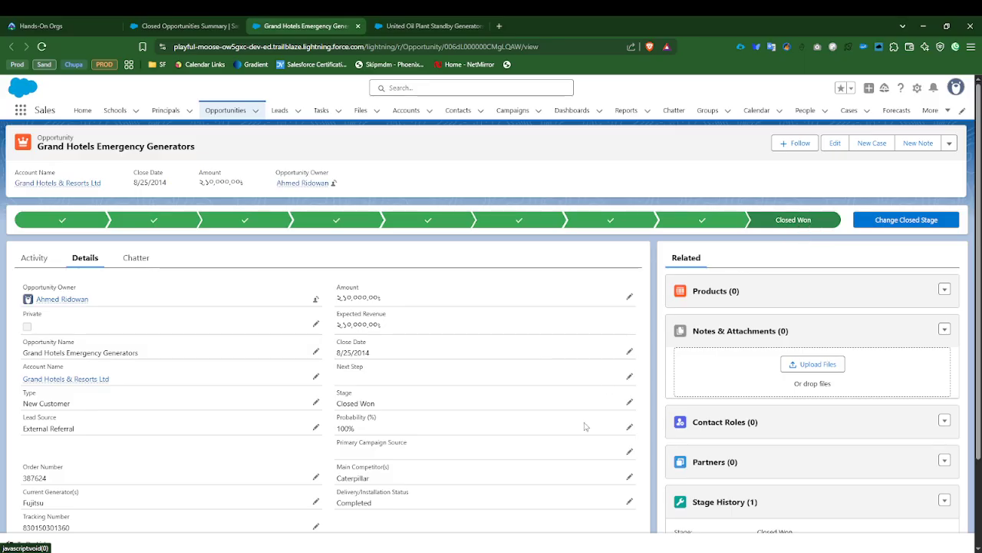
Step: Set the Stage of the Grand Hotels Emergency Generators opportunity to Closed Lost, save it, and close its tab
left_click(628, 402)
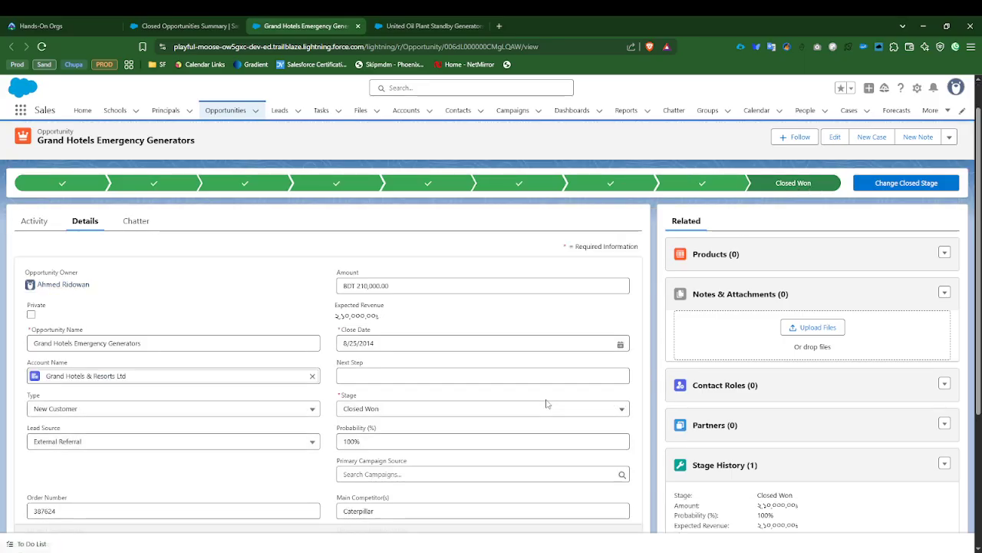
left_click(382, 410)
left_click(384, 395)
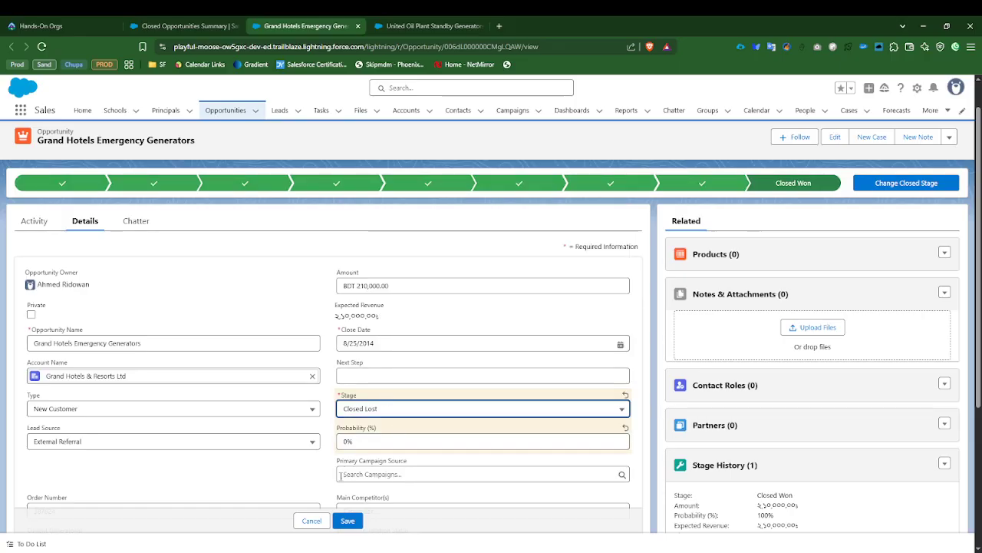
left_click(347, 520)
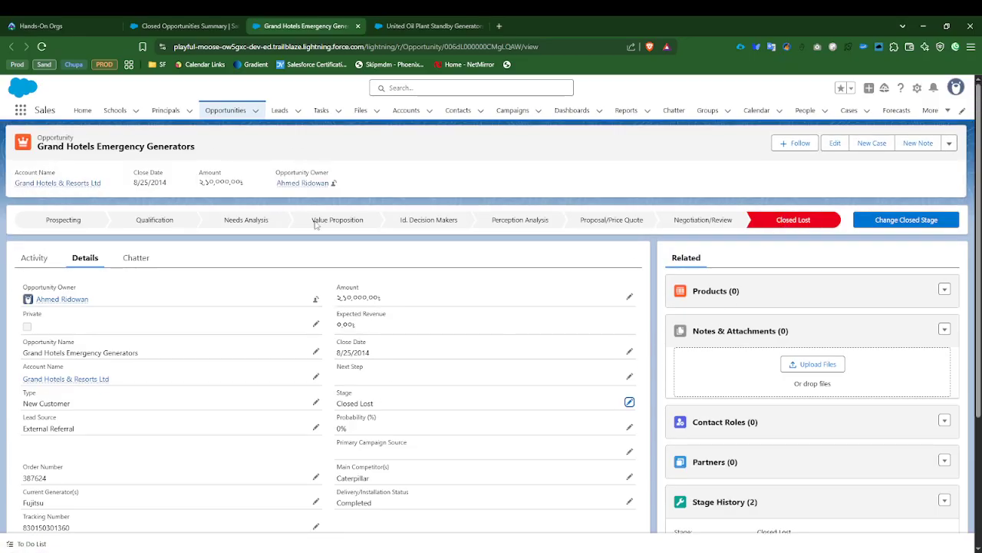
left_click(358, 27)
Step: Open the Grand Hotels SLA opportunity from the report in a new browser tab and show its details
left_click(178, 26)
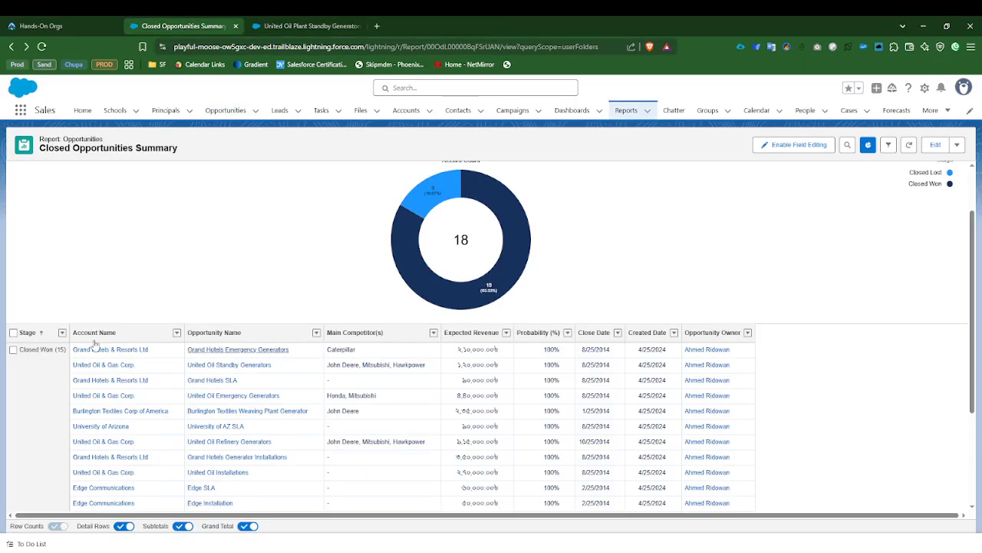
right_click(205, 379)
left_click(260, 171)
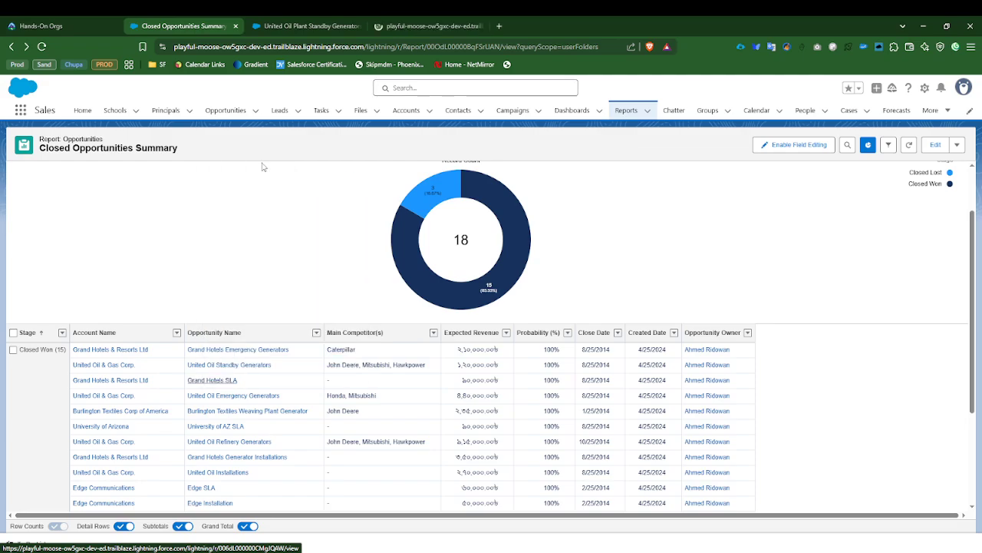
left_click(412, 24)
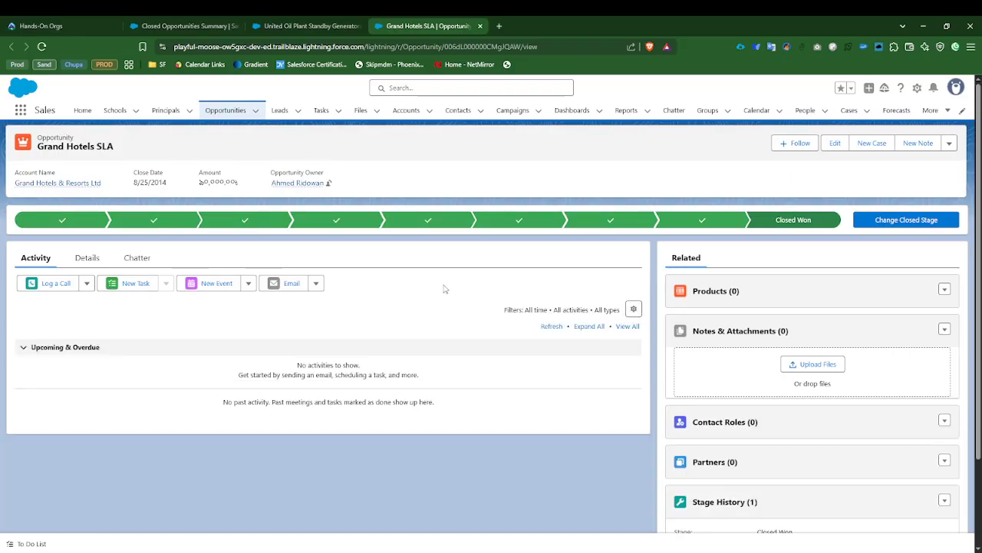
left_click(89, 259)
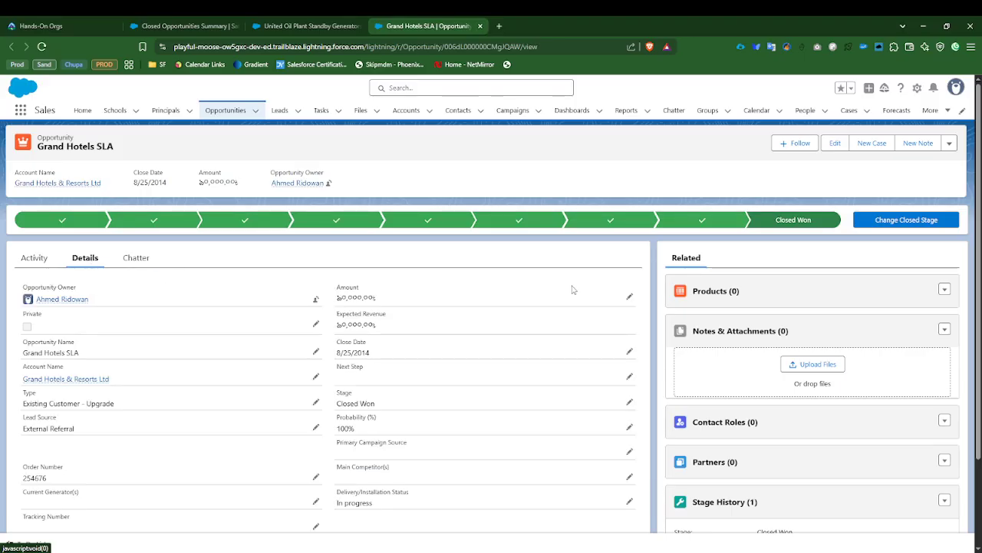
Step: Set the Stage of the Grand Hotels SLA opportunity to Closed Lost and save it
left_click(630, 402)
left_click(356, 413)
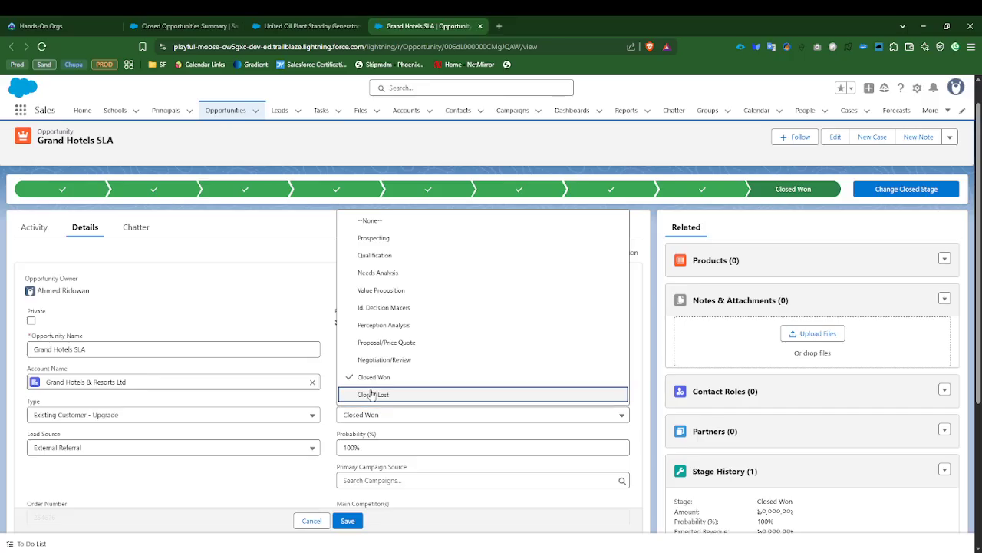
left_click(370, 394)
left_click(359, 521)
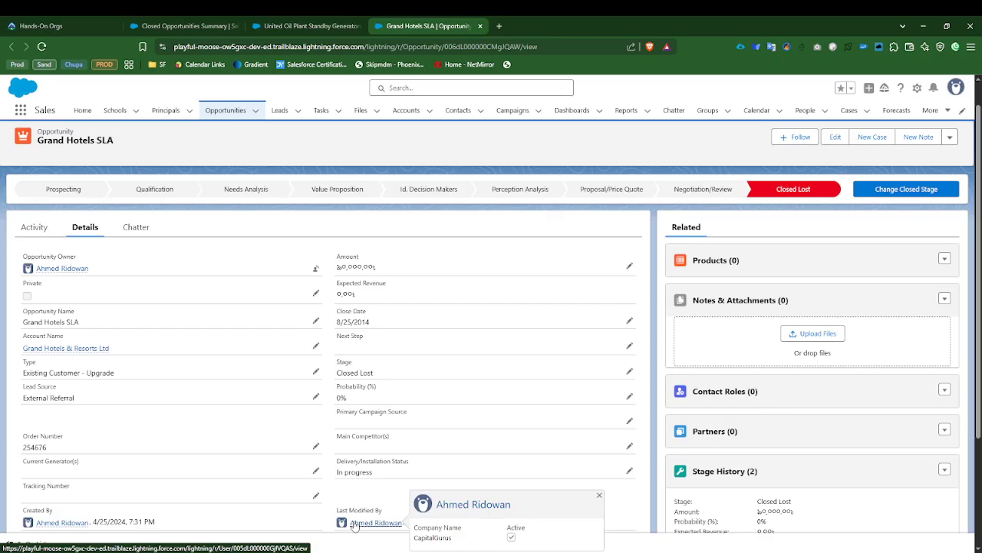
Step: Return to the Closed Opportunities Summary report, refresh its data, and inspect the Closed Won and Closed Lost segments of the donut chart
left_click(212, 28)
mouse_move(515, 289)
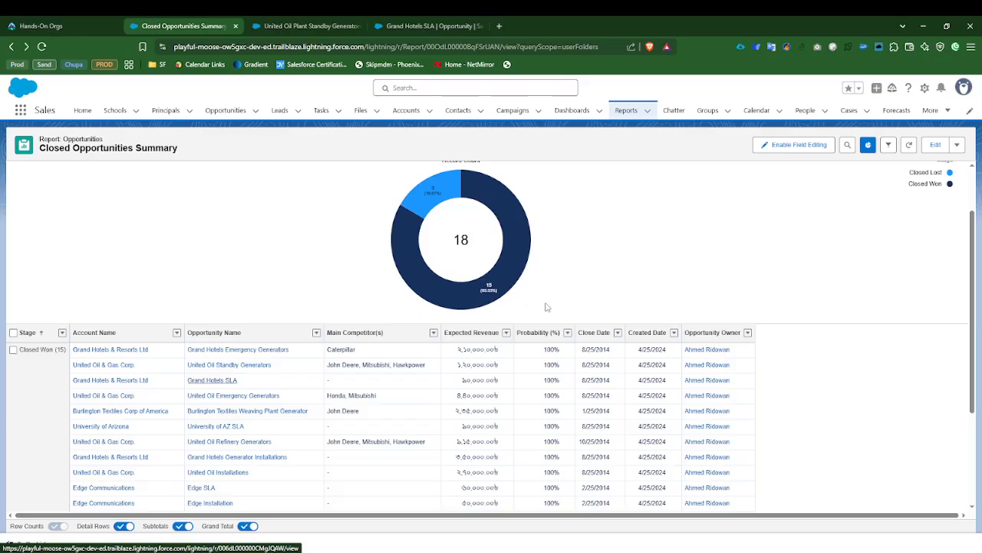
scroll(666, 343, "up", 2)
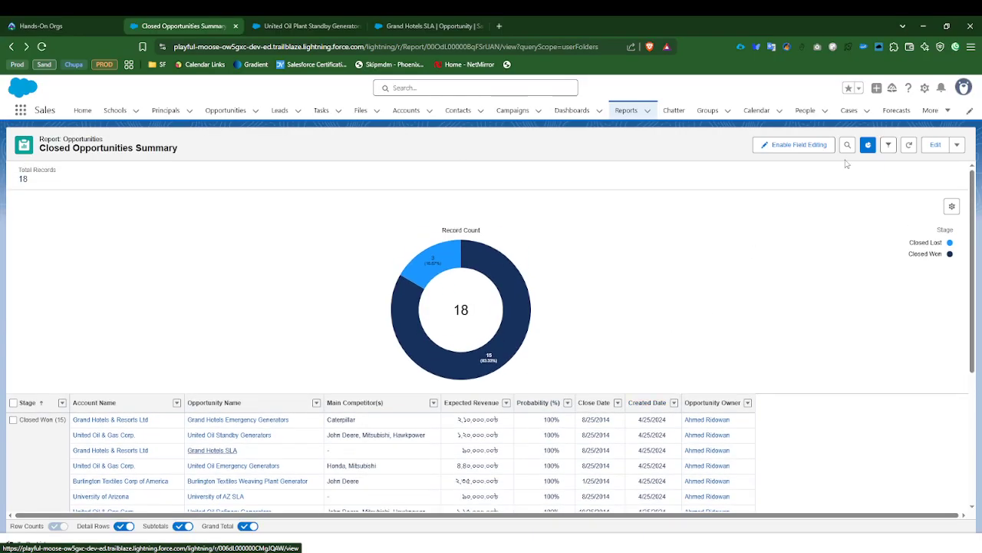
left_click(909, 146)
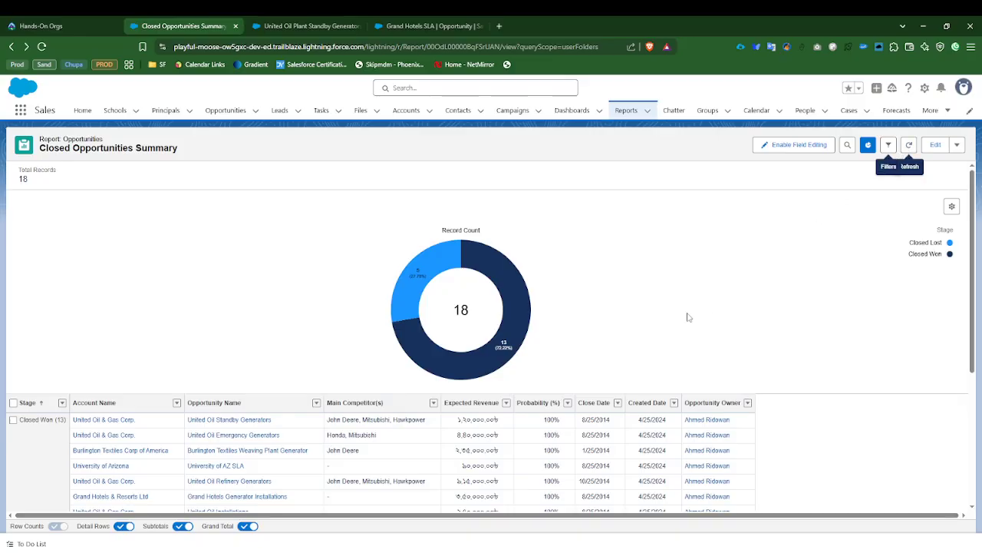
mouse_move(506, 350)
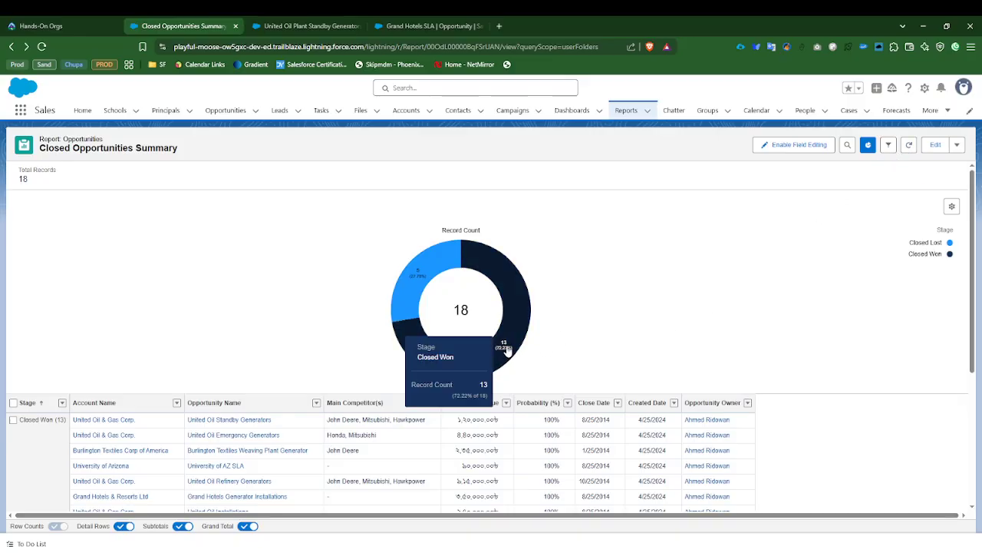
mouse_move(412, 280)
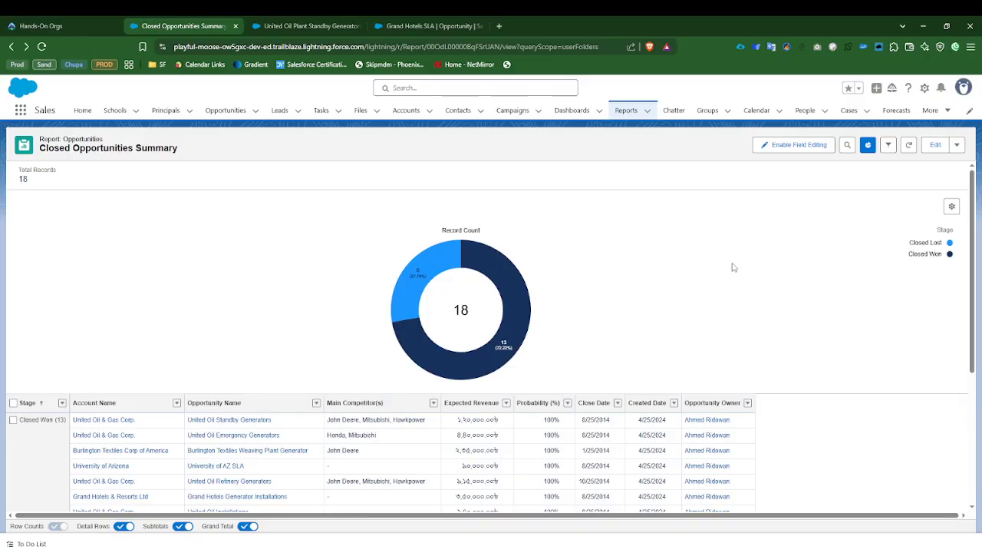
Step: Examine the donut chart and the opportunity rows grouped under Closed Won and Closed Lost in the report
scroll(730, 269, "down", 3)
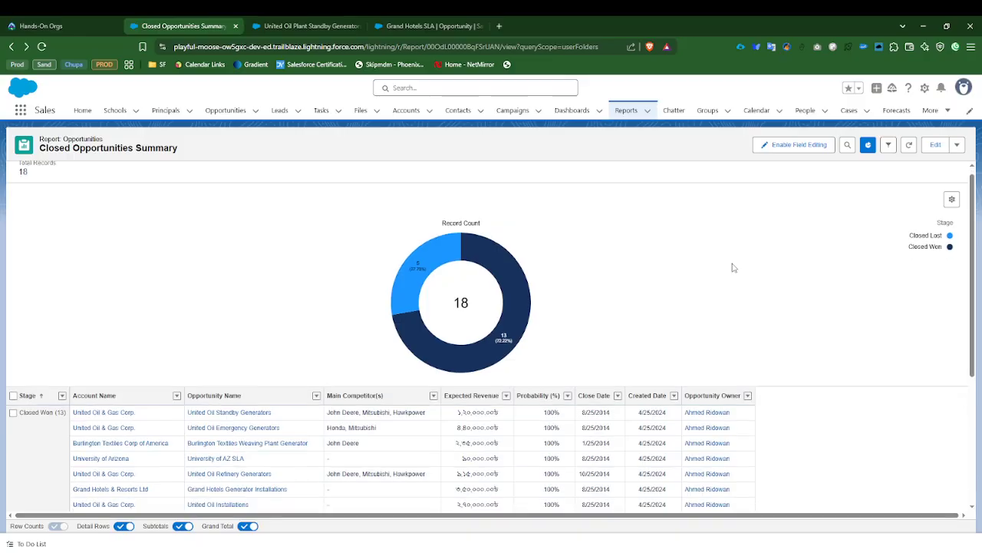
scroll(725, 291, "up", 2)
scroll(712, 323, "up", 2)
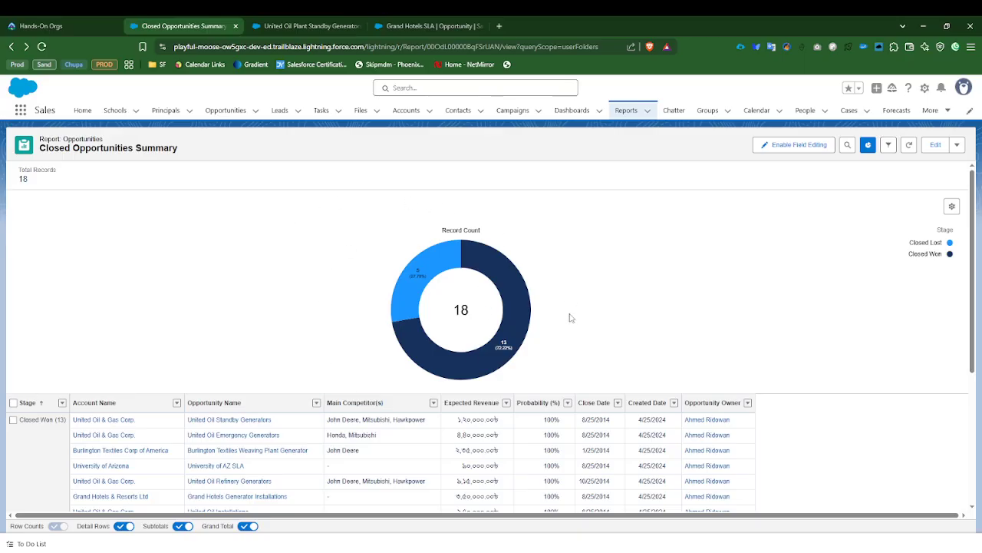
scroll(568, 318, "down", 3)
scroll(560, 338, "up", 3)
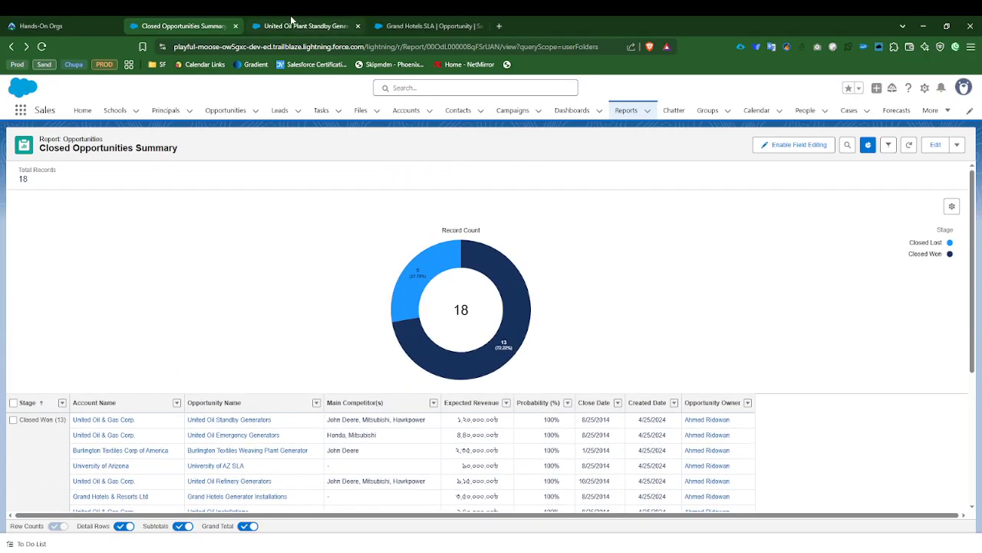
scroll(238, 384, "down", 2)
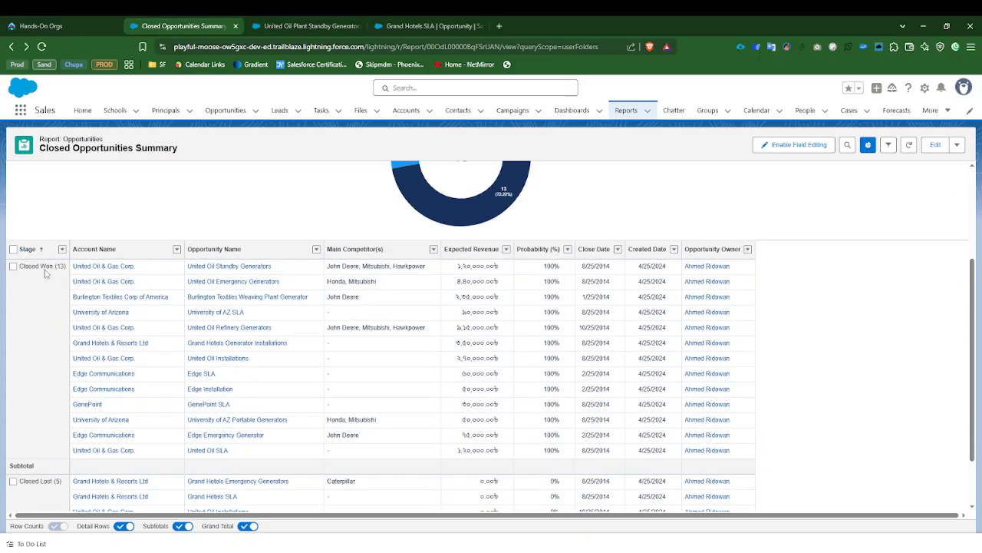
scroll(32, 277, "down", 1)
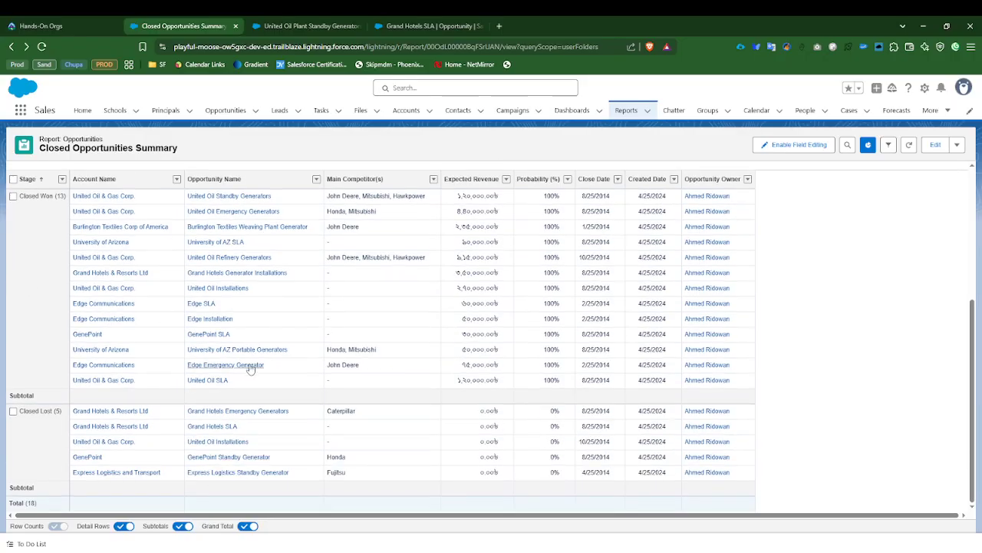
scroll(250, 369, "up", 1)
scroll(223, 445, "down", 1)
scroll(230, 453, "up", 1)
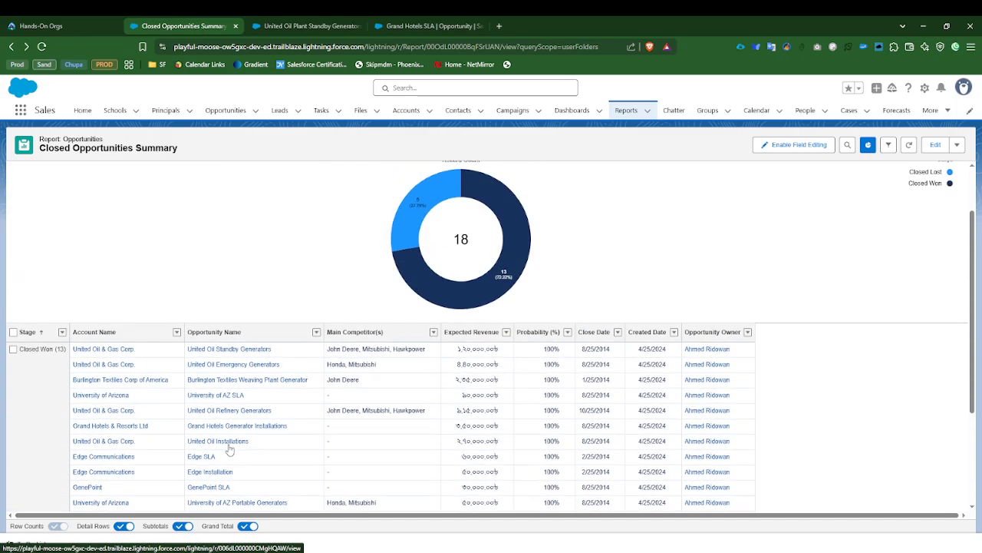
Step: Turn the report's Subtotals and Grand Total rows off and back on to compare the table layout
scroll(226, 461, "down", 1)
left_click(183, 526)
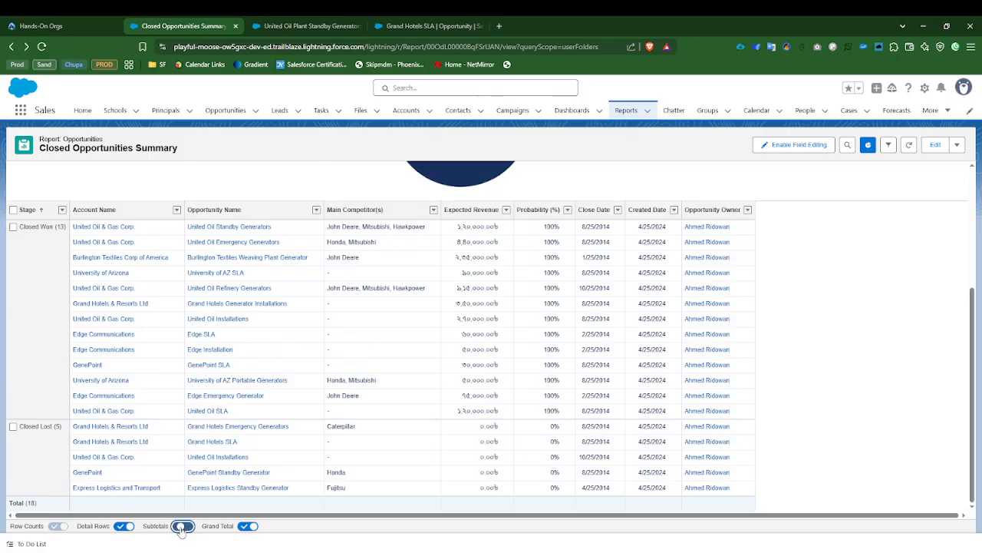
left_click(182, 527)
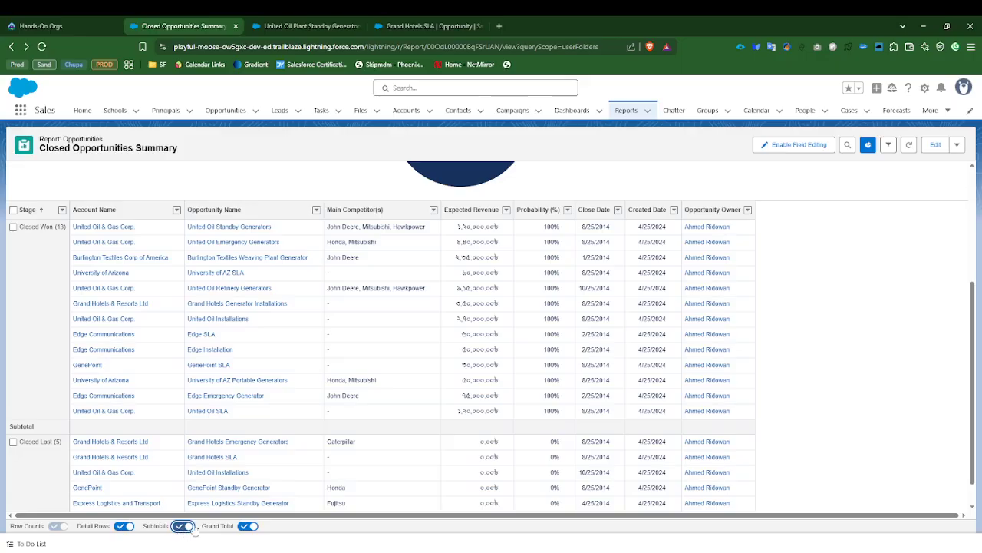
left_click(246, 526)
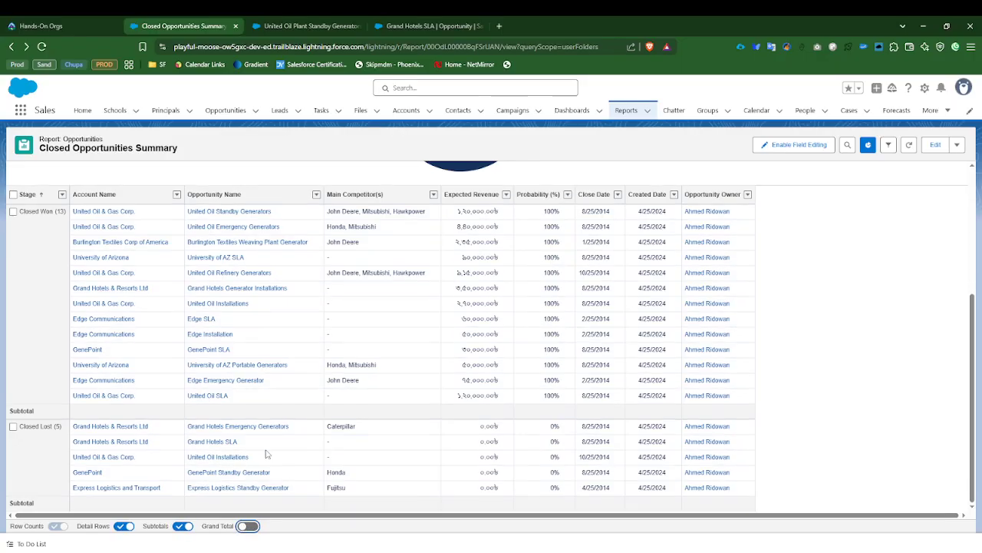
scroll(328, 324, "up", 3)
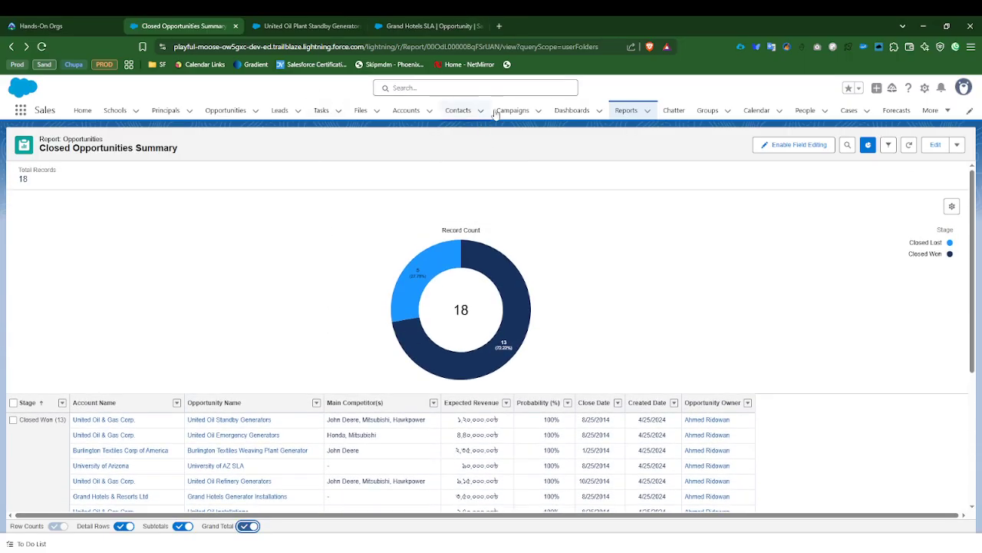
Step: Save a copy of the Closed Opportunities Summary report under the name Closed Opportunities Matrix
left_click(957, 144)
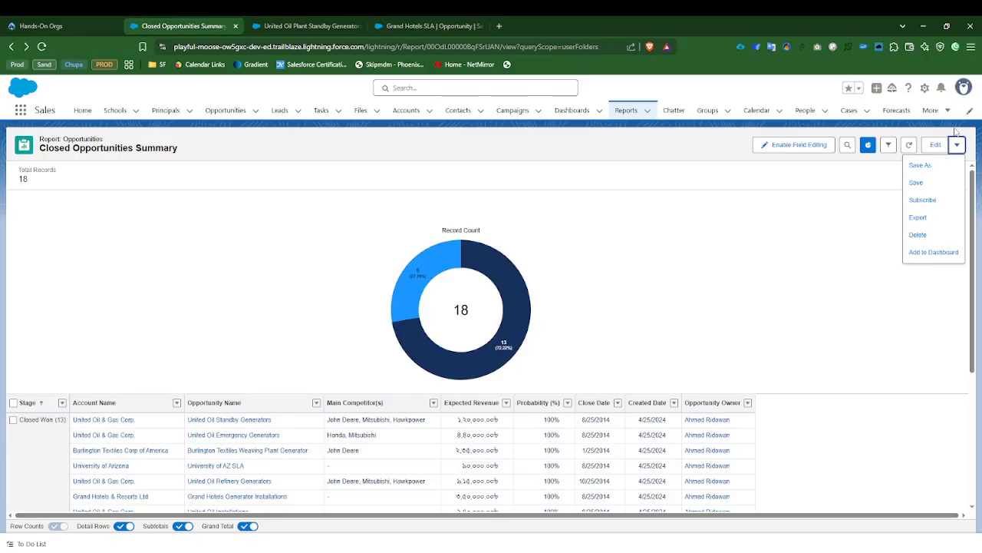
left_click(919, 166)
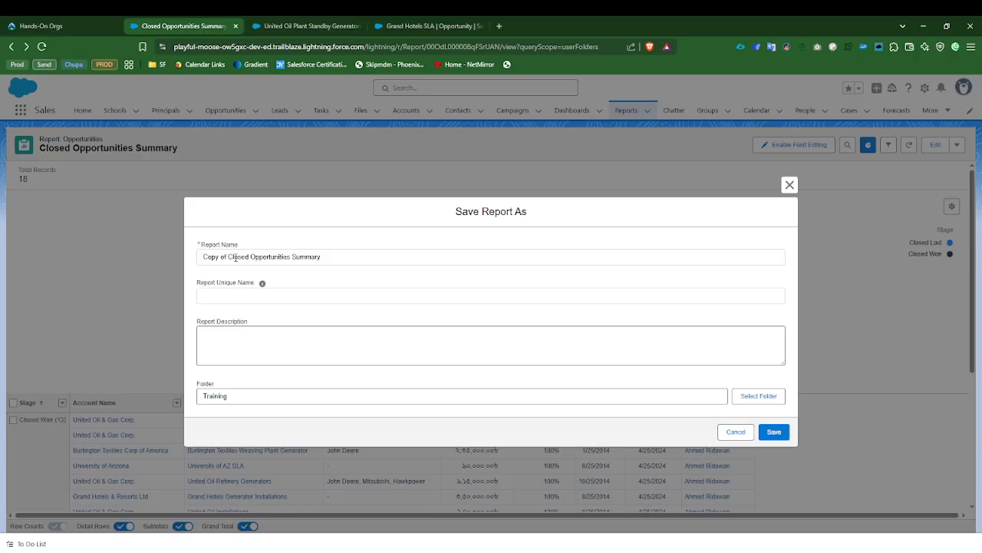
left_click_drag(229, 256, 201, 256)
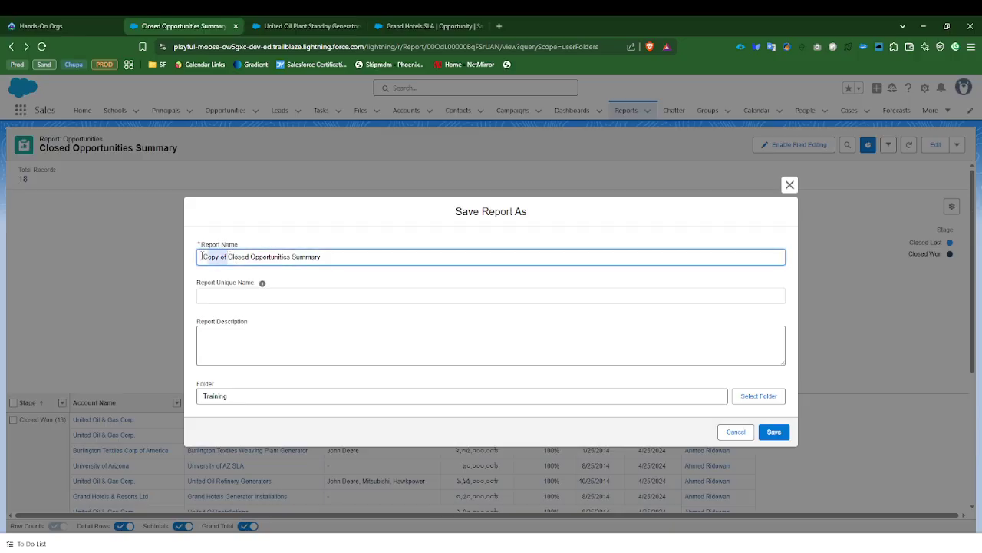
key("BackSpace")
key("Delete")
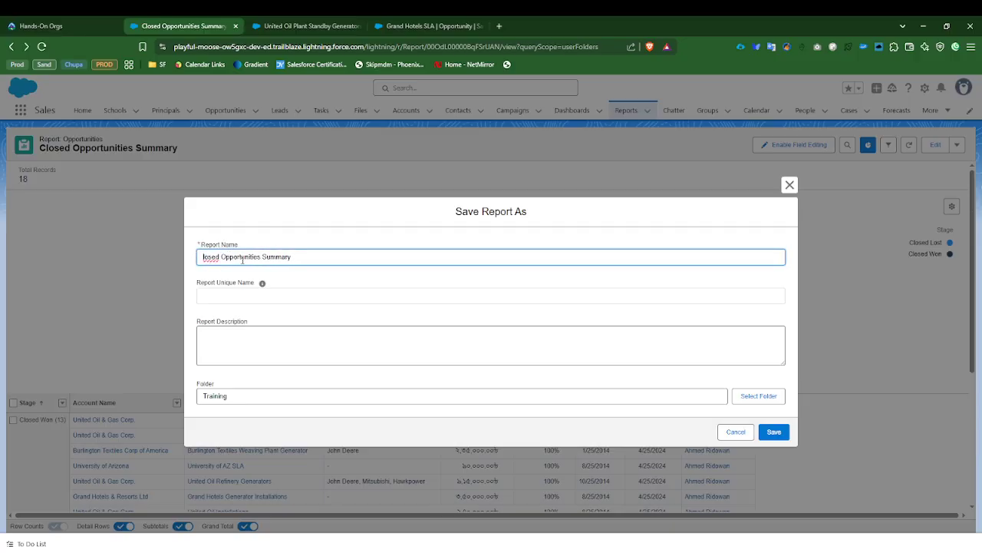
type("C")
double_click(281, 257)
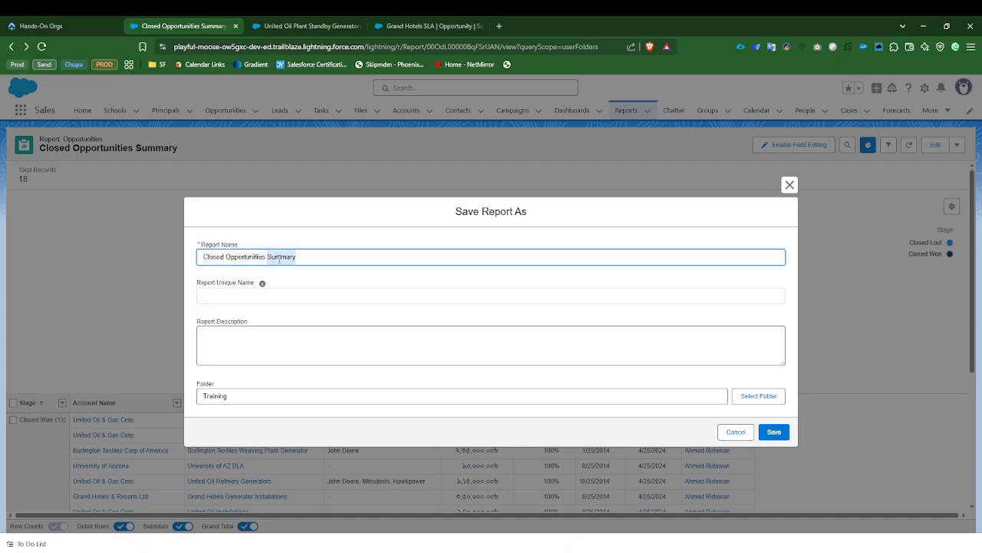
type("Matrix")
left_click(773, 432)
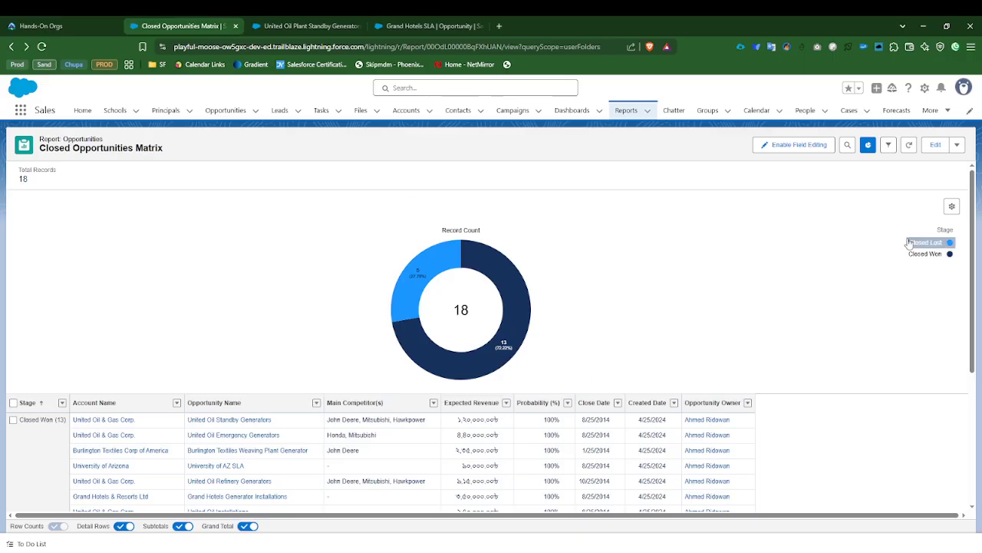
Step: Open the Closed Opportunities Matrix copy for editing
scroll(860, 307, "down", 3)
scroll(859, 307, "up", 5)
left_click(935, 144)
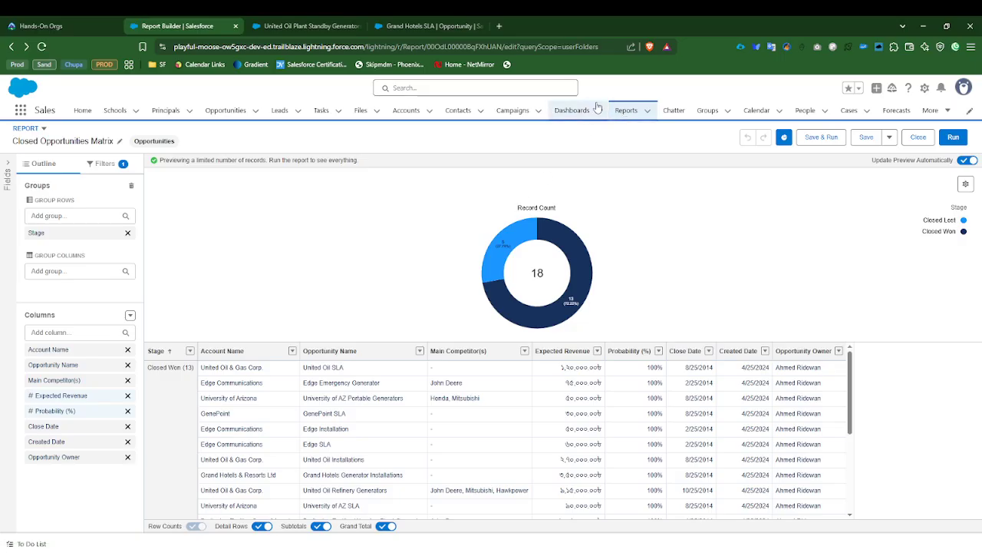
Step: Open the Closed Opportunities Summary report from the recent reports and show its additional actions, including Save As
left_click(625, 111)
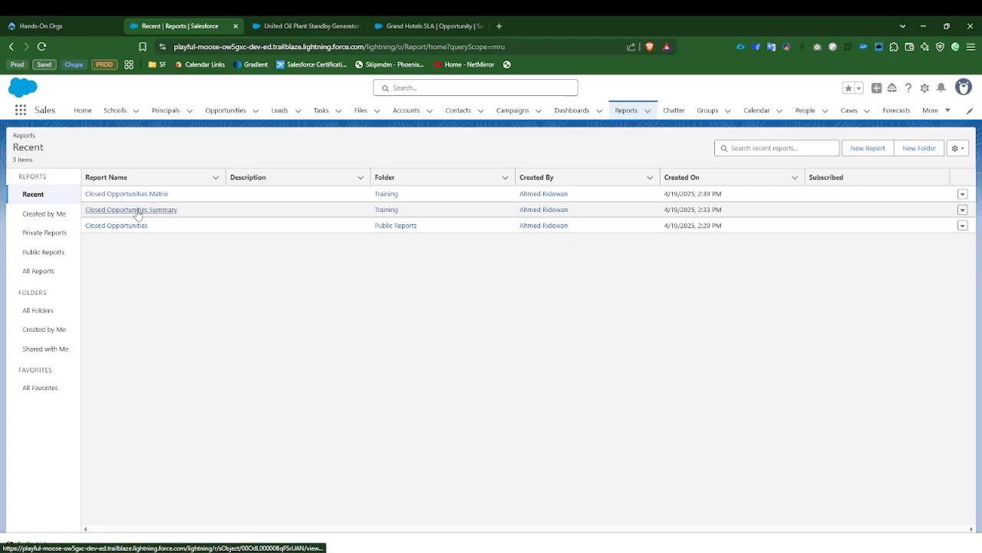
left_click(963, 209)
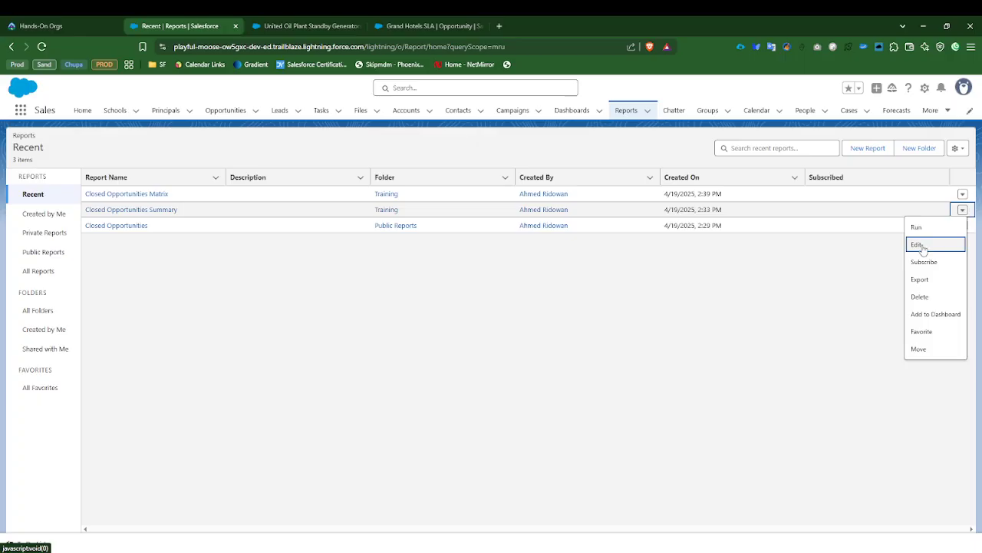
left_click(132, 210)
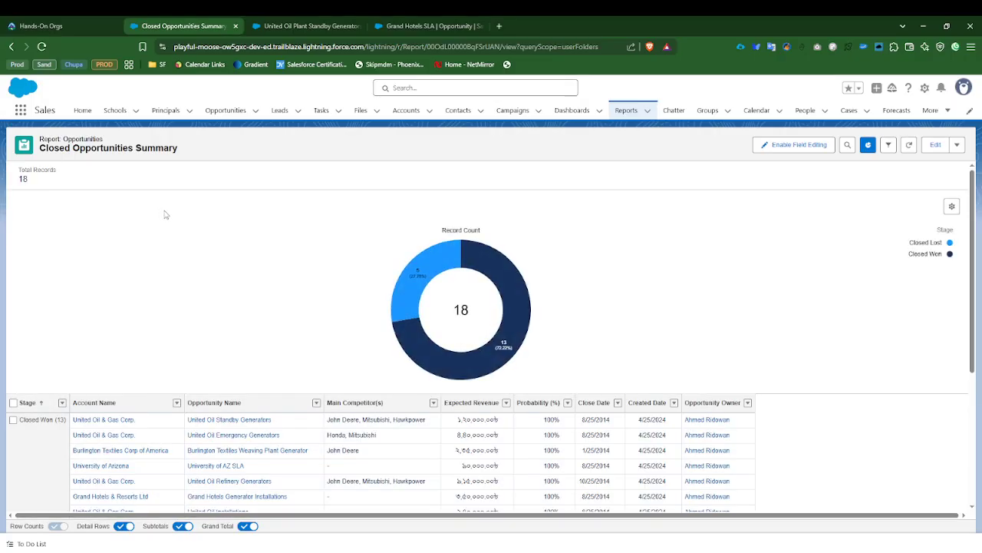
left_click(957, 145)
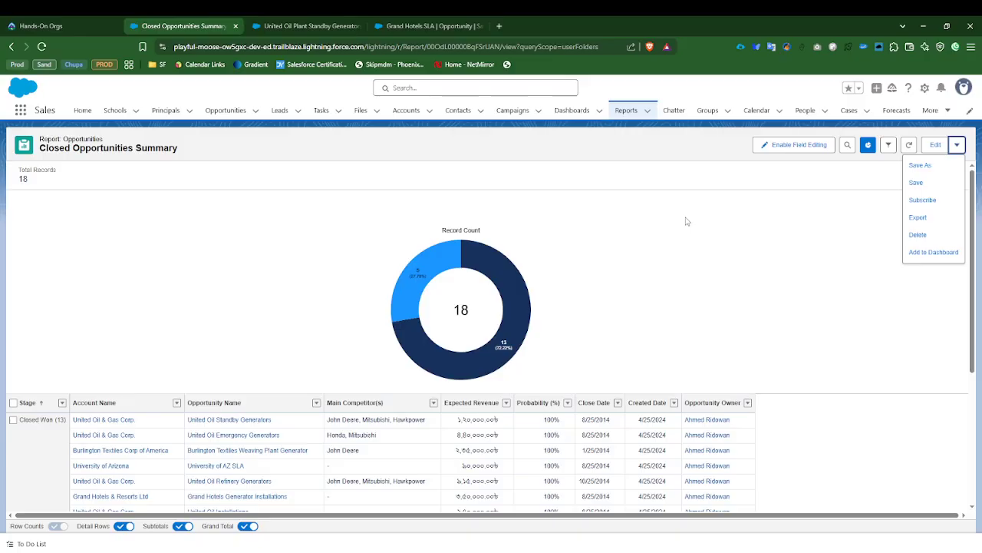
Step: Reopen the Closed Opportunities Matrix report from the recent reports and edit it in the report builder
left_click(624, 111)
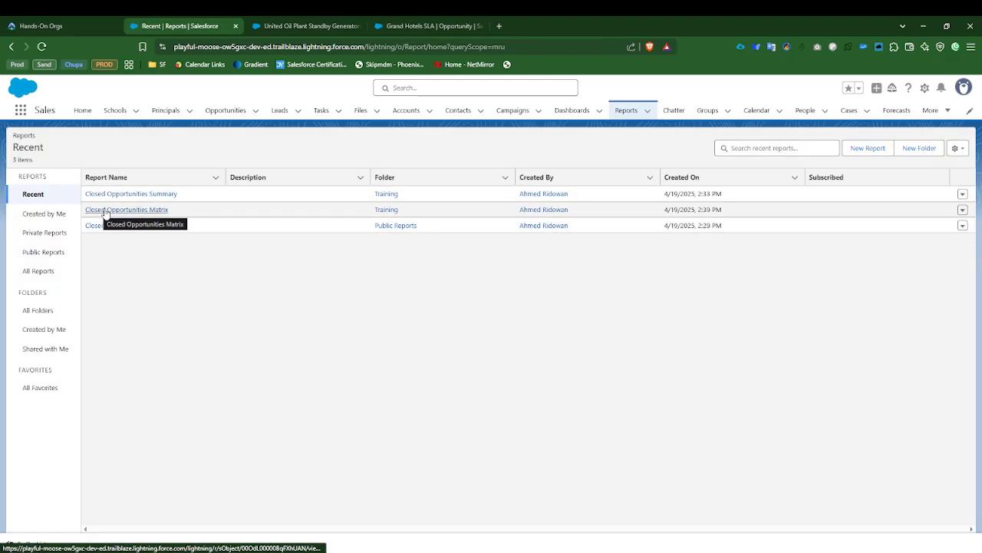
left_click(104, 210)
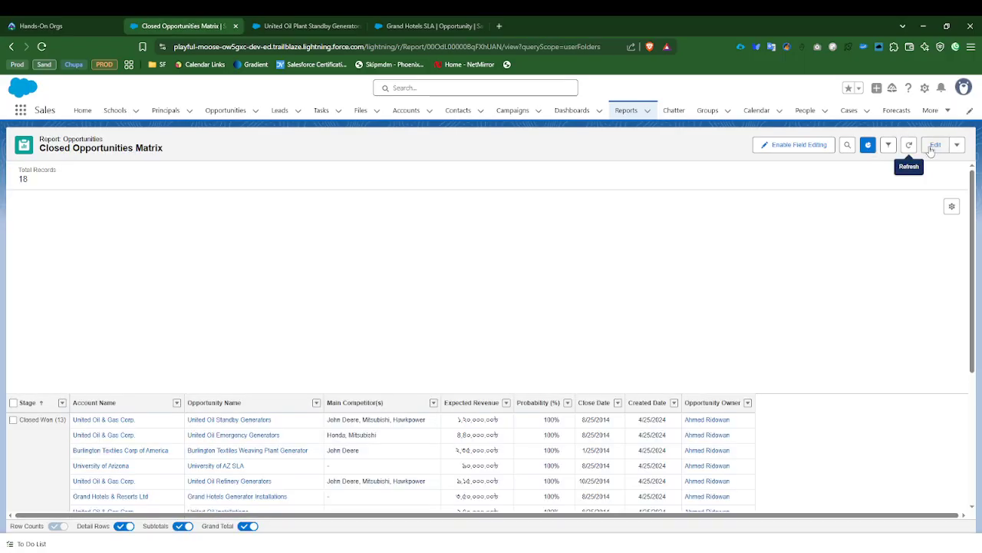
left_click(936, 145)
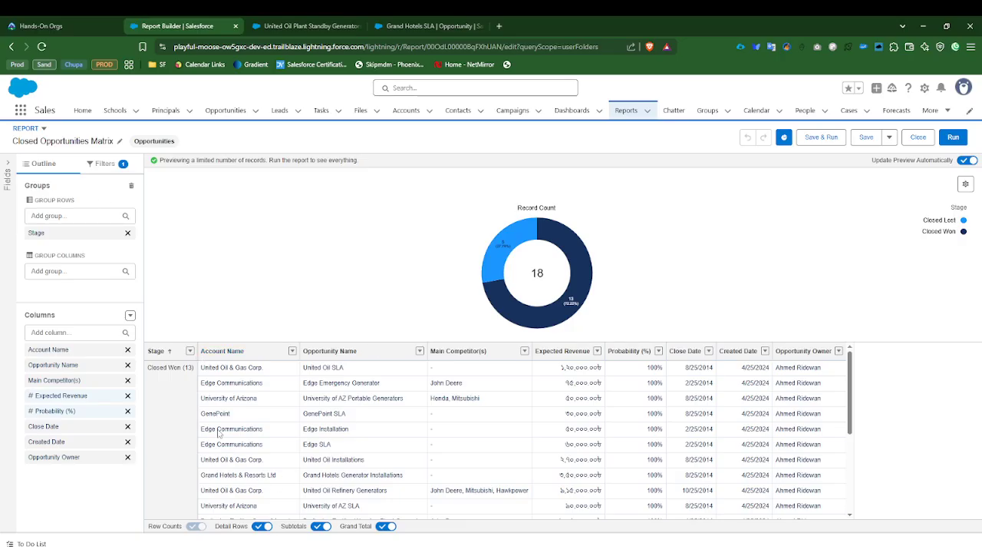
Step: Examine the preview rows grouped by Stage in the Closed Opportunities Matrix report
scroll(219, 433, "down", 5)
scroll(161, 469, "up", 5)
left_click(46, 216)
left_click(304, 223)
scroll(279, 450, "down", 5)
scroll(279, 450, "up", 5)
scroll(279, 450, "down", 5)
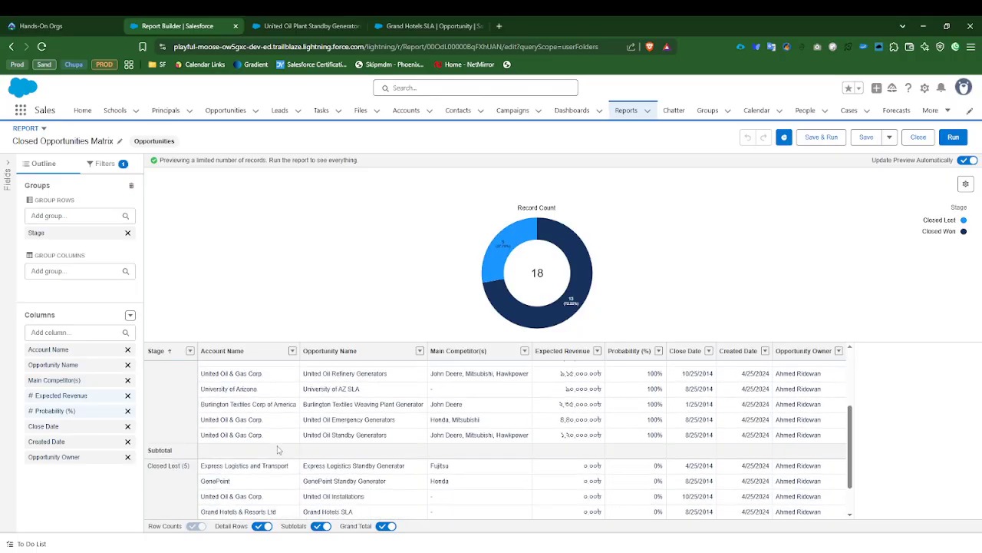
scroll(279, 449, "up", 5)
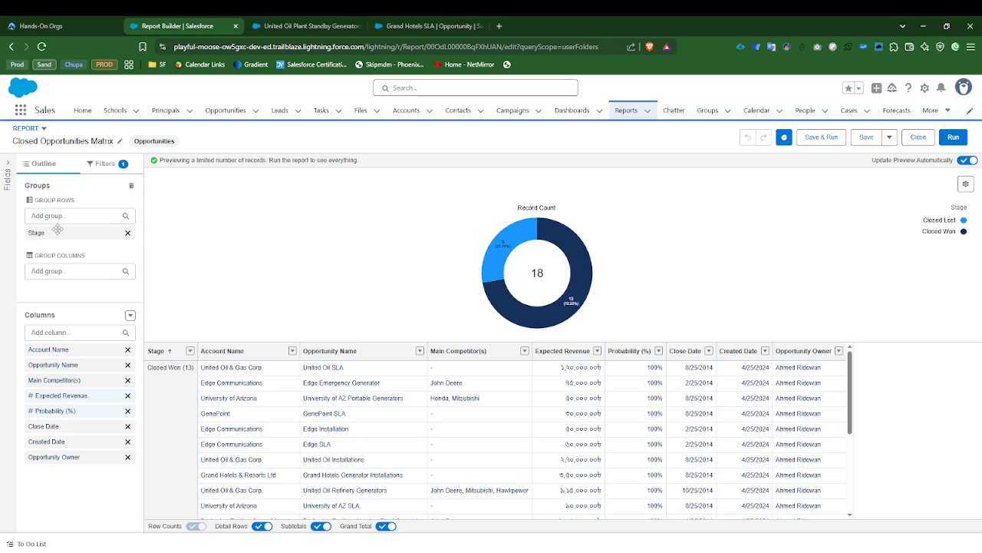
Step: Replace the Stage row grouping with Account Name in the Closed Opportunities Matrix report
left_click(128, 233)
left_click(61, 217)
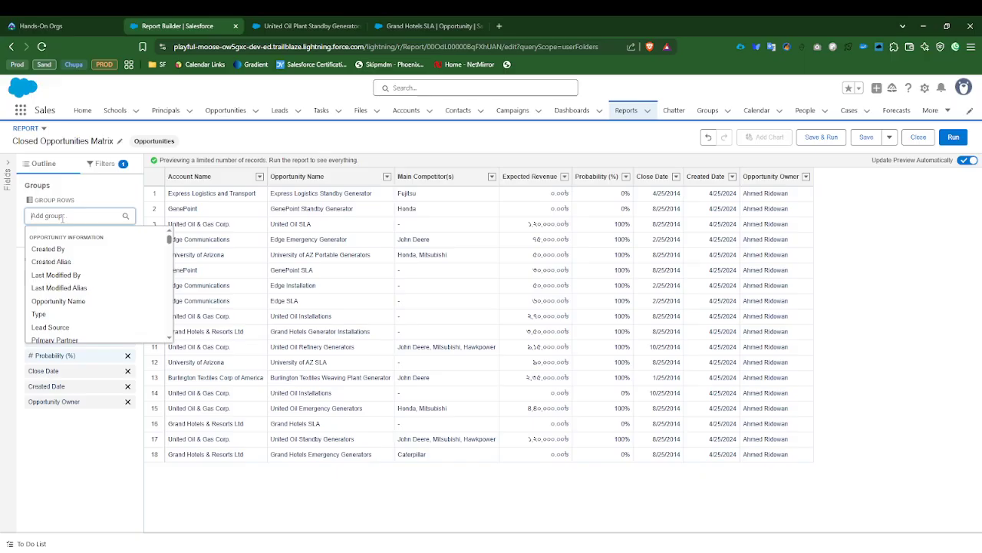
type("Acc")
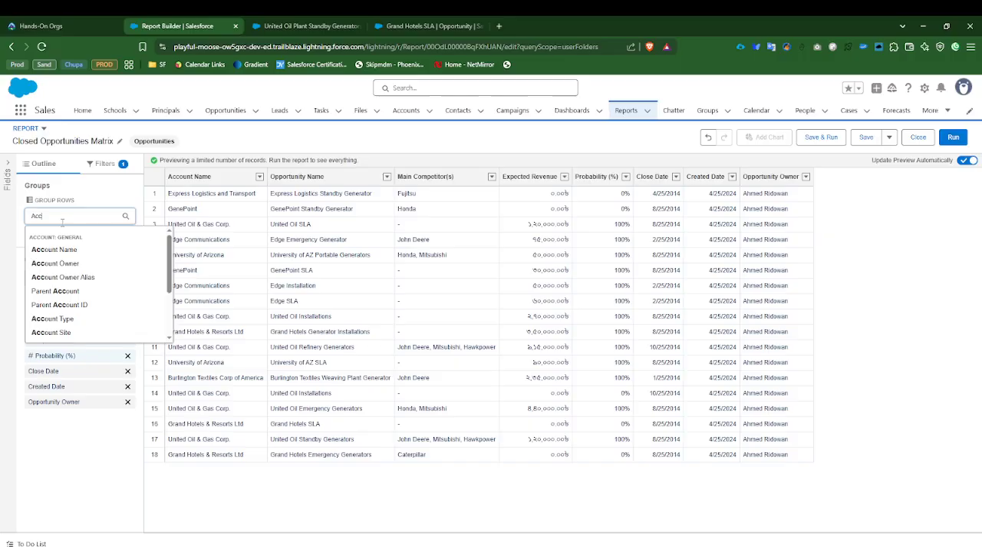
left_click(61, 249)
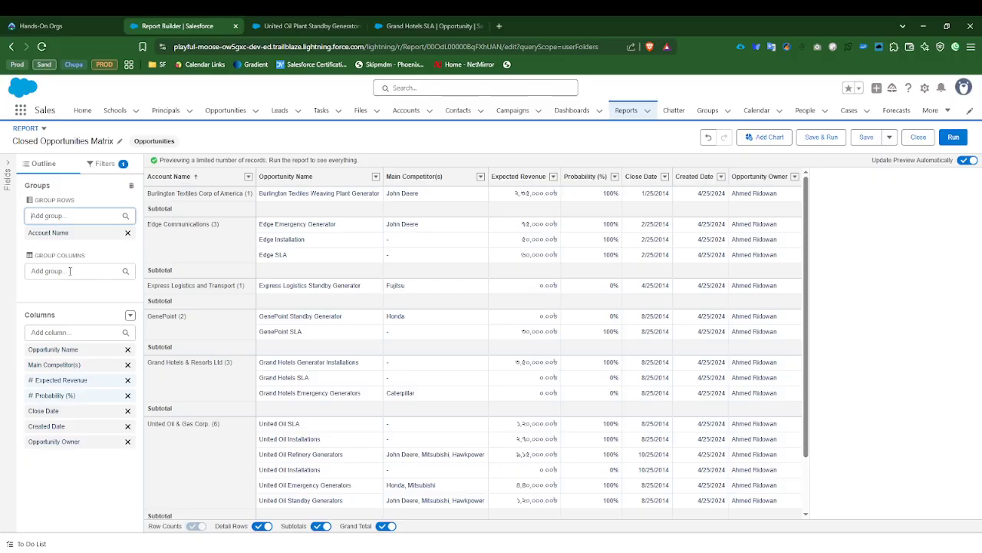
Step: Add Stage as the column grouping of the Closed Opportunities Matrix report, and save and run the report
left_click(69, 271)
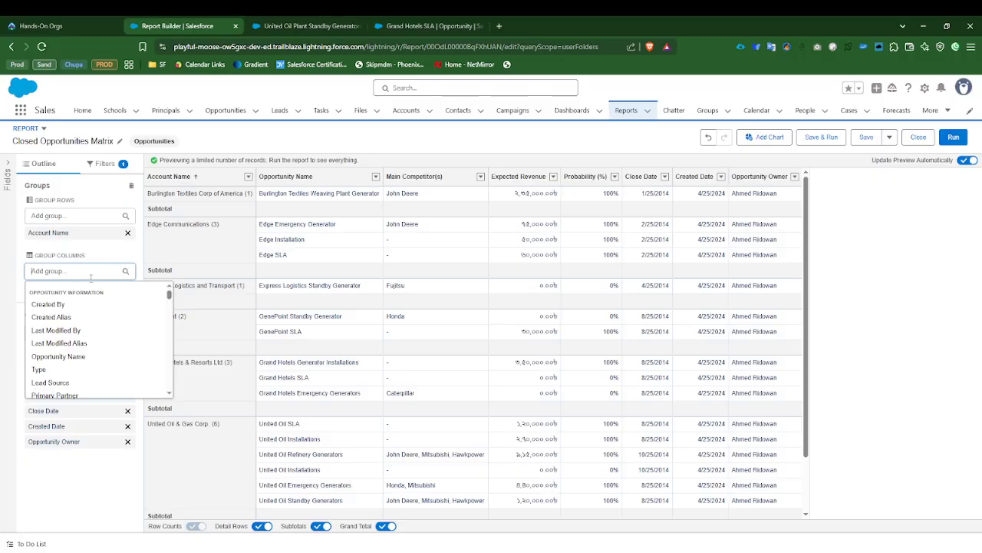
type("Sta")
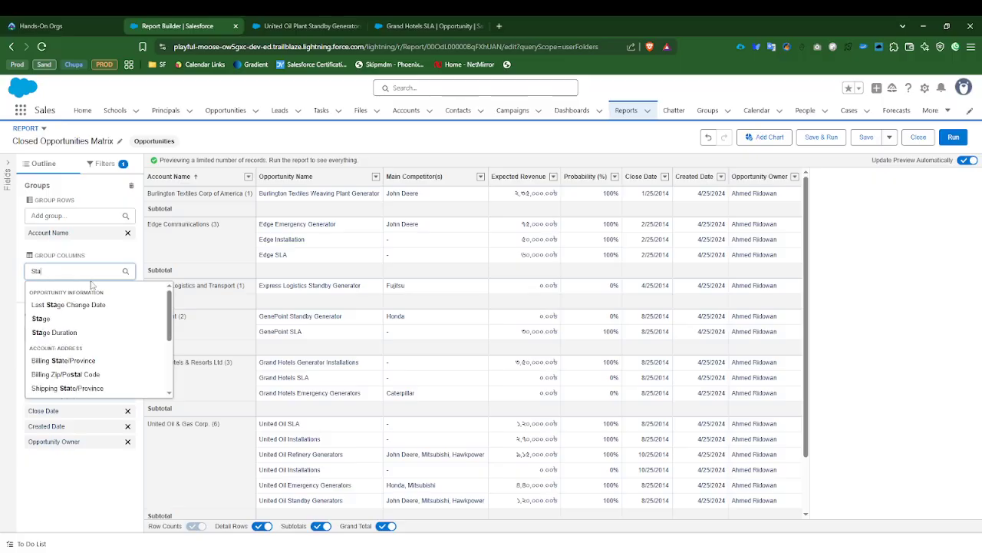
left_click(42, 319)
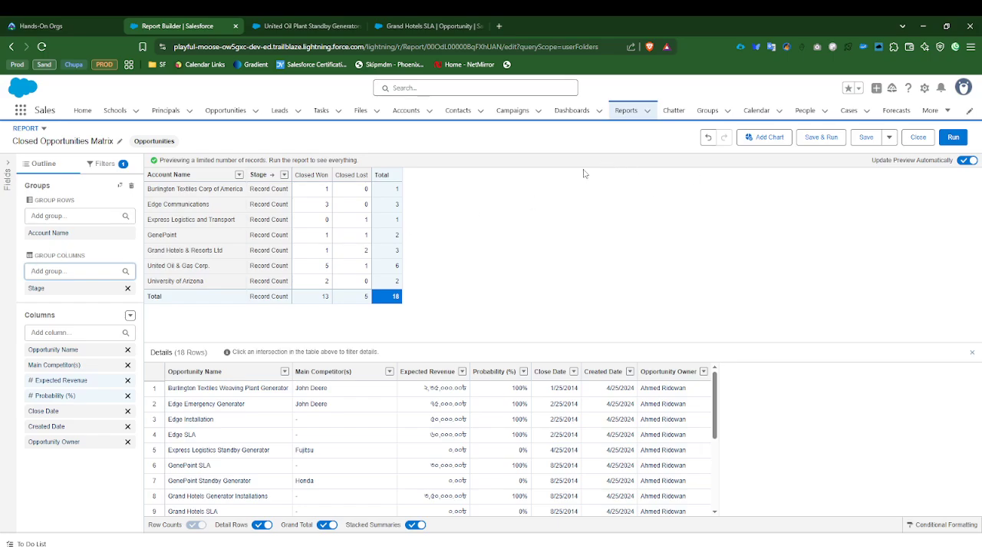
left_click(829, 140)
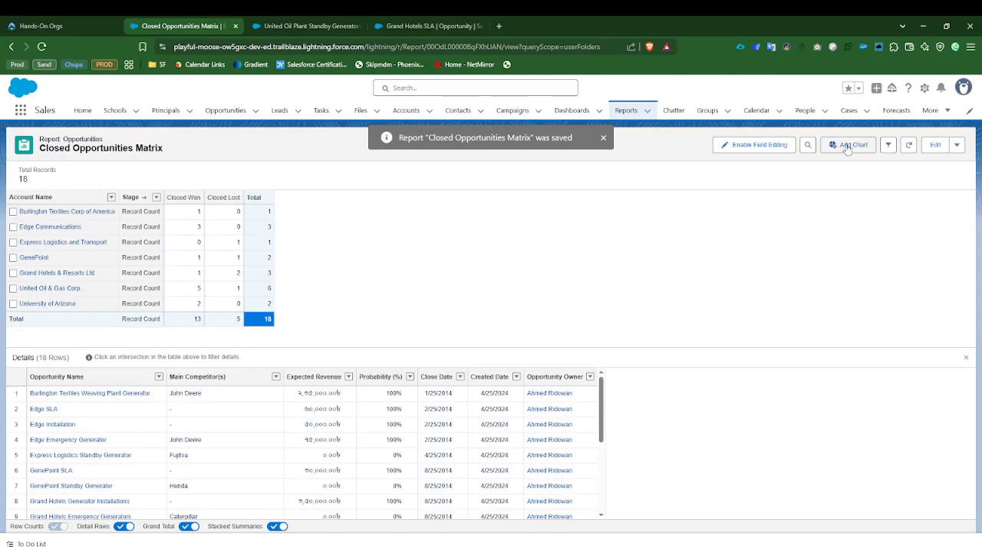
Step: Add a chart to the Closed Opportunities Matrix report, try the Donut and Column types, and settle on Stacked Bar
left_click(847, 147)
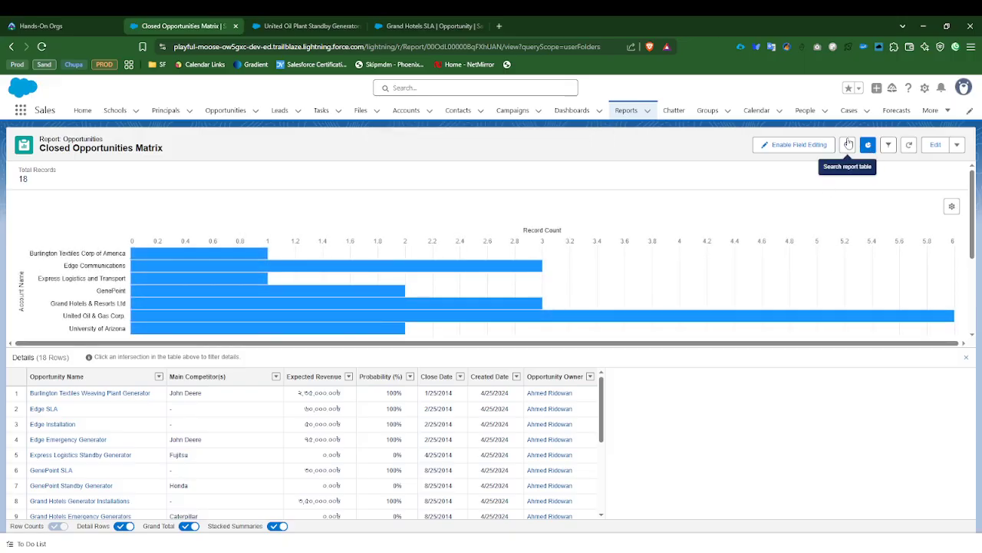
left_click(952, 205)
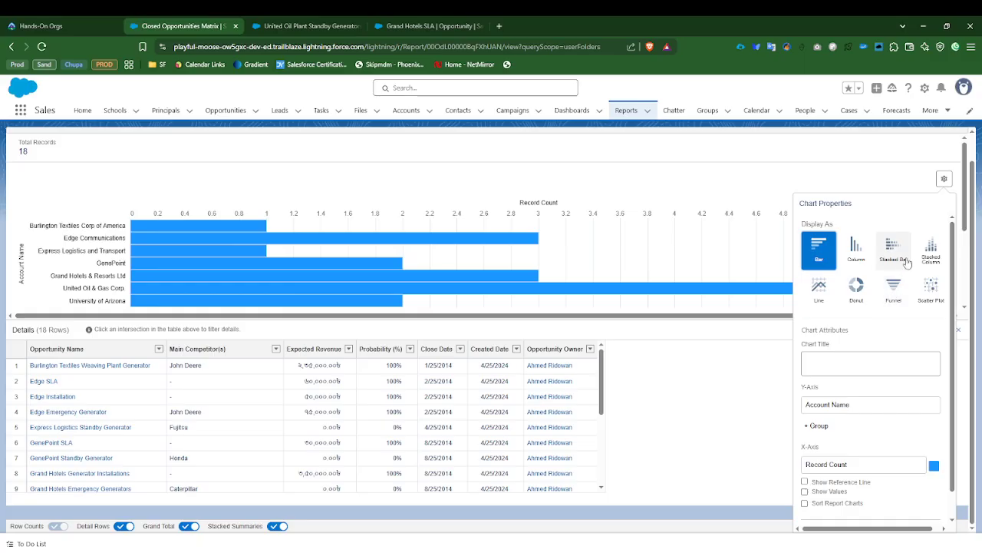
left_click(855, 293)
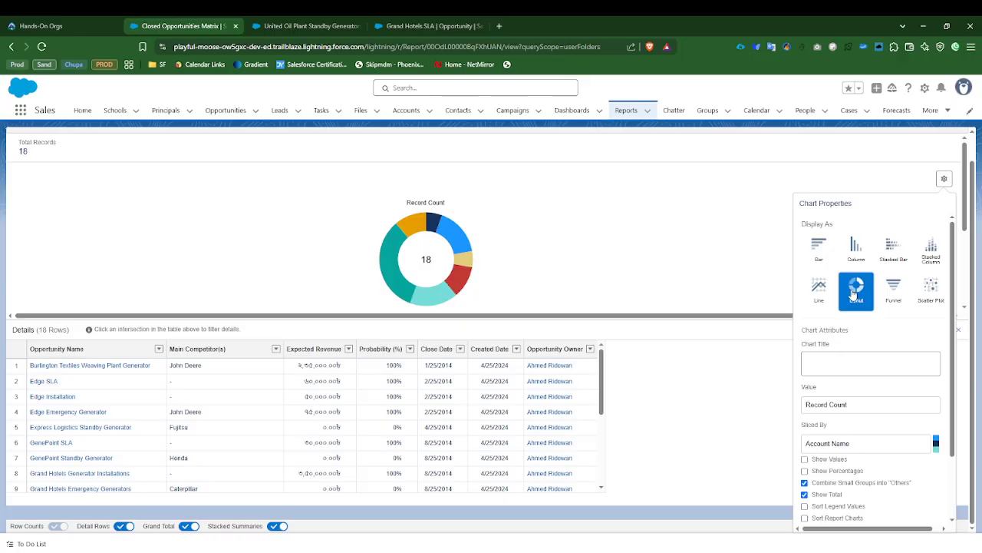
left_click(852, 259)
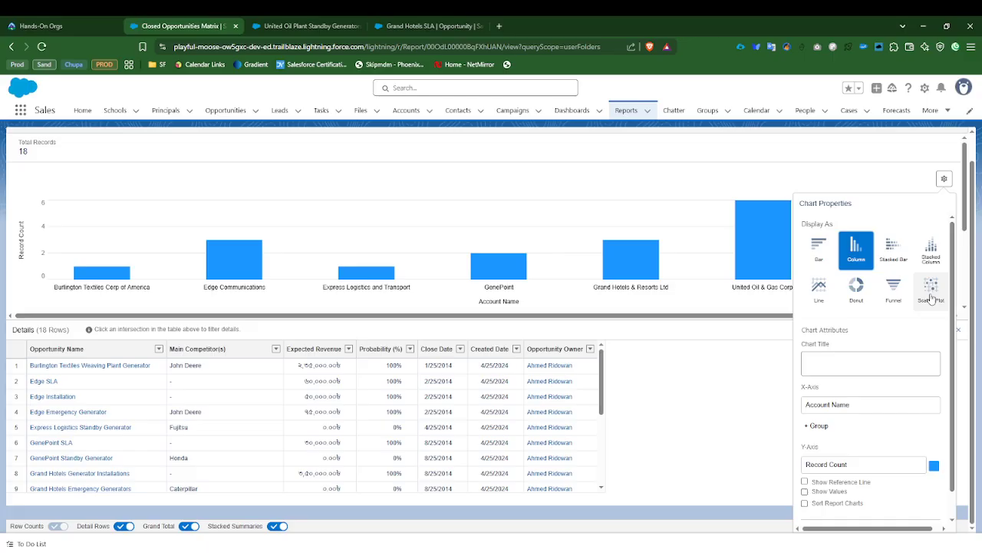
left_click(903, 251)
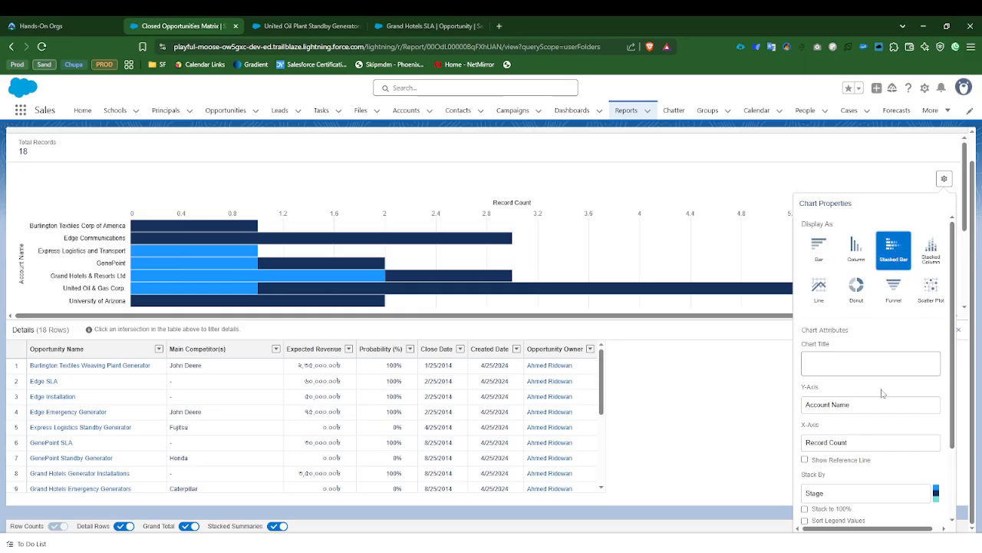
Step: Stack the chart's bars to 100% and turn on Sort Legend Values in the chart properties, leaving Sort Report Charts off
scroll(882, 394, "down", 2)
left_click(855, 349)
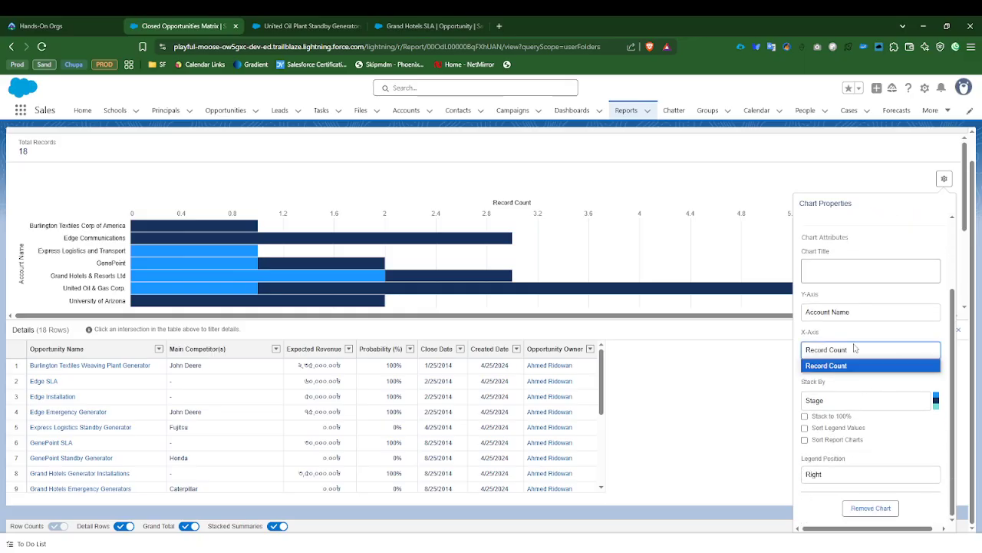
left_click(856, 349)
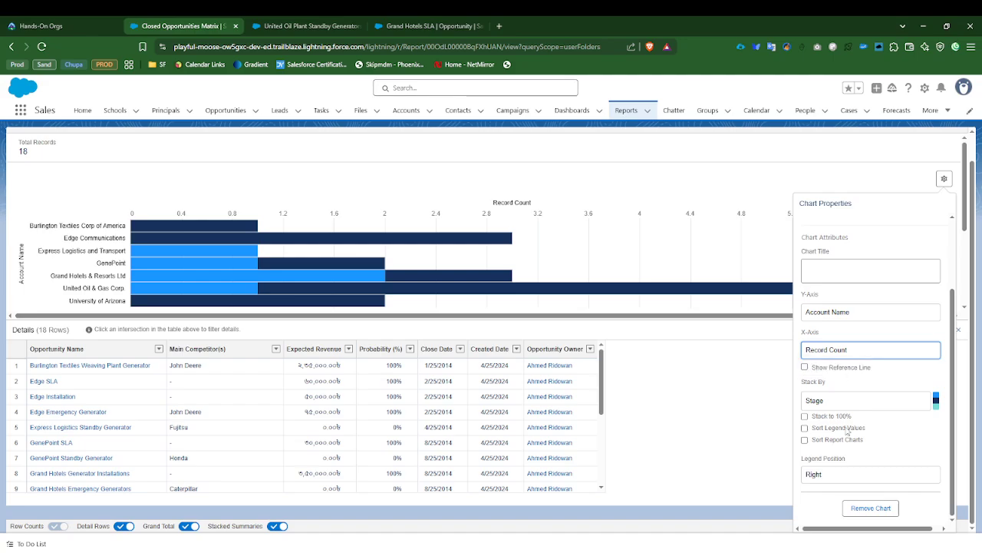
left_click(833, 416)
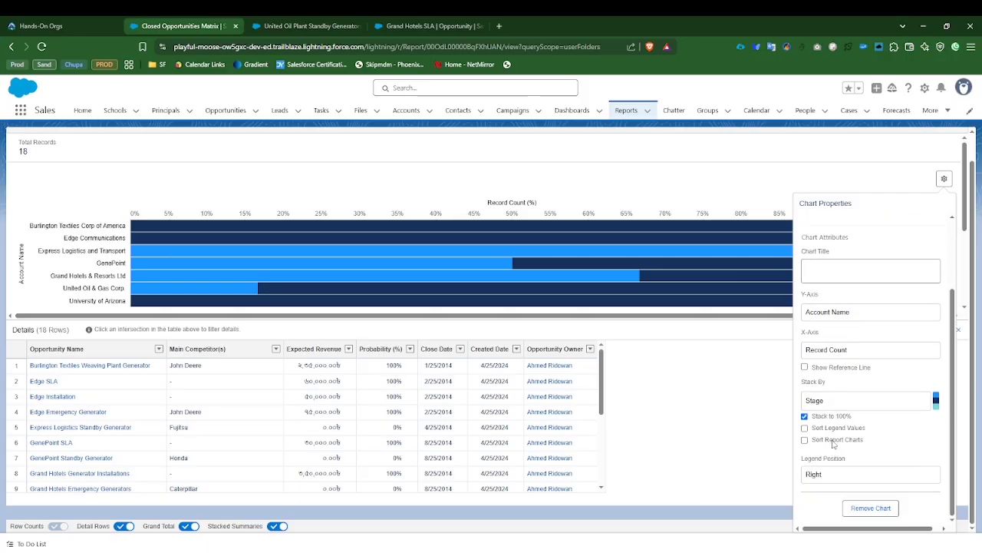
left_click(843, 430)
left_click(814, 441)
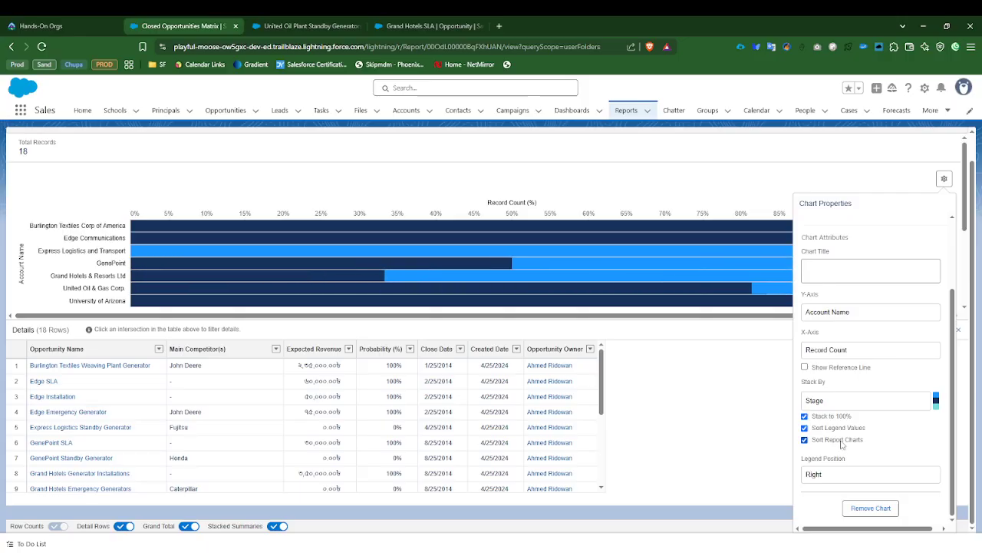
scroll(853, 439, "up", 2)
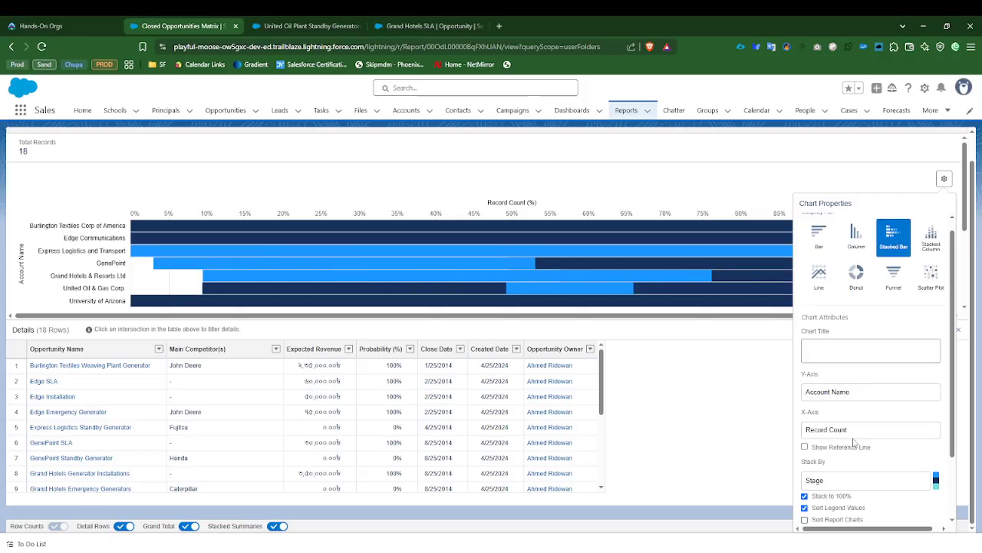
left_click(942, 184)
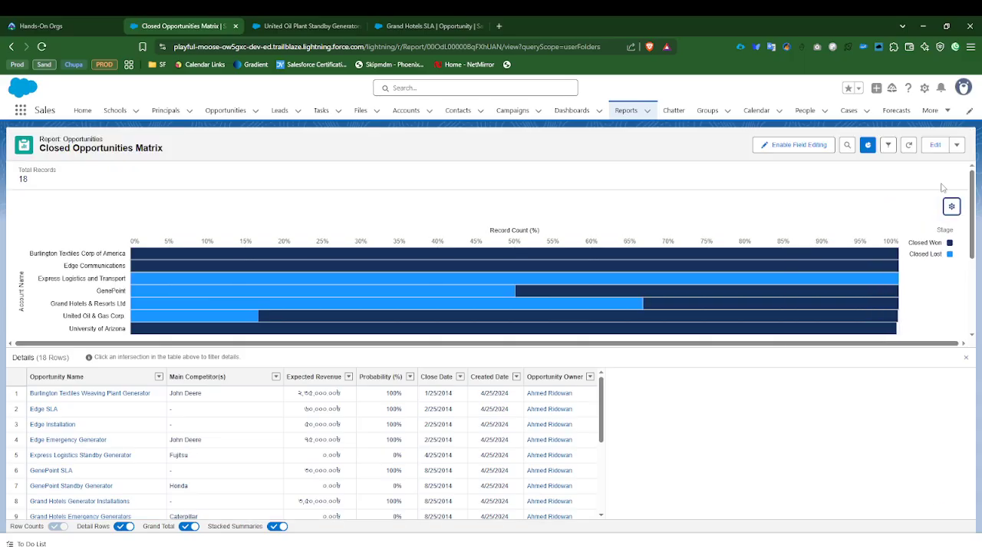
Step: Examine each account's Closed Won and Closed Lost shares in the stacked bar chart and the matrix table below it
scroll(312, 290, "down", 2)
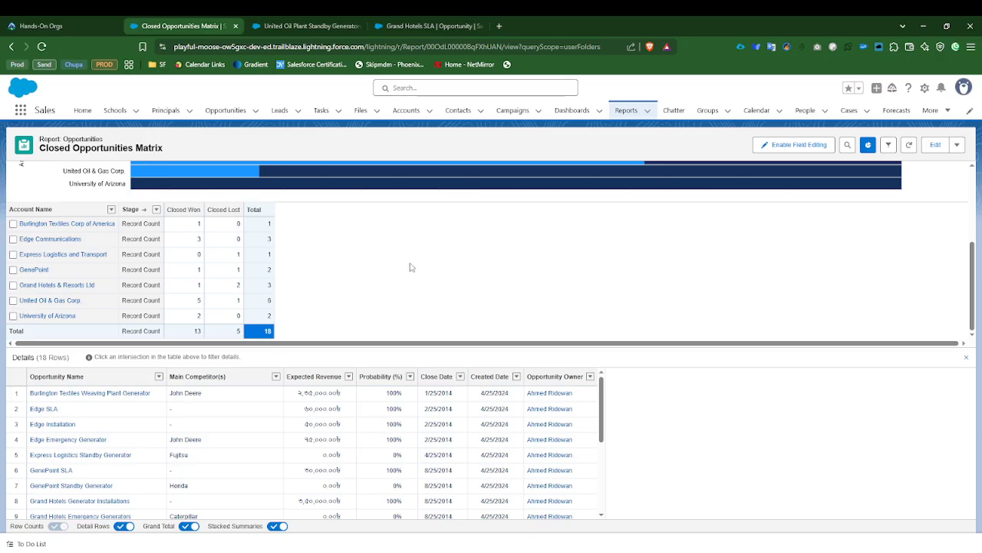
scroll(411, 267, "up", 2)
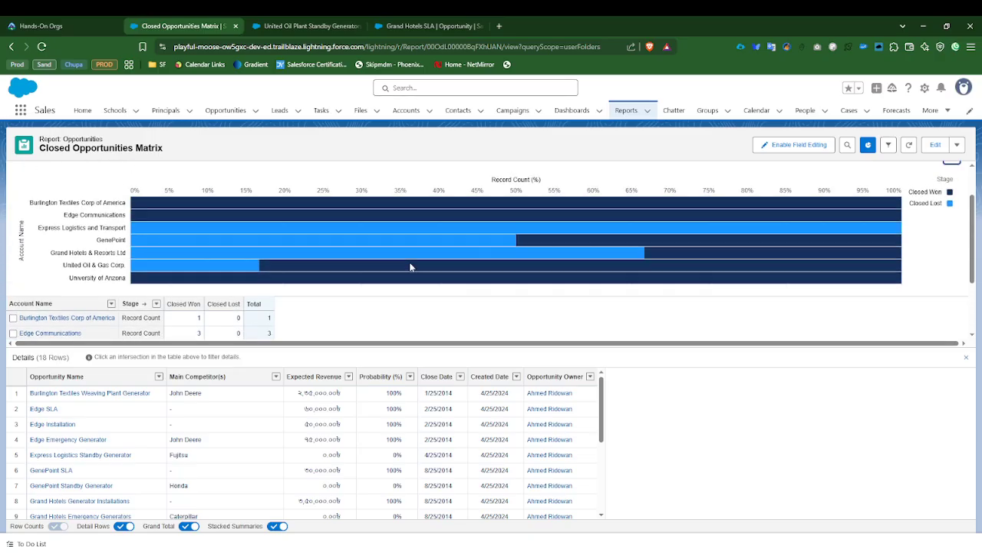
mouse_move(495, 251)
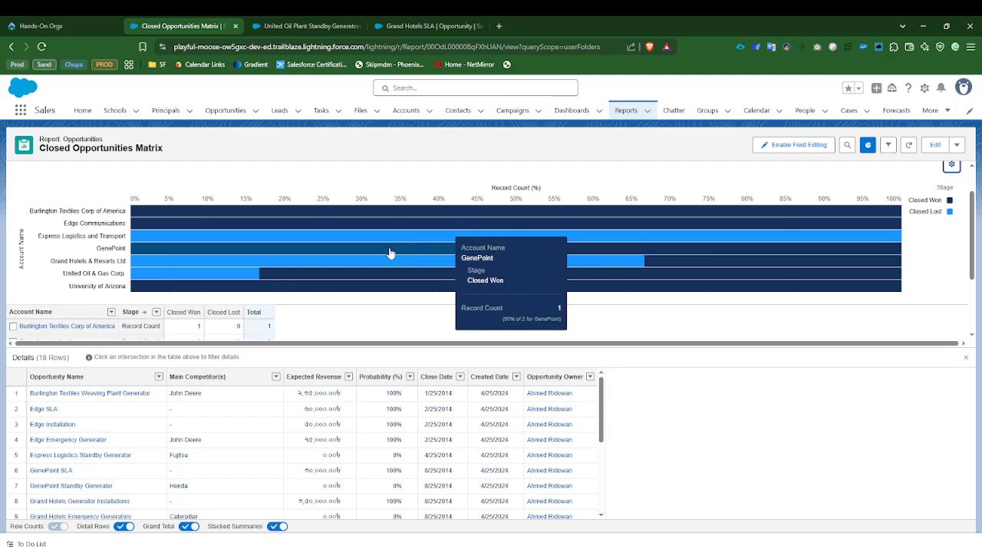
scroll(402, 332, "down", 1)
scroll(376, 319, "up", 2)
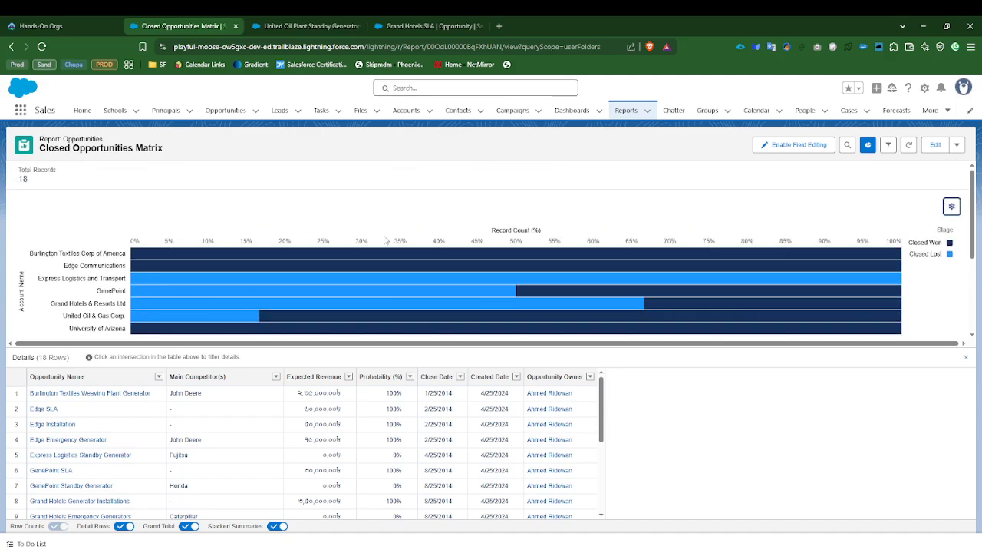
scroll(370, 281, "down", 1)
scroll(419, 328, "up", 1)
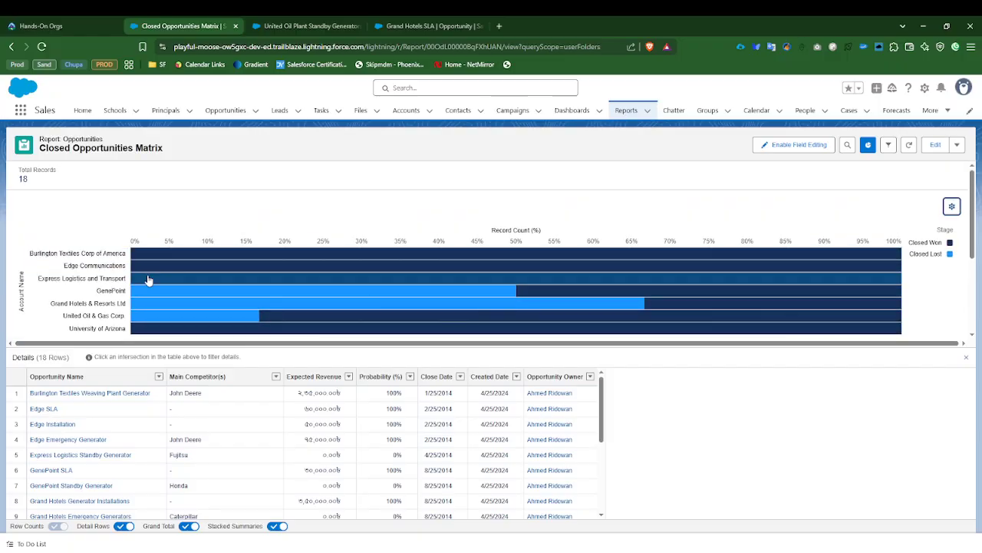
mouse_move(254, 272)
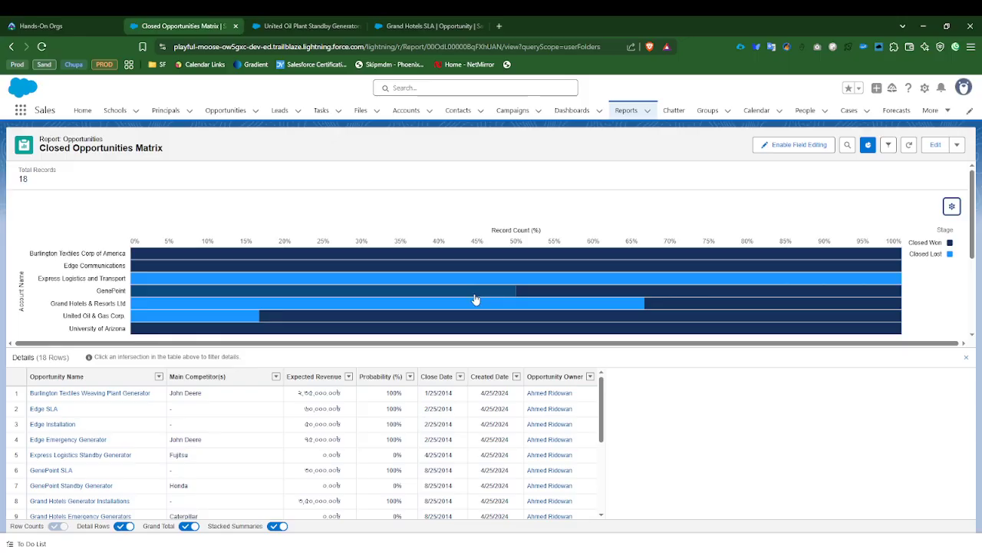
mouse_move(471, 298)
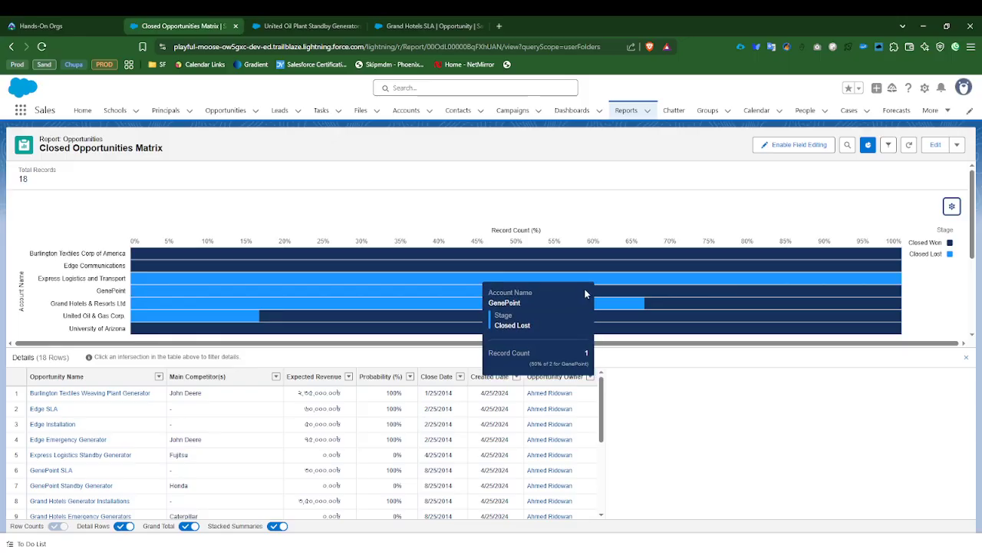
scroll(220, 279, "down", 1)
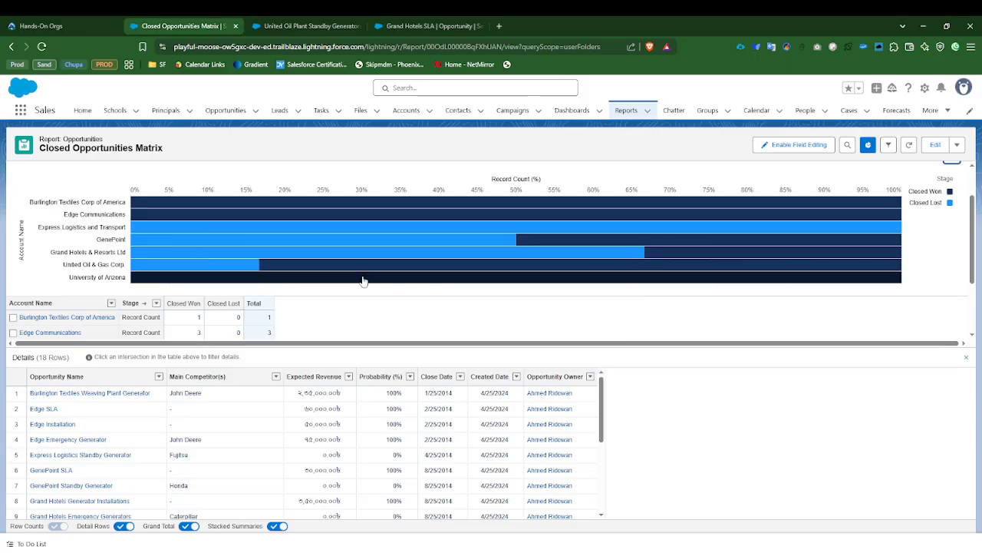
mouse_move(363, 276)
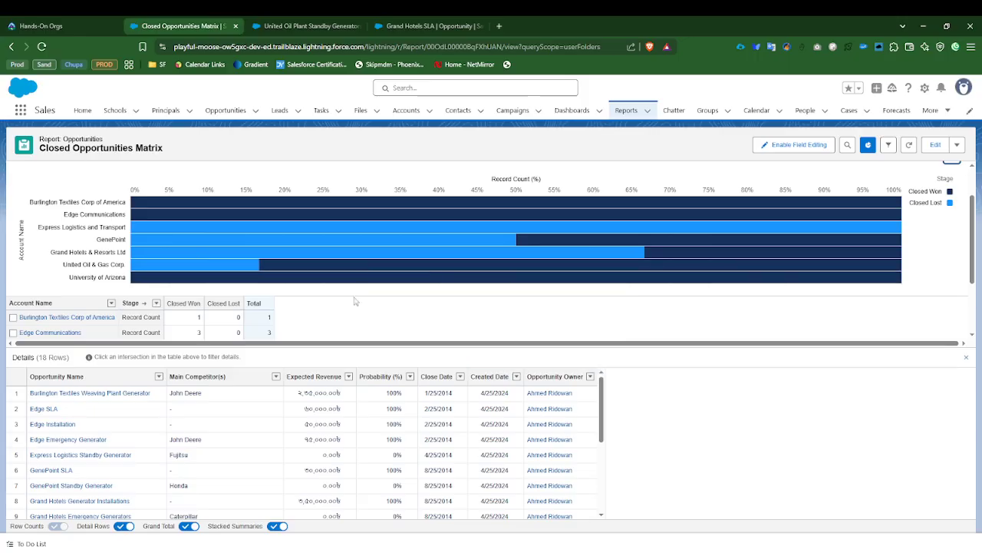
Step: Compare the matrix table's Stage totals with the chart bars and the opportunity names in the detail rows
scroll(353, 299, "down", 2)
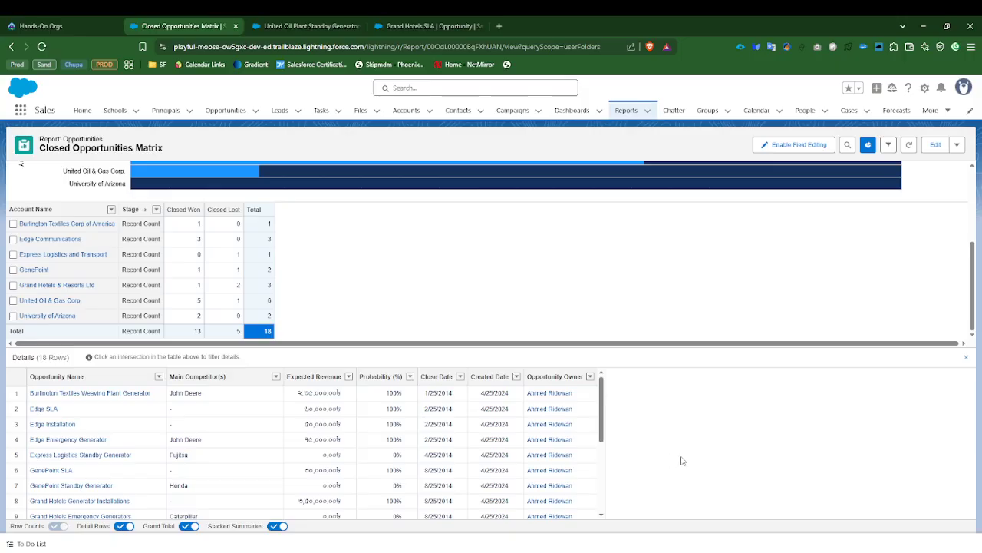
scroll(615, 239, "up", 3)
mouse_move(636, 306)
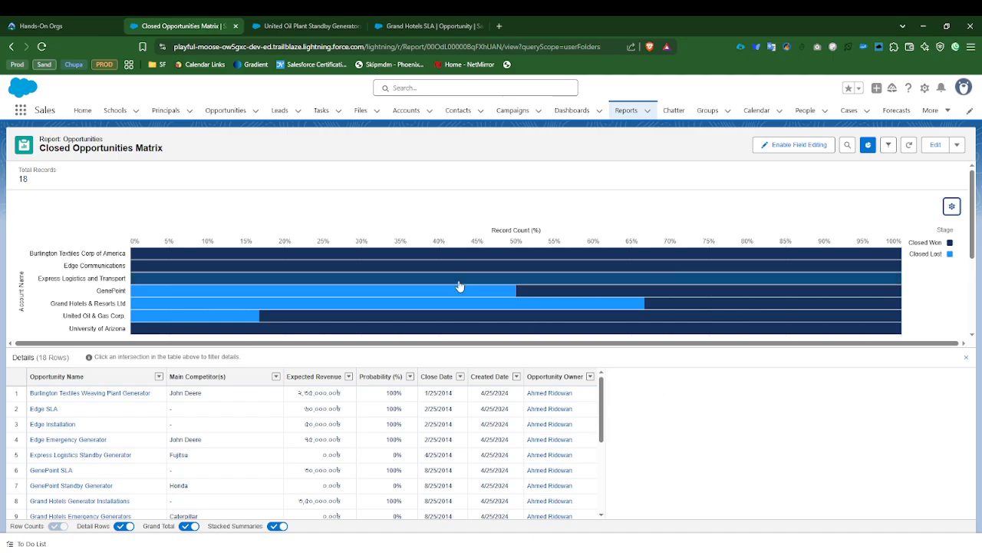
scroll(458, 290, "down", 4)
scroll(463, 301, "up", 4)
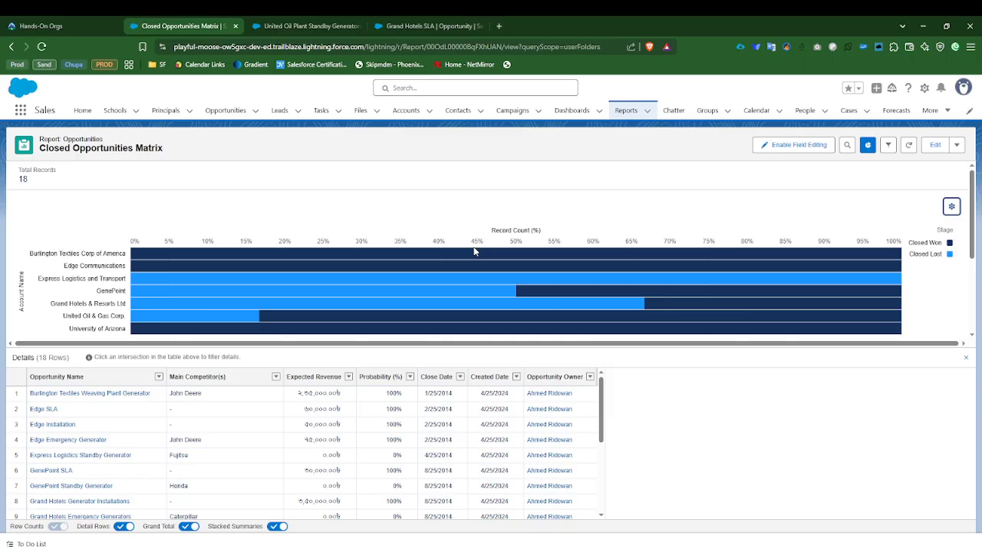
mouse_move(474, 256)
mouse_move(284, 281)
left_click(160, 394)
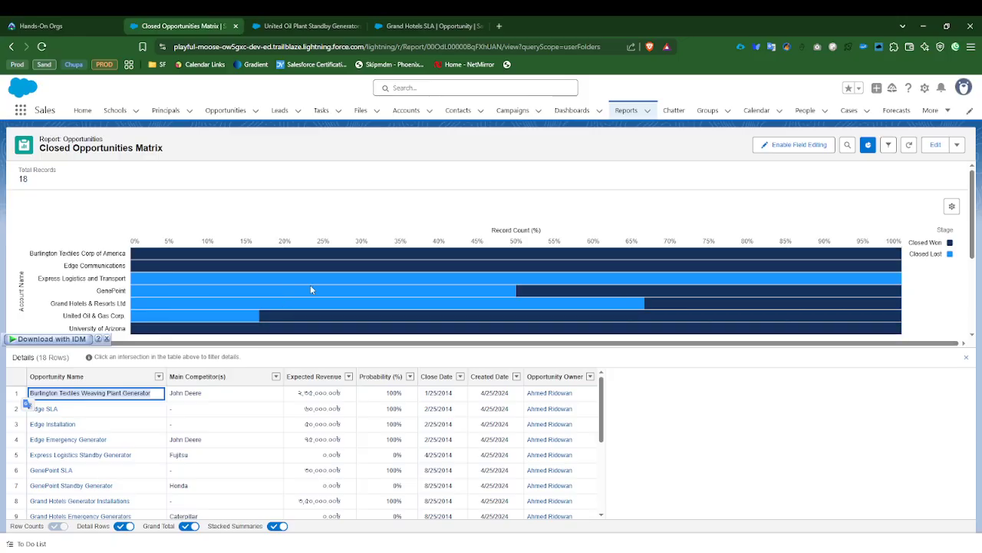
mouse_move(332, 324)
left_click(159, 395)
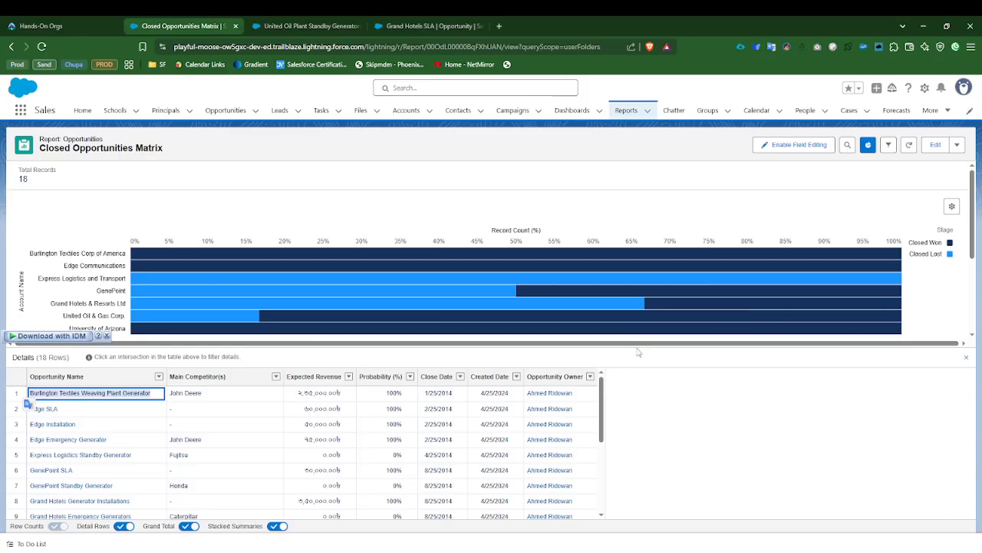
Step: Open the Closed Opportunities Summary report from the recent reports in the report builder and show its full list of available fields
left_click(935, 145)
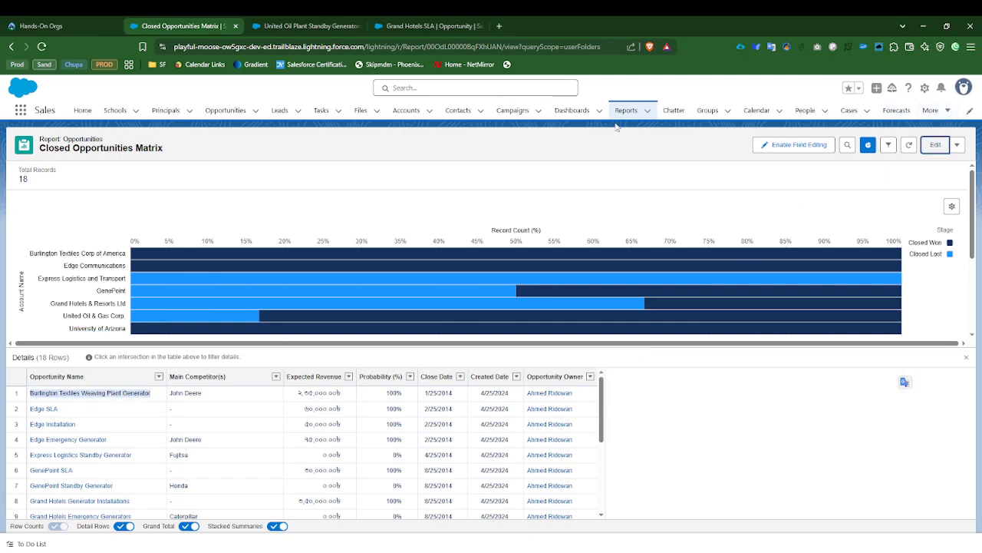
left_click(627, 112)
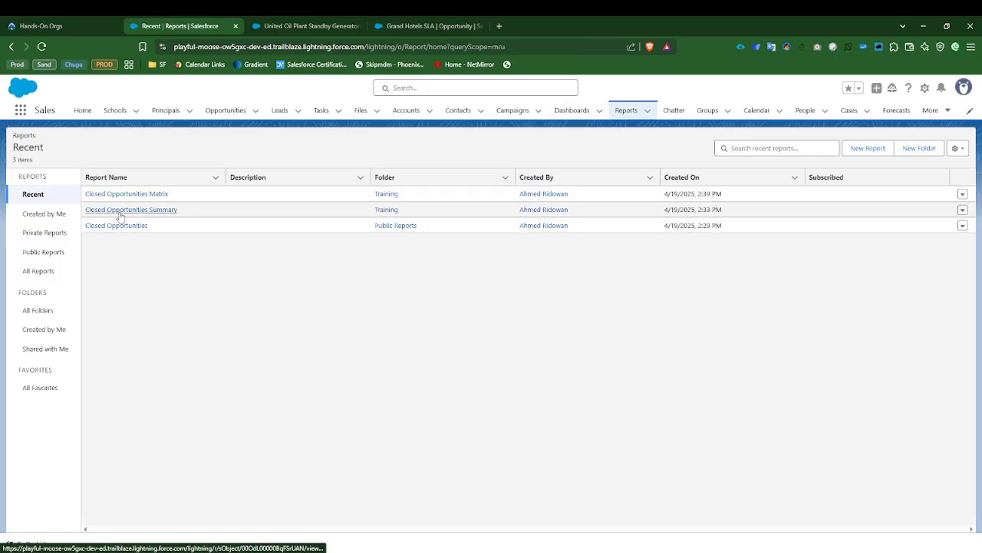
left_click(120, 215)
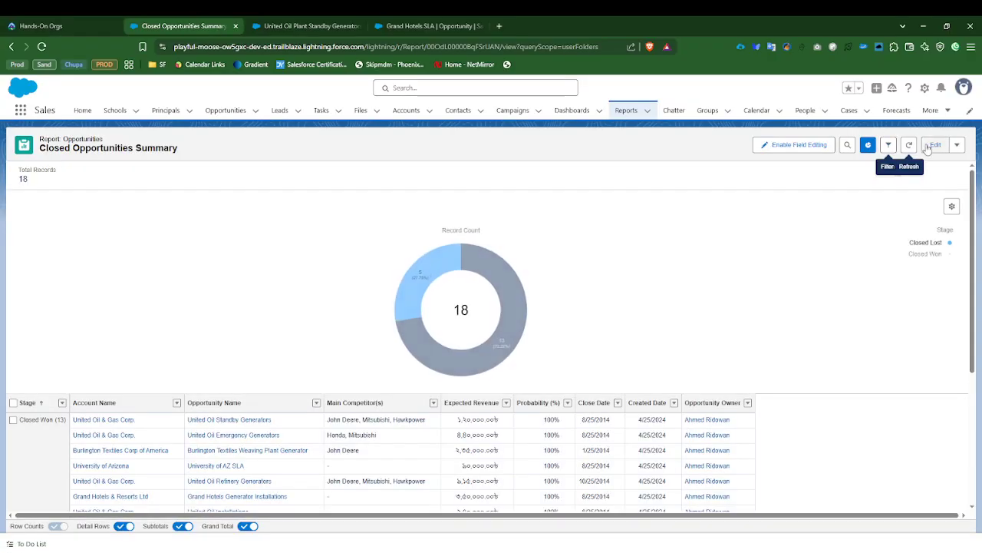
left_click(933, 145)
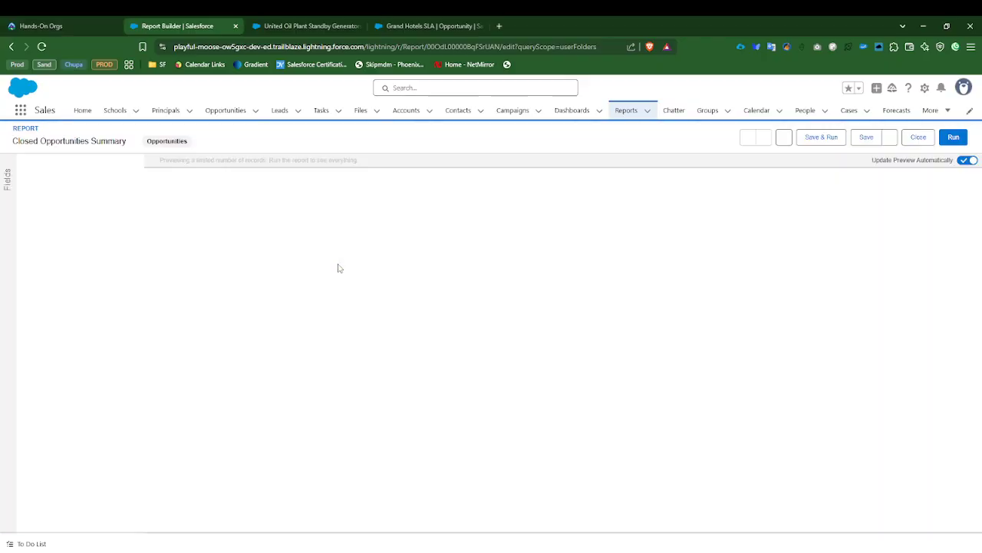
left_click(8, 163)
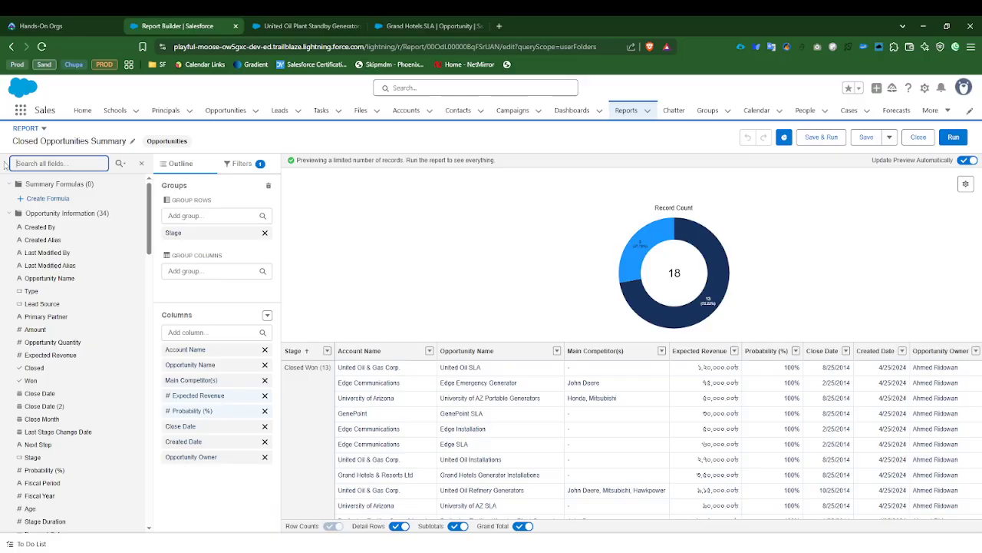
Step: Collapse the Opportunity Information field category and browse the fields of the remaining categories, hiding and reshowing the field list
left_click(9, 213)
scroll(81, 430, "down", 4)
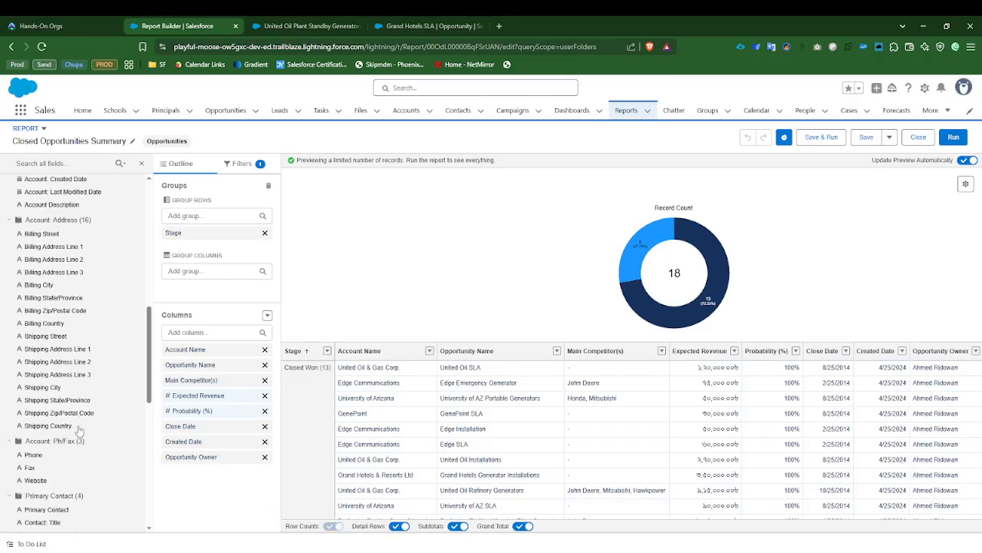
scroll(132, 434, "down", 2)
scroll(131, 434, "up", 6)
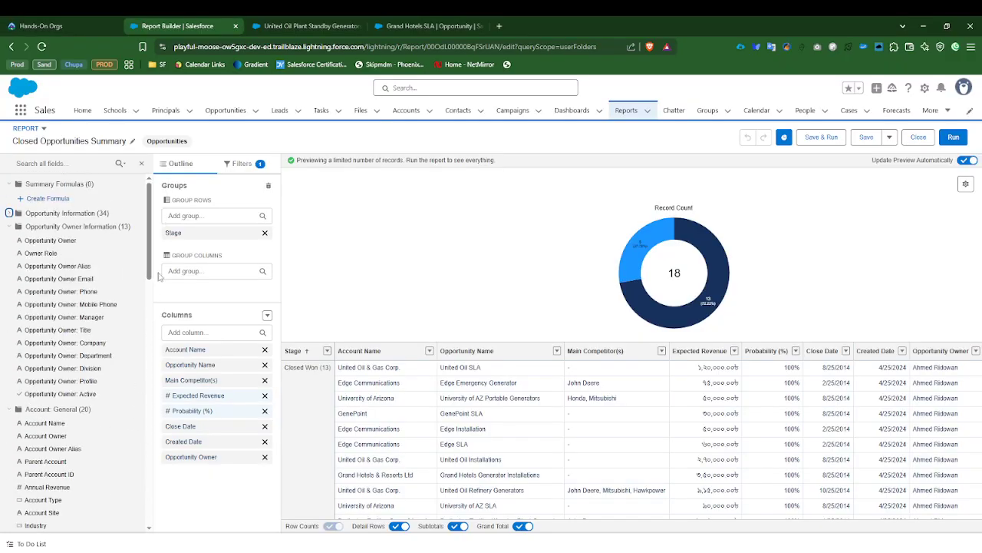
left_click(141, 164)
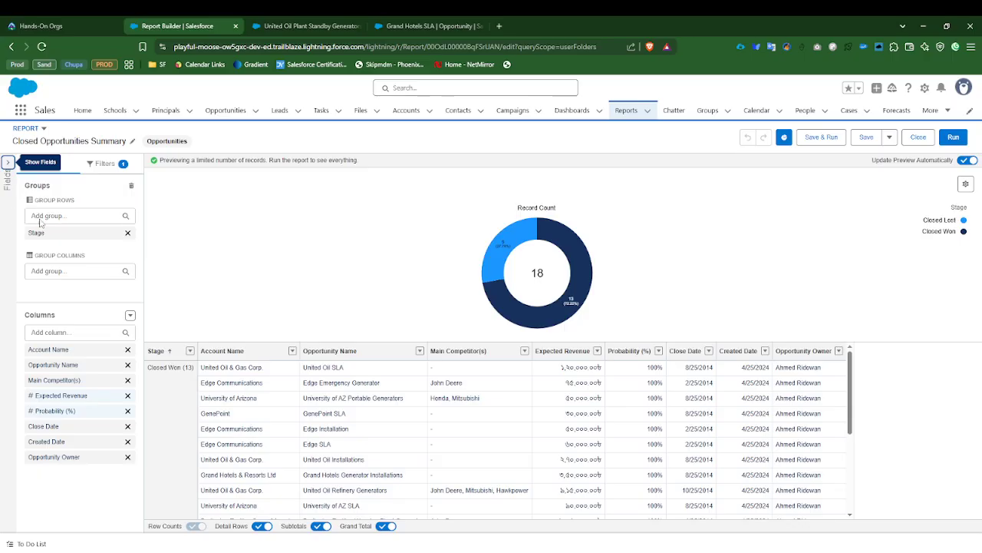
left_click(7, 164)
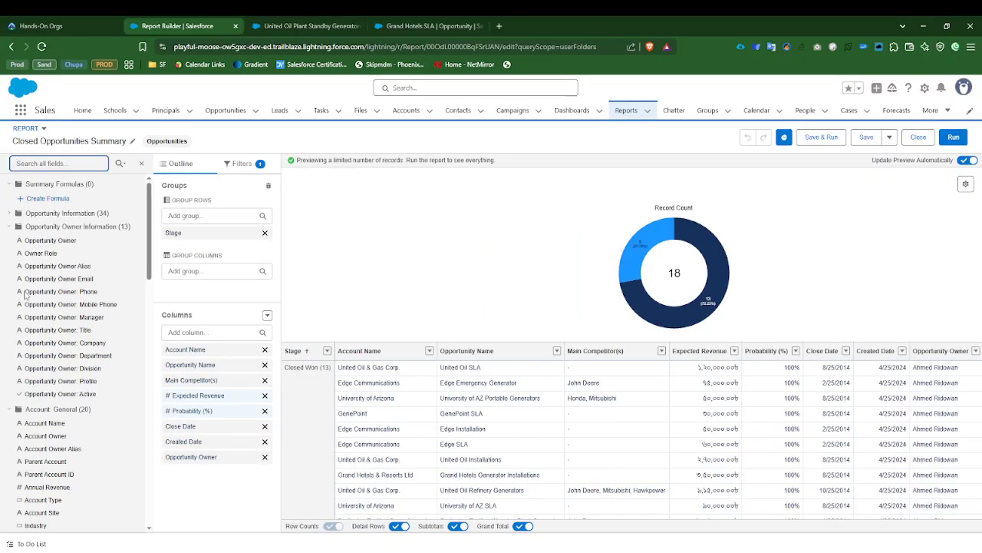
Step: Collapse the remaining field categories, from Opportunity Owner Information through Account: Custom Info
left_click(9, 226)
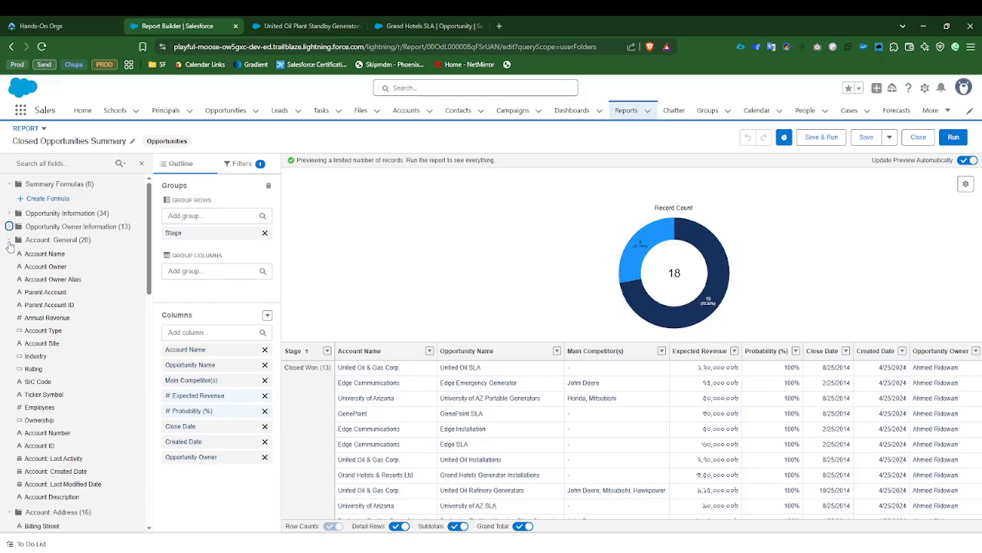
left_click(9, 240)
left_click(9, 252)
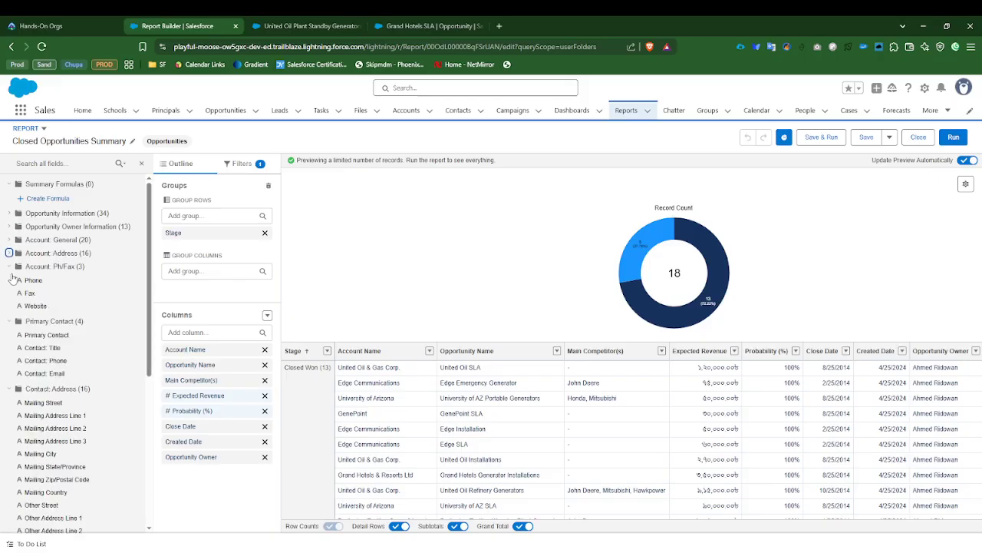
left_click(9, 266)
left_click(10, 279)
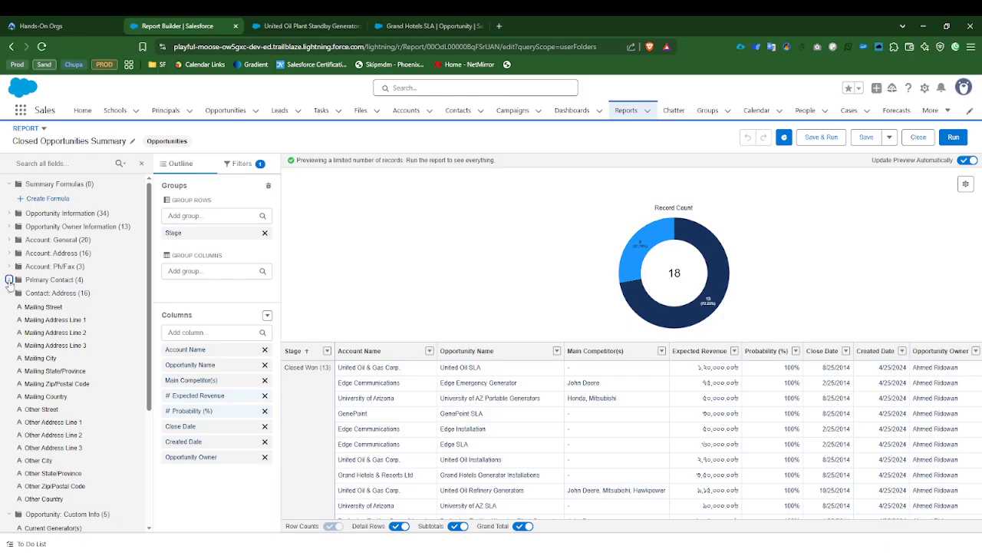
left_click(9, 293)
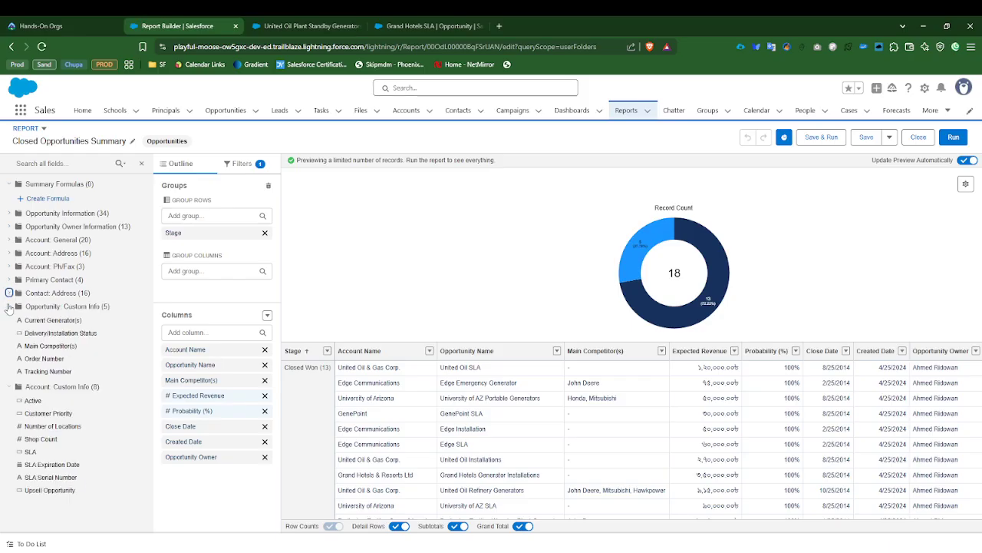
left_click(9, 306)
left_click(9, 320)
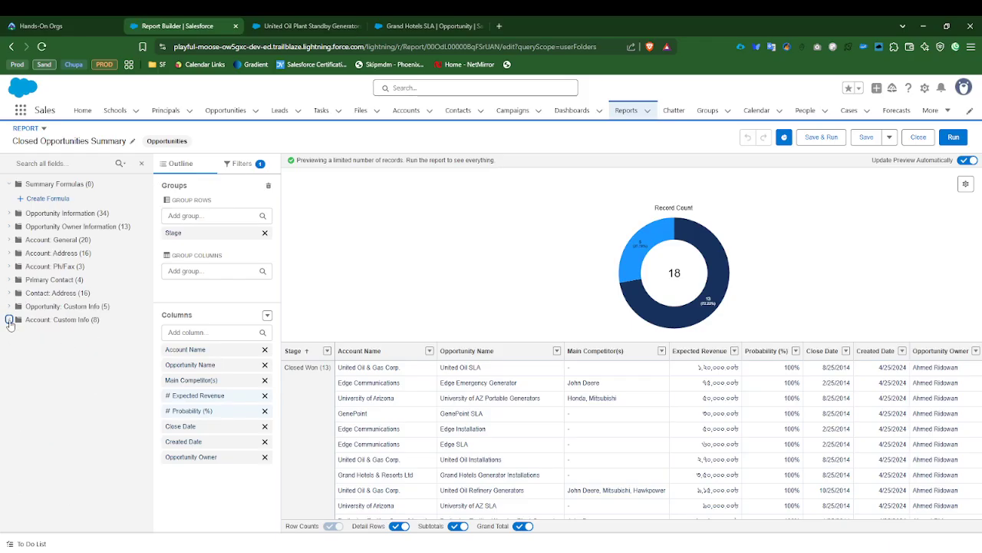
Step: Look through the fields offered for column grouping and for new report columns without adding any
left_click(192, 271)
scroll(206, 346, "down", 5)
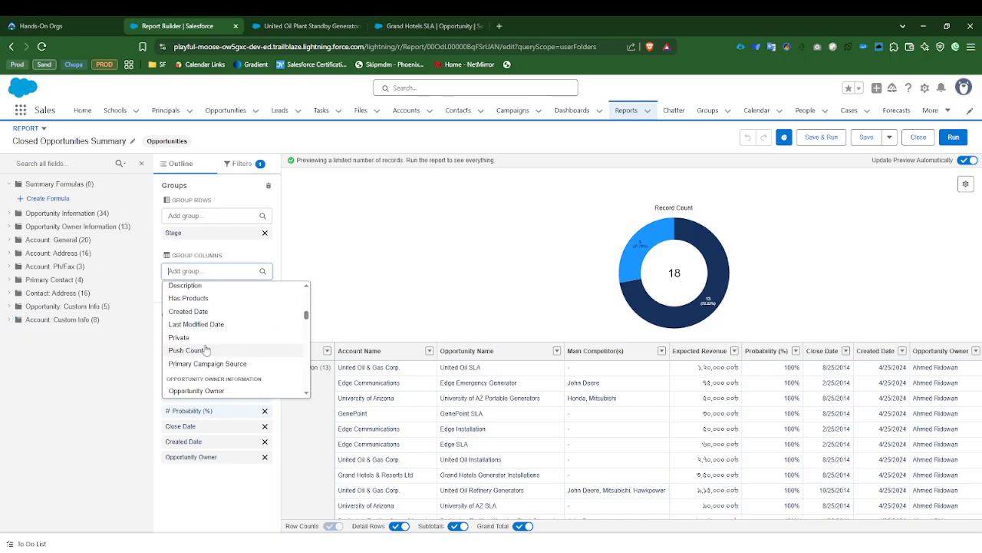
scroll(205, 346, "down", 10)
left_click(102, 407)
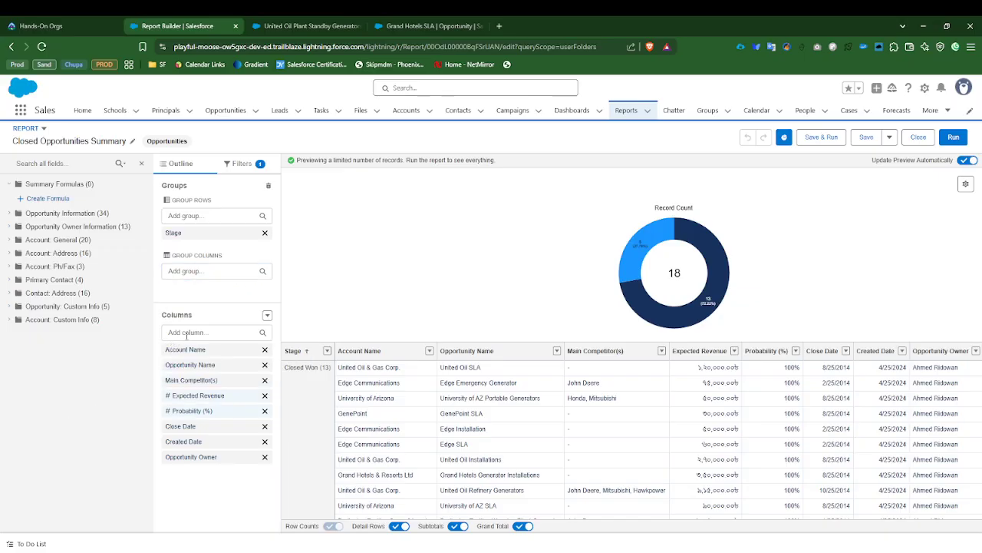
left_click(186, 332)
scroll(207, 415, "down", 10)
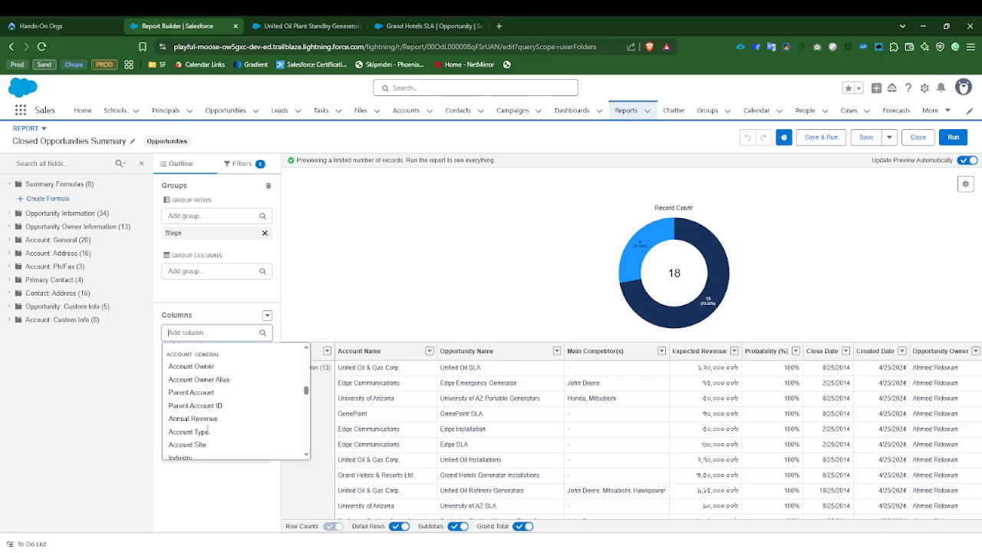
scroll(207, 432, "down", 15)
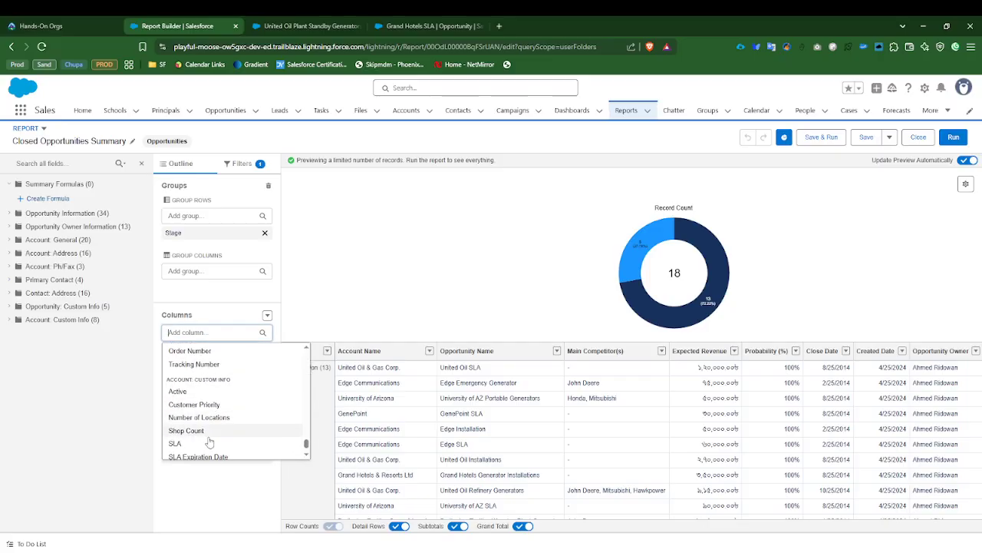
scroll(208, 442, "down", 3)
left_click(113, 413)
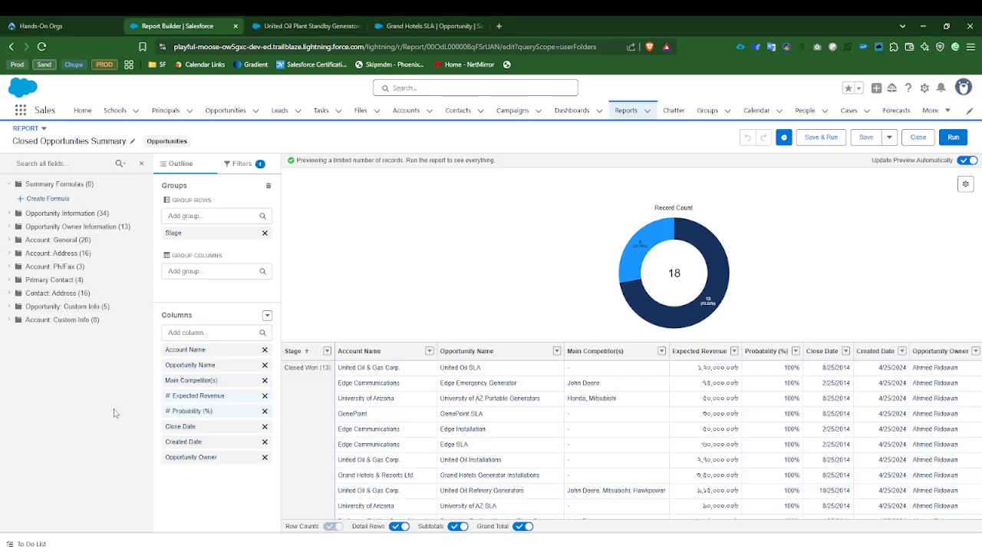
Step: Check the fields in the Opportunity Owner Information category, collapse it again and hide the field list
left_click(10, 226)
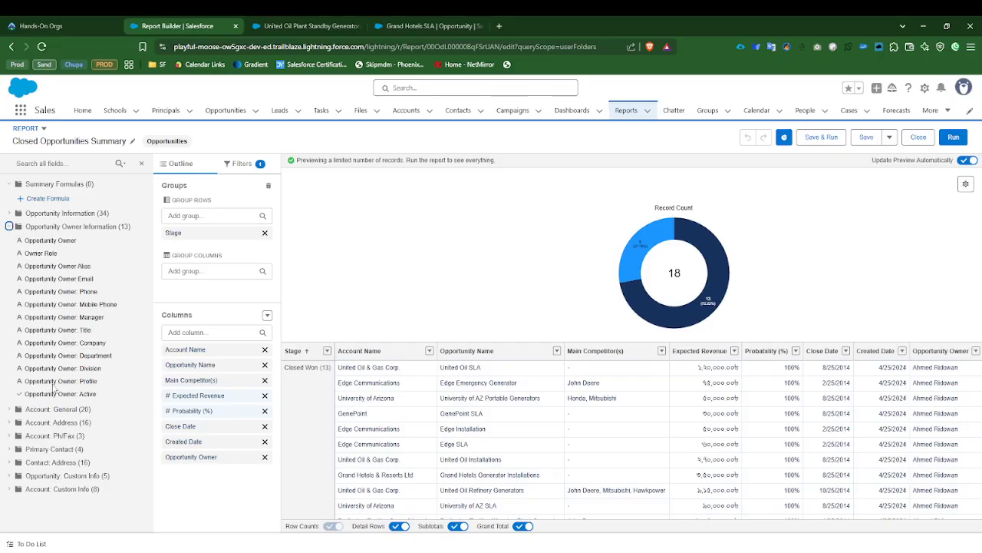
left_click(9, 227)
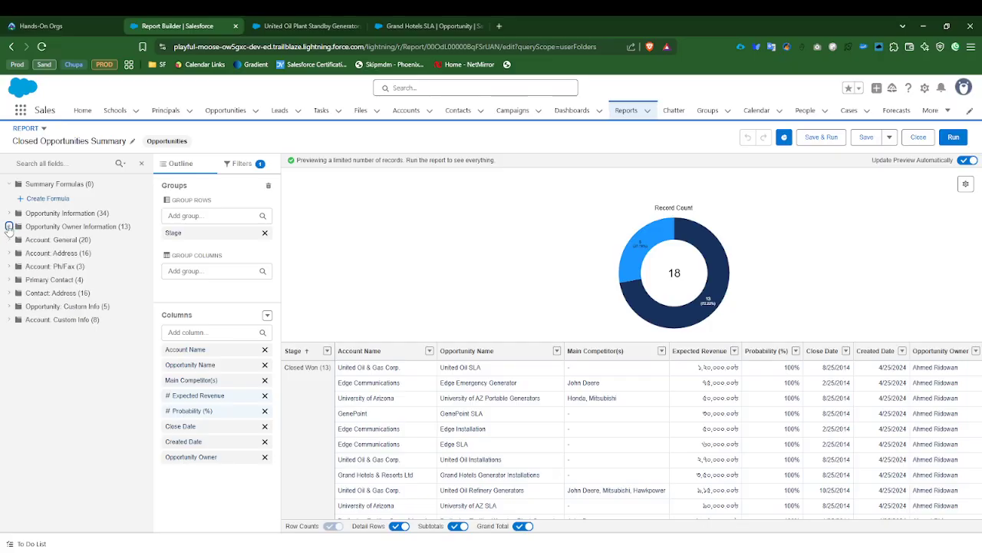
left_click(142, 165)
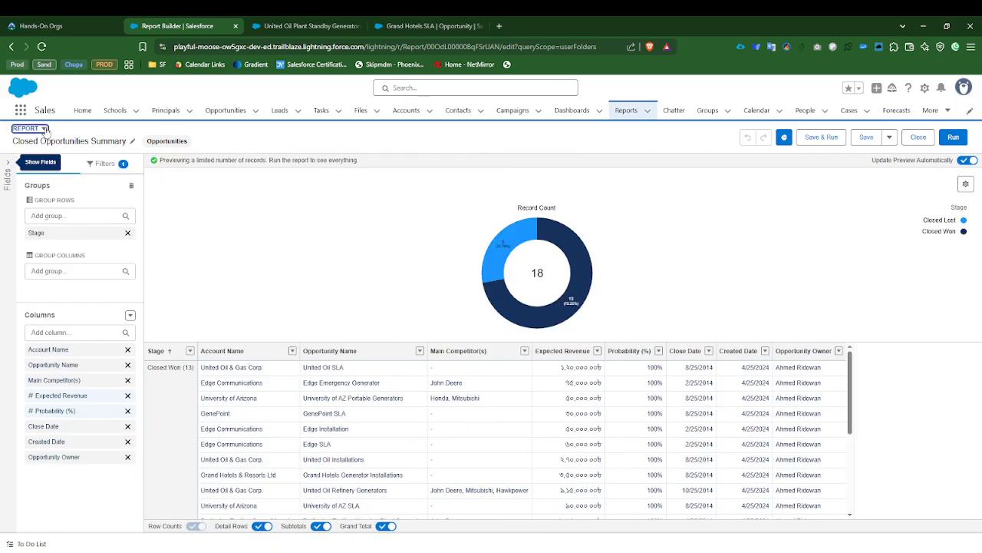
Step: Convert the Closed Opportunities Summary report to the Joined Report format and look over its first block
left_click(44, 128)
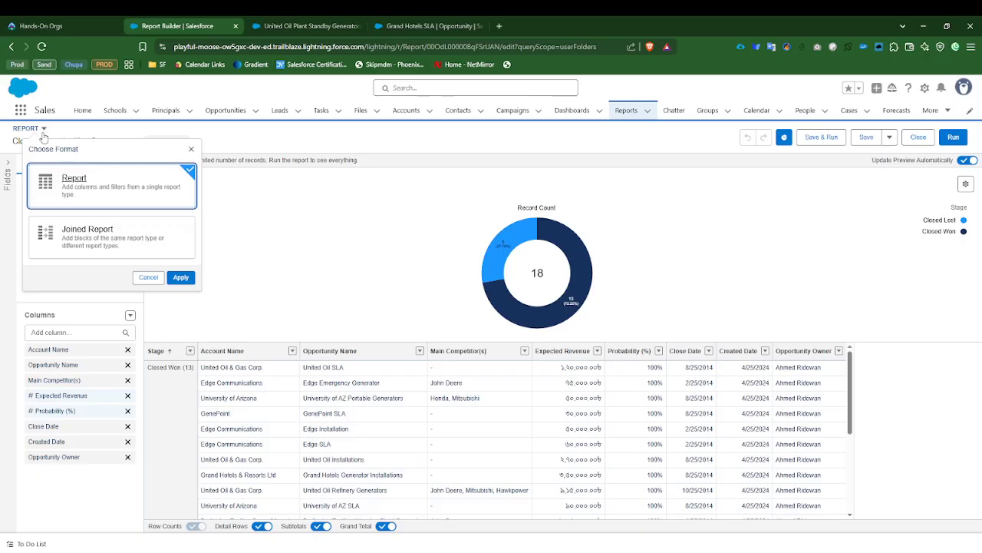
left_click(93, 240)
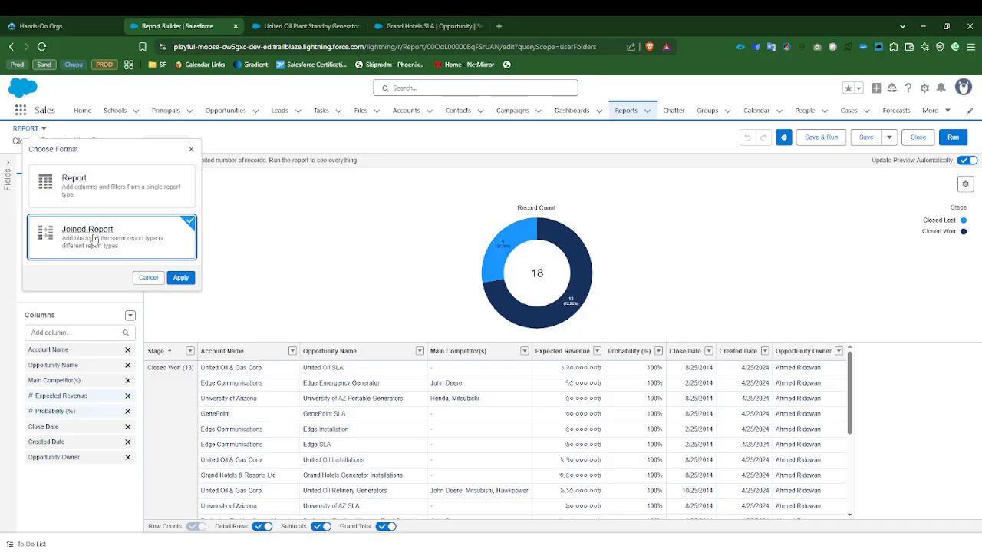
left_click(181, 278)
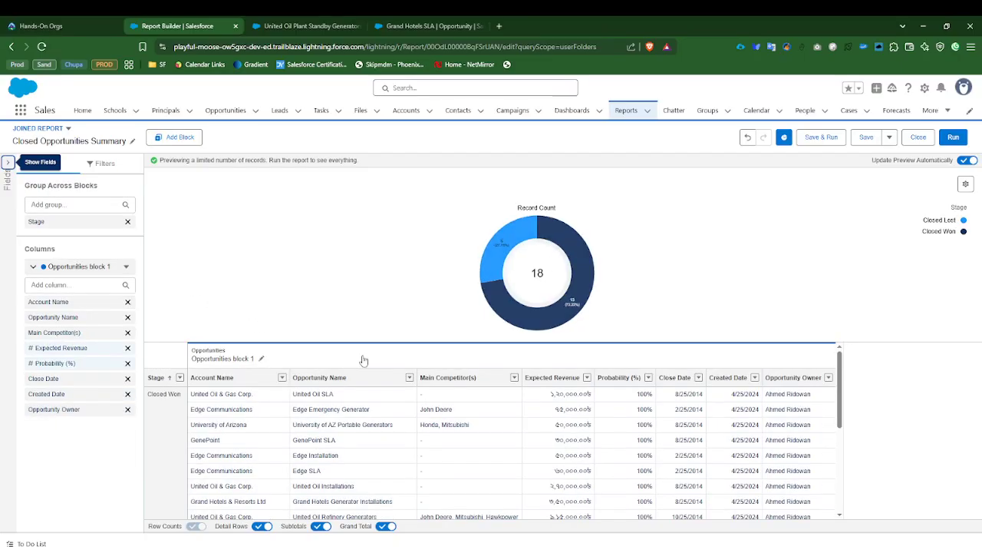
scroll(603, 457, "down", 3)
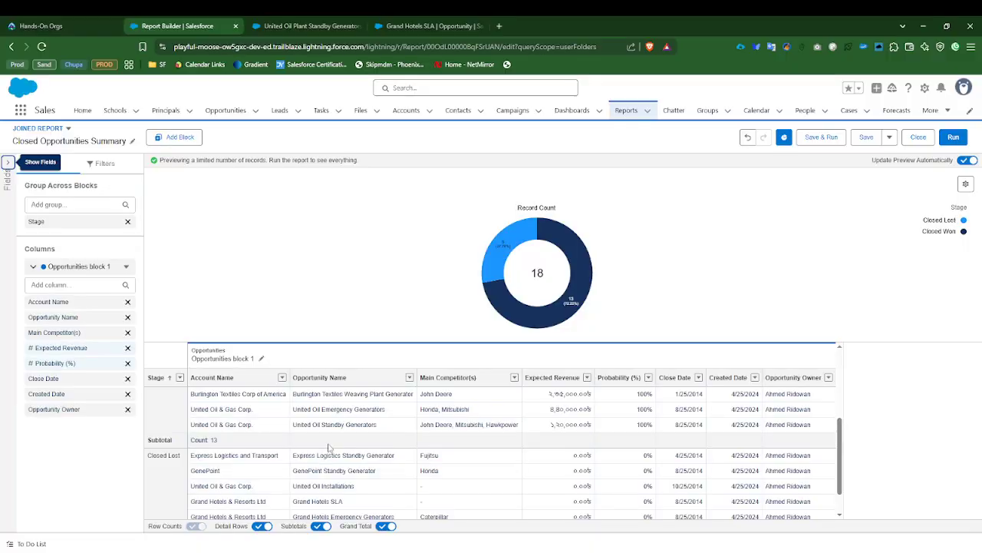
scroll(328, 448, "up", 3)
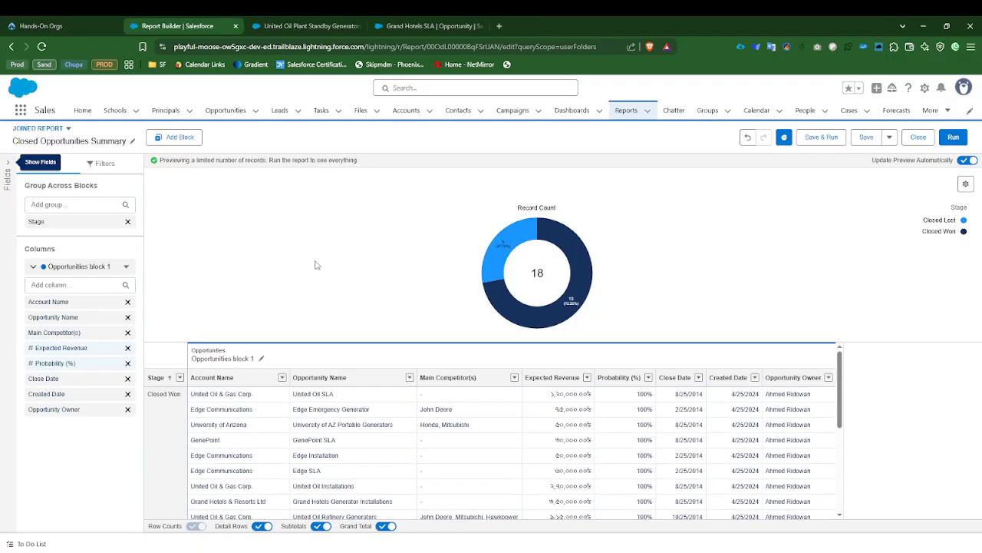
Step: Add a second block of the Opportunities report type with default columns and compare it with the first block
left_click(182, 139)
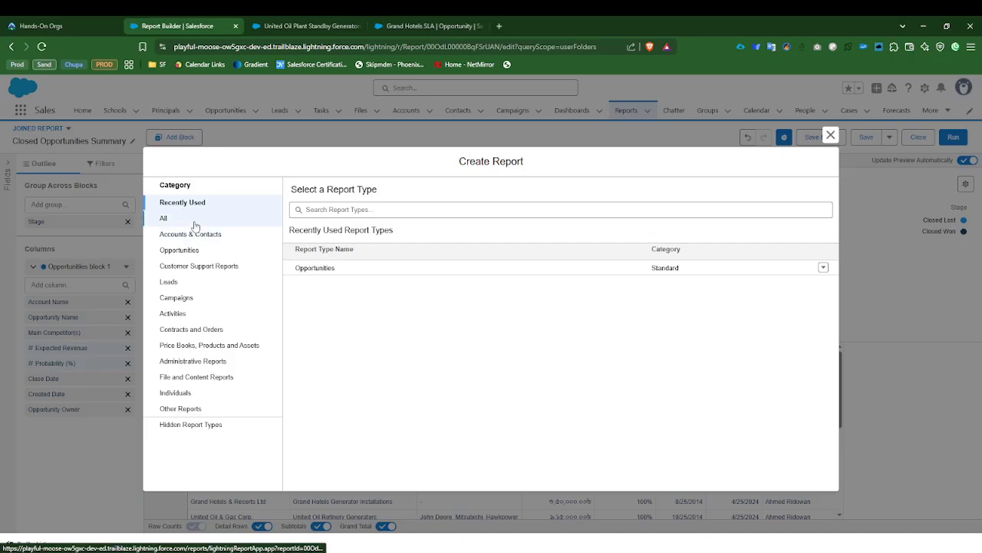
left_click(315, 268)
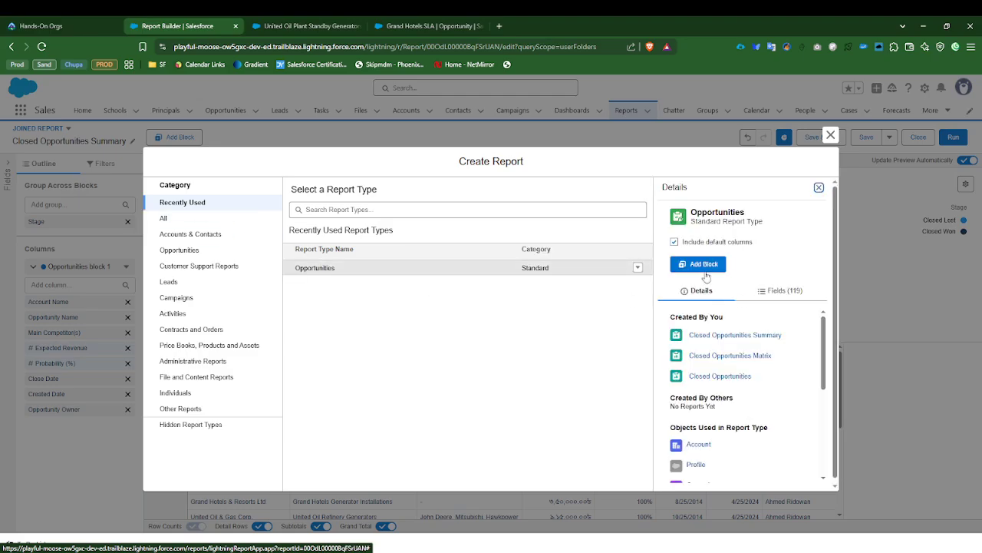
left_click(705, 266)
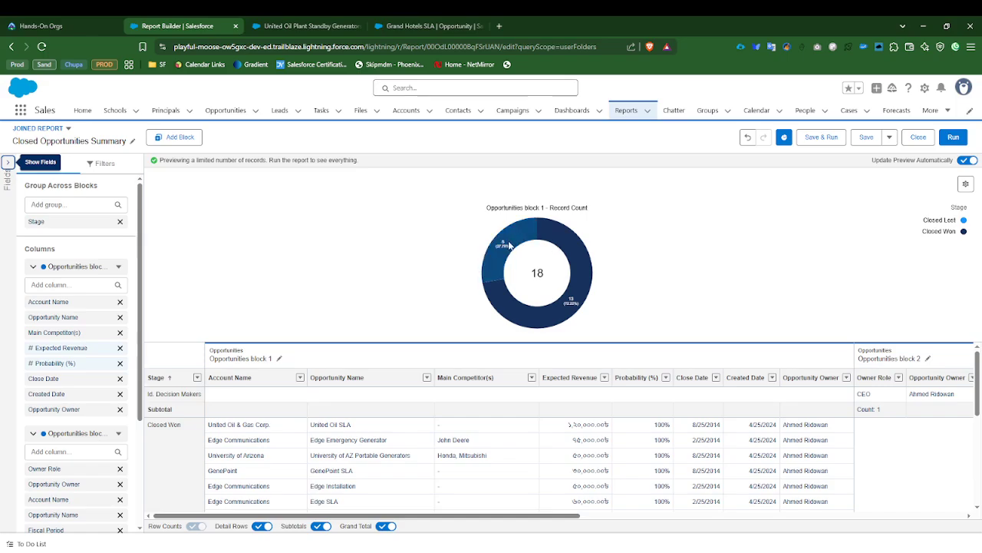
mouse_move(507, 245)
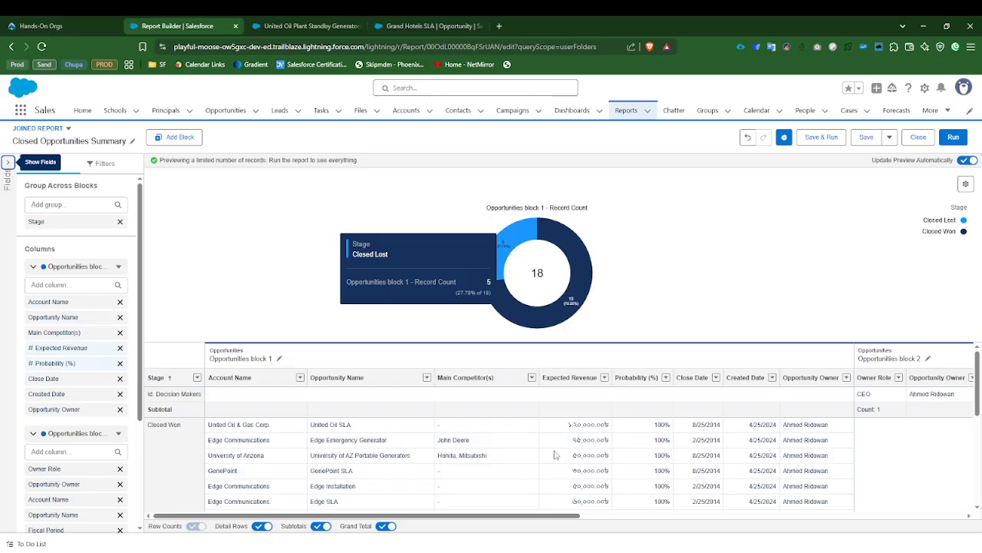
left_click_drag(553, 516, 704, 517)
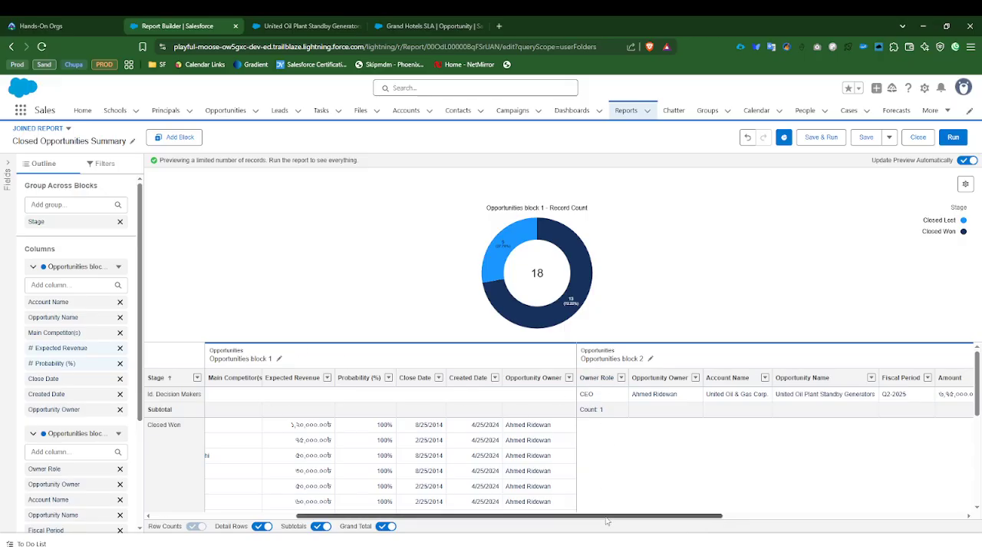
left_click_drag(612, 517, 713, 519)
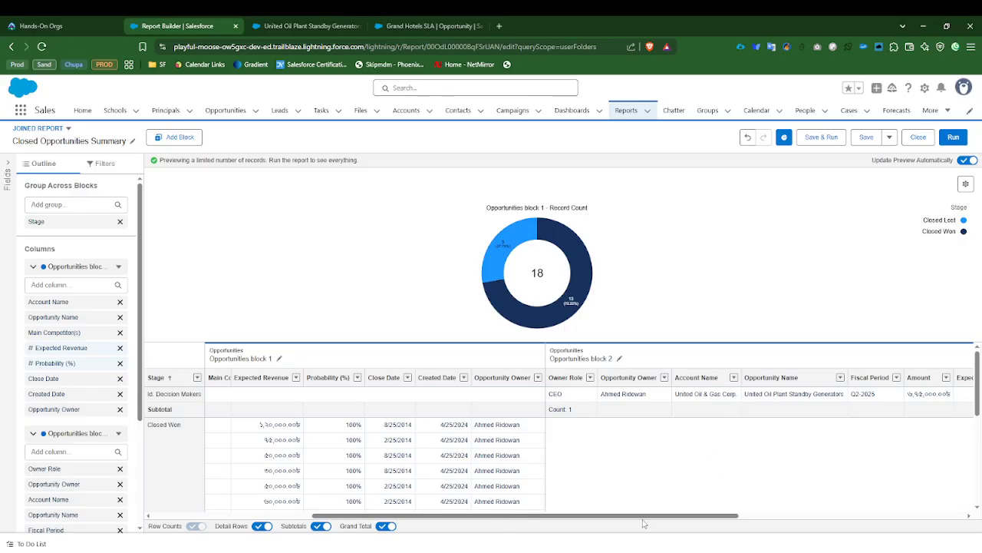
left_click_drag(643, 522, 433, 504)
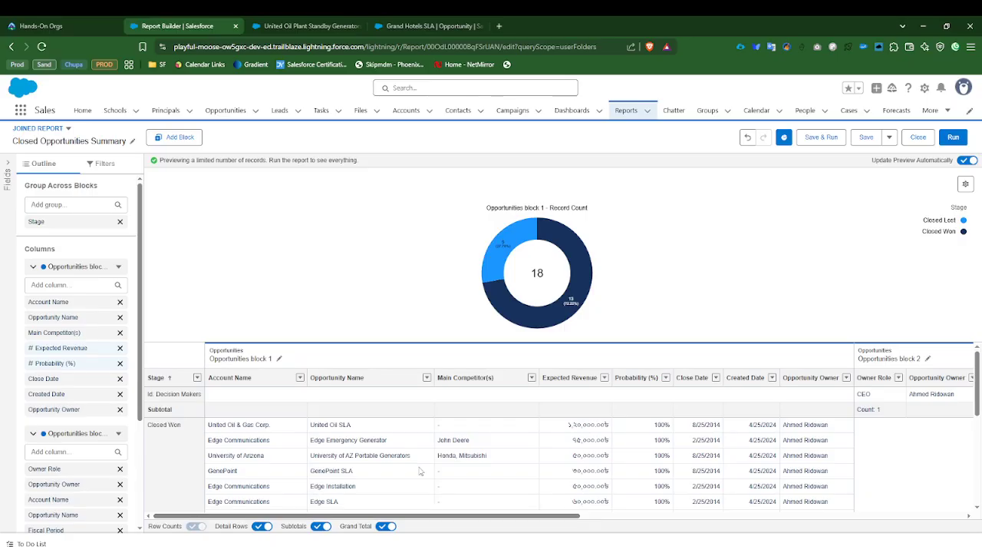
Step: Close the report builder and discard the unsaved joined report changes
left_click(918, 137)
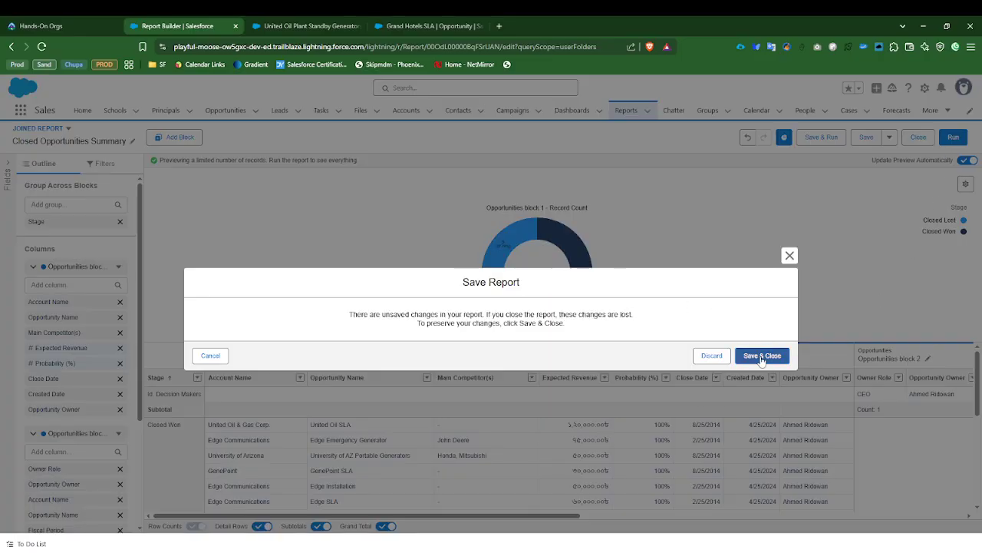
left_click(713, 356)
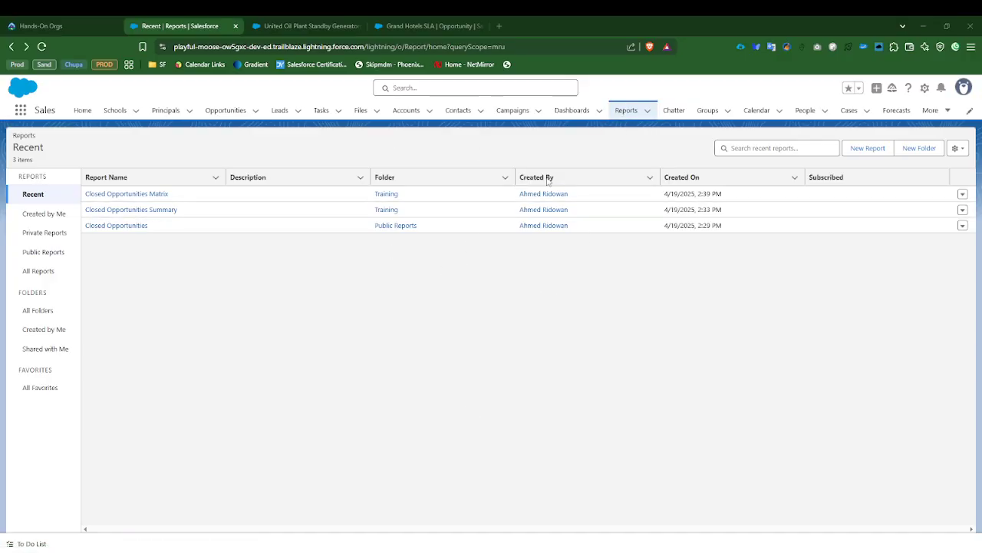
Step: Open the Closed Opportunities Summary report from the recent reports and review its donut chart and the rows of each stage
left_click(345, 179)
left_click(129, 209)
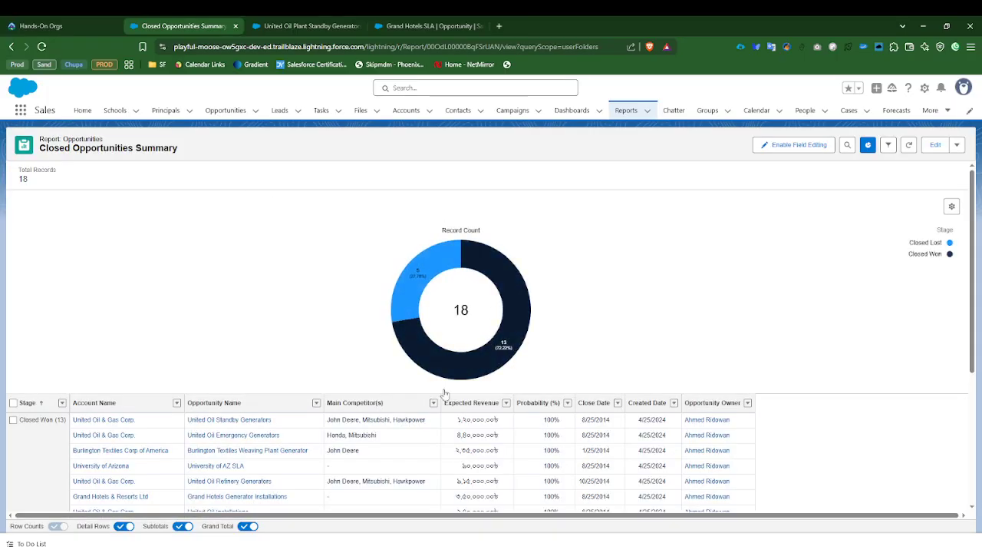
scroll(50, 430, "down", 2)
scroll(55, 354, "down", 1)
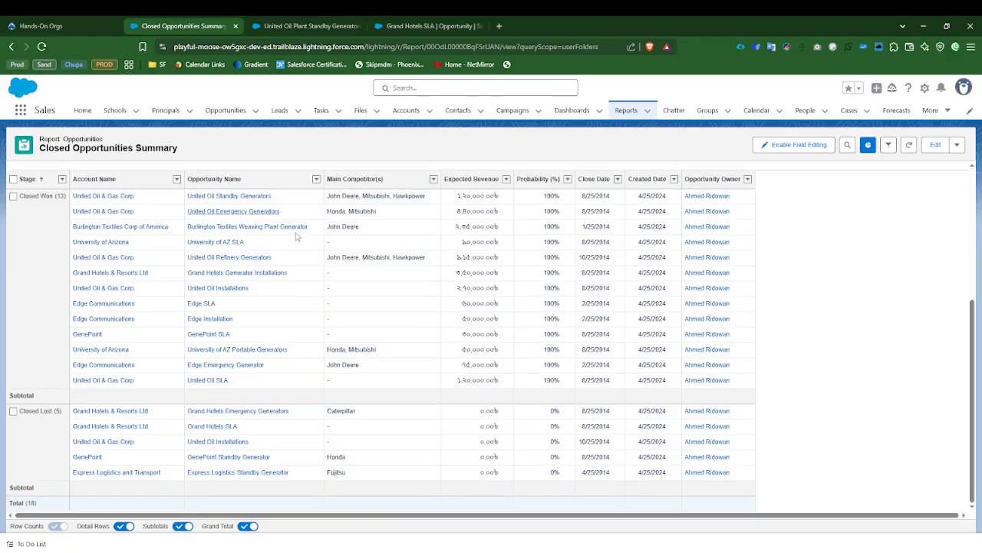
scroll(307, 337, "up", 1)
scroll(307, 338, "up", 3)
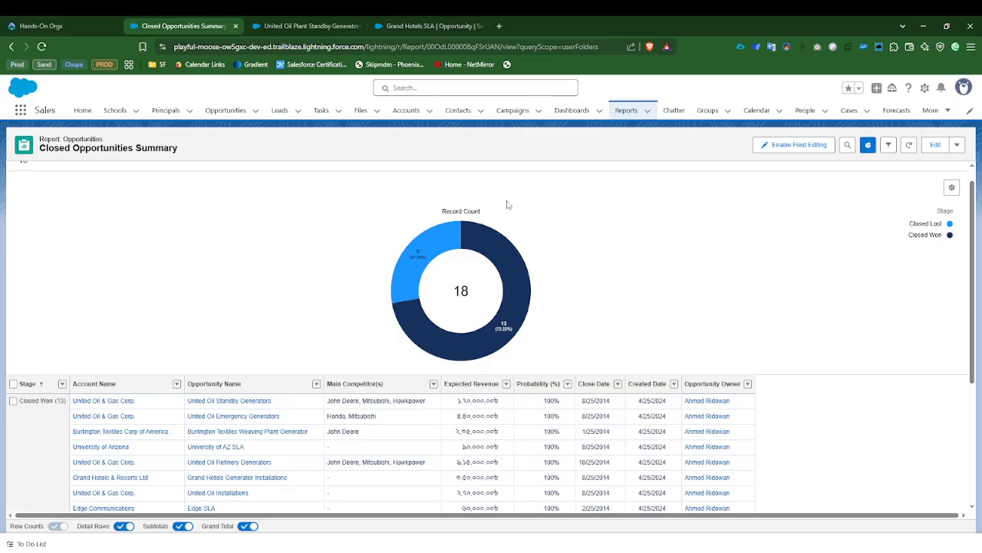
Step: Open the Dashboards page with the recent dashboards
left_click(566, 109)
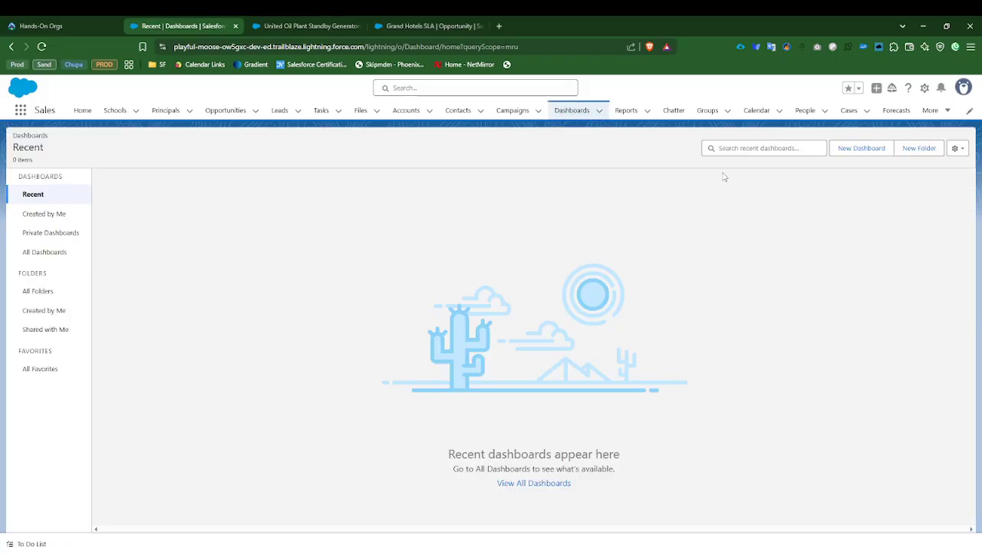
Step: Start a new dashboard and name it Sales Dashboard
left_click(844, 149)
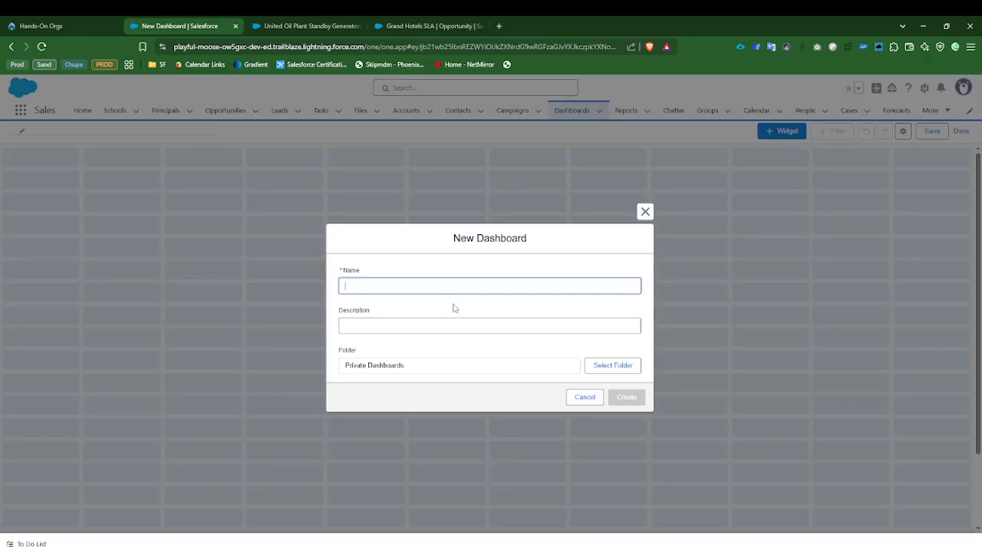
type("Sales Dashboard")
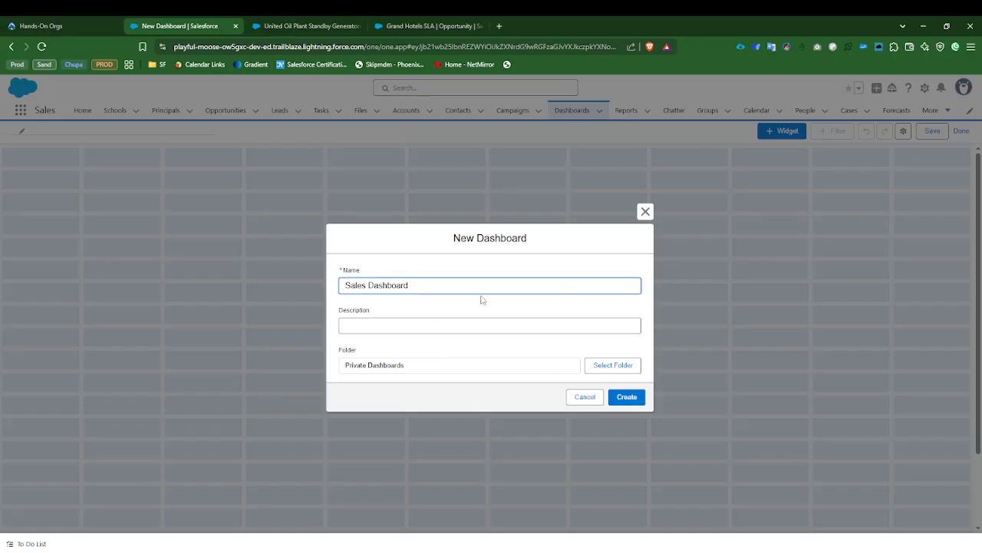
key("Tab")
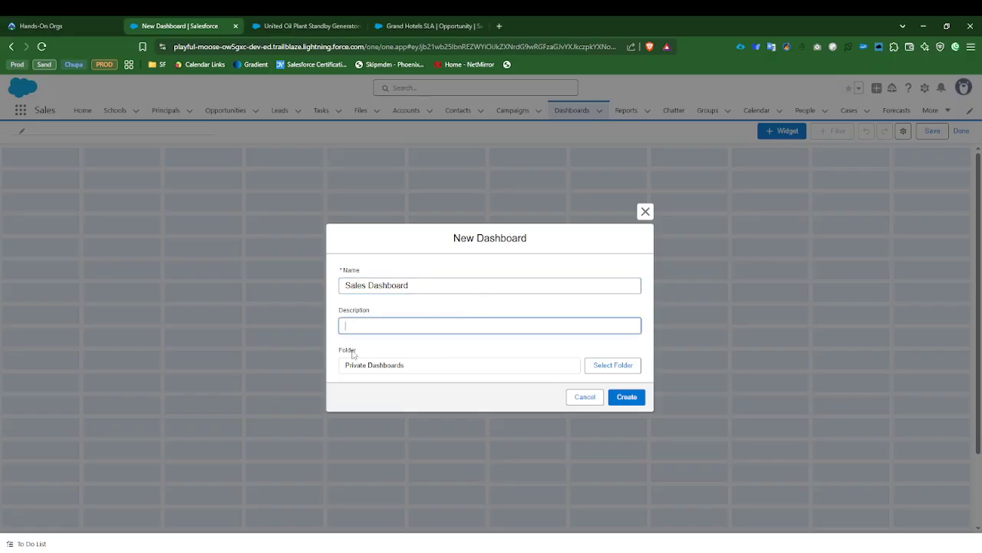
Step: Create a folder labelled Sales for the dashboard and create the dashboard in that folder
left_click(601, 363)
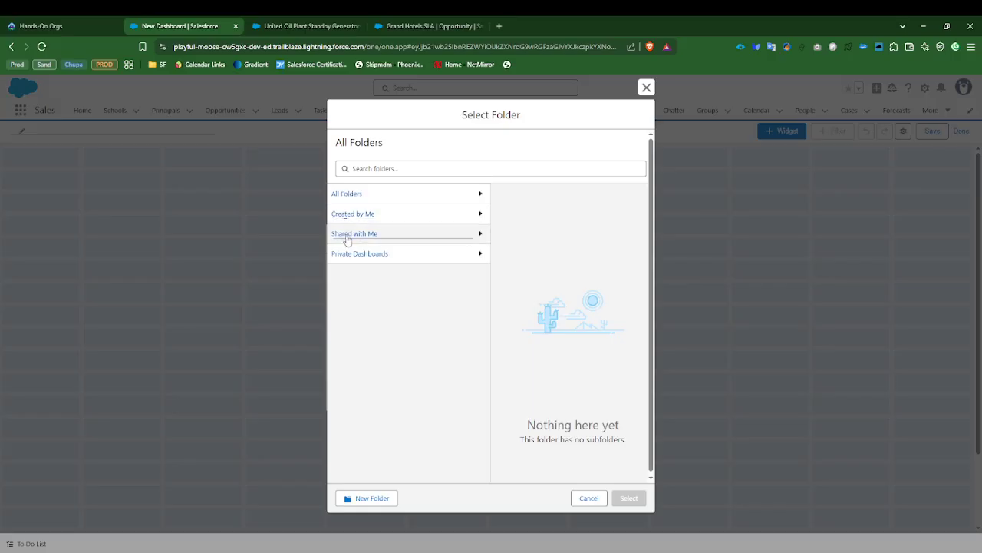
left_click(346, 196)
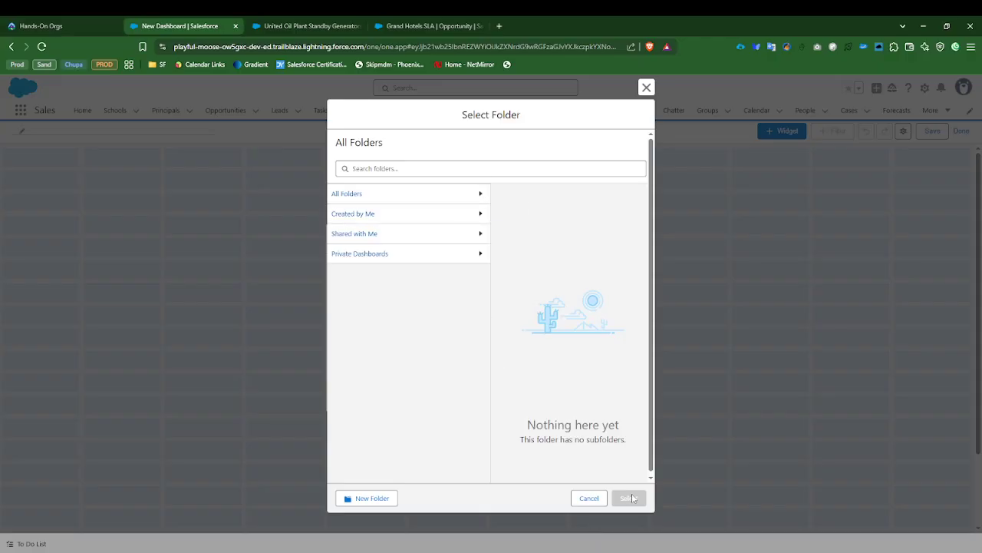
left_click(374, 495)
left_click(406, 297)
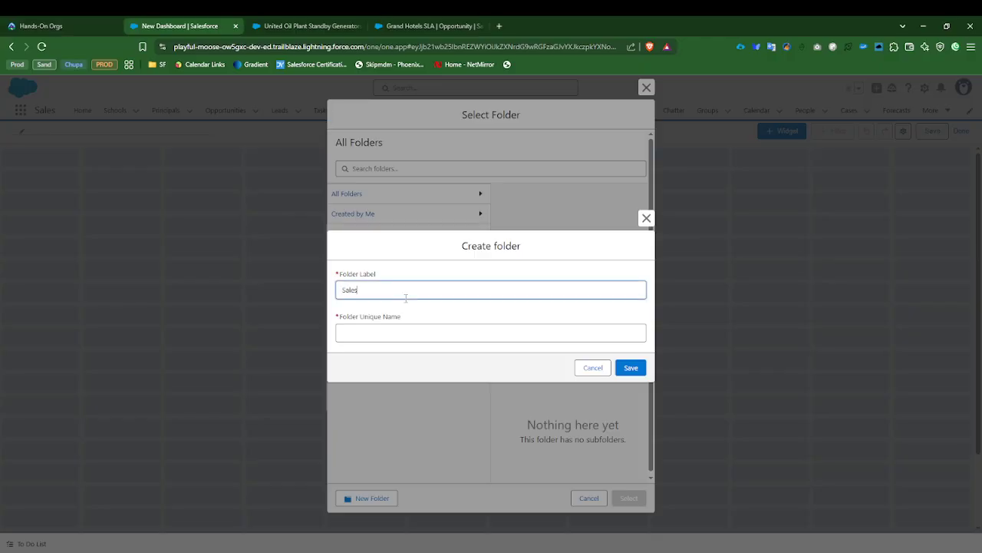
left_click(397, 254)
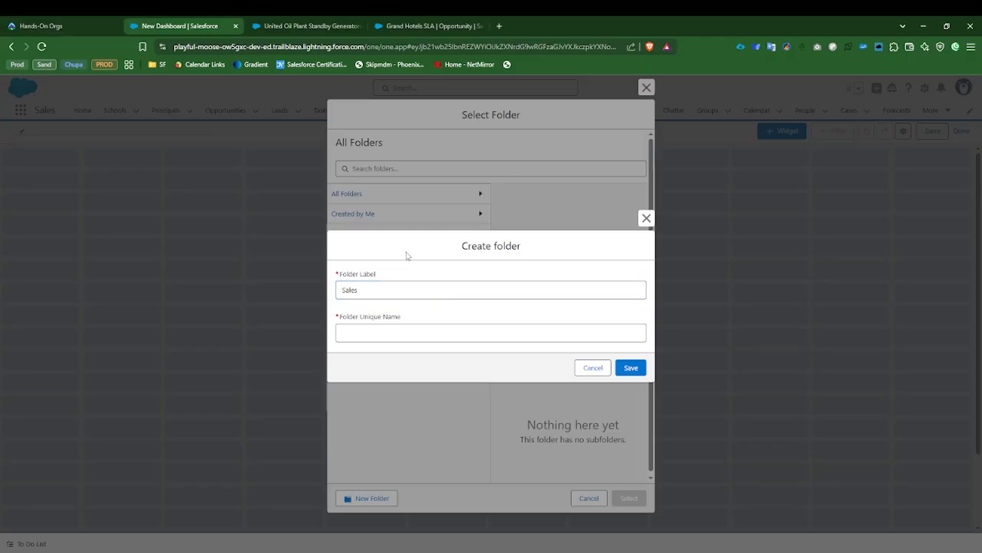
left_click_drag(365, 290, 324, 311)
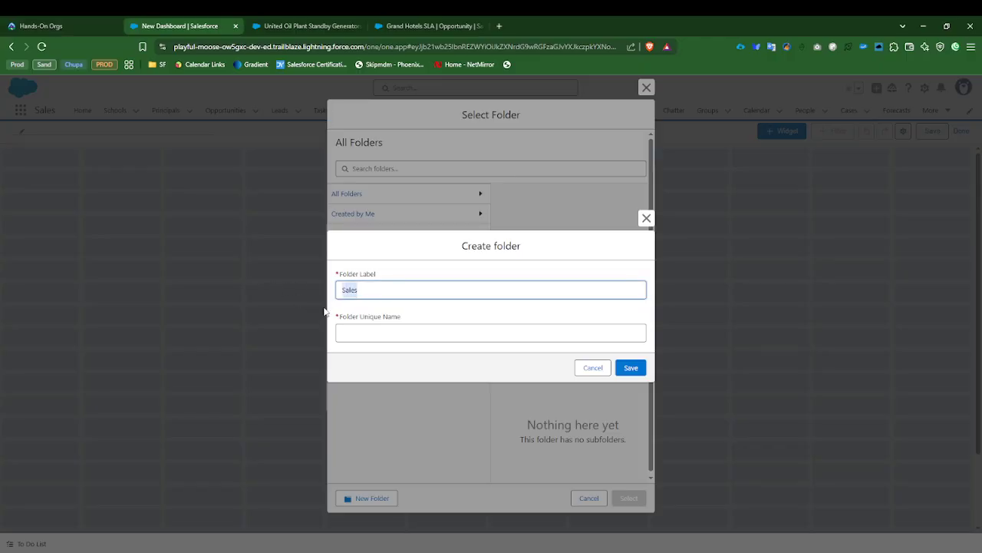
left_click(380, 333)
type("SalesSales")
key("ctrl+z")
left_click(625, 368)
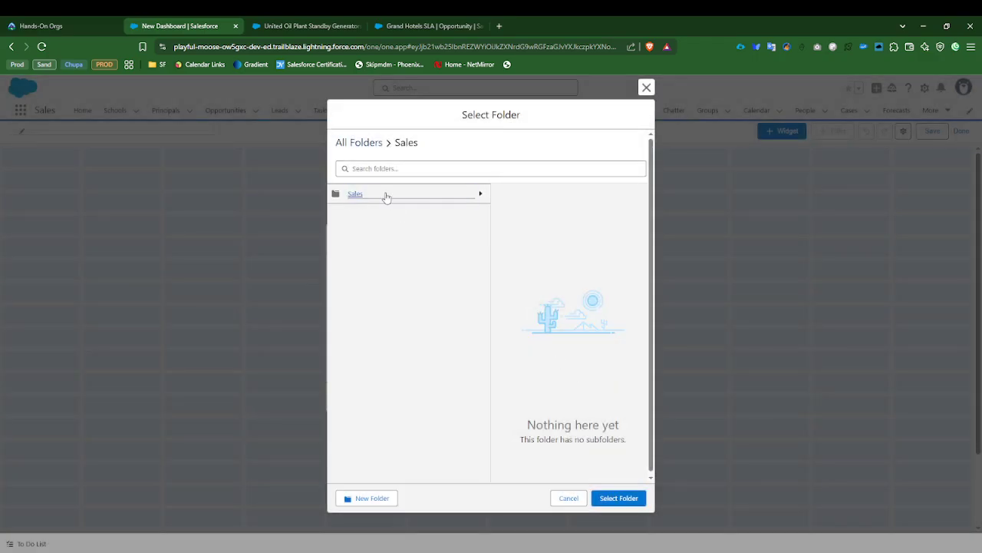
left_click(614, 498)
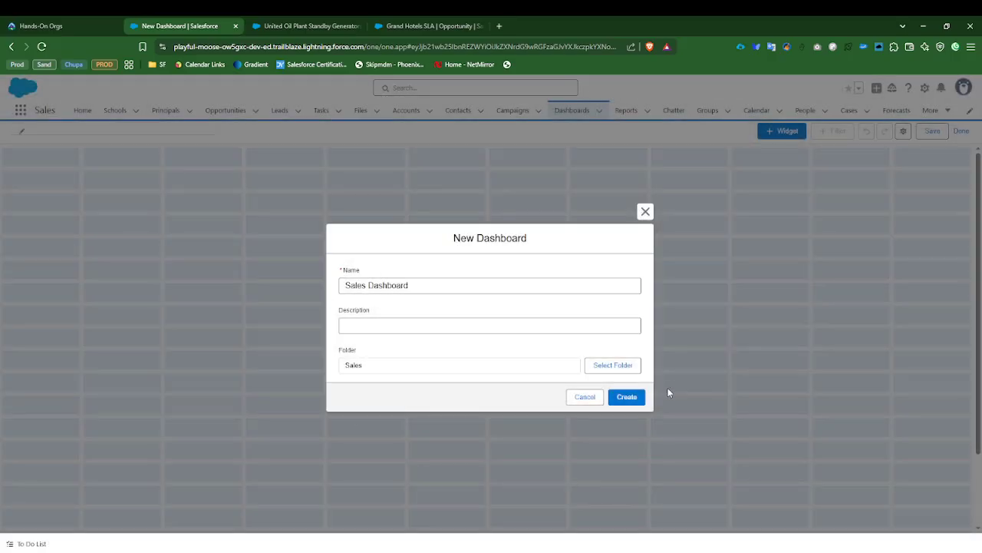
left_click(628, 396)
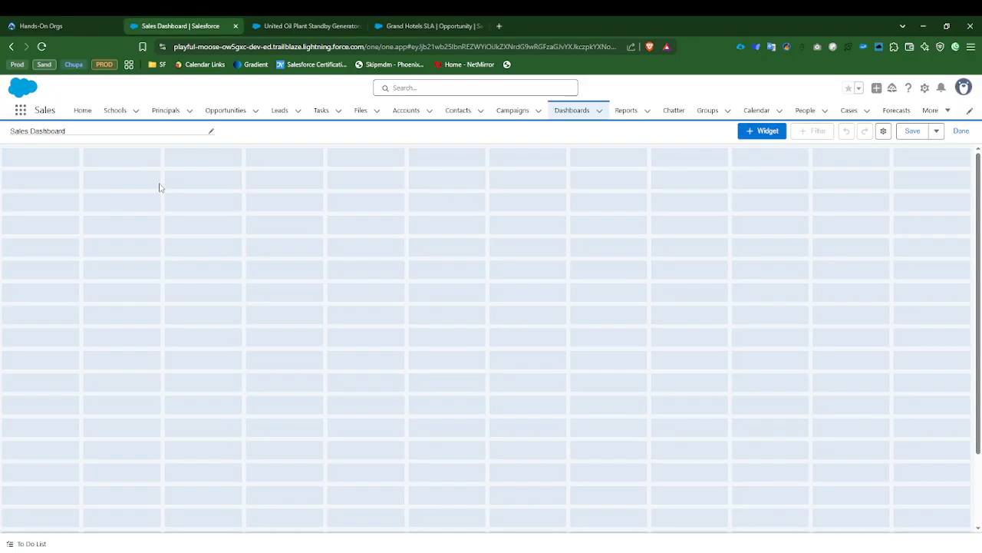
Step: Start a text widget and replace its placeholder with "Sales Operations Overview"
left_click(752, 133)
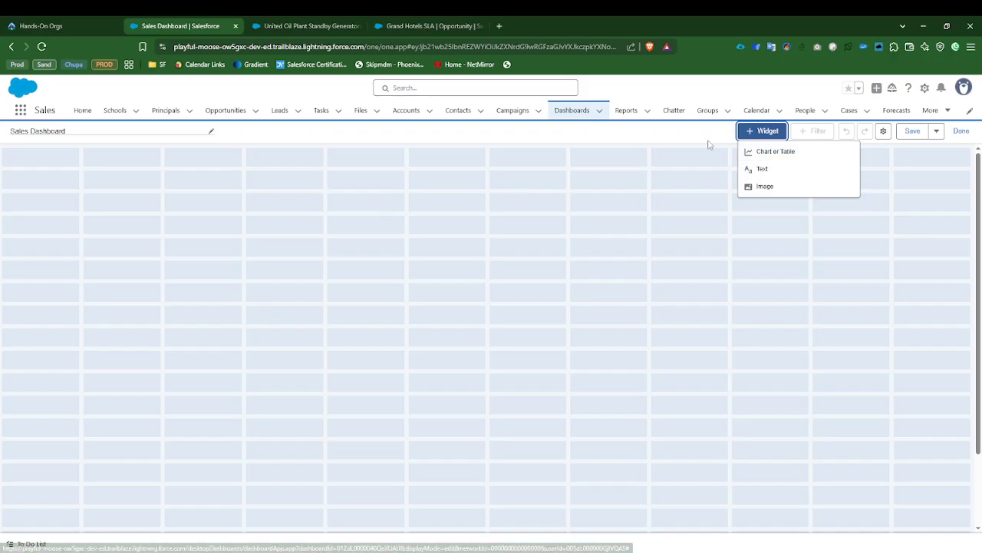
left_click(760, 171)
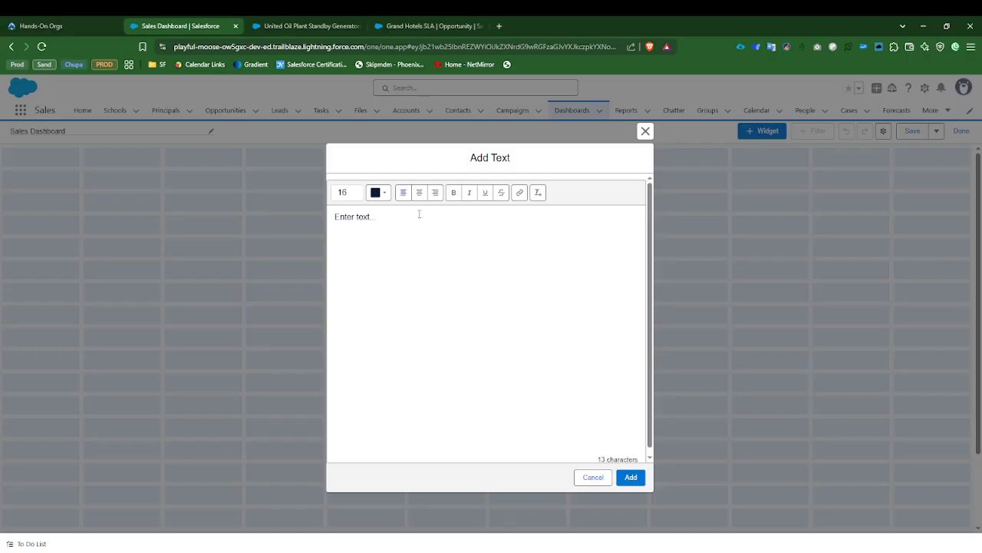
left_click_drag(407, 220, 305, 221)
type("Sales Operations Overview")
Step: Format the Sales Operations Overview text as bold and medium blue, and add the text widget to the dashboard
left_click_drag(453, 219, 281, 225)
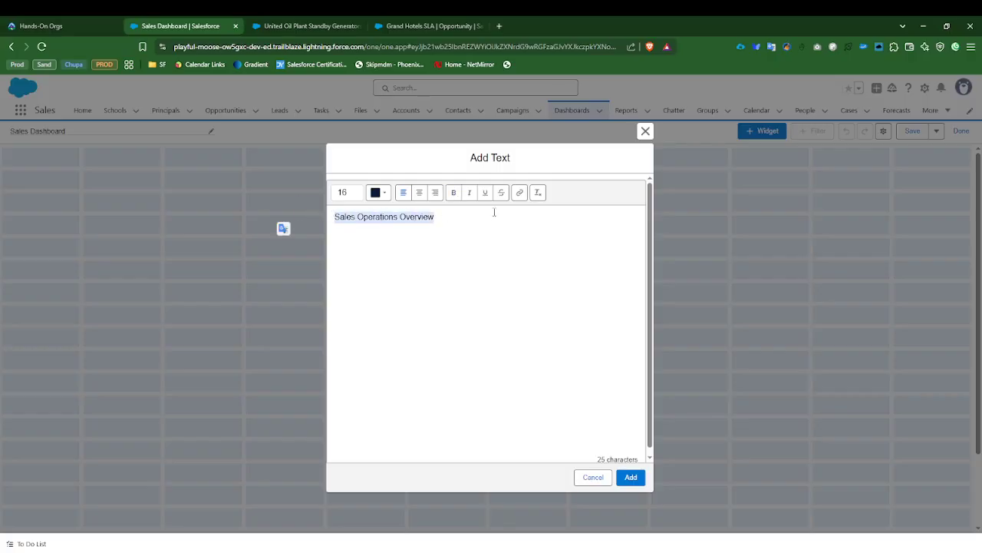
left_click(454, 192)
left_click_drag(463, 220, 280, 204)
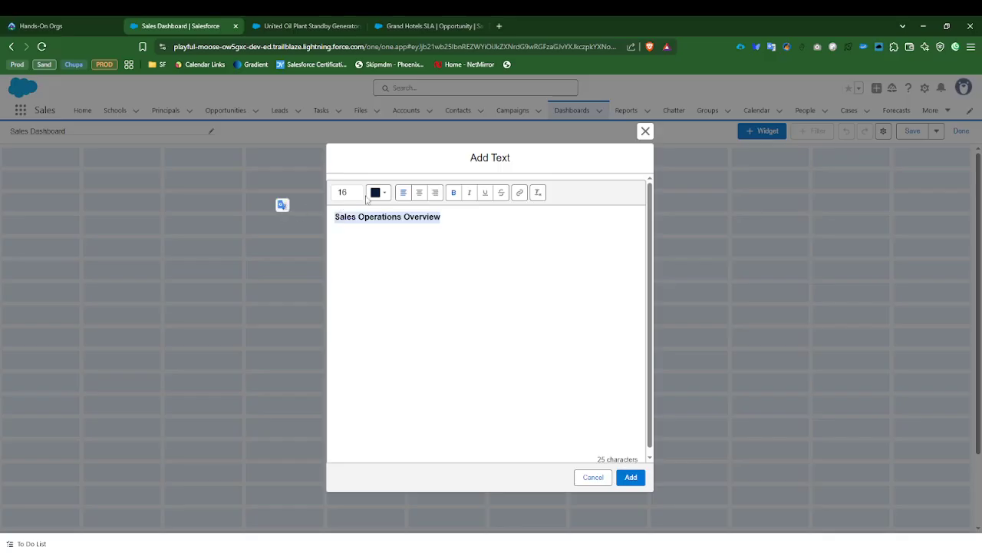
left_click(385, 194)
left_click(382, 288)
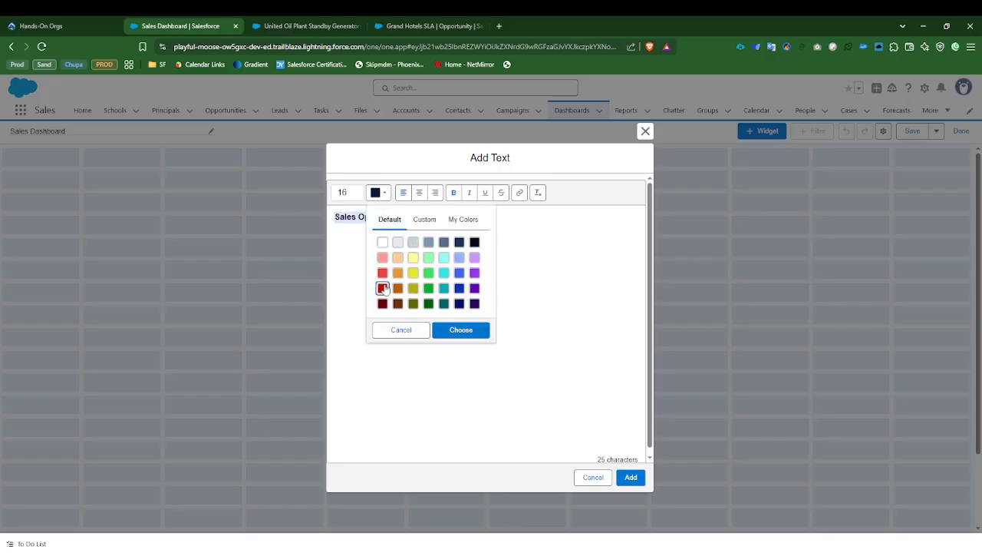
left_click(459, 274)
left_click(460, 329)
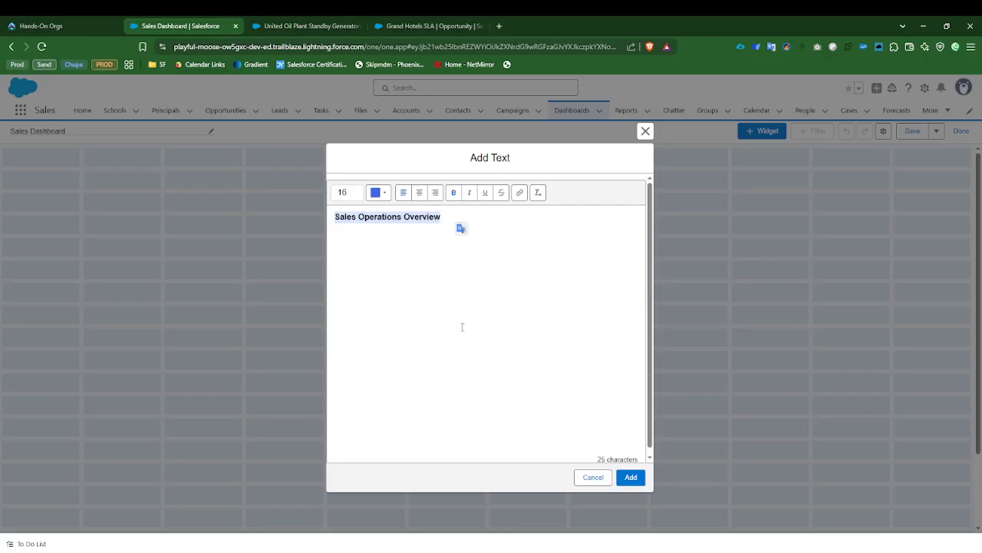
left_click(471, 284)
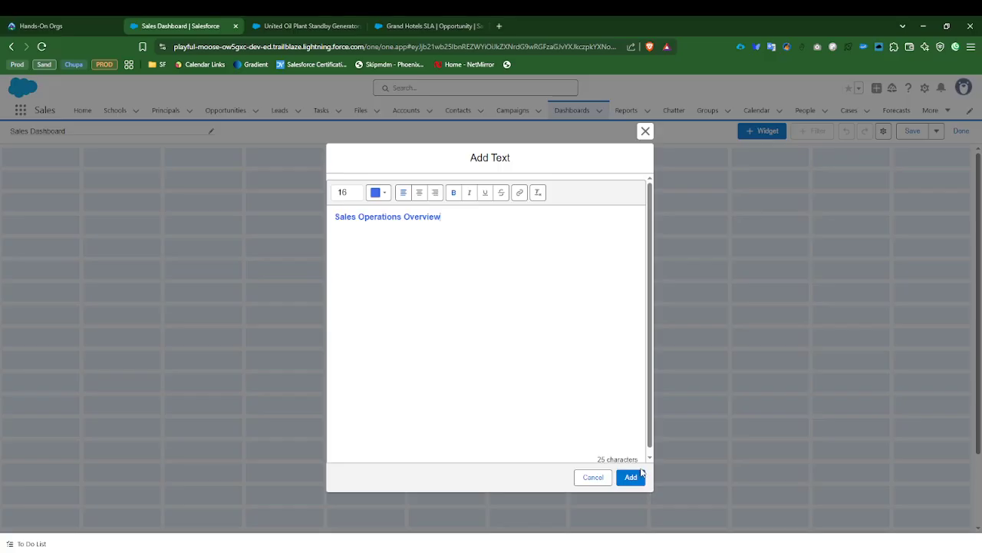
left_click(630, 477)
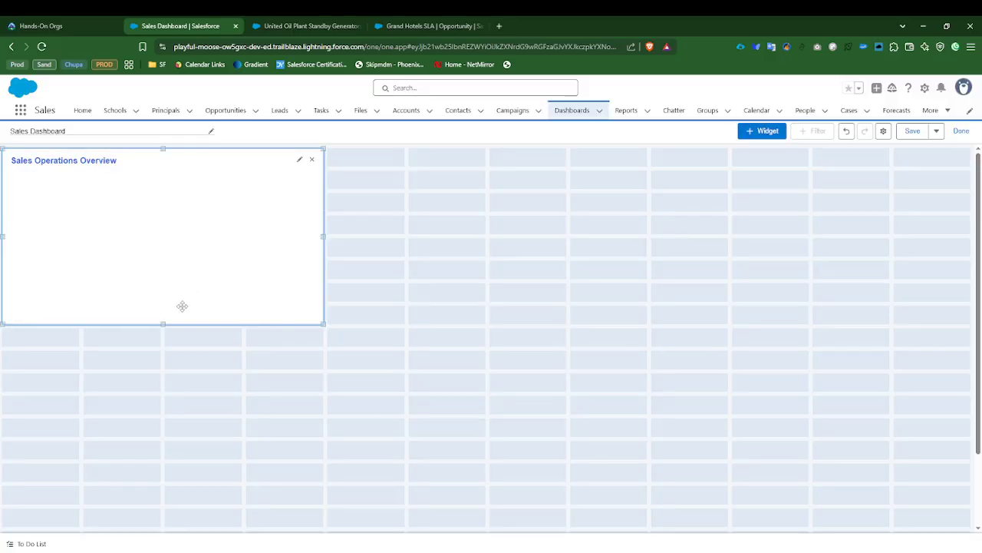
Step: Shrink the Sales Operations Overview text widget to two grid columns wide and two rows high
left_click_drag(163, 323, 161, 184)
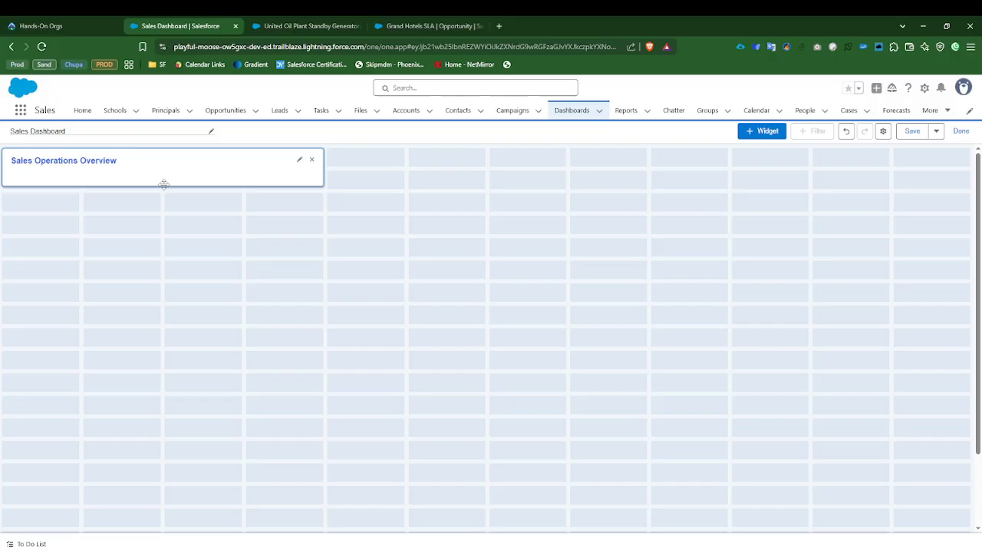
left_click_drag(319, 169, 158, 161)
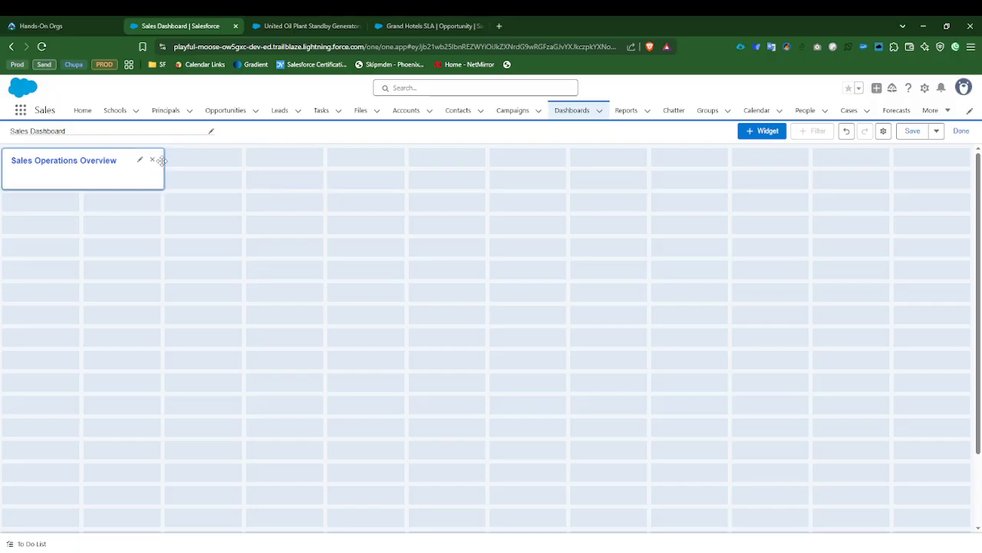
left_click_drag(81, 187, 83, 171)
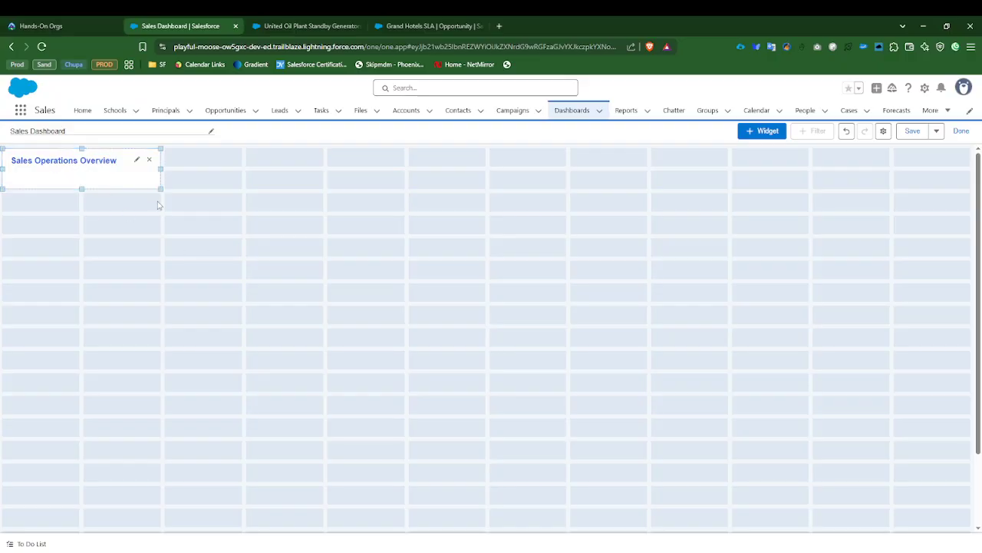
Step: Add the Closed Opportunities report to the dashboard as a table widget
left_click(768, 132)
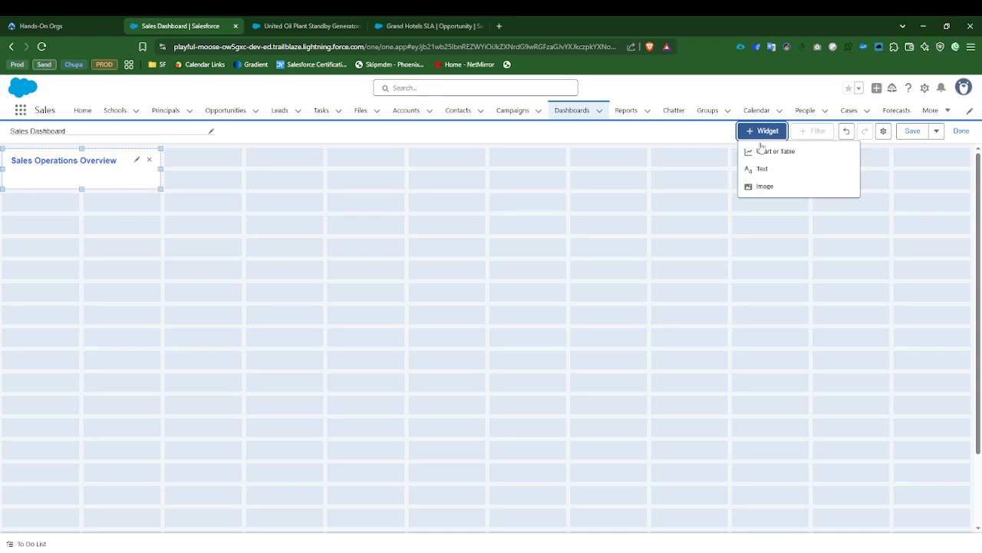
left_click(771, 150)
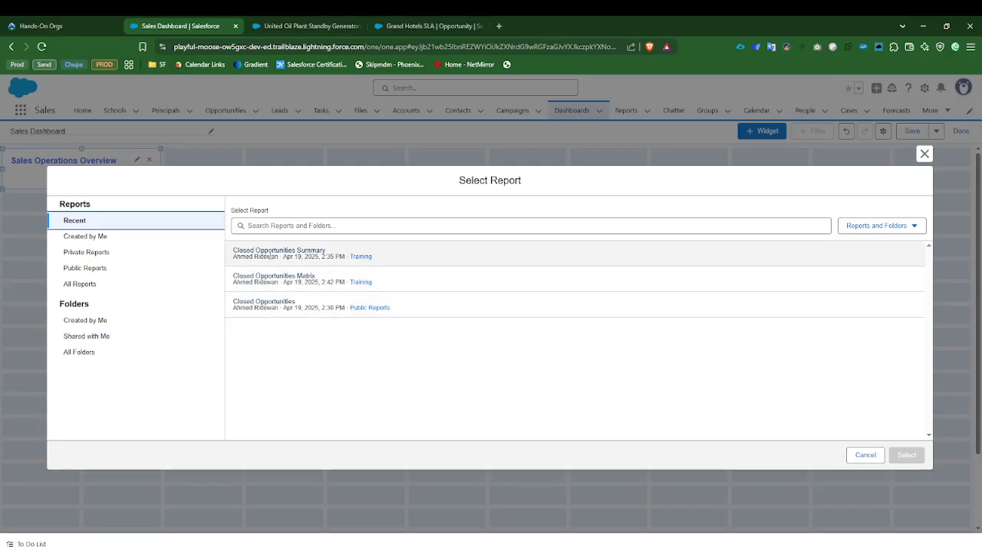
left_click(267, 302)
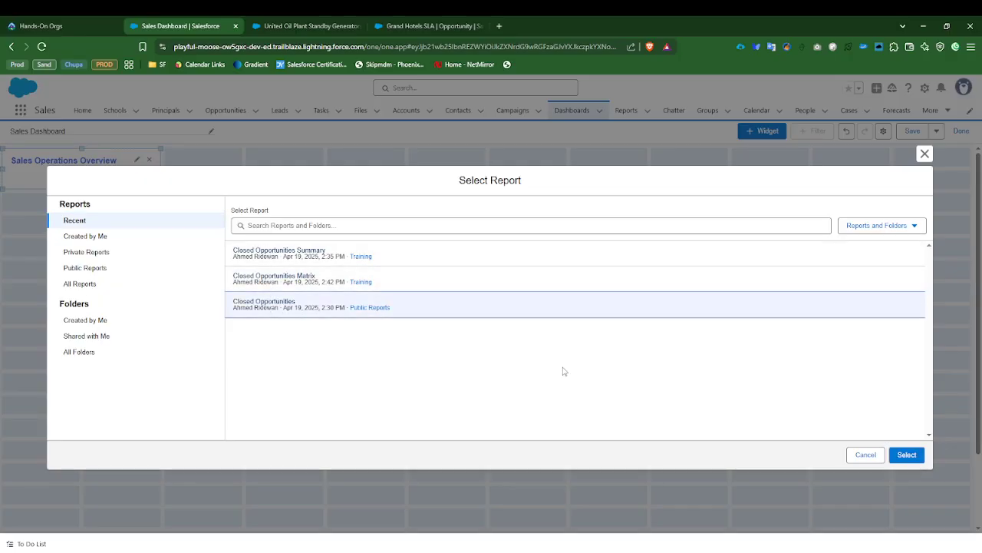
left_click(906, 454)
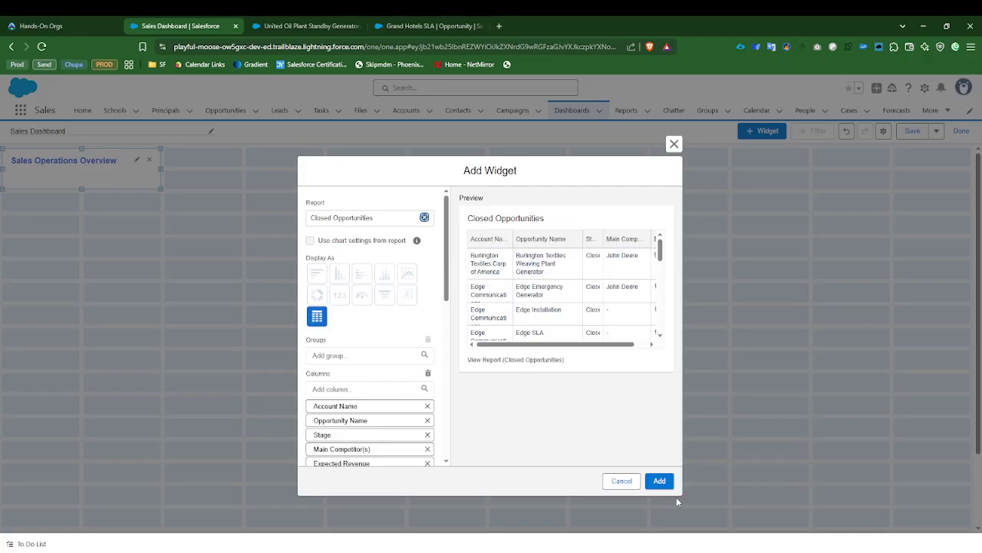
left_click(659, 480)
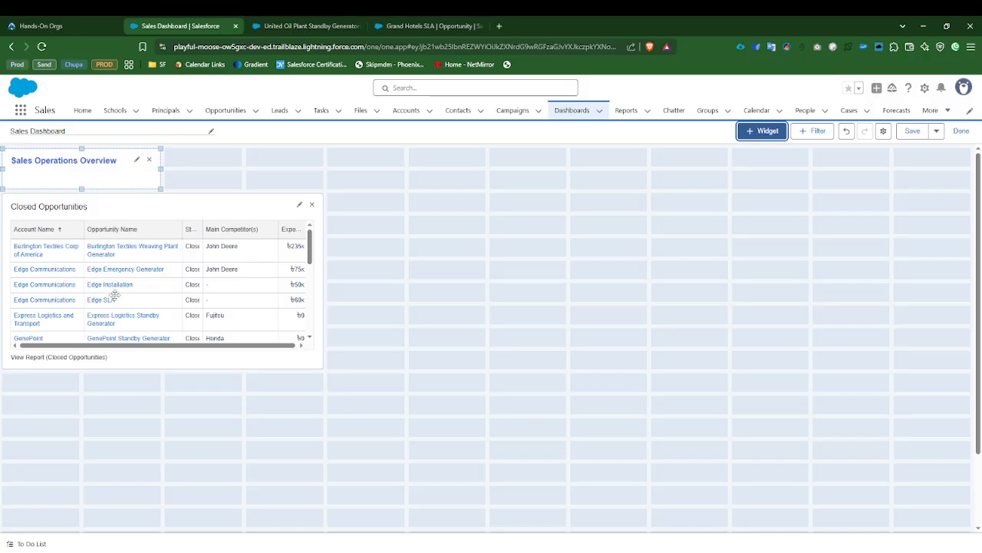
Step: Add the Closed Opportunities Summary report as a horizontal bar chart and place it beside the existing widgets in the first grid row
left_click(766, 131)
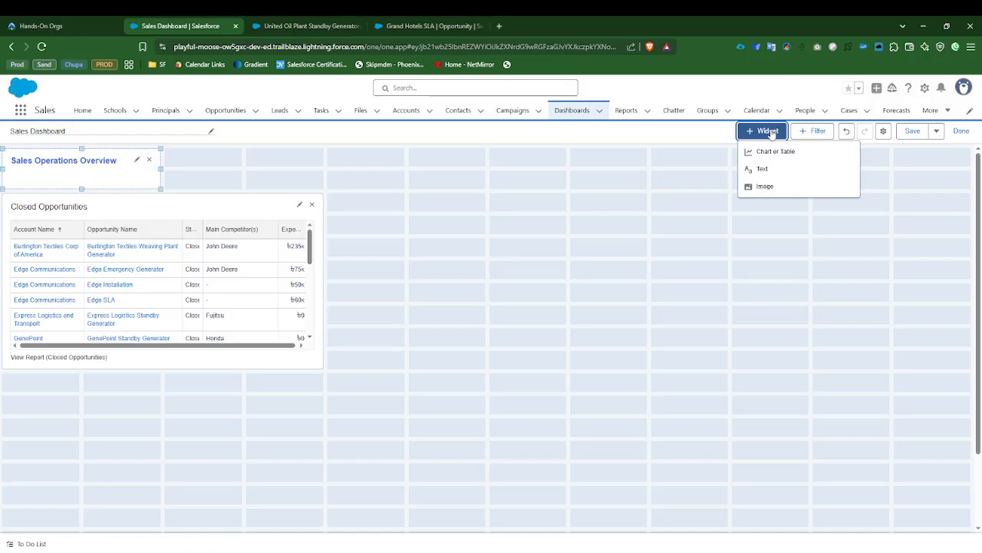
left_click(775, 152)
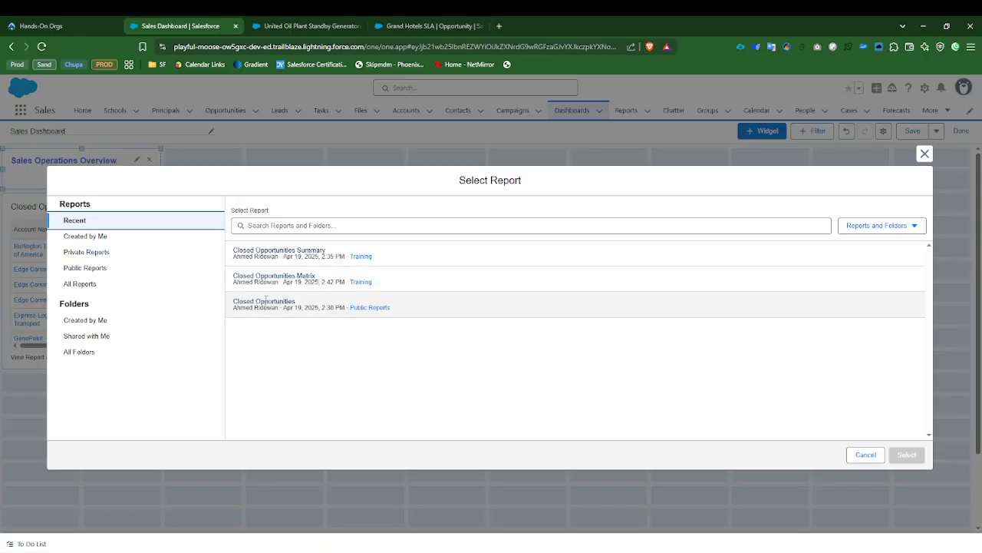
left_click(284, 253)
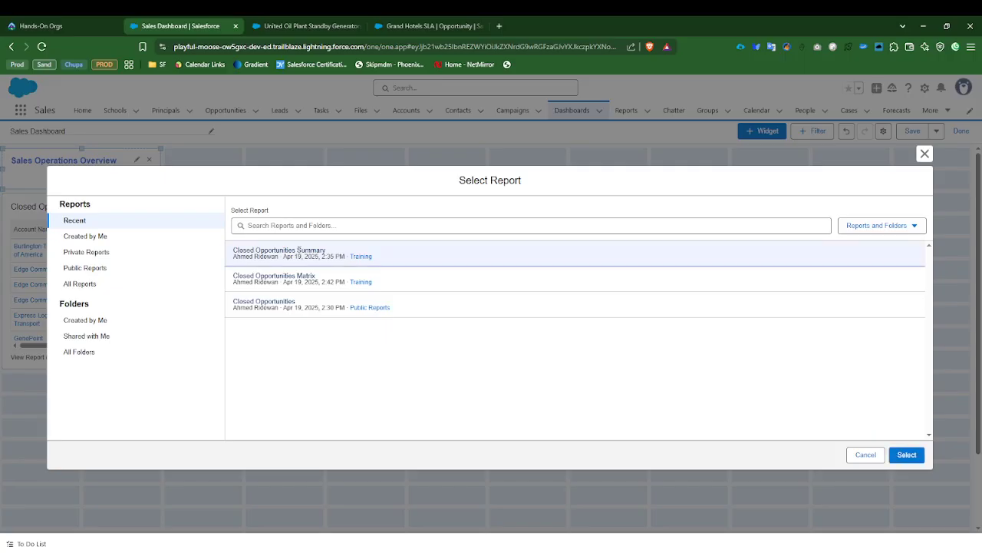
left_click(906, 455)
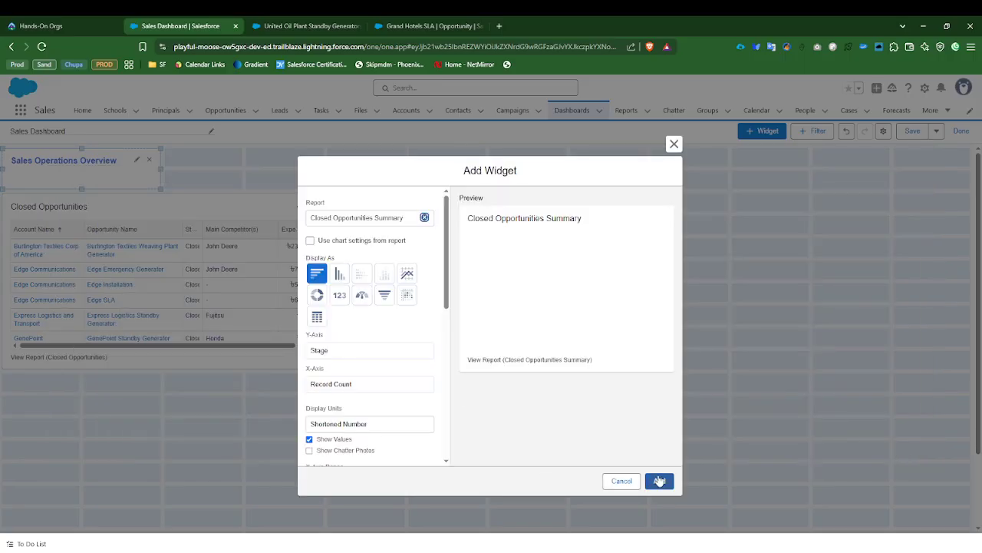
left_click(659, 480)
left_click_drag(176, 452, 537, 285)
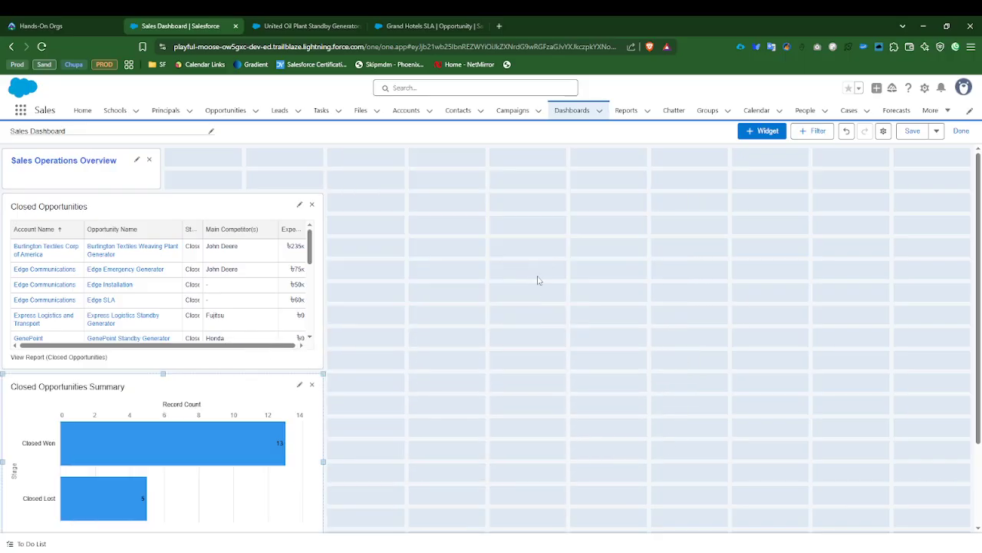
left_click_drag(96, 432, 438, 271)
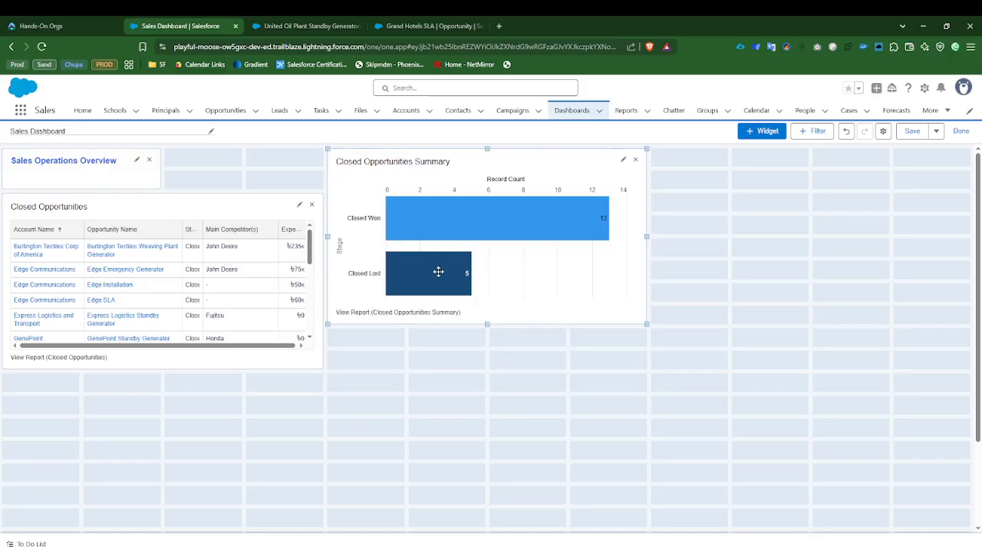
Step: Add the Closed Opportunities Matrix report as a horizontal bar chart and place it beside the Closed Opportunities Summary chart
left_click(762, 132)
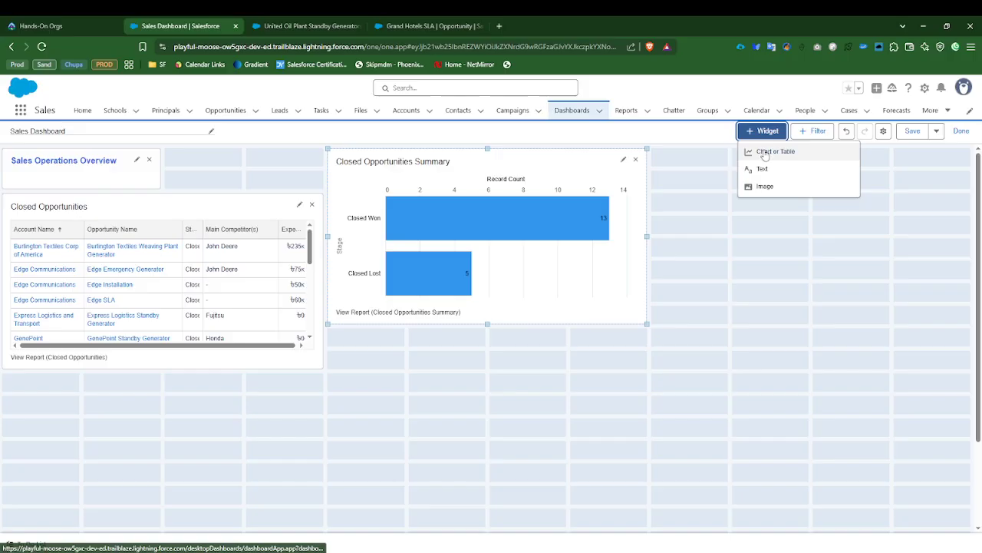
left_click(770, 149)
left_click(291, 278)
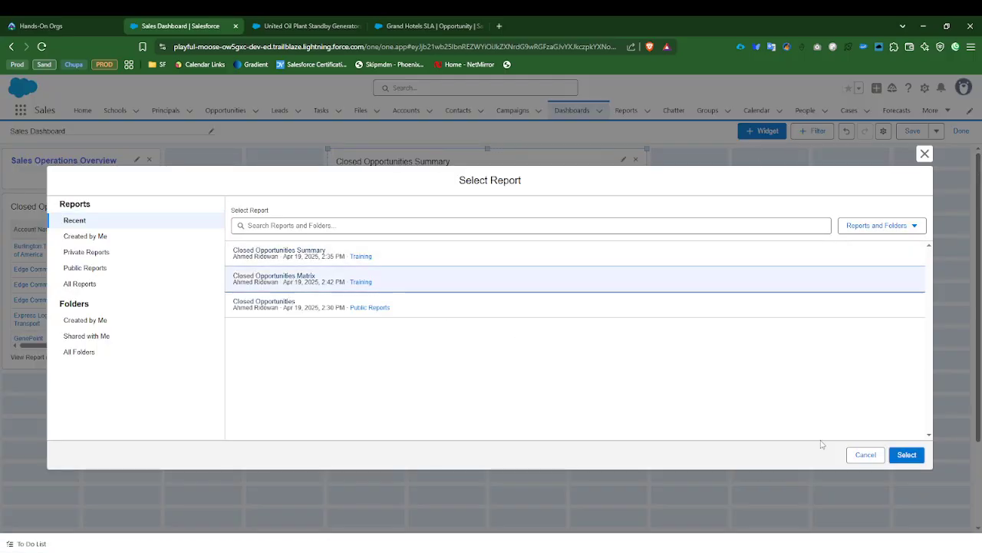
left_click(907, 454)
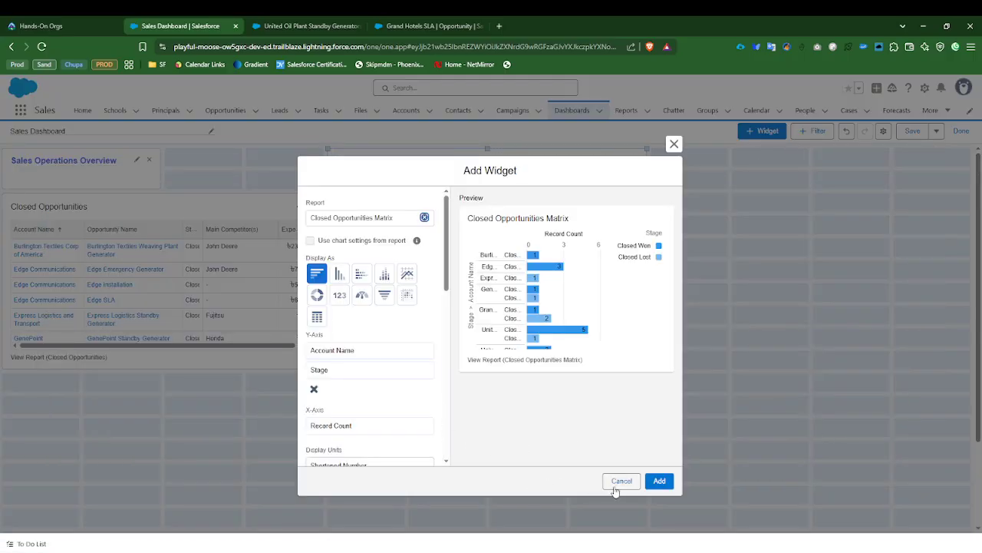
left_click(659, 480)
left_click_drag(158, 466, 815, 253)
Step: Reposition the Sales Operations Overview text widget above the report widgets and stretch it across the full dashboard width
left_click_drag(142, 176, 129, 346)
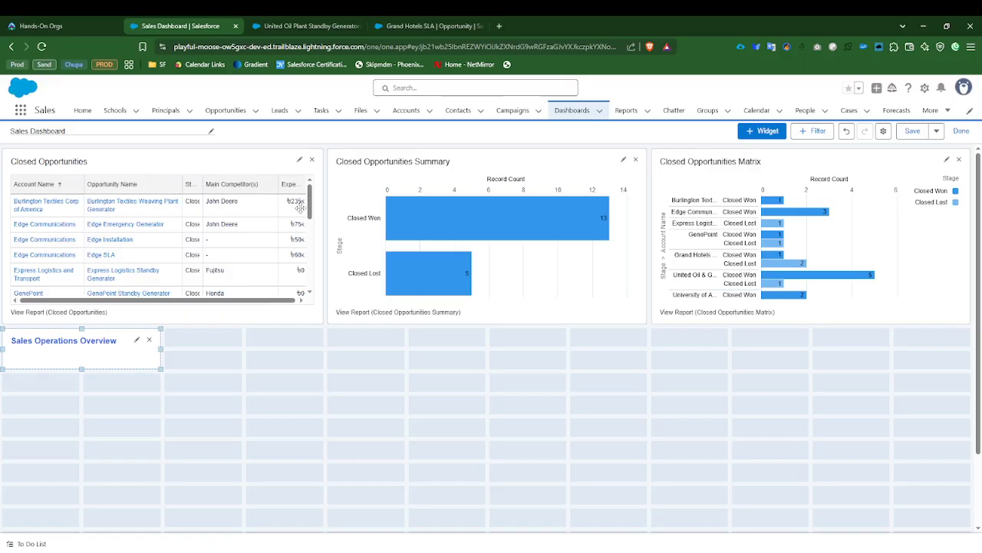
left_click_drag(95, 344, 951, 169)
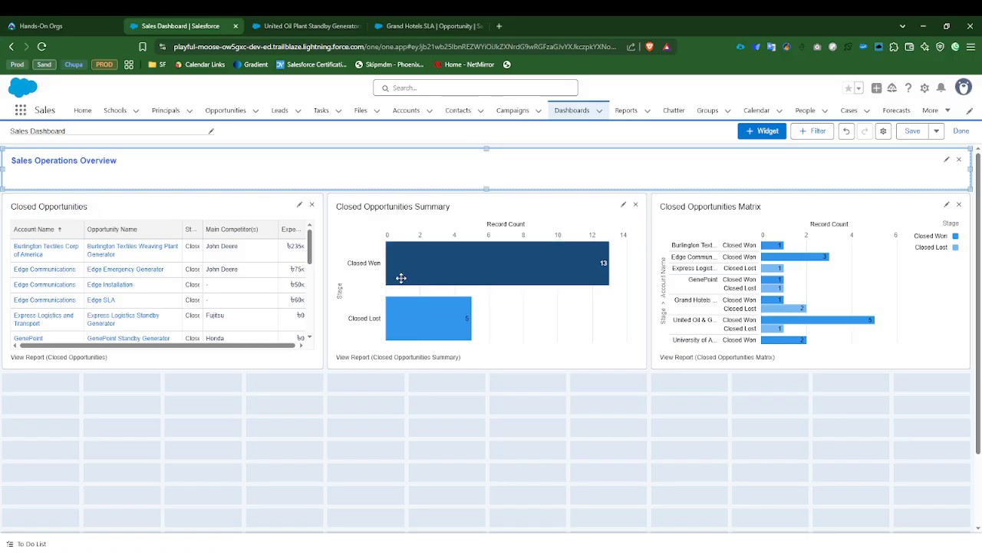
mouse_move(401, 278)
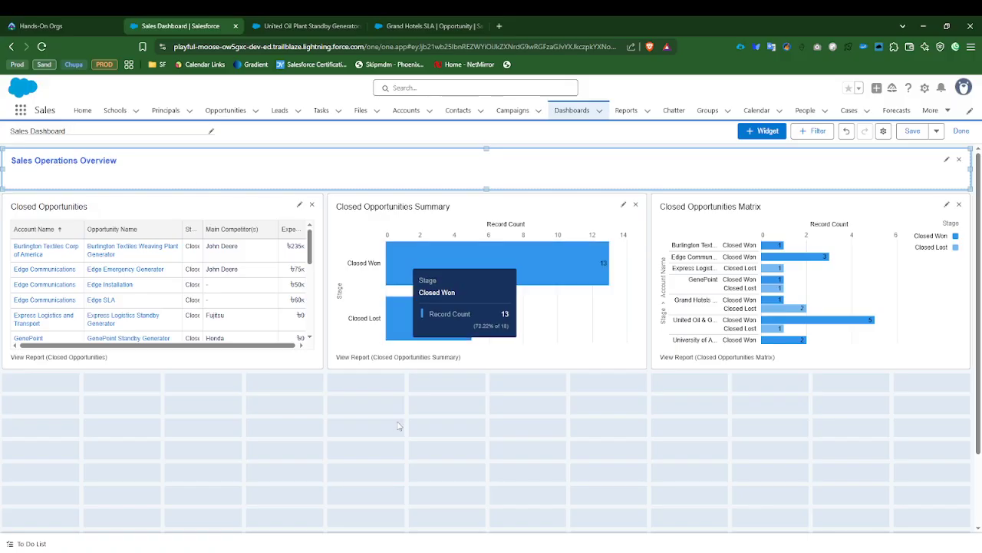
Step: Narrow the Sales Operations Overview widget to the Closed Opportunities table's width and widen it back across the dashboard
left_click_drag(969, 168, 944, 175)
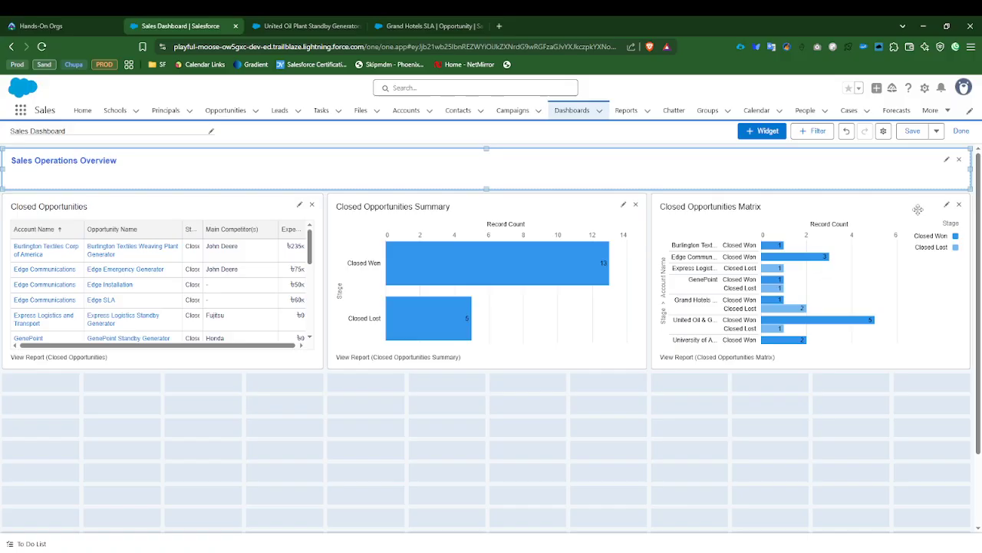
left_click(973, 173)
left_click_drag(972, 173, 311, 171)
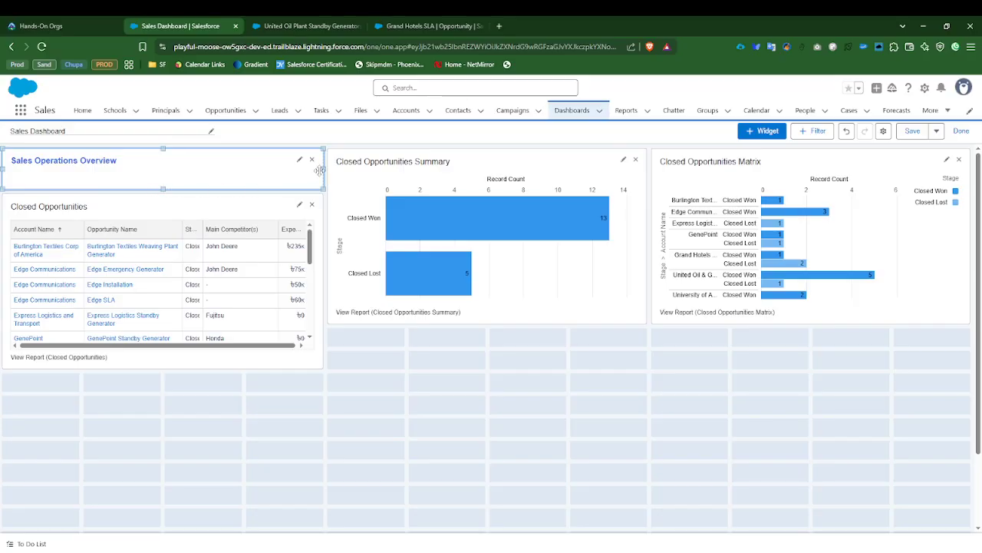
left_click_drag(320, 170, 933, 168)
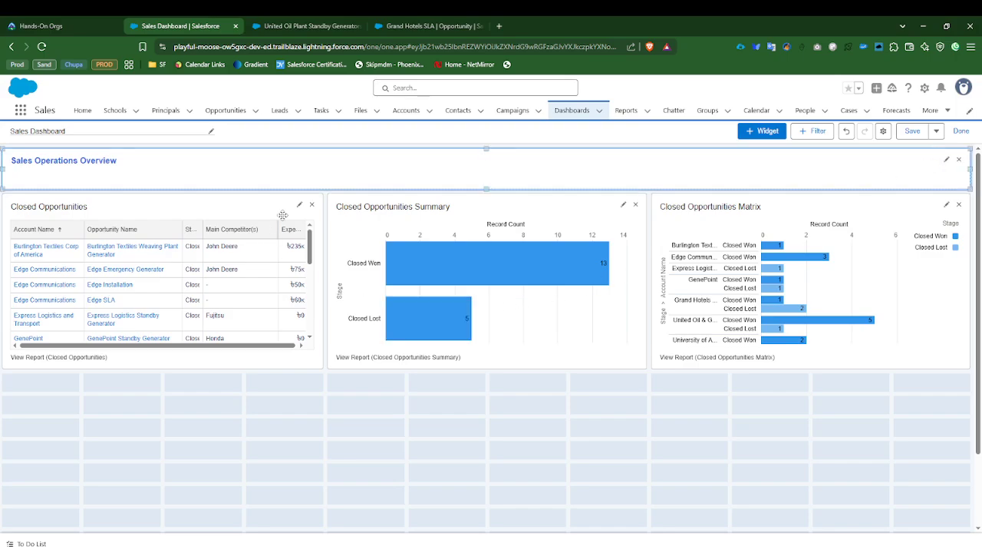
mouse_move(391, 247)
scroll(386, 481, "down", 2)
scroll(355, 465, "up", 2)
Step: Set the dashboard grid size to 9 columns in the dashboard properties
left_click(882, 131)
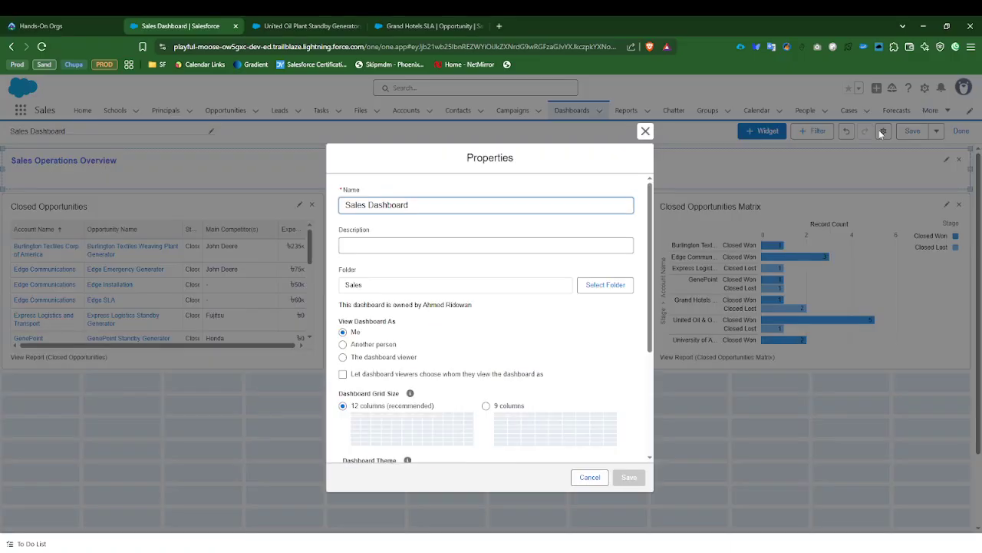
scroll(547, 295, "down", 3)
scroll(546, 300, "up", 1)
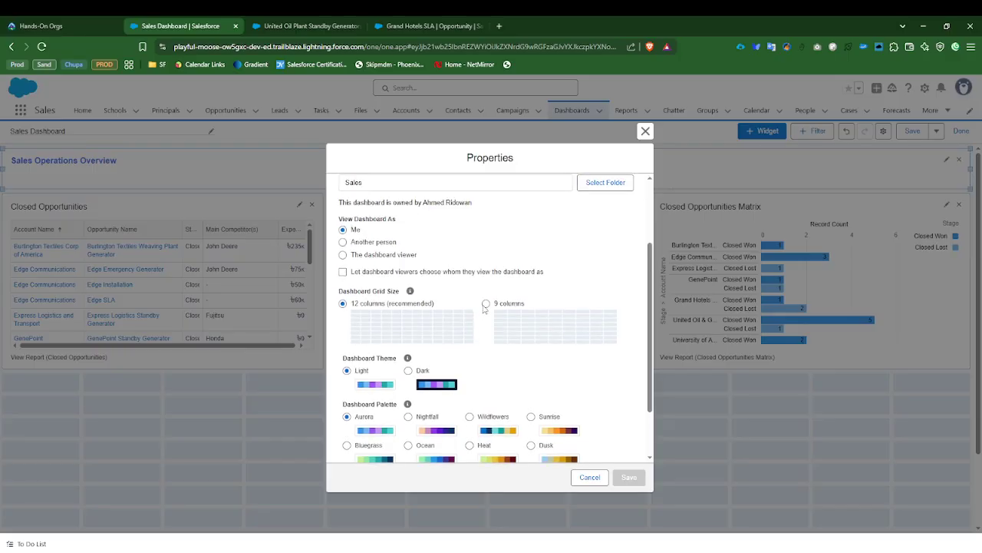
left_click(487, 304)
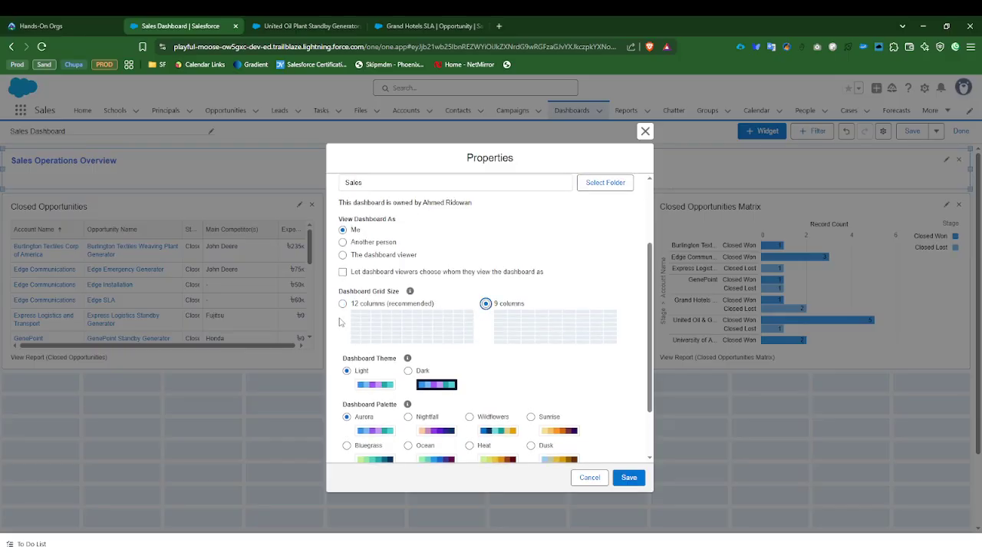
left_click(631, 478)
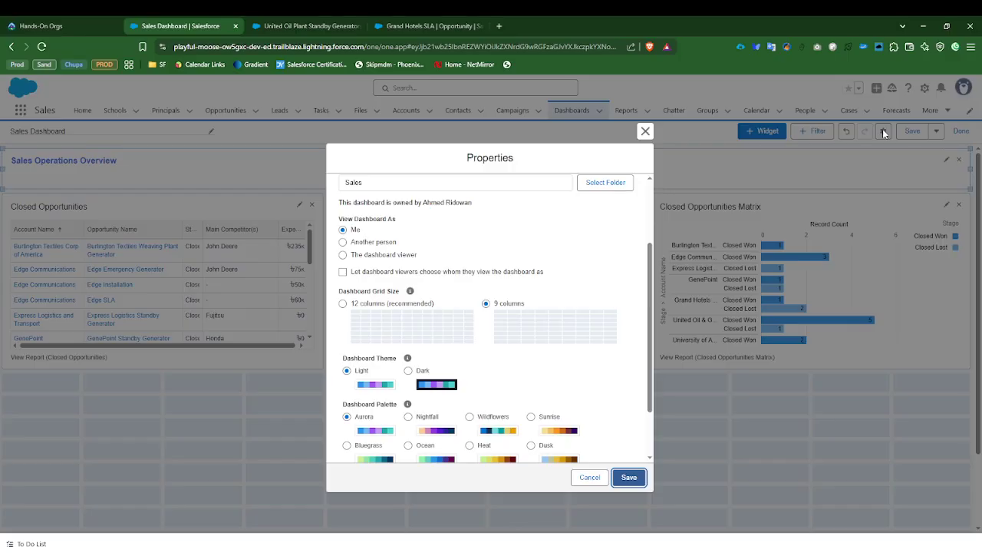
Step: Choose the Sunrise dashboard palette and save the dashboard properties
scroll(581, 350, "down", 3)
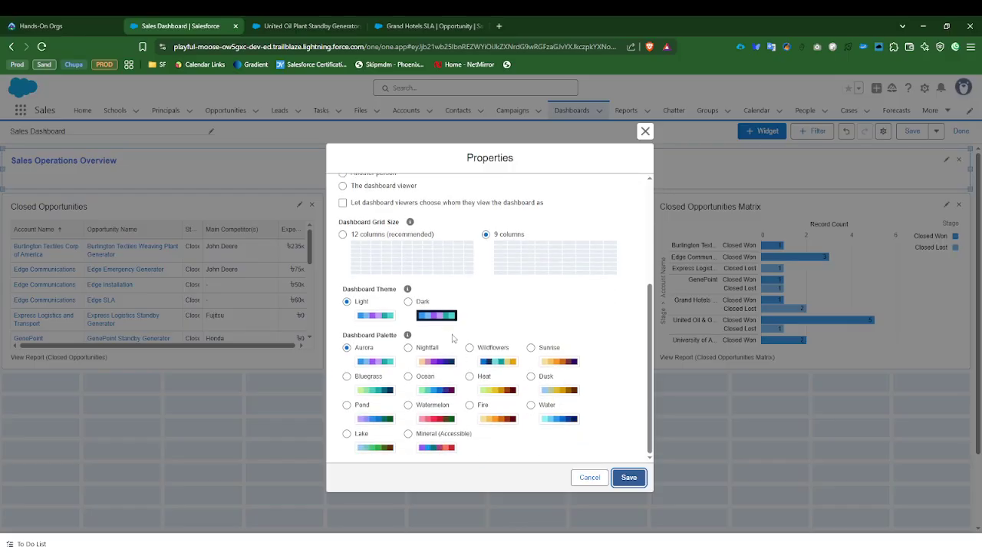
scroll(453, 337, "up", 2)
scroll(452, 338, "down", 2)
left_click(535, 350)
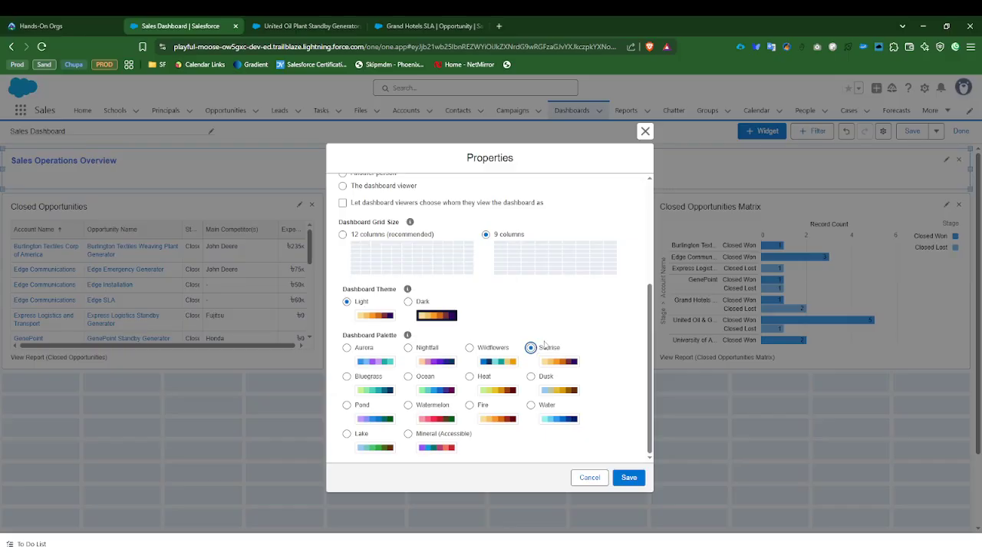
scroll(578, 399, "up", 5)
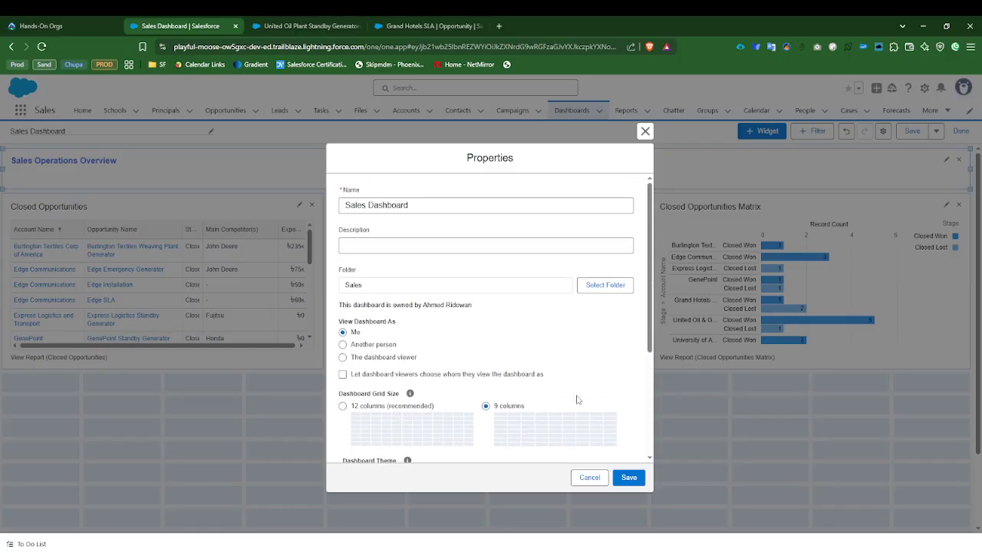
scroll(578, 399, "down", 5)
left_click(627, 477)
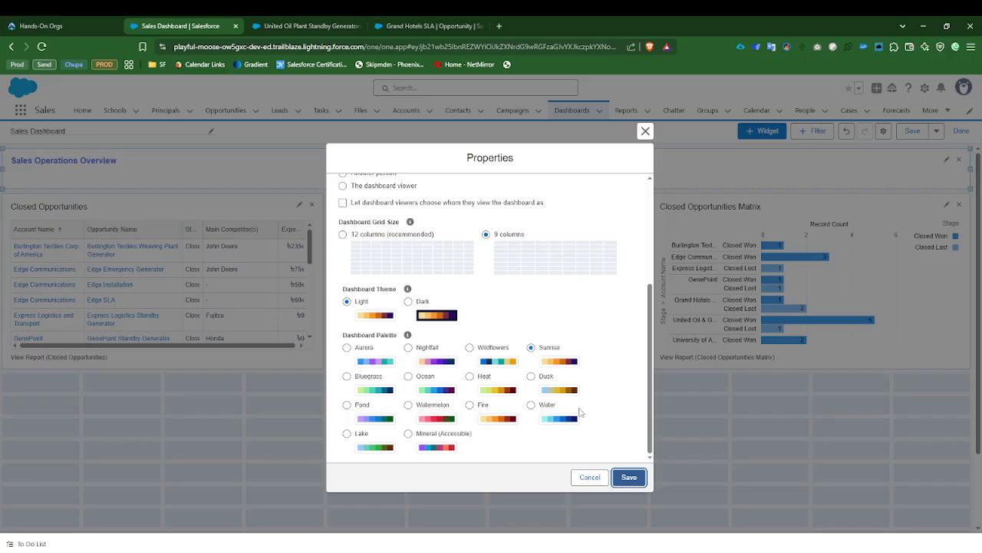
left_click(628, 480)
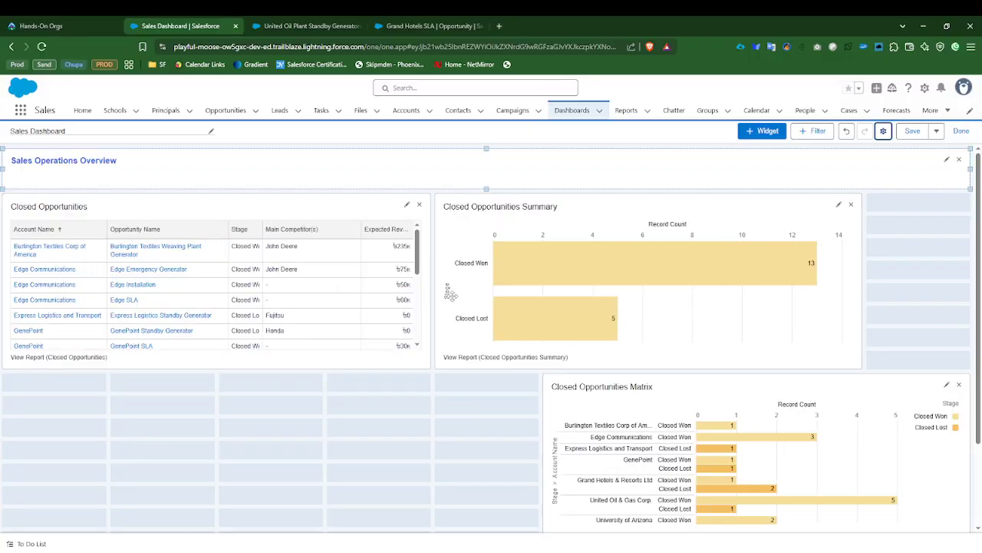
Step: Resize the three report widgets to three grid columns each and line them up side by side under the text widget
left_click(368, 270)
left_click_drag(430, 281, 323, 282)
left_click(653, 278)
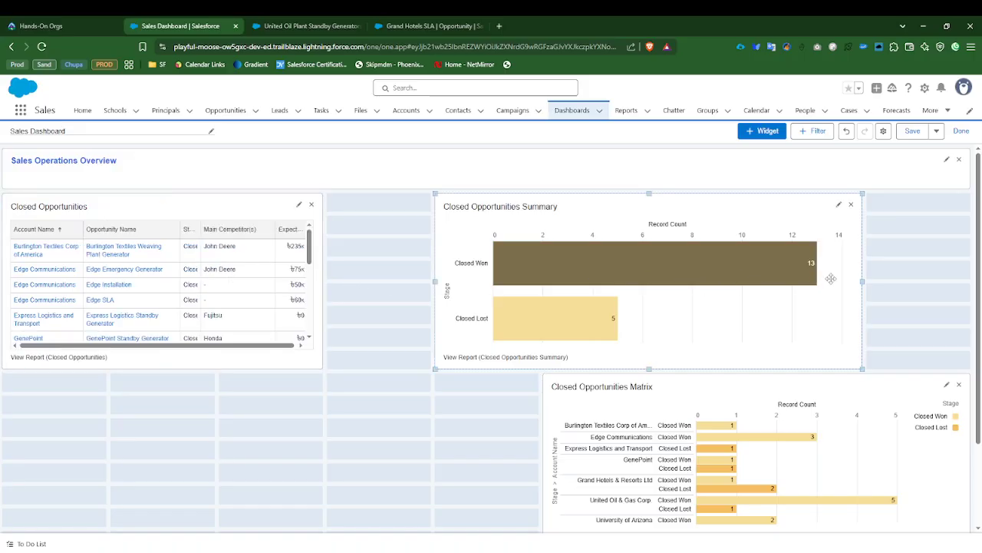
left_click_drag(862, 283, 631, 285)
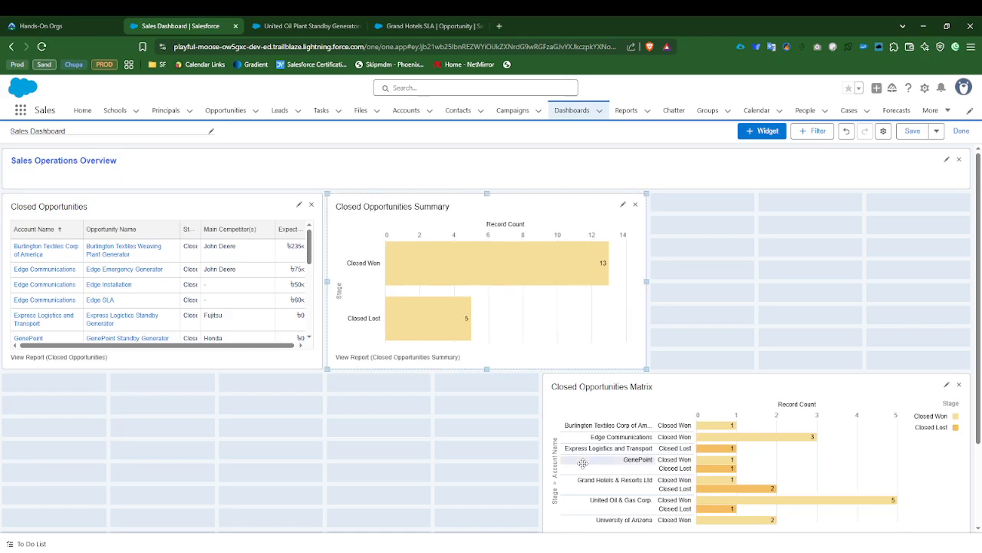
left_click_drag(545, 465, 665, 439)
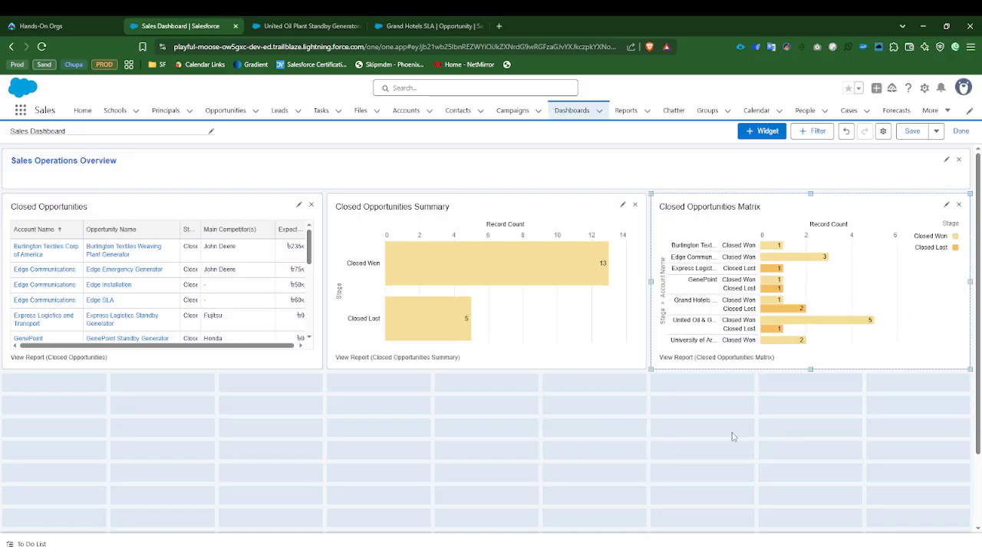
Step: Save the Sales Dashboard and finish editing it
scroll(226, 344, "down", 2)
scroll(227, 376, "up", 2)
left_click(914, 132)
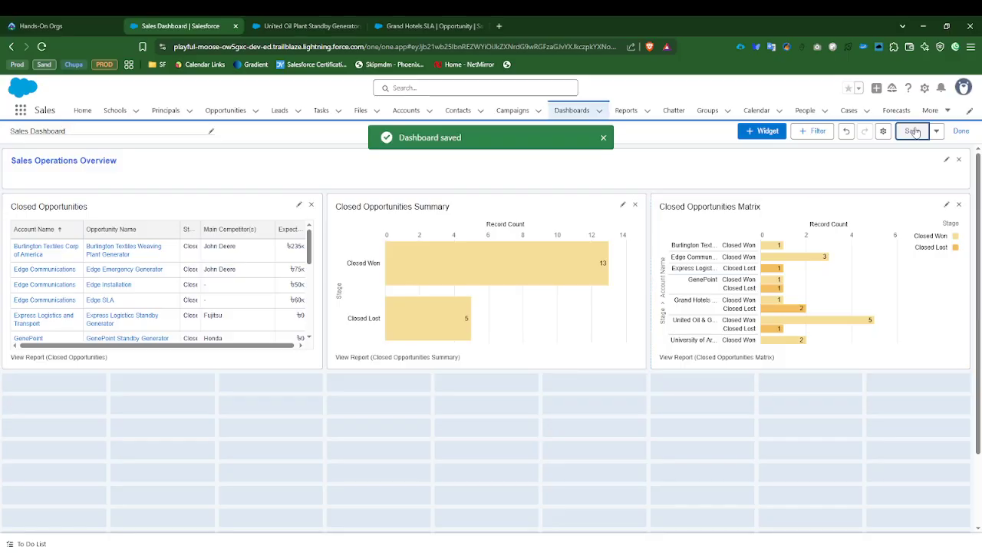
left_click(961, 132)
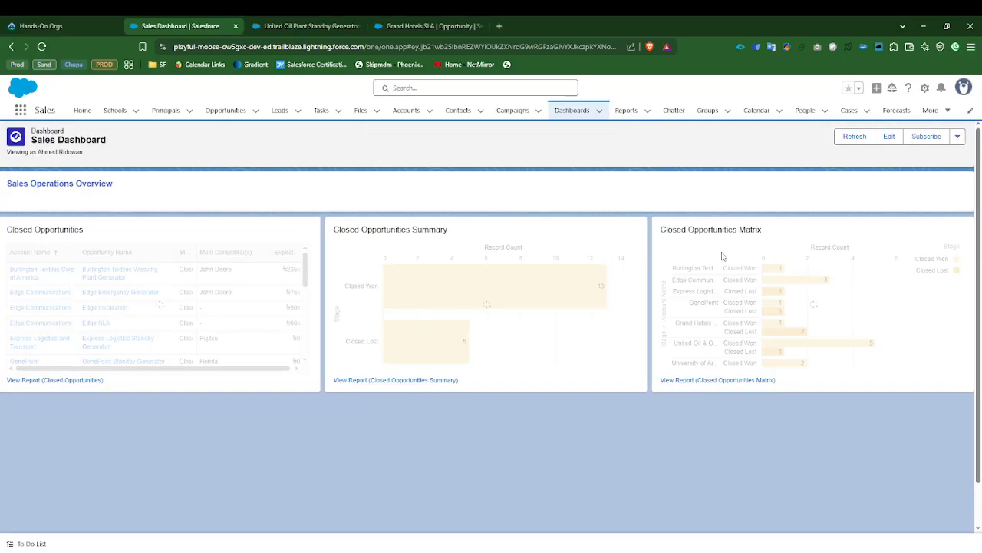
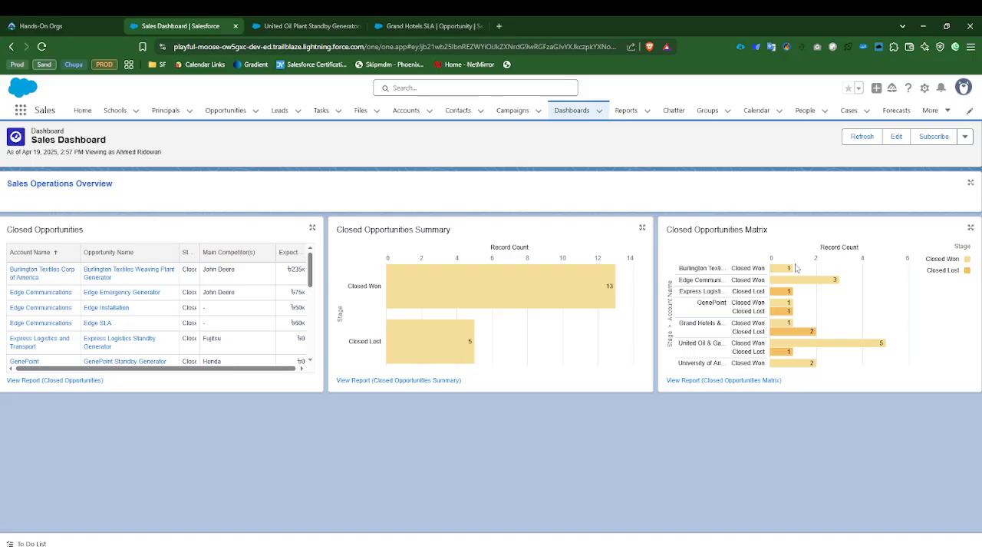
Step: Examine the line under the Sales Dashboard title that shows its as-of date and the user it is viewed as
mouse_move(439, 290)
left_click_drag(7, 153, 164, 154)
left_click(86, 155)
left_click(93, 155)
left_click_drag(86, 152, 177, 153)
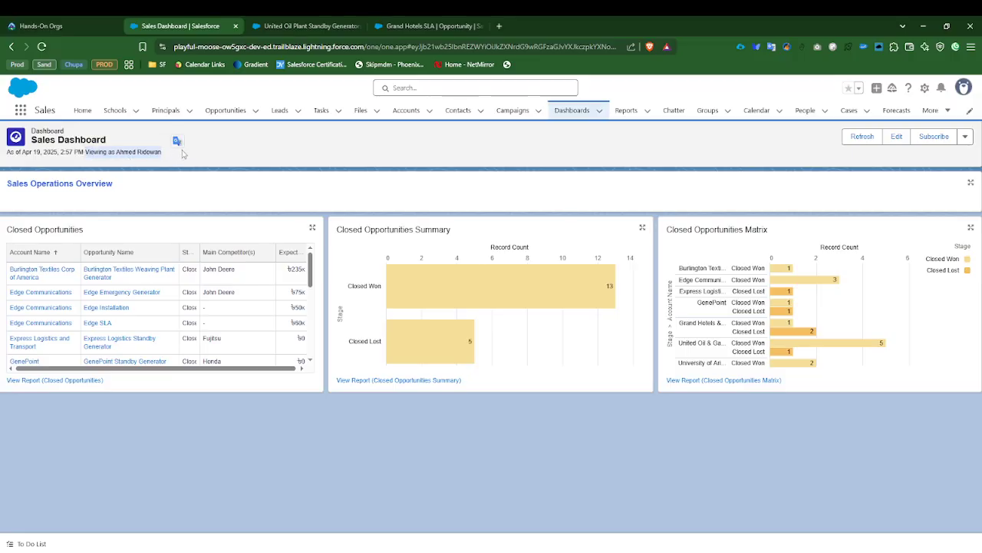
left_click(193, 158)
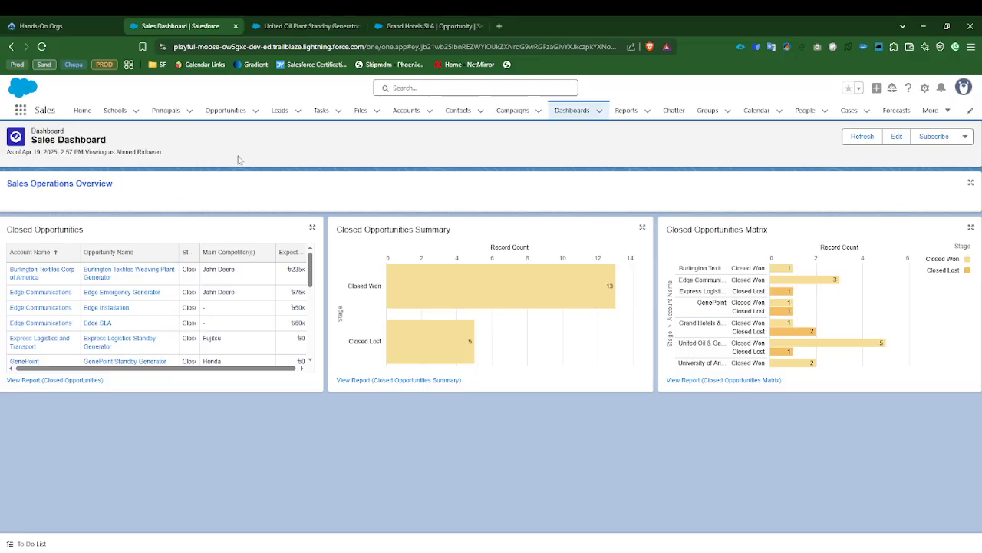
left_click_drag(116, 151, 171, 155)
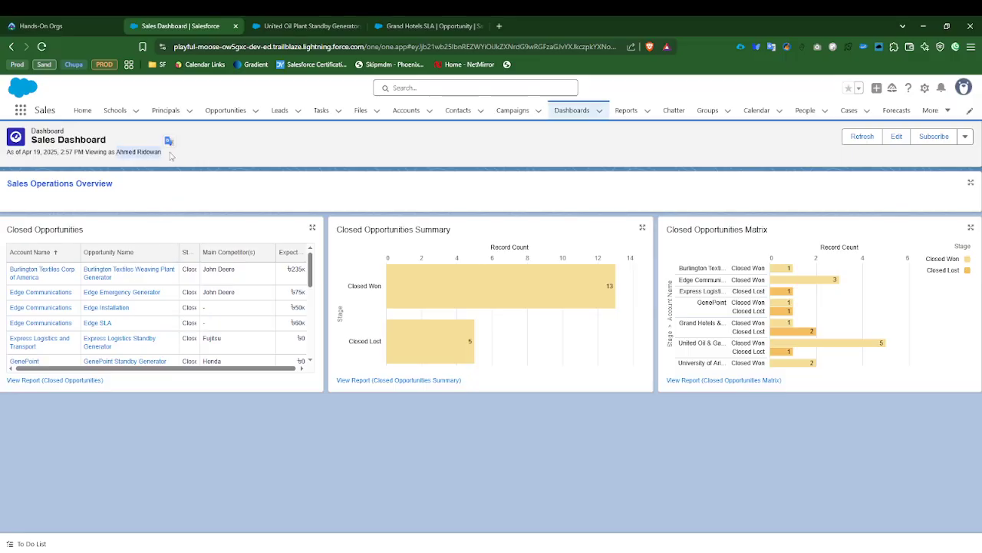
left_click(217, 159)
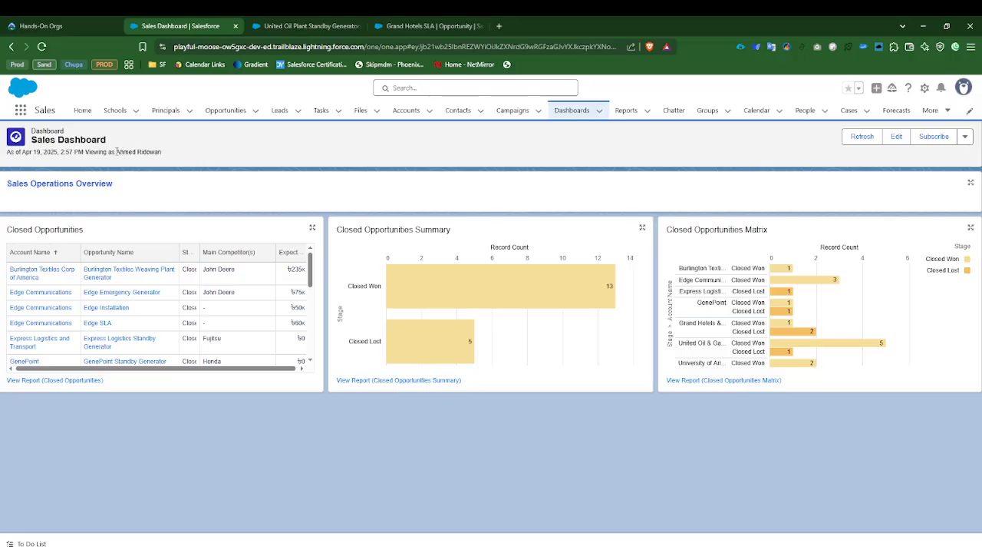
left_click_drag(116, 151, 161, 152)
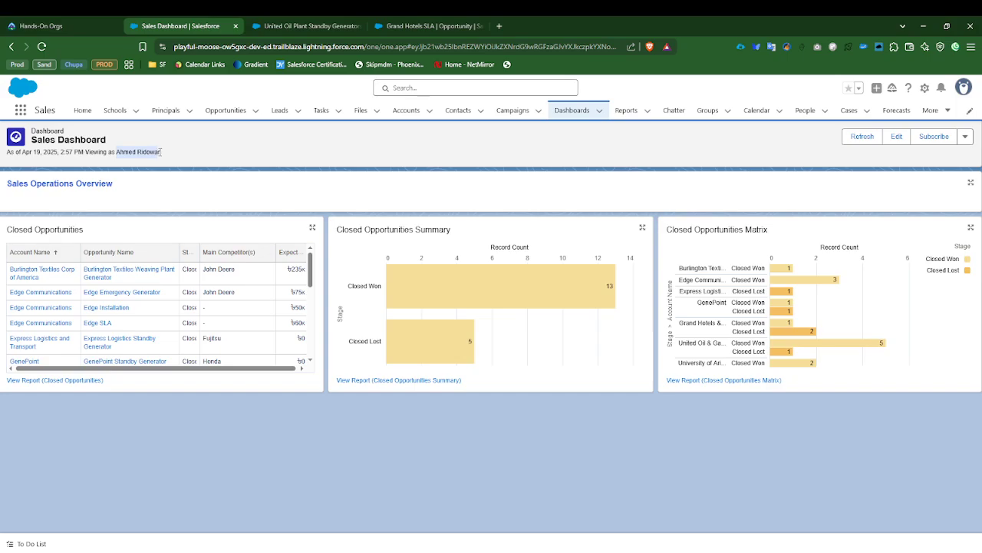
left_click(185, 156)
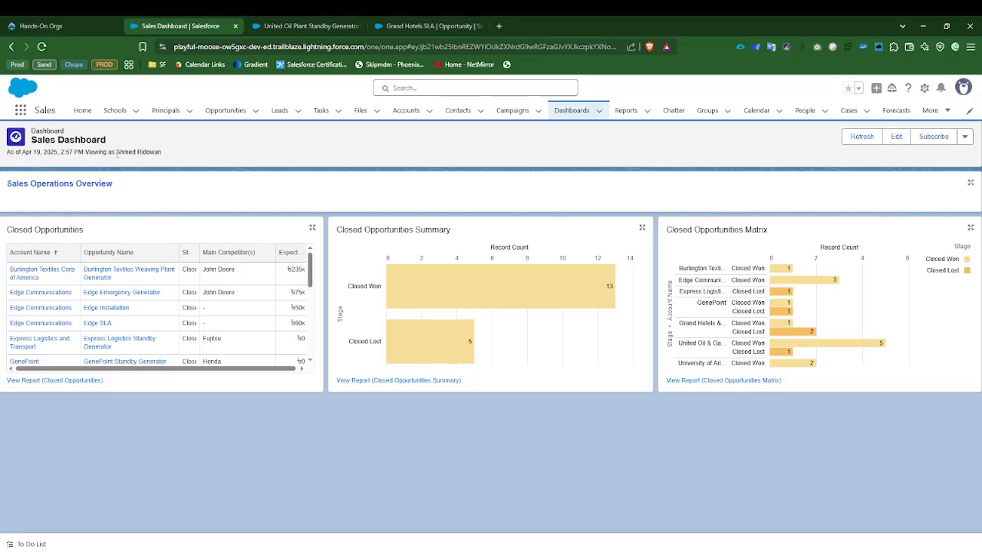
mouse_move(457, 280)
left_click_drag(115, 152, 175, 157)
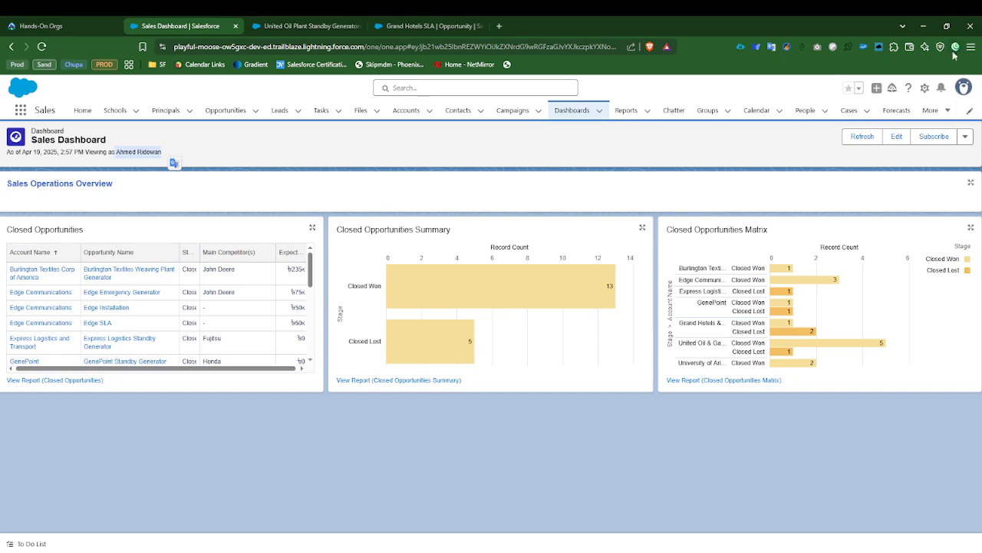
Step: Edit the Sales Dashboard's properties and set View Dashboard As to The dashboard viewer
left_click(897, 137)
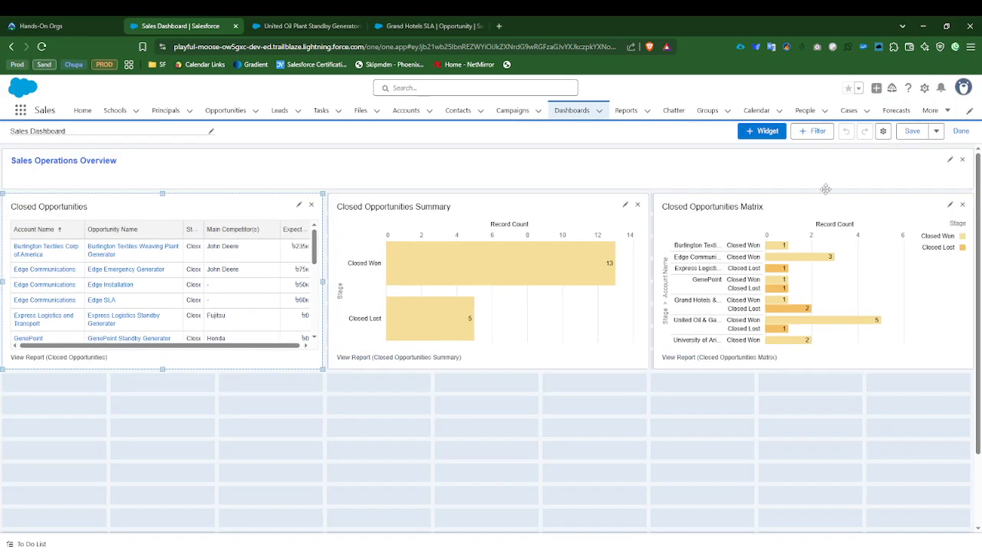
left_click(883, 132)
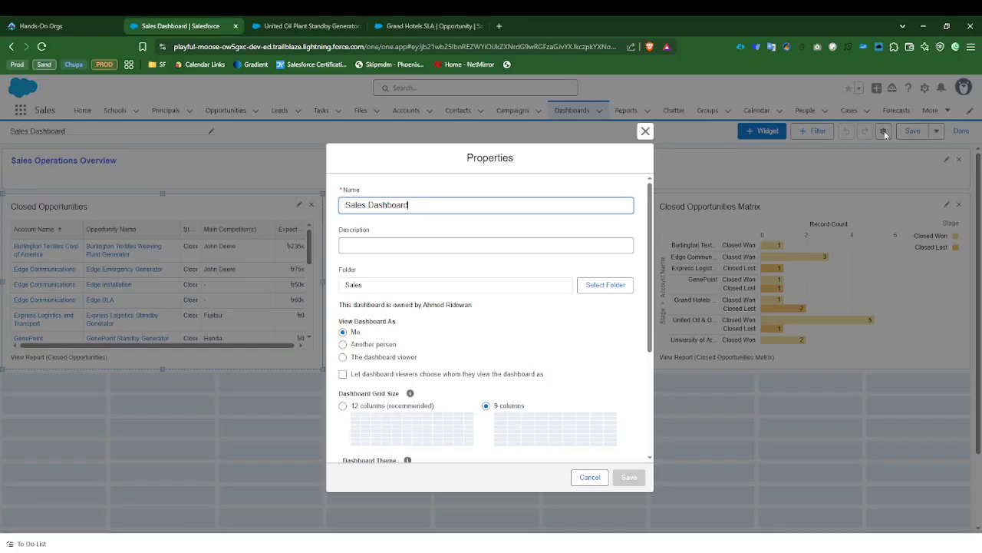
left_click(340, 322)
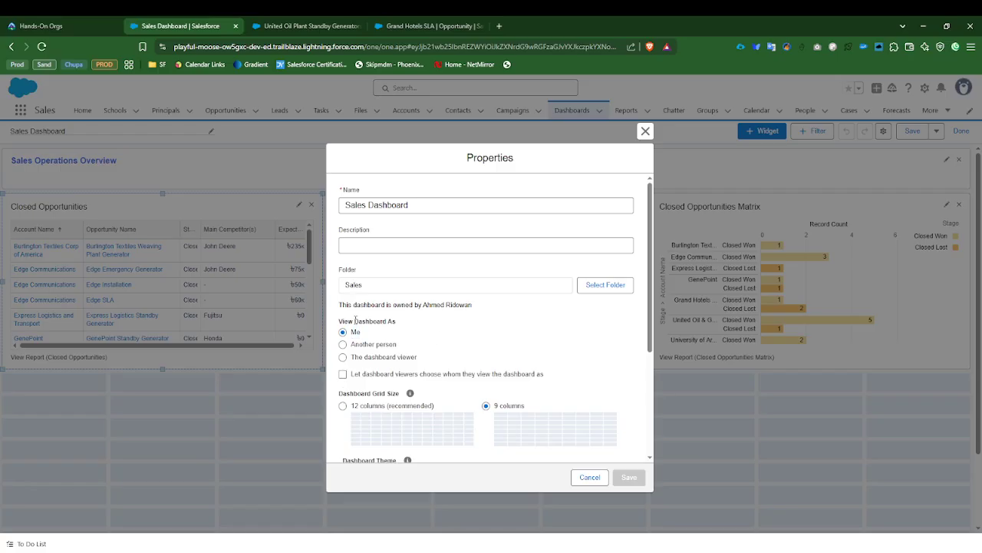
left_click(342, 357)
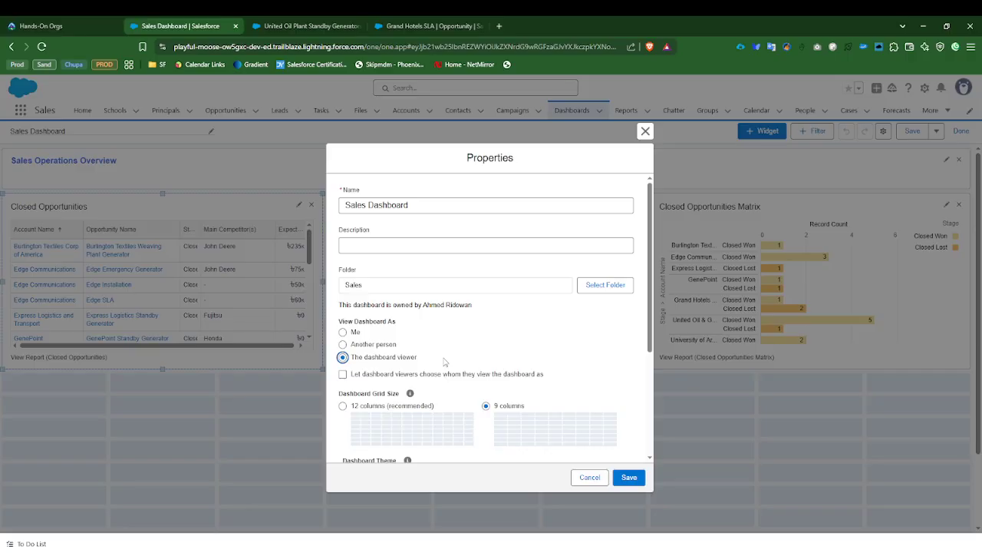
scroll(443, 361, "down", 3)
scroll(444, 361, "up", 3)
left_click(343, 345)
left_click(378, 361)
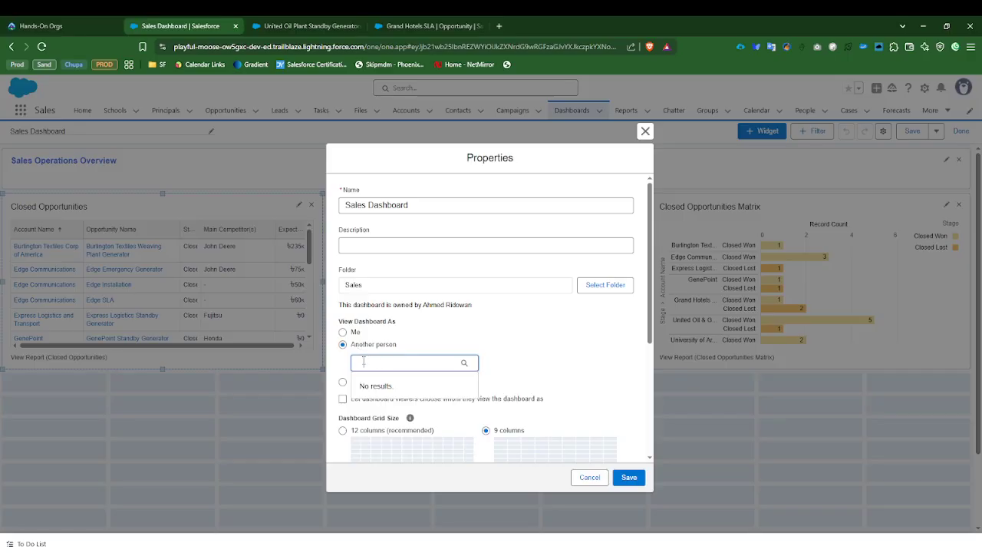
left_click(501, 345)
left_click(343, 382)
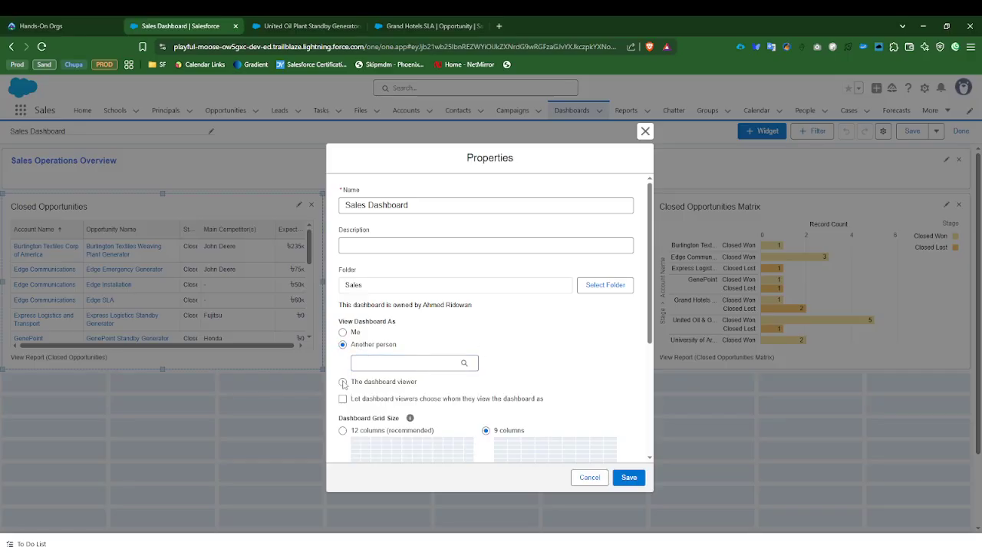
left_click_drag(352, 358, 418, 358)
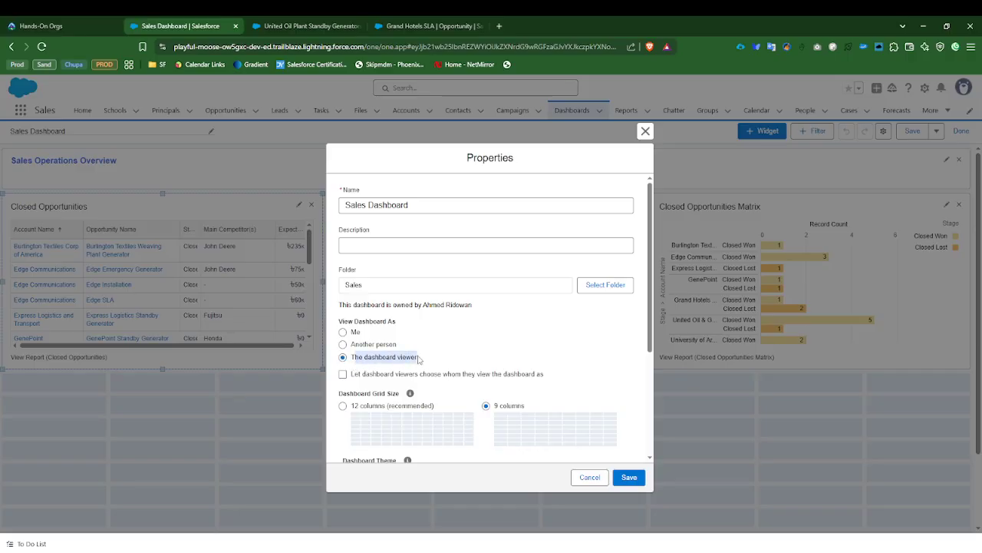
double_click(374, 357)
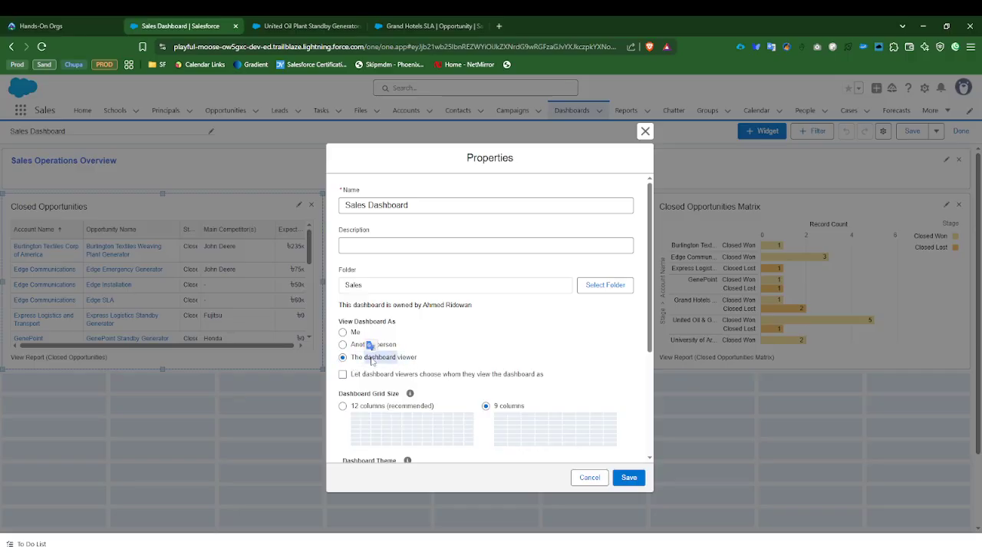
left_click(374, 360)
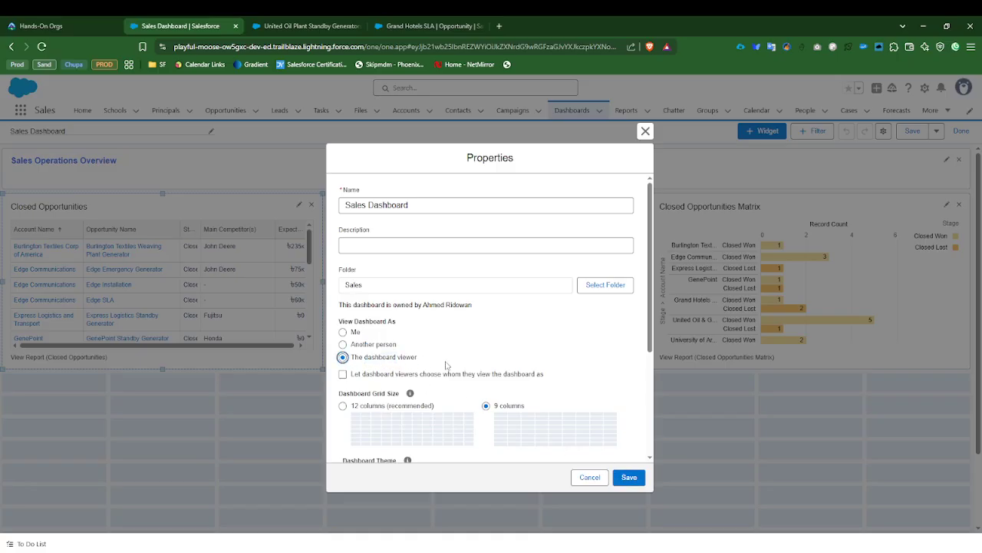
Step: Save the dashboard properties, then save the Sales Dashboard and finish editing it
scroll(556, 430, "down", 5)
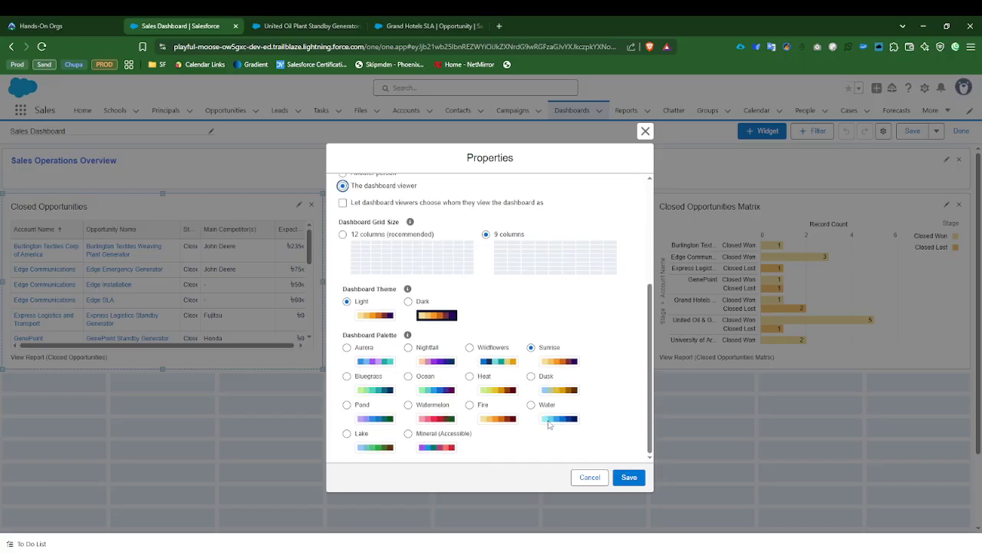
scroll(548, 426, "up", 5)
left_click(629, 477)
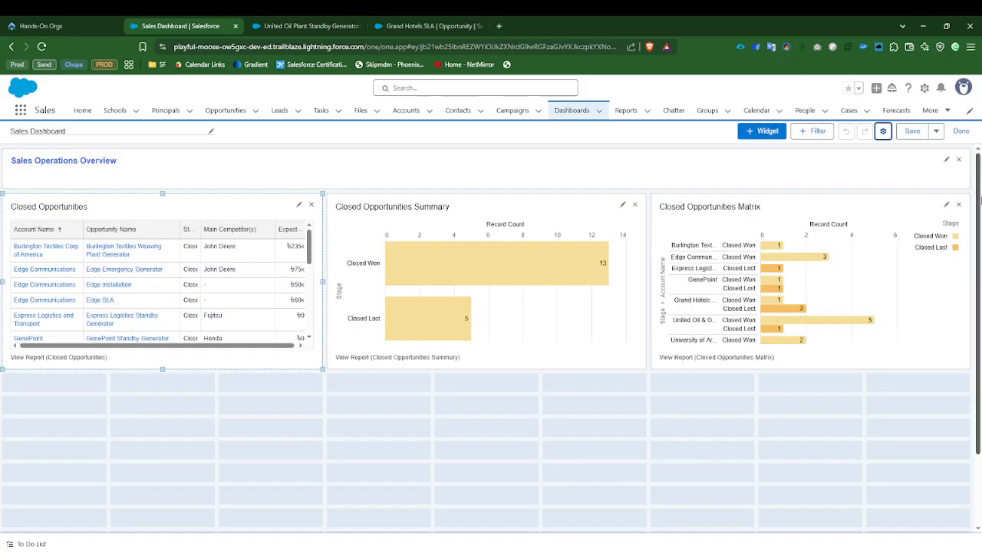
left_click(912, 133)
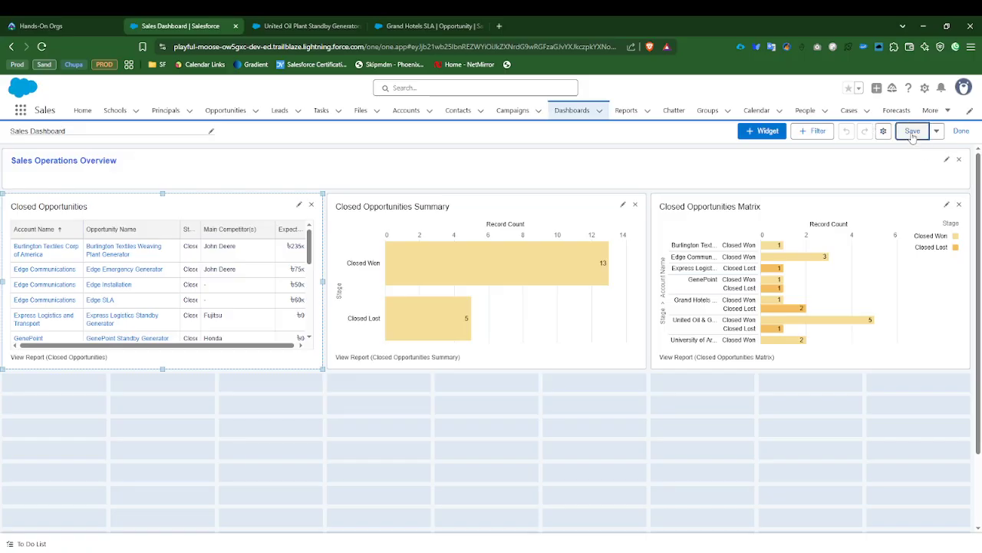
left_click(960, 132)
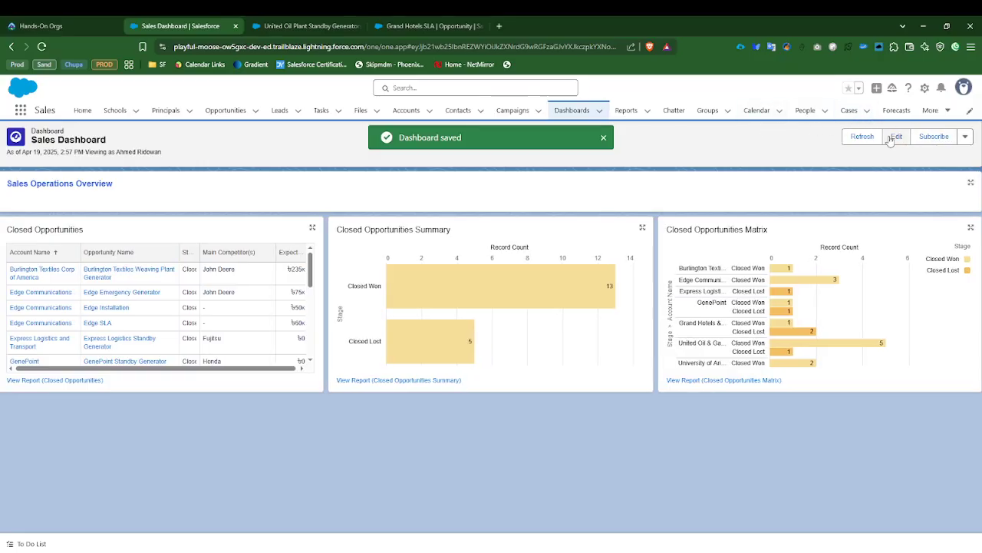
Step: Refresh the Sales Dashboard's data
left_click(862, 138)
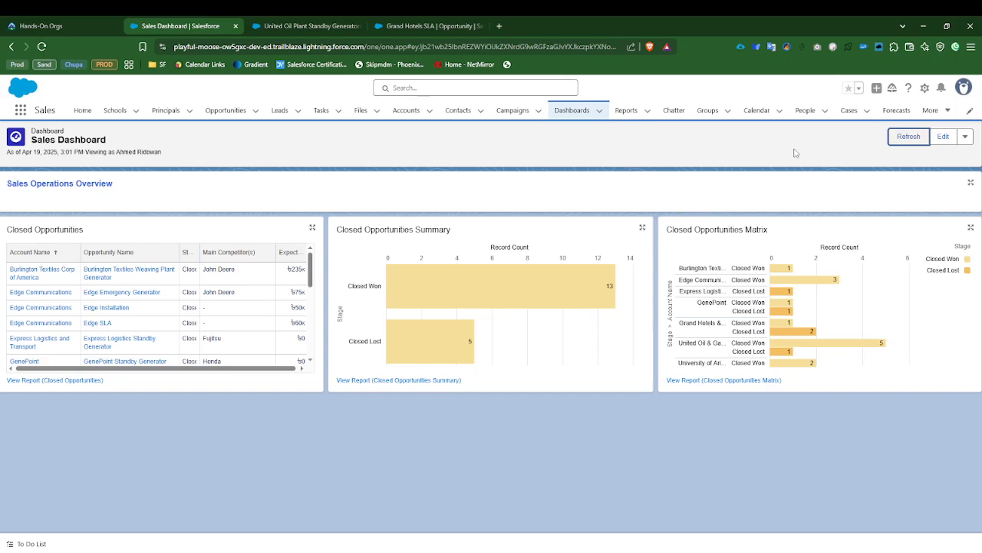
left_click(907, 138)
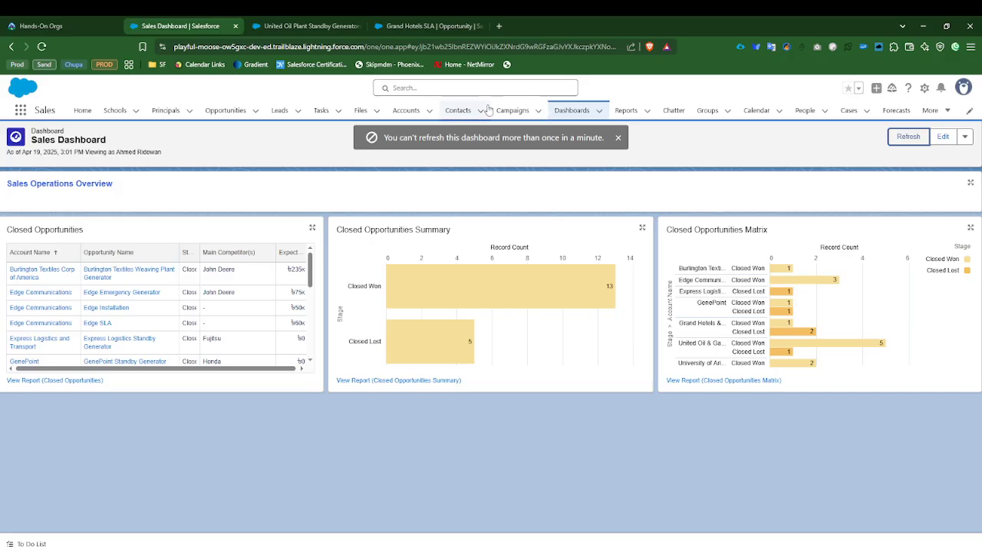
left_click_drag(388, 137, 598, 138)
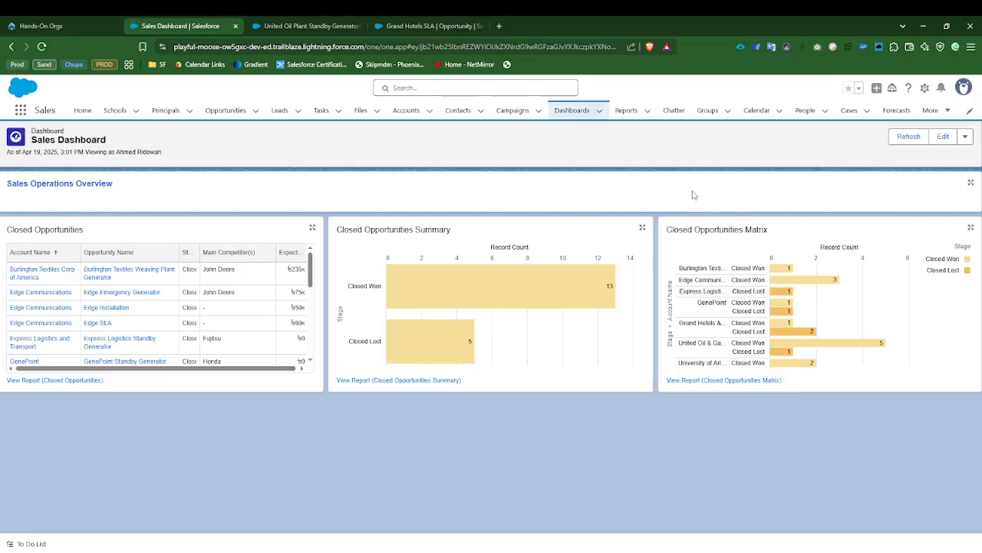
left_click(965, 136)
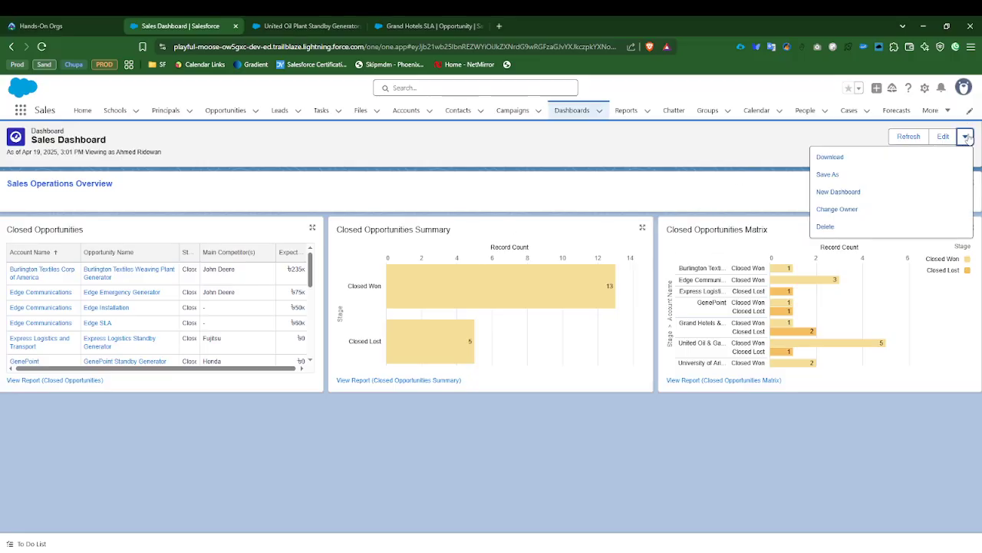
left_click(686, 201)
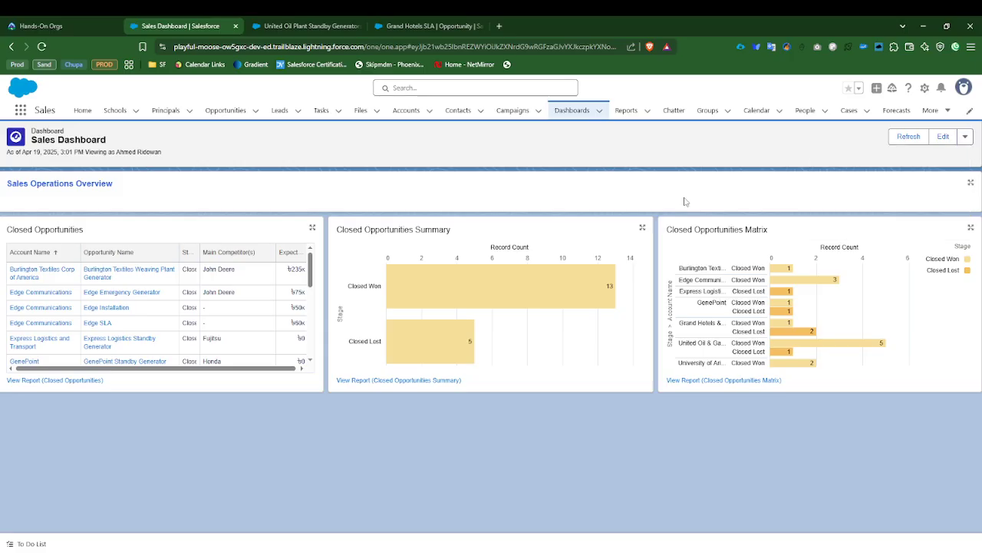
Step: Reopen the dashboard for editing and check the View Dashboard As setting in its properties, leaving them unchanged
left_click(942, 136)
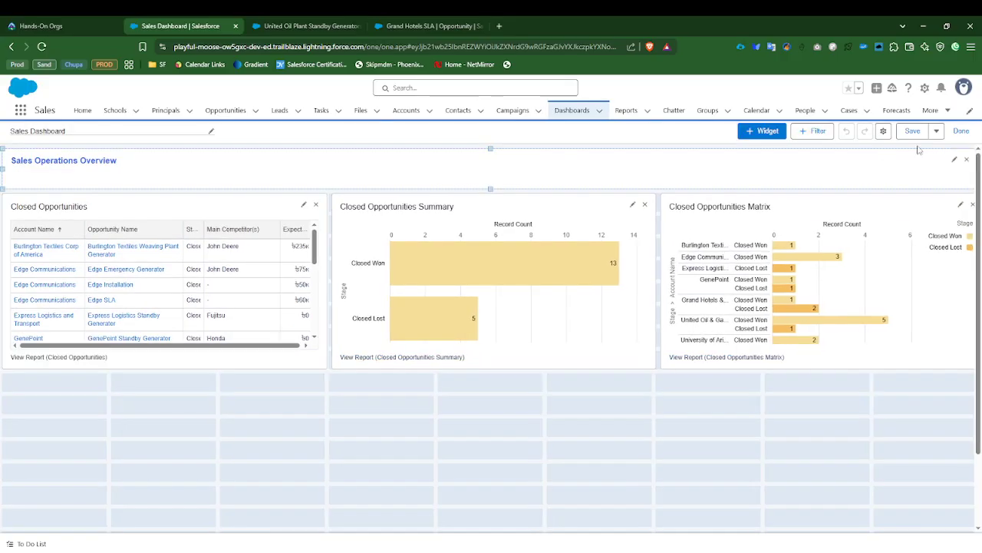
left_click(882, 131)
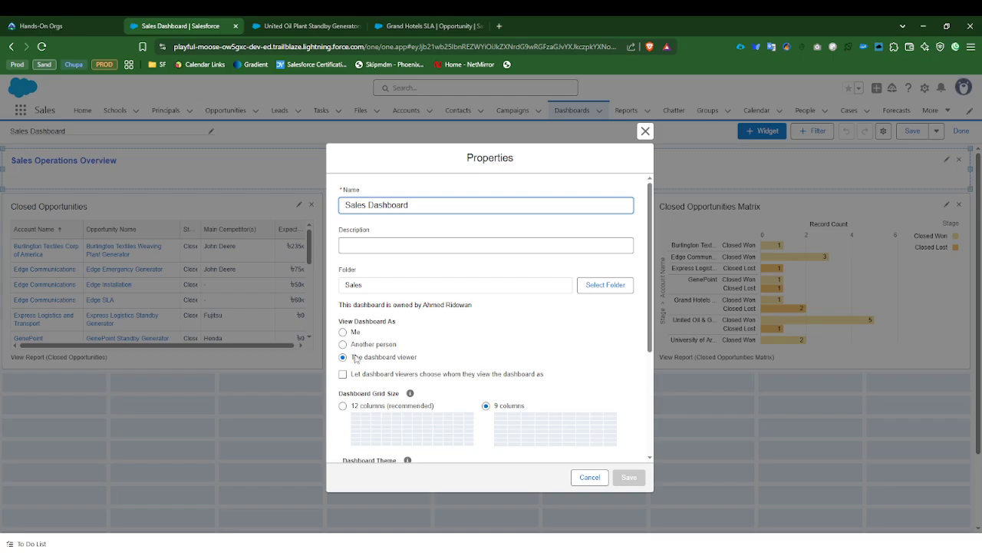
left_click_drag(353, 359, 418, 358)
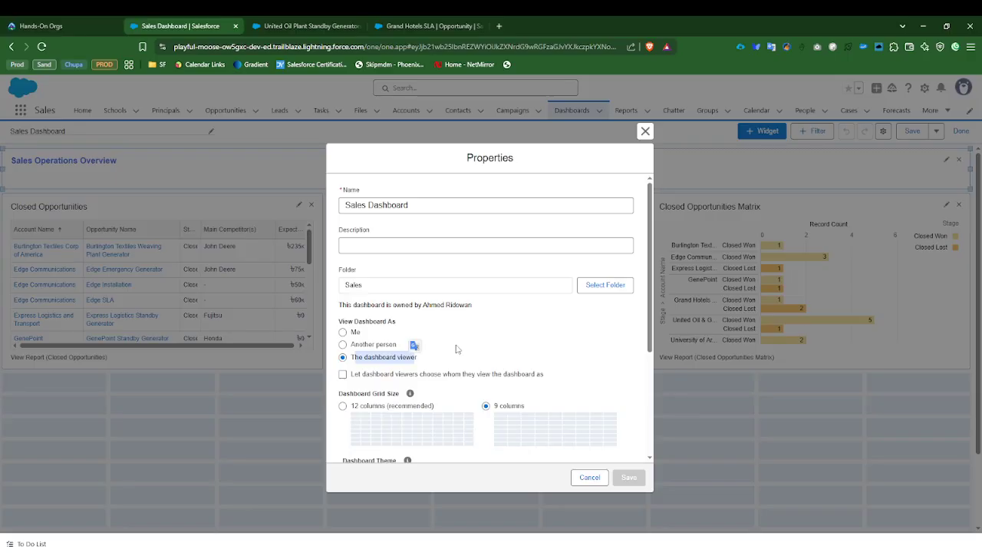
left_click(589, 477)
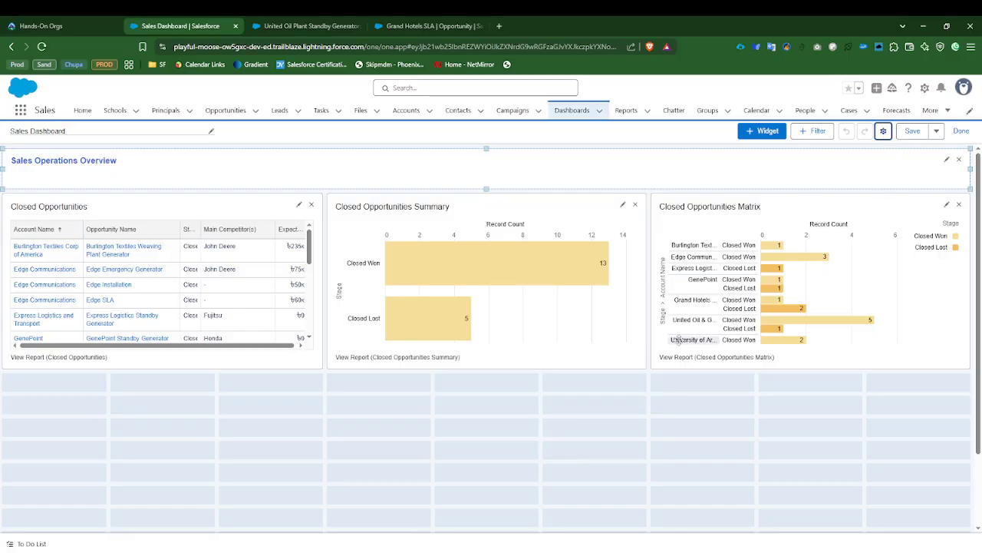
left_click(884, 132)
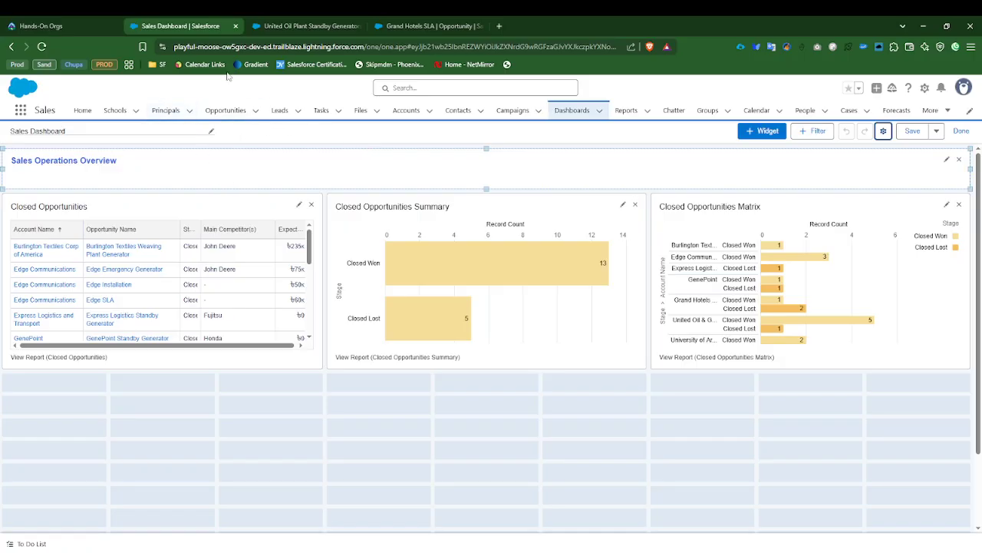
left_click(363, 48)
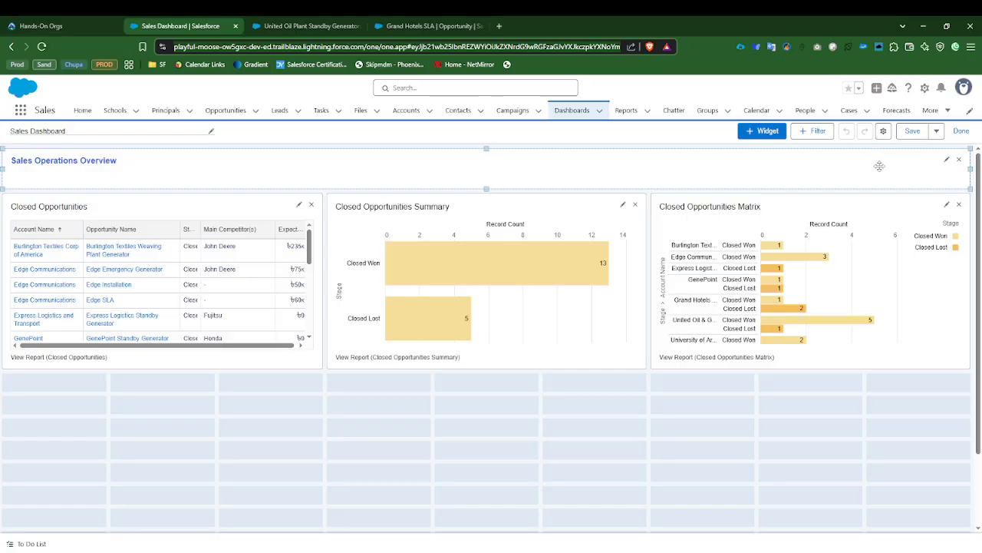
Step: Save the dashboard again, leave editing and check the viewing-as line under its title
left_click(913, 131)
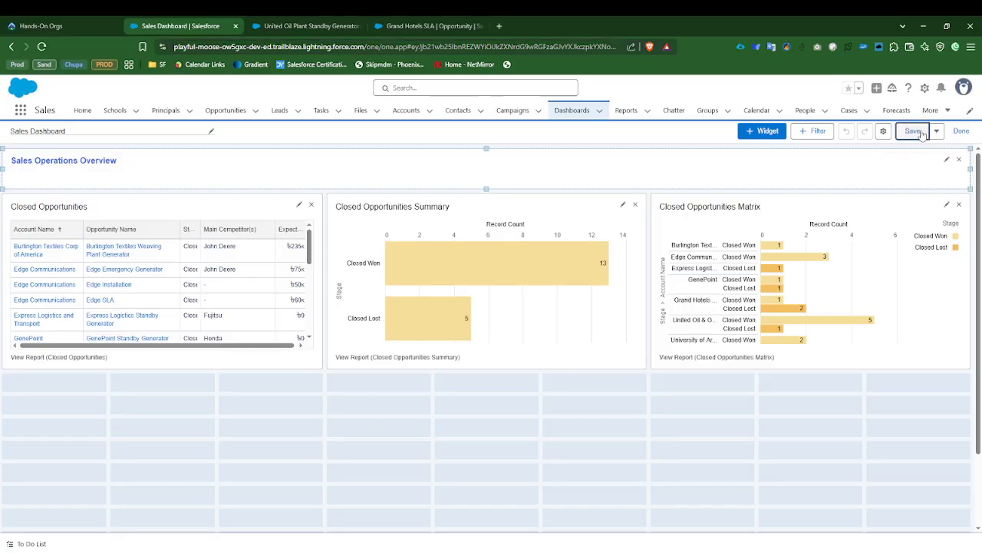
left_click(959, 131)
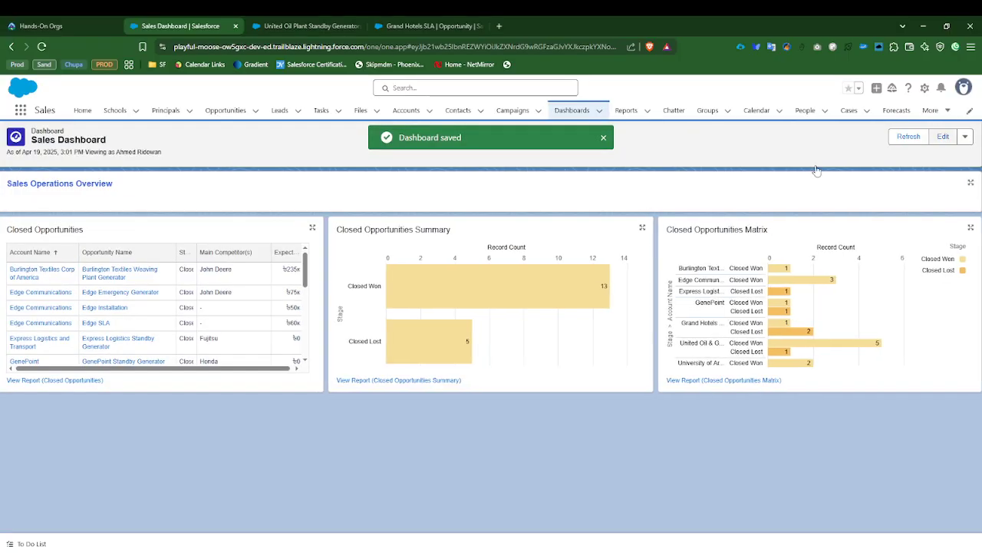
left_click_drag(62, 151, 167, 152)
left_click(215, 151)
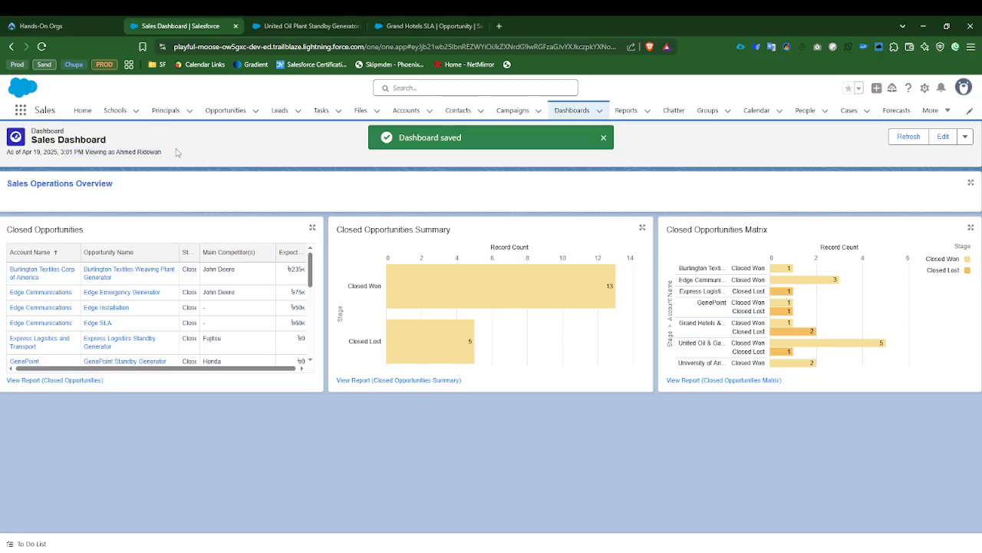
left_click_drag(80, 152, 181, 157)
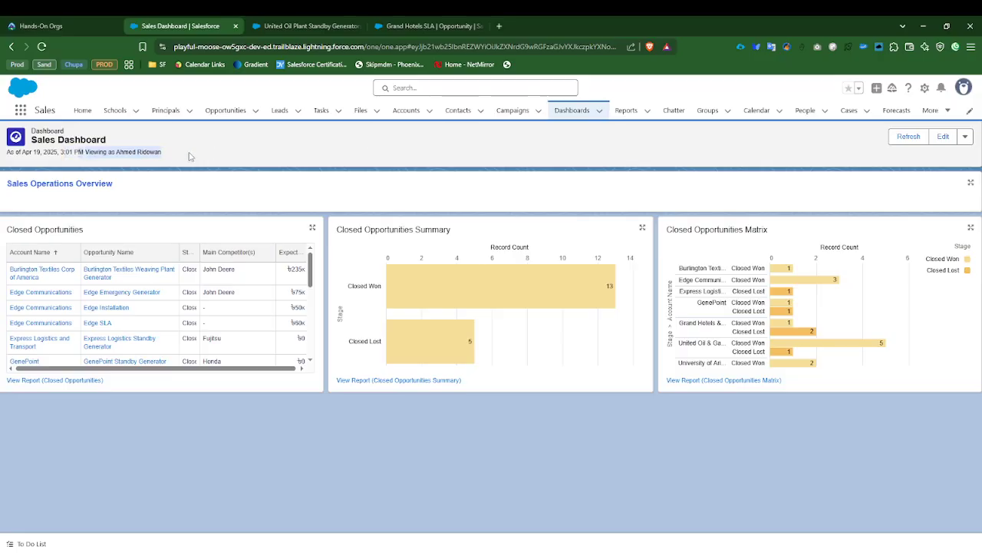
Step: Check the refresh date and viewing-as line under the Sales Dashboard title, and review the dashboard's additional actions
left_click(244, 146)
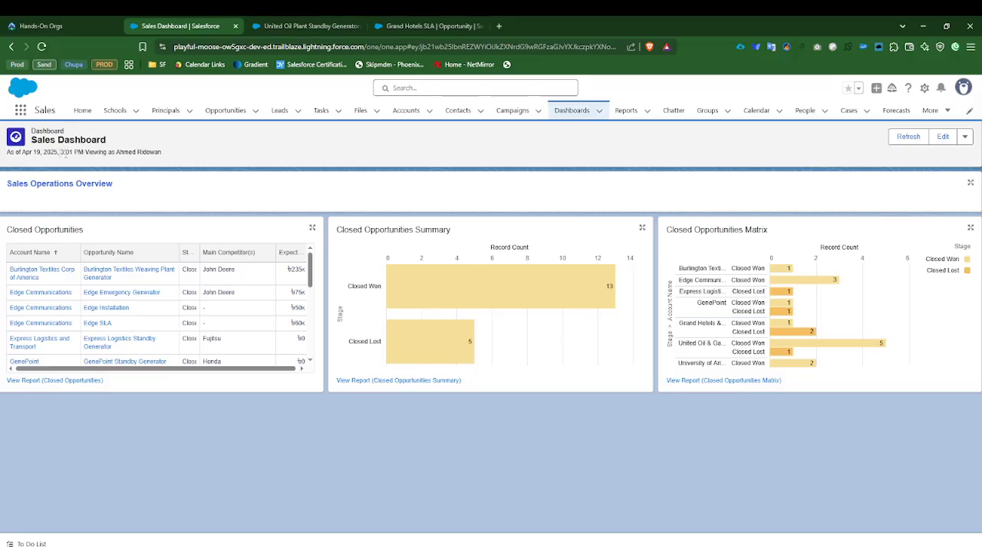
left_click_drag(65, 153, 174, 153)
left_click(247, 153)
left_click_drag(21, 152, 90, 152)
left_click(205, 159)
left_click(965, 135)
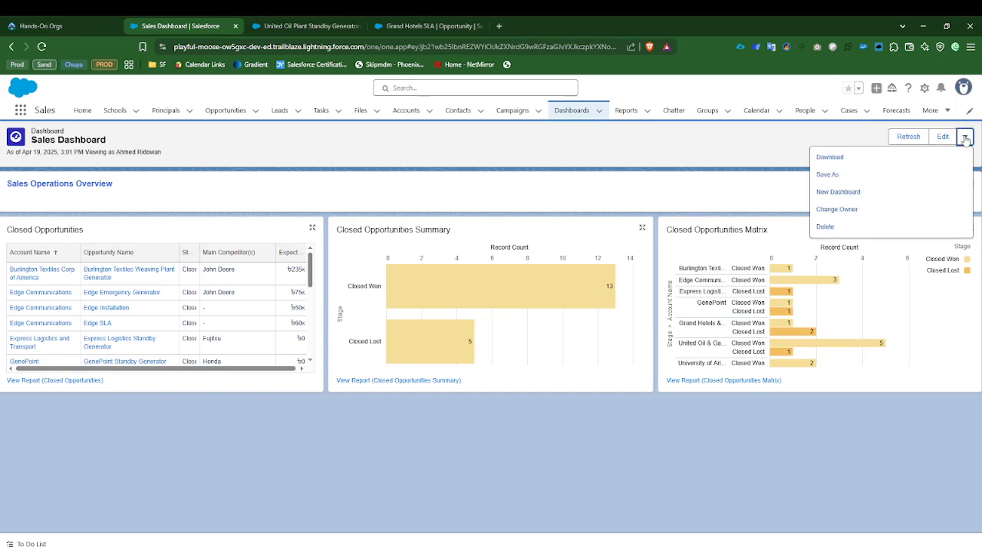
left_click(735, 156)
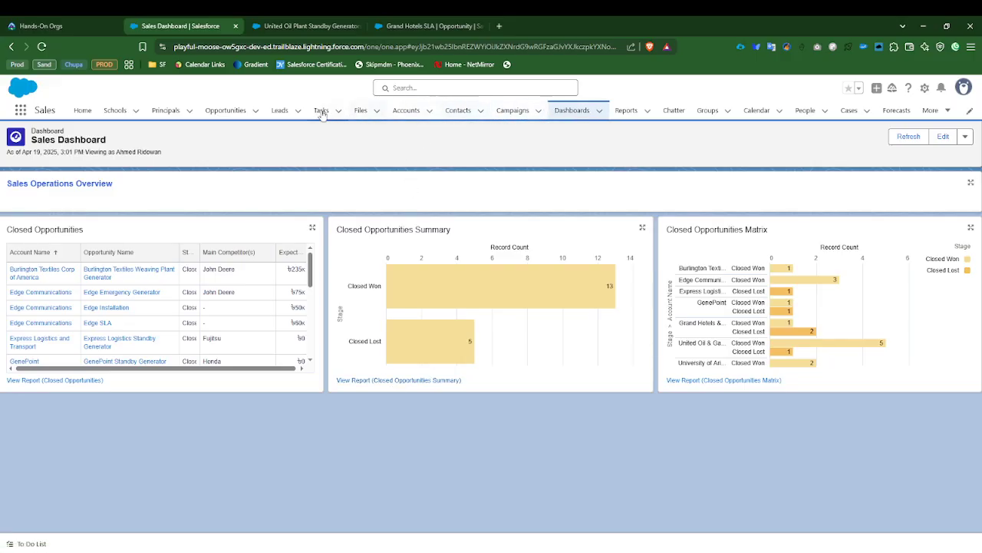
Step: Go to the recent reports and open the subscription settings of the Closed Opportunities Summary report
left_click(628, 111)
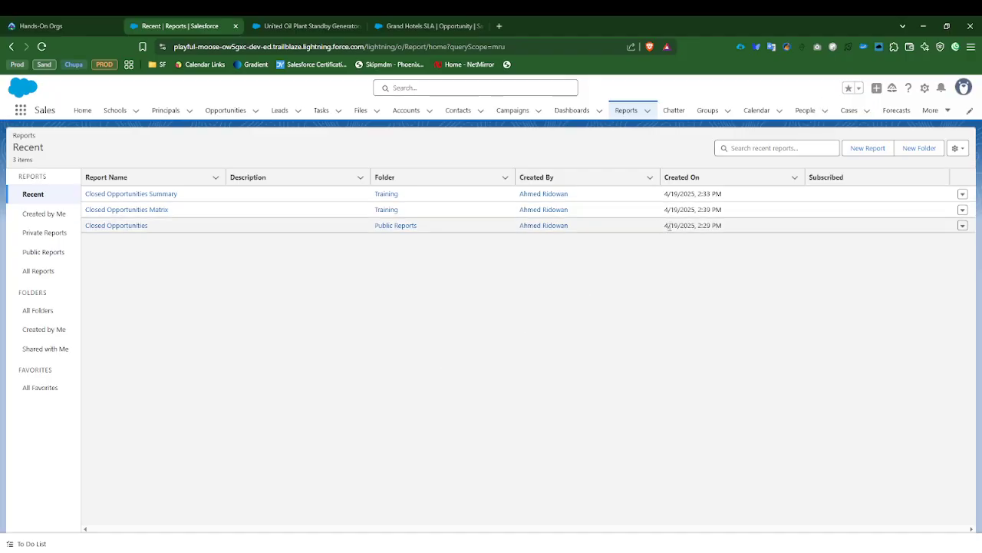
left_click(962, 195)
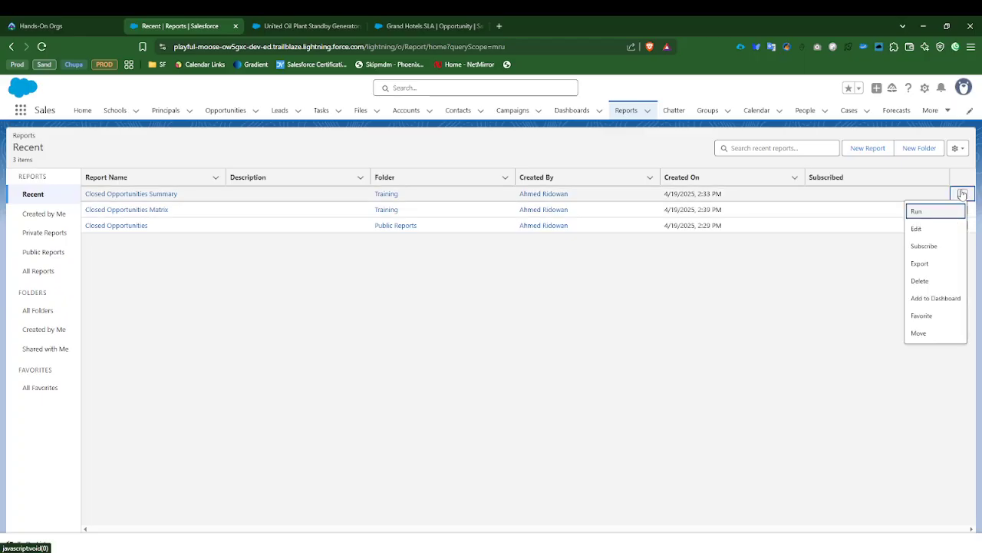
left_click(936, 244)
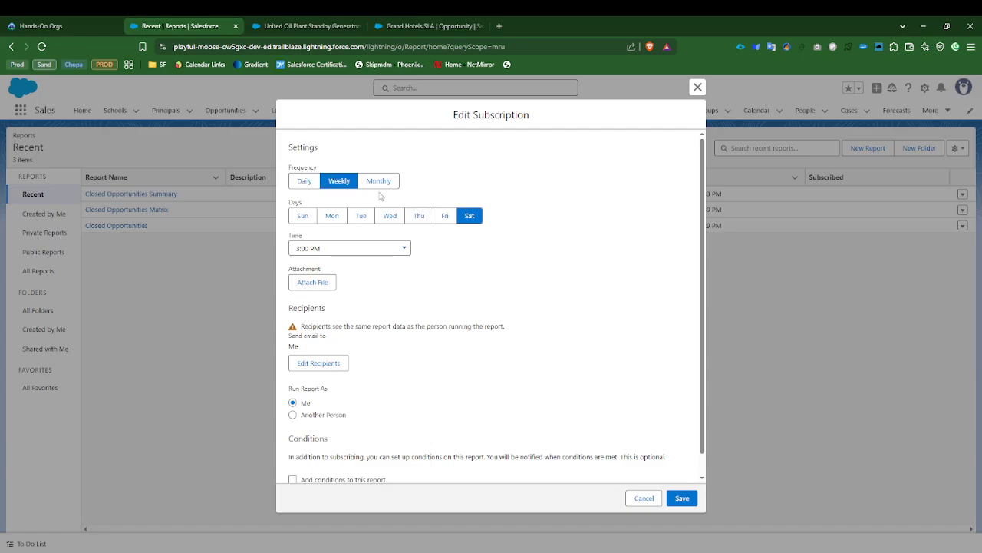
Step: Set the weekly subscription to run on Monday and Thursday instead of Saturday, at 7:00 AM
left_click(327, 218)
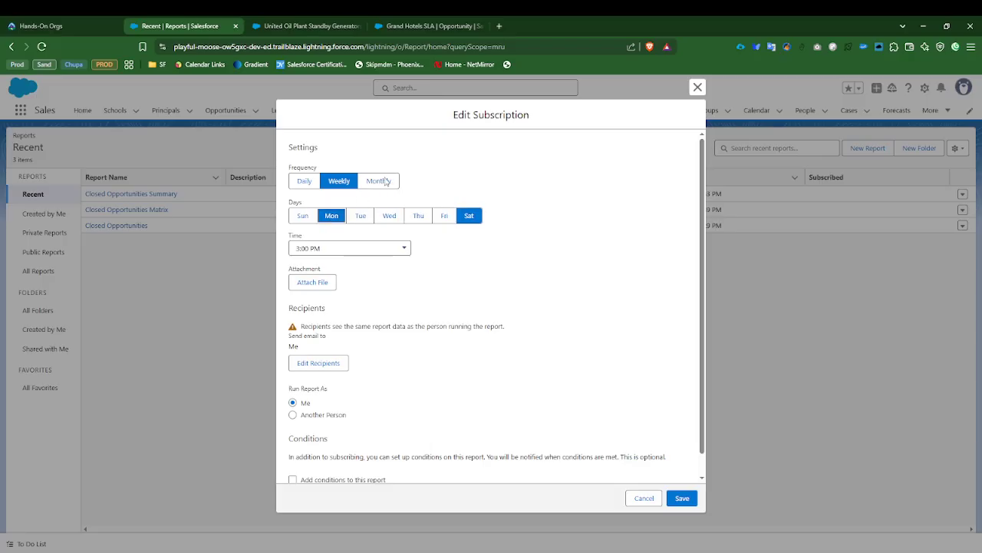
left_click(469, 215)
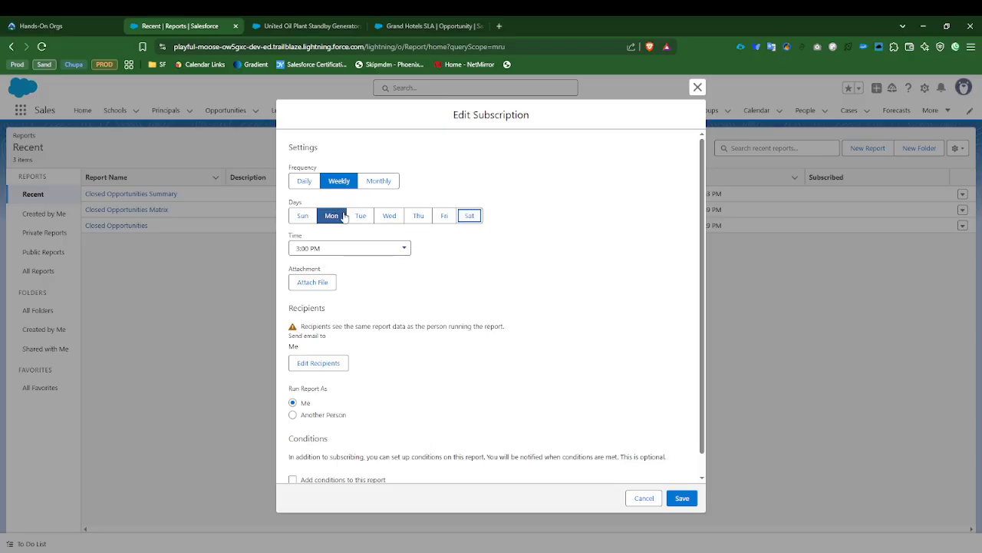
left_click(418, 215)
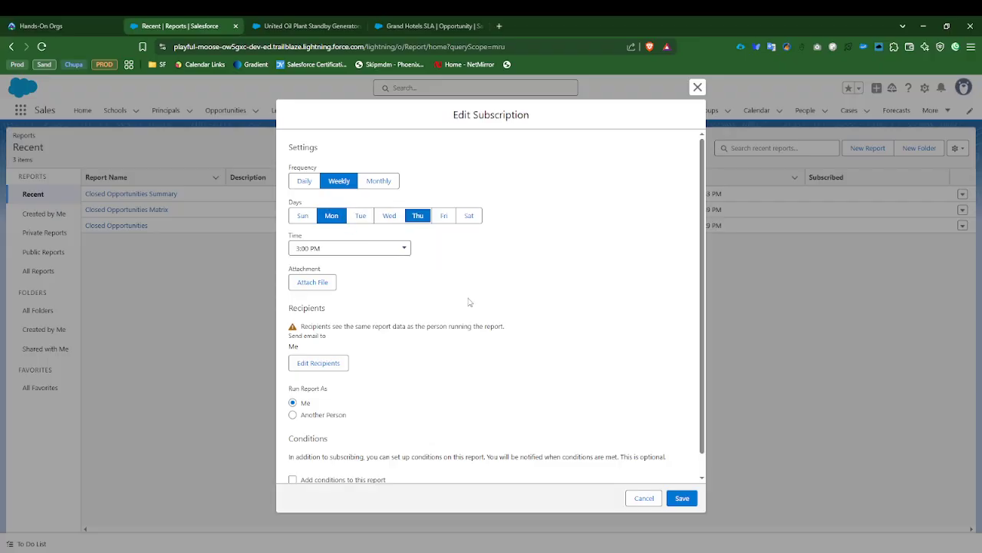
scroll(469, 301, "down", 1)
left_click(314, 225)
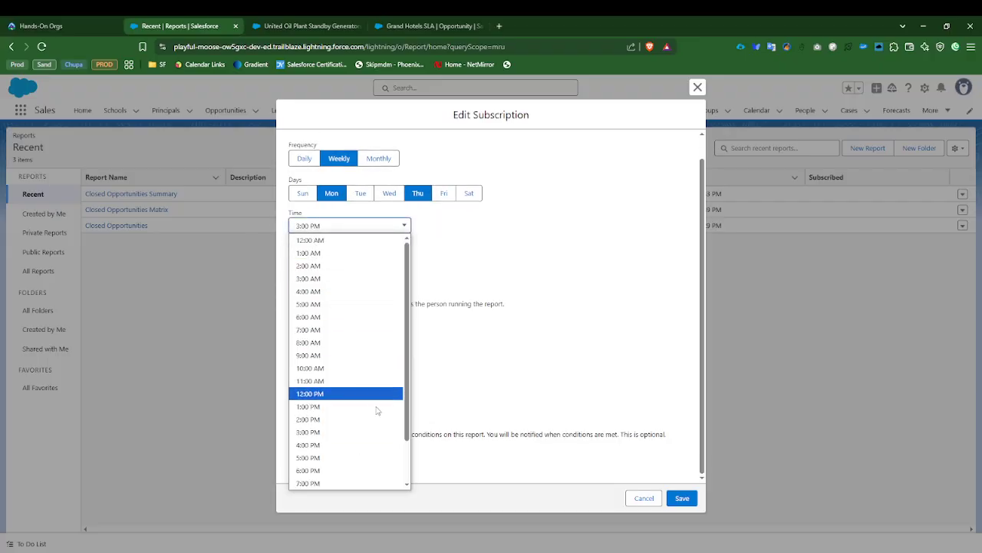
scroll(350, 366, "down", 1)
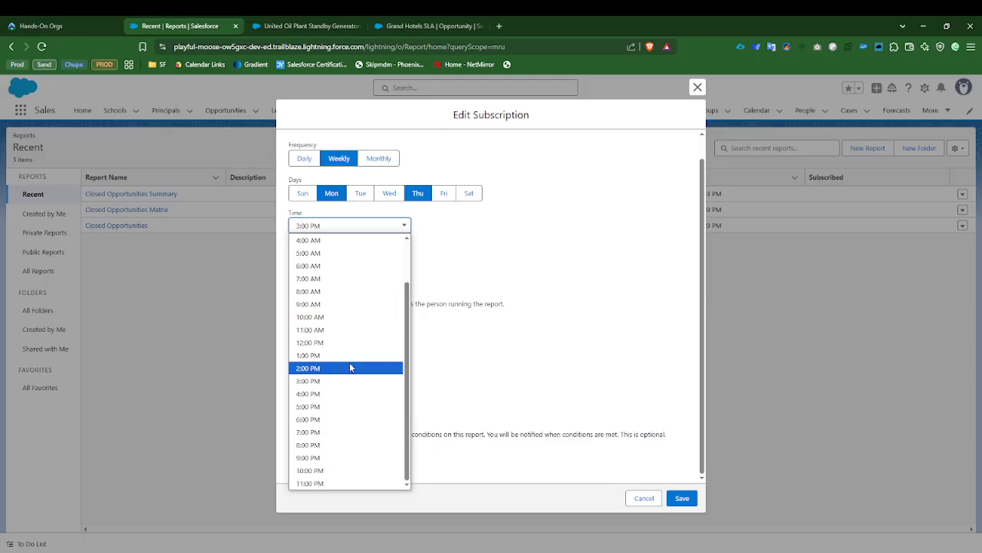
scroll(349, 367, "up", 2)
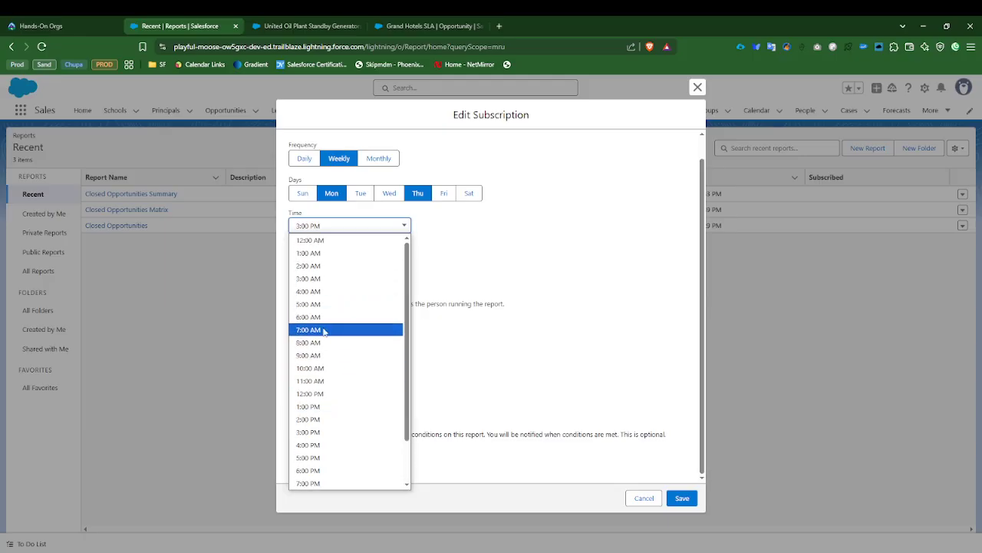
left_click(323, 331)
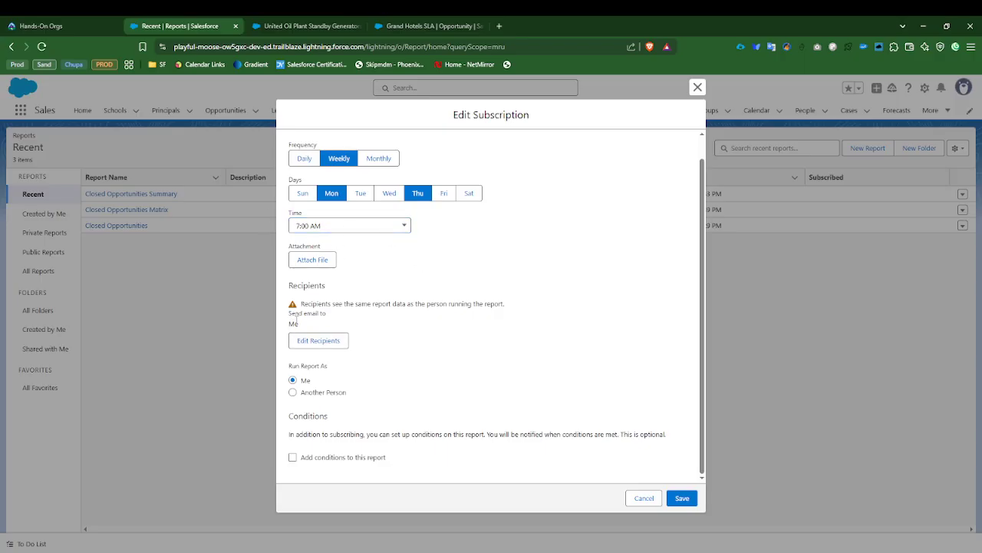
Step: Choose Integration User in the subscription's recipients and leave the recipients dialog without adding it
left_click(318, 339)
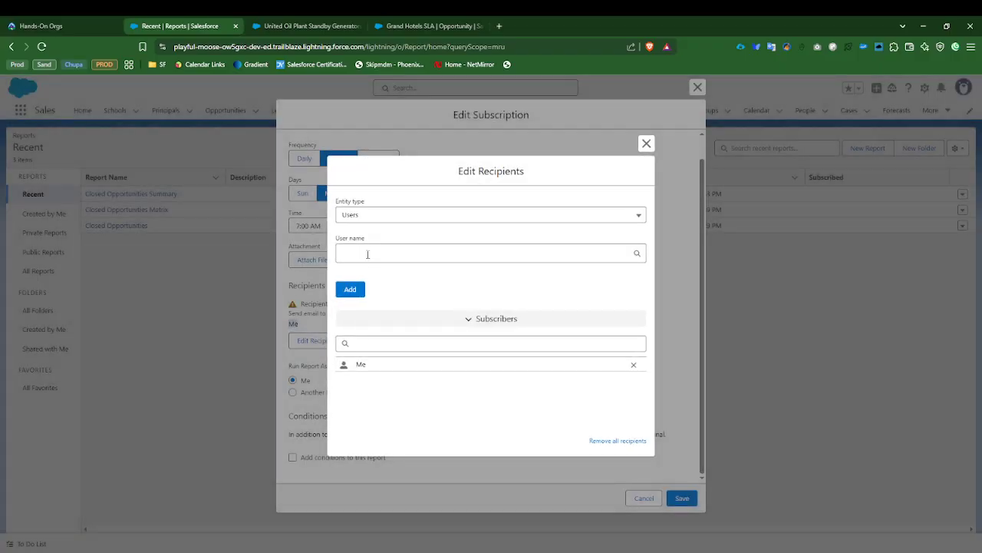
left_click(367, 254)
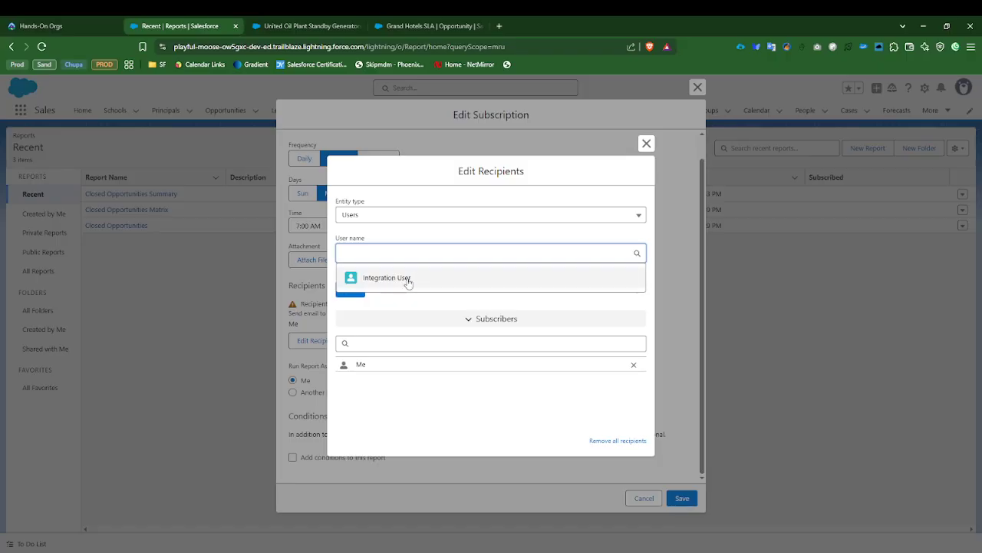
left_click(374, 279)
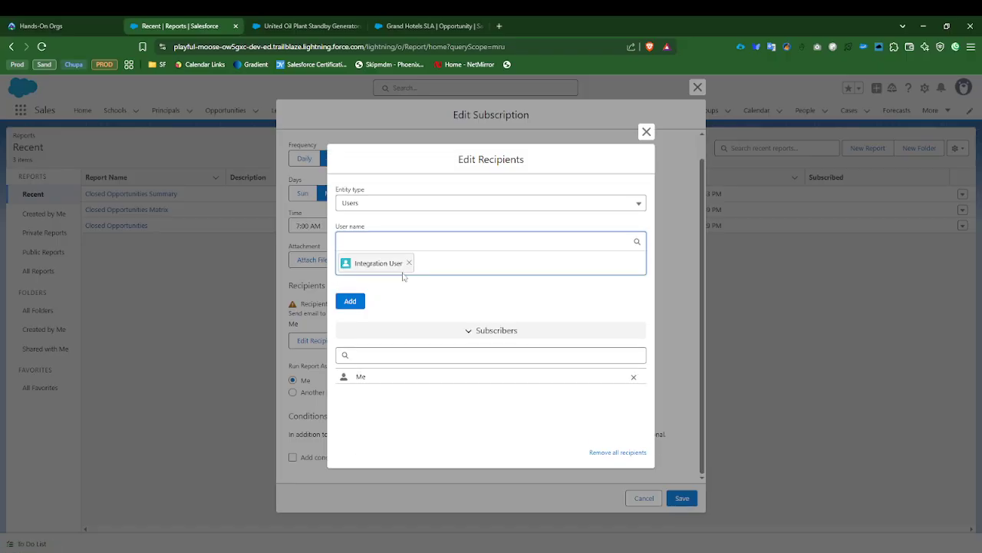
left_click(644, 115)
left_click(647, 141)
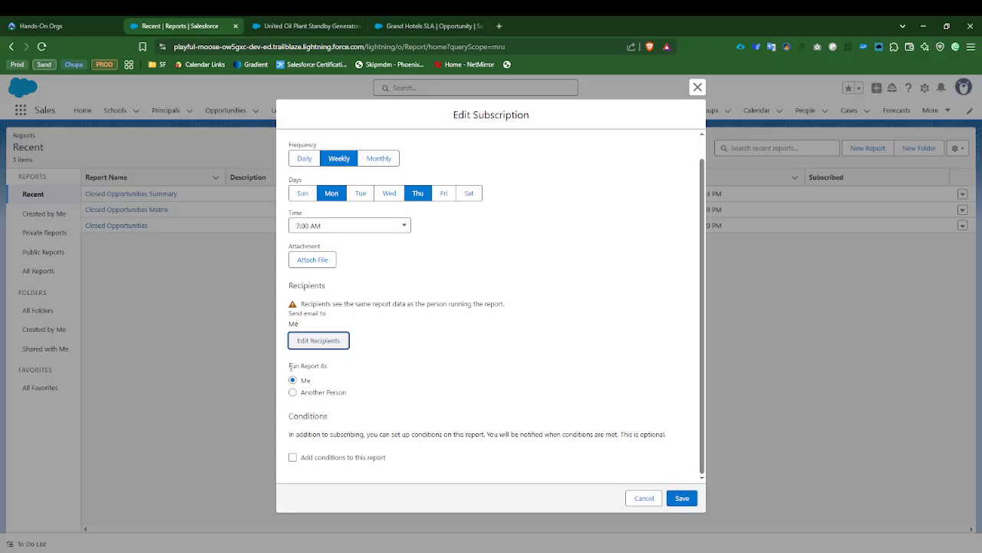
Step: Try running the subscribed report as another person, Automated Process, and switch Run Report As back to Me
left_click_drag(290, 364, 332, 367)
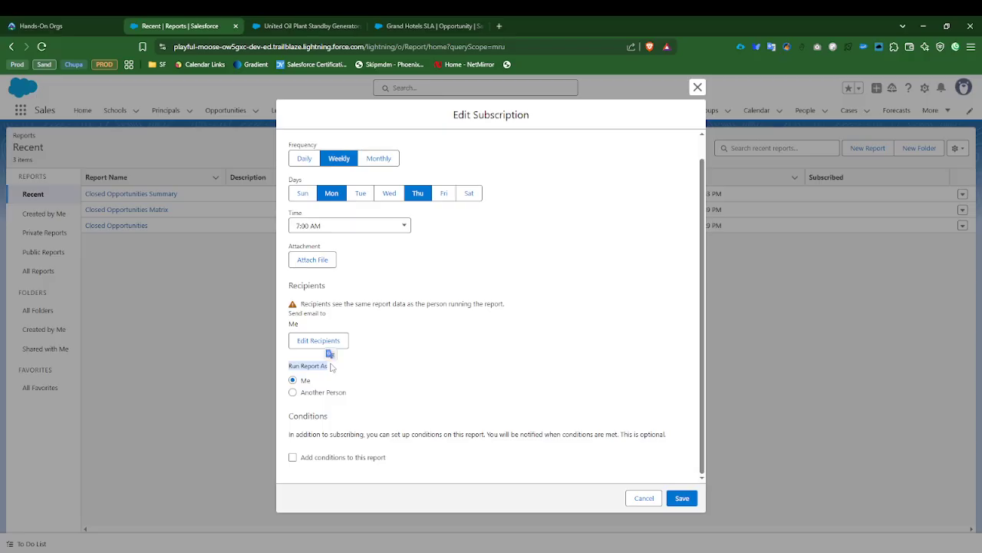
left_click(306, 381)
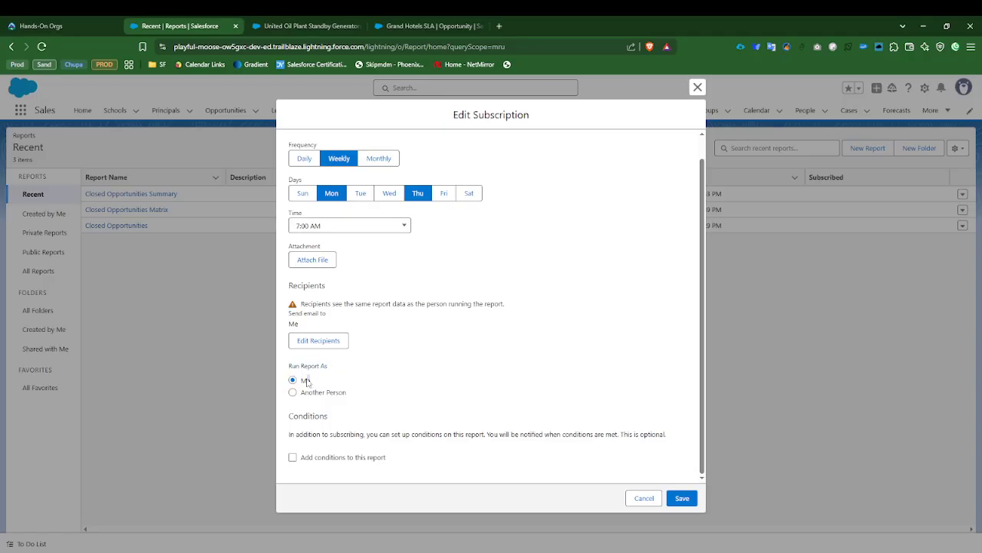
double_click(305, 381)
left_click(293, 392)
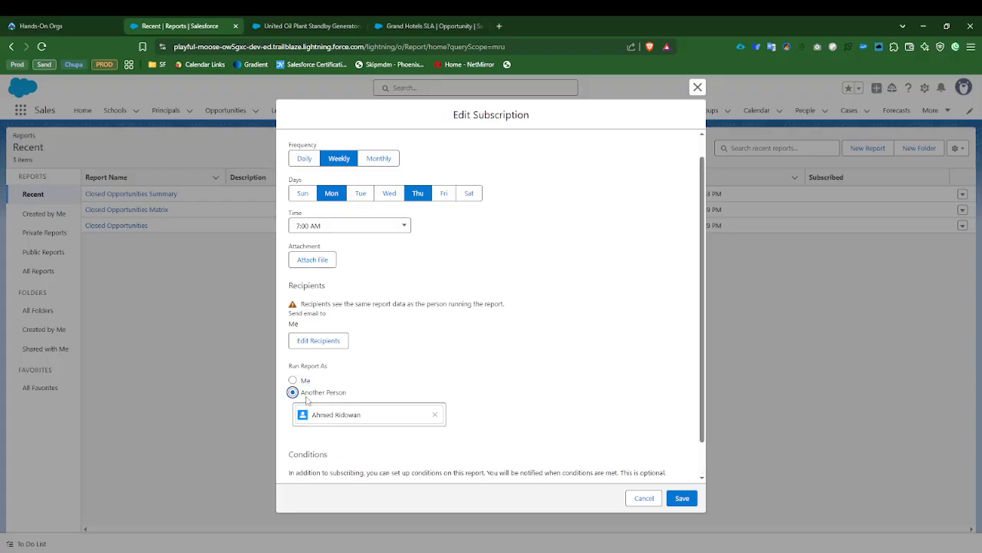
left_click(434, 414)
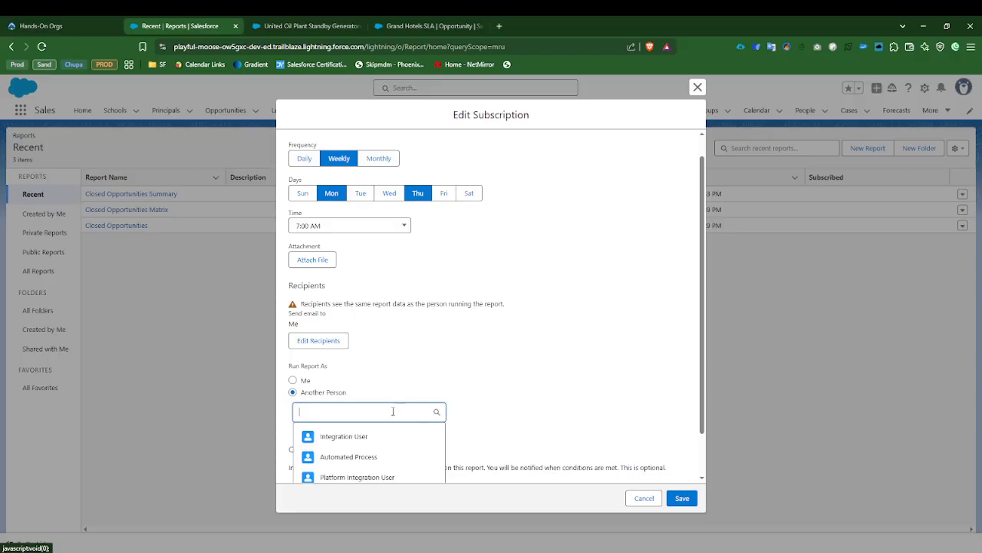
left_click(365, 456)
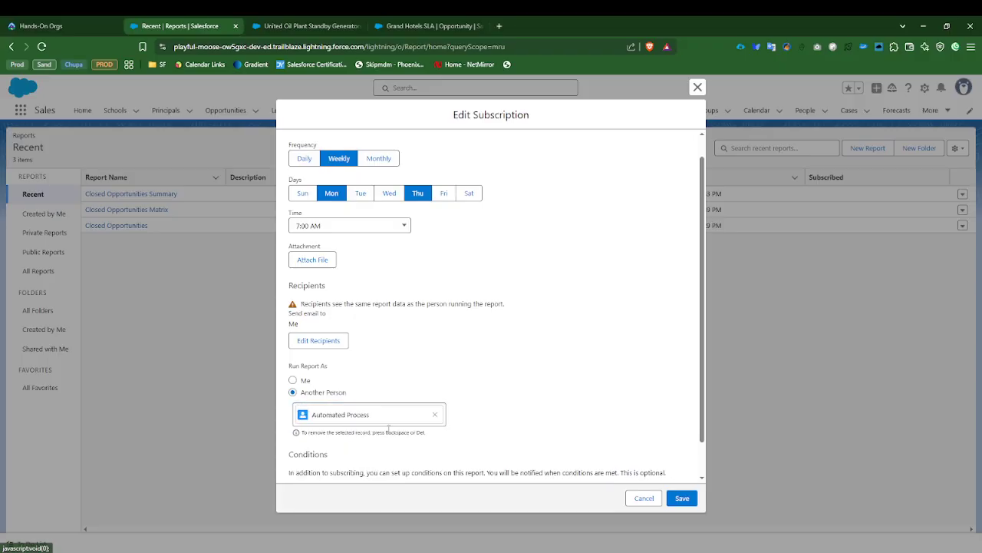
left_click(293, 380)
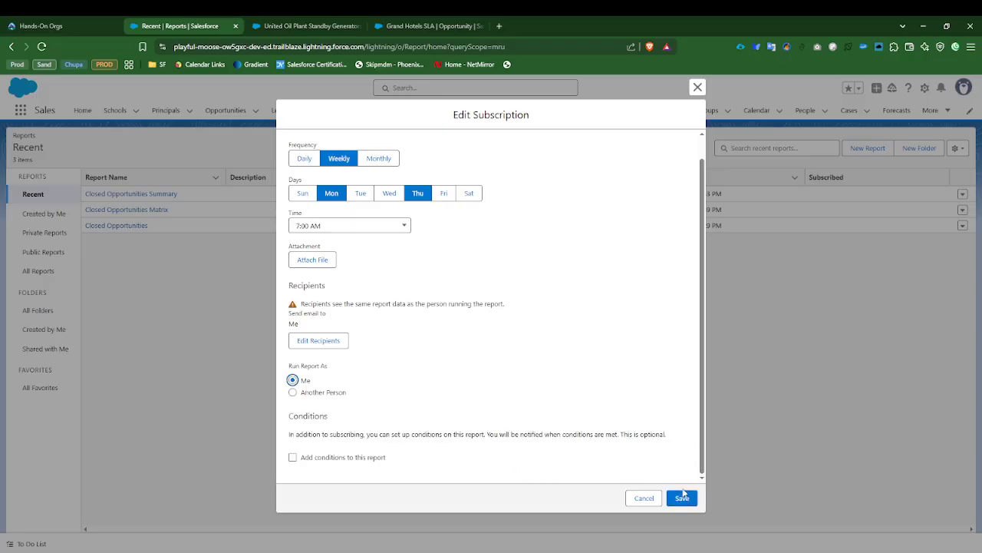
Step: Add Integration User to the subscription's recipients and close the subscription without saving
left_click(314, 345)
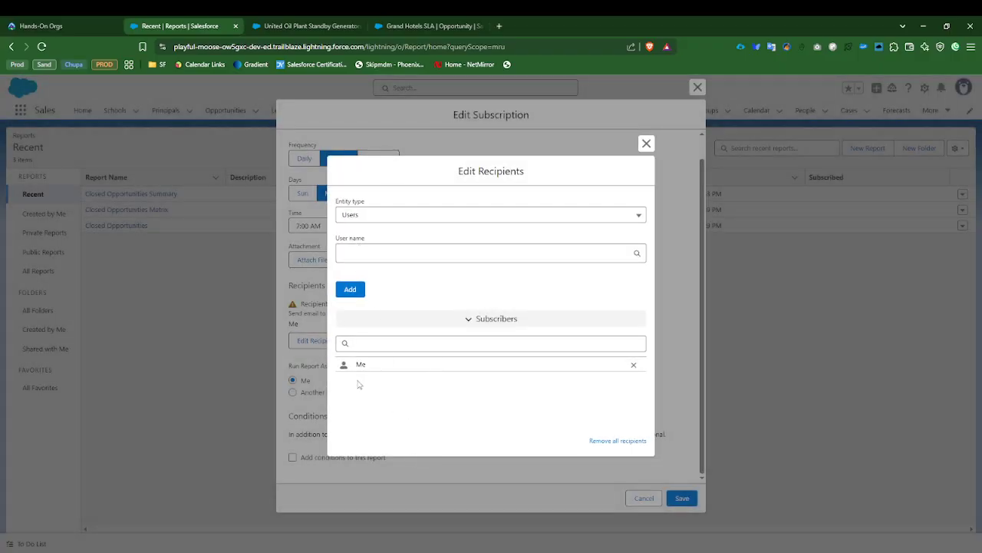
left_click(363, 253)
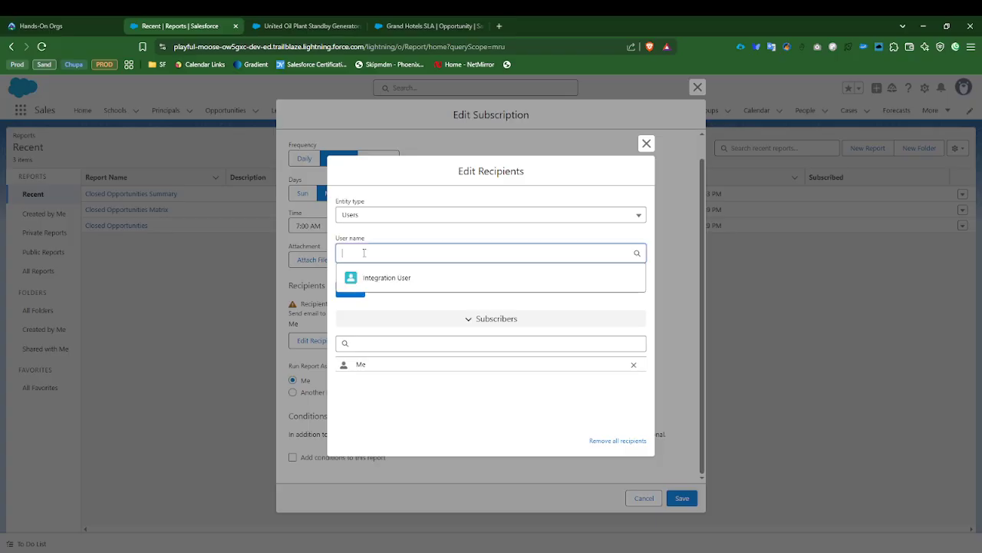
left_click(368, 279)
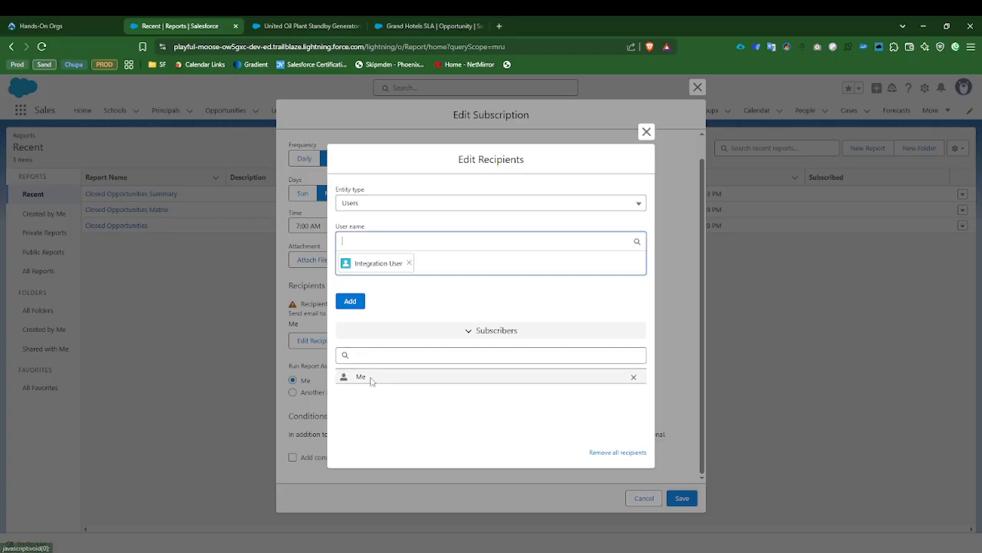
left_click(352, 302)
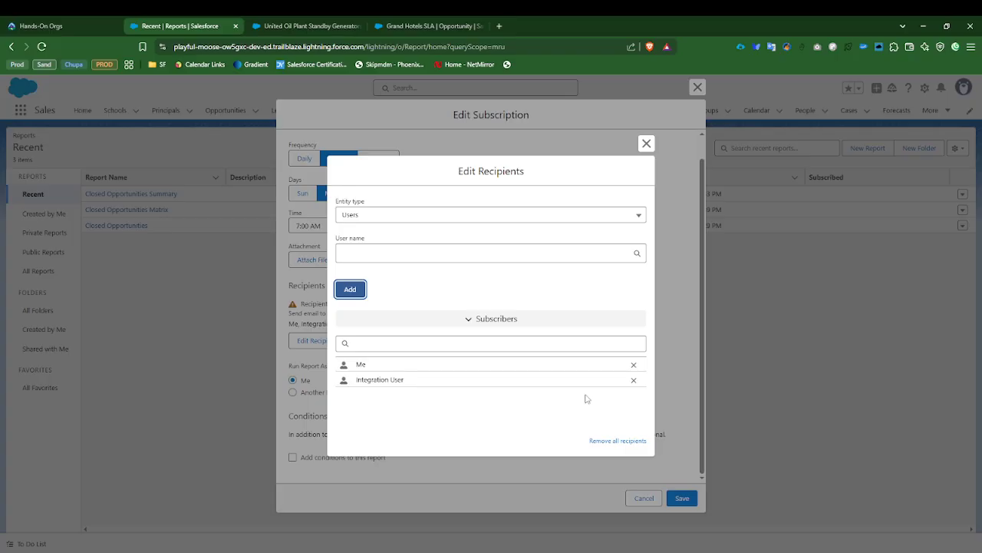
left_click(646, 144)
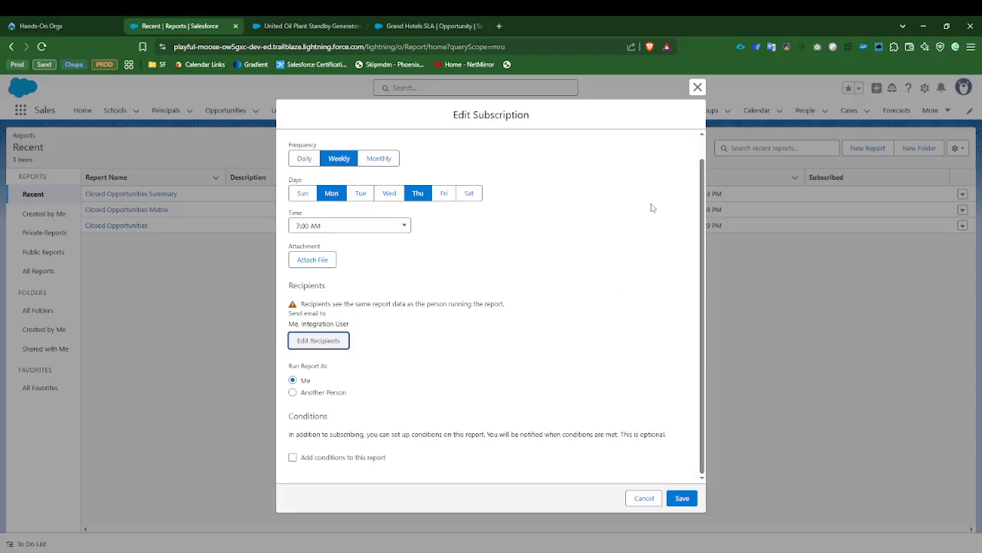
left_click(698, 87)
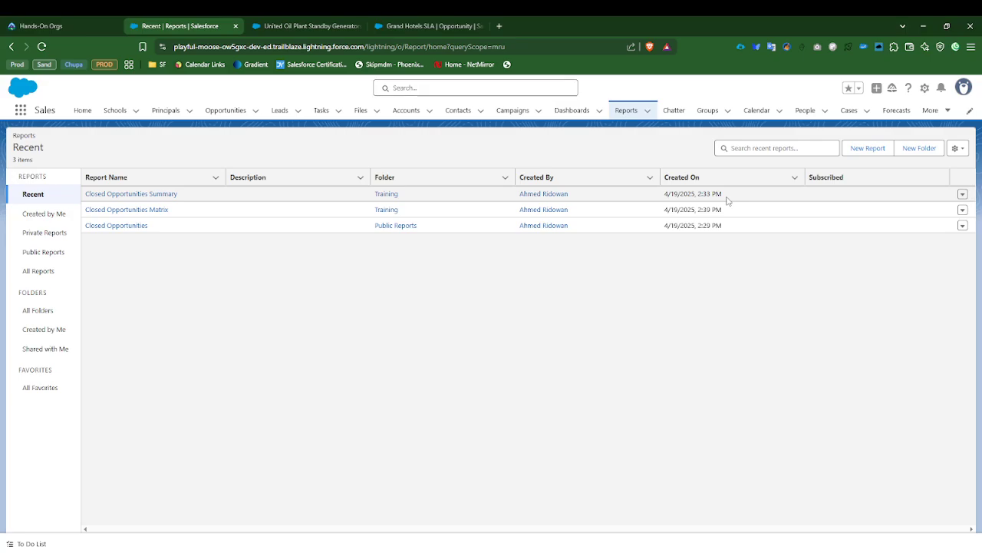
Step: Reopen the Closed Opportunities Summary subscription, look over its settings and close it unsaved
left_click(963, 195)
left_click(933, 247)
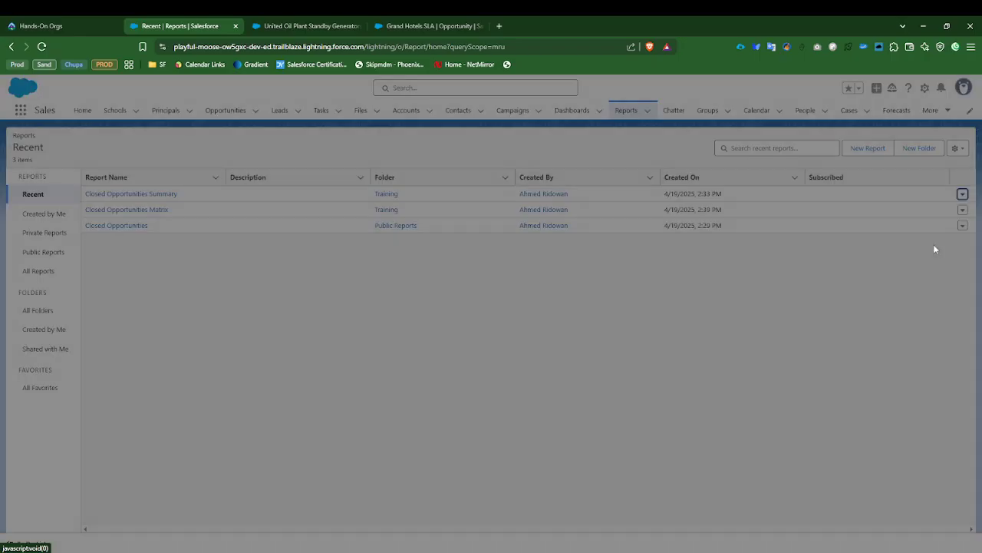
scroll(318, 396, "down", 1)
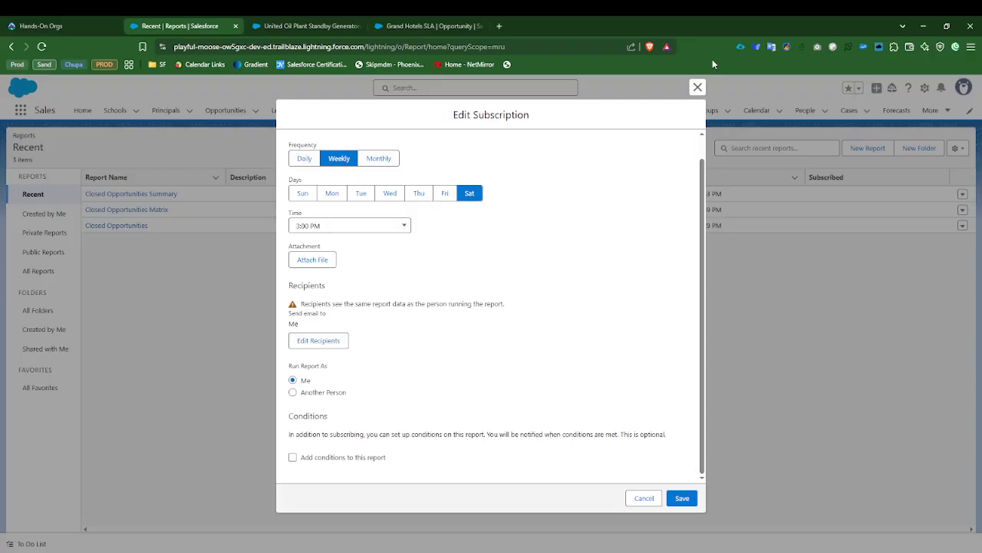
left_click(696, 87)
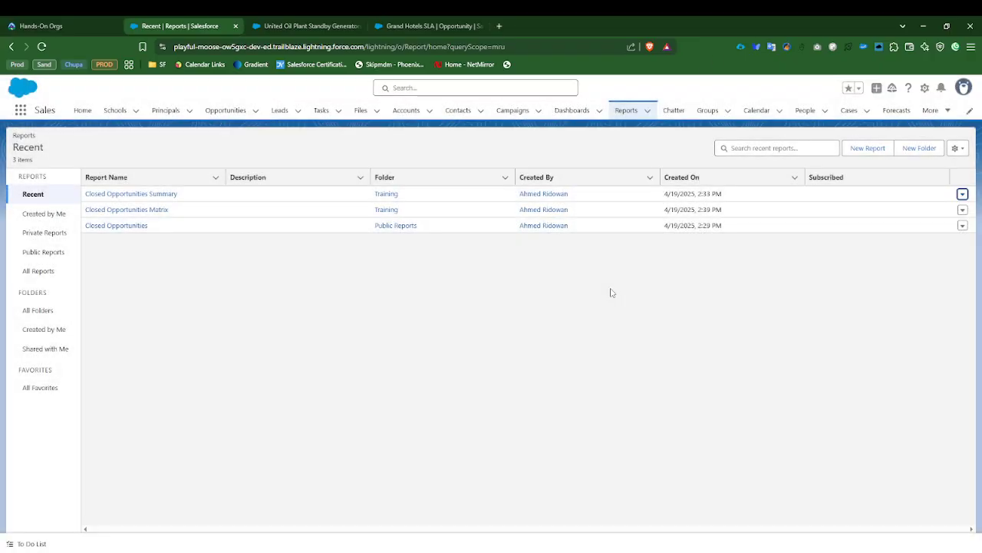